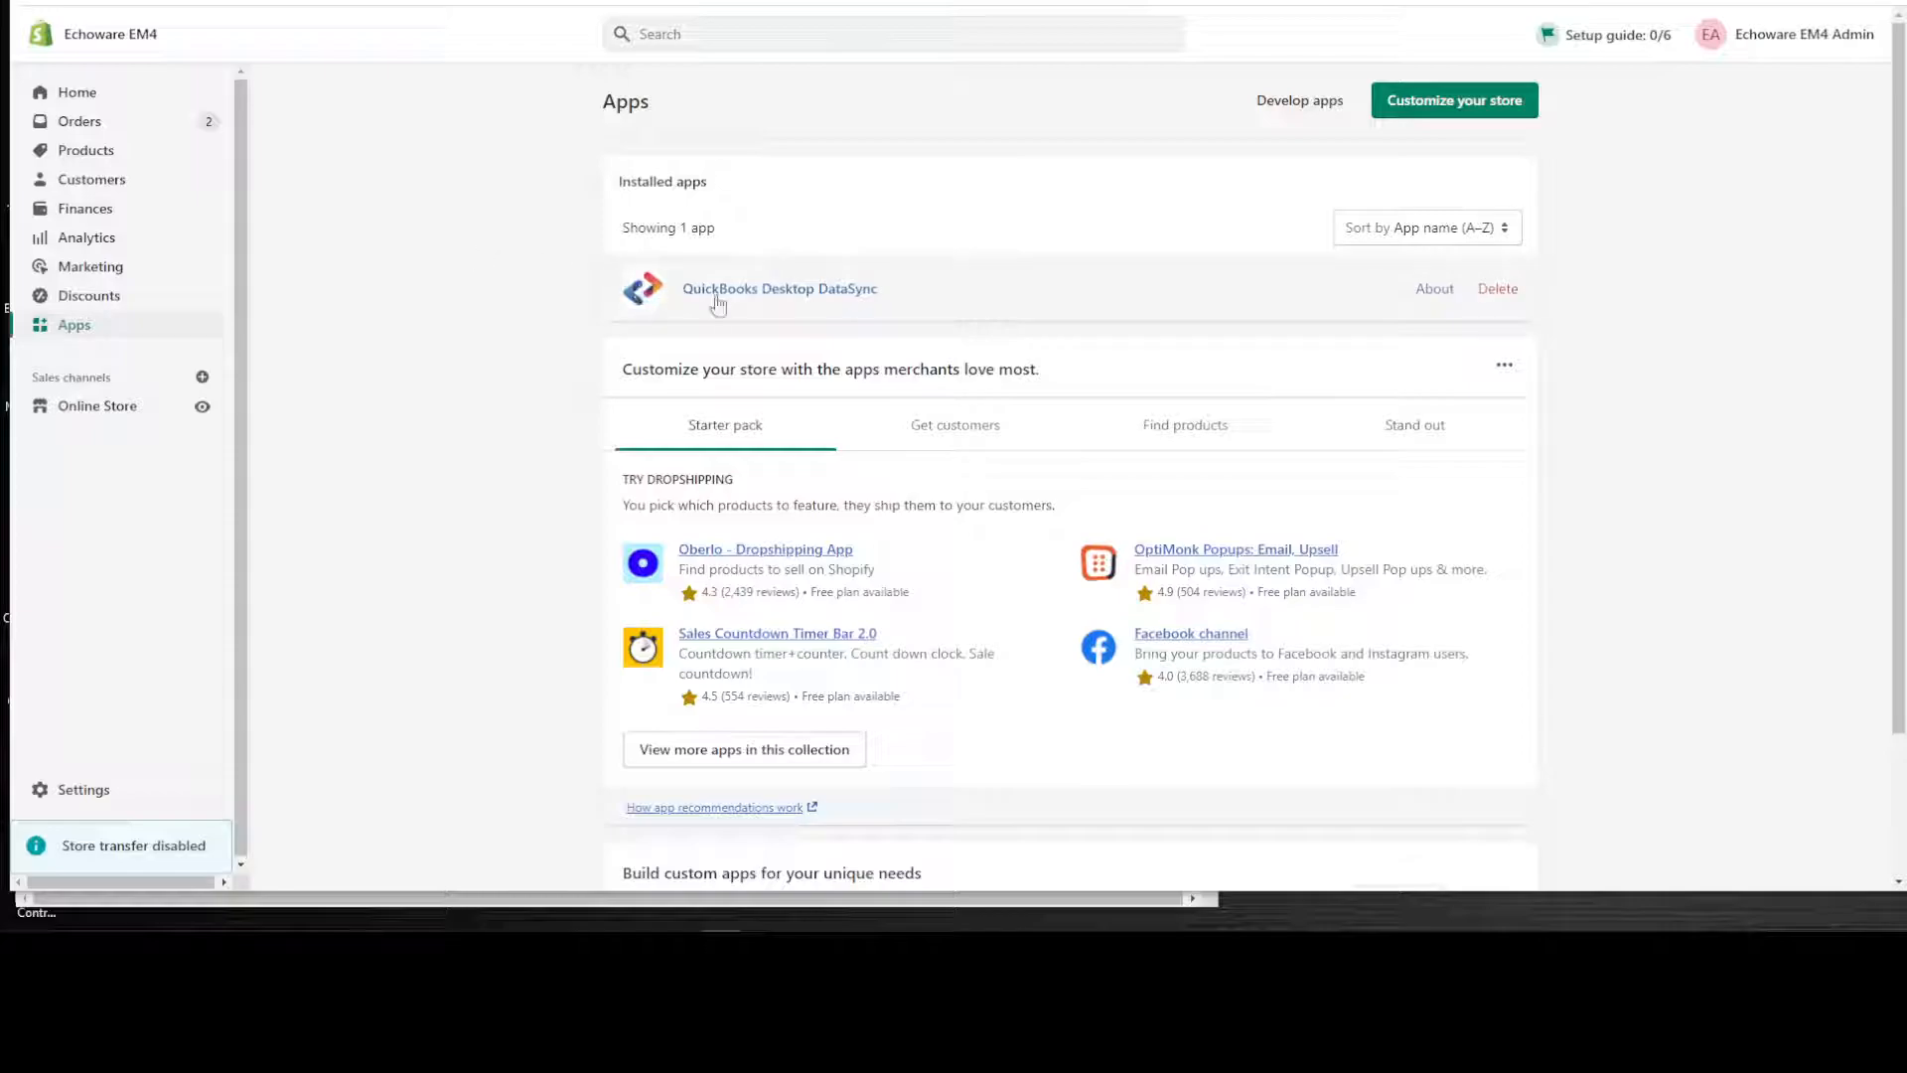
# Step: Open QuickBooks Desktop DataSync and subscribe to the Premium "3-Day Trial then $393/mon" plan, approving the subscription charge
pyautogui.click(723, 299)
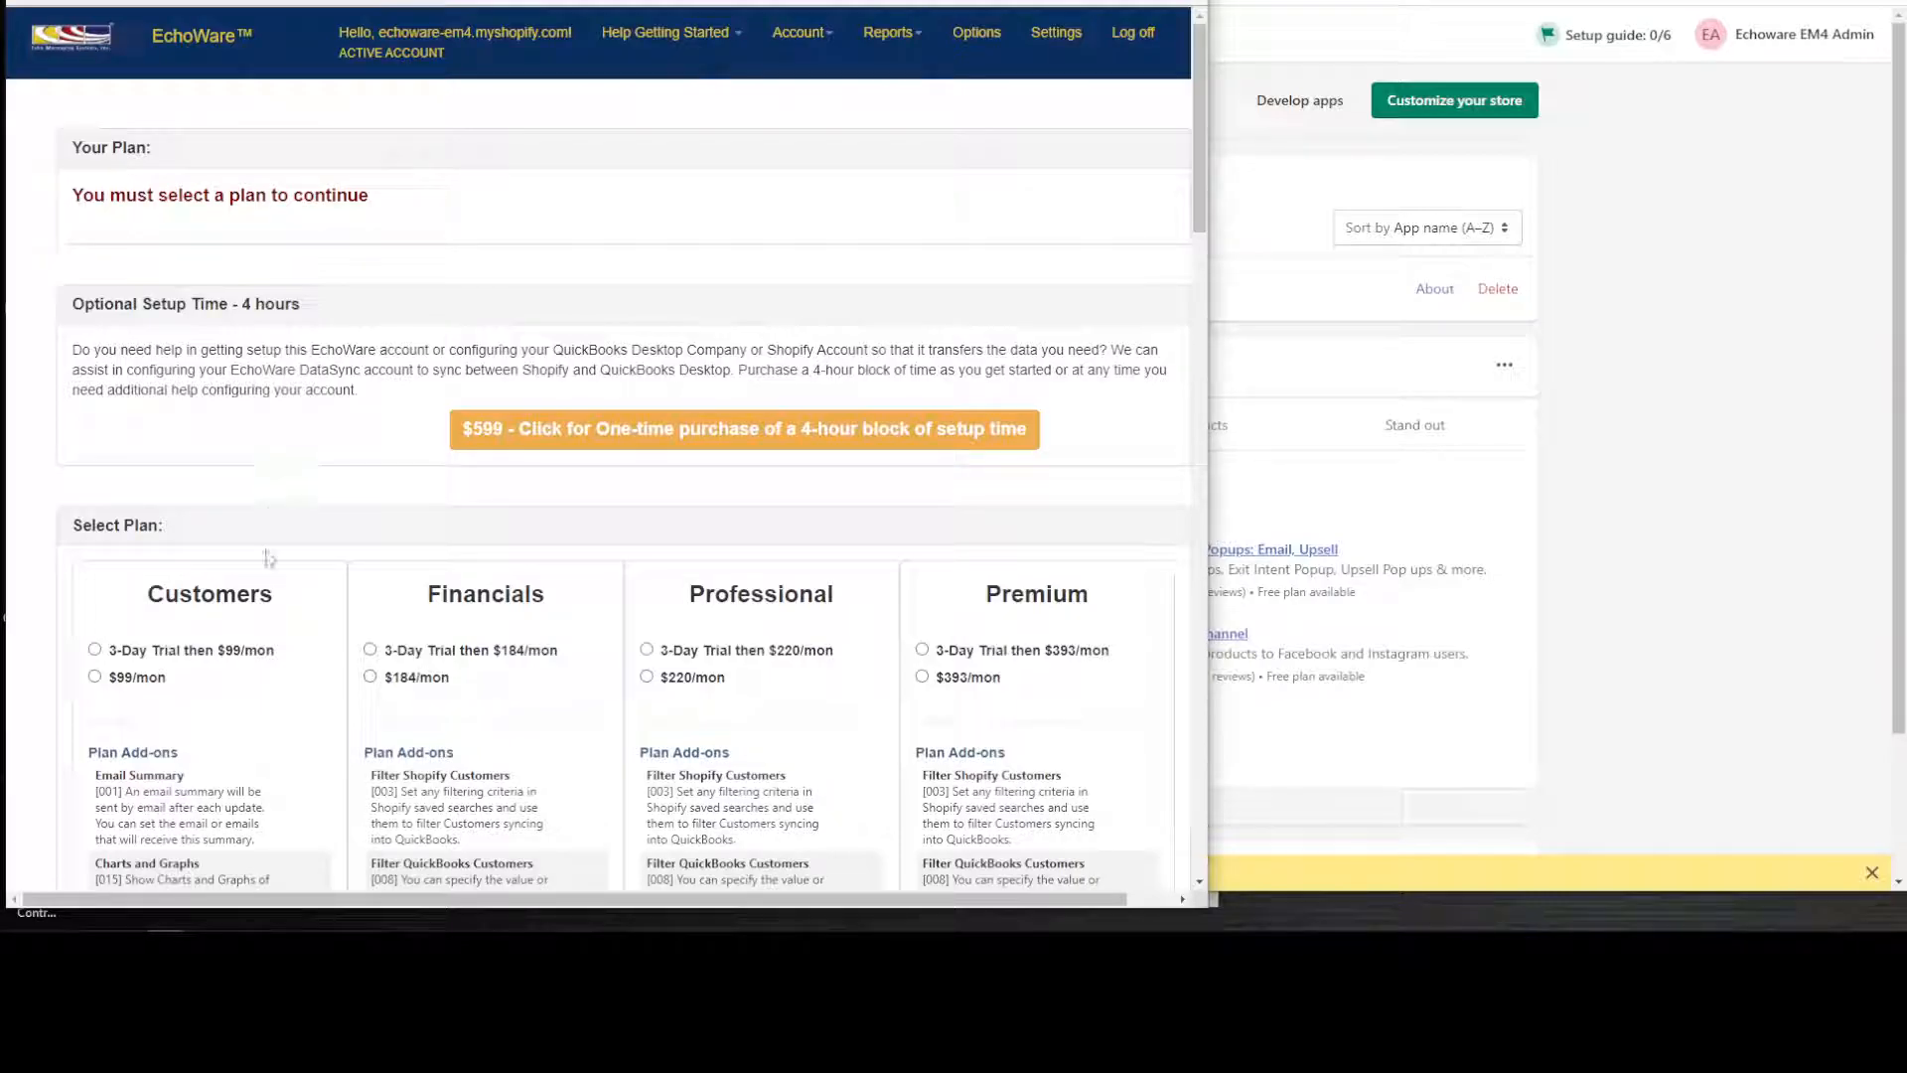
pyautogui.scroll(-2, 279, 547)
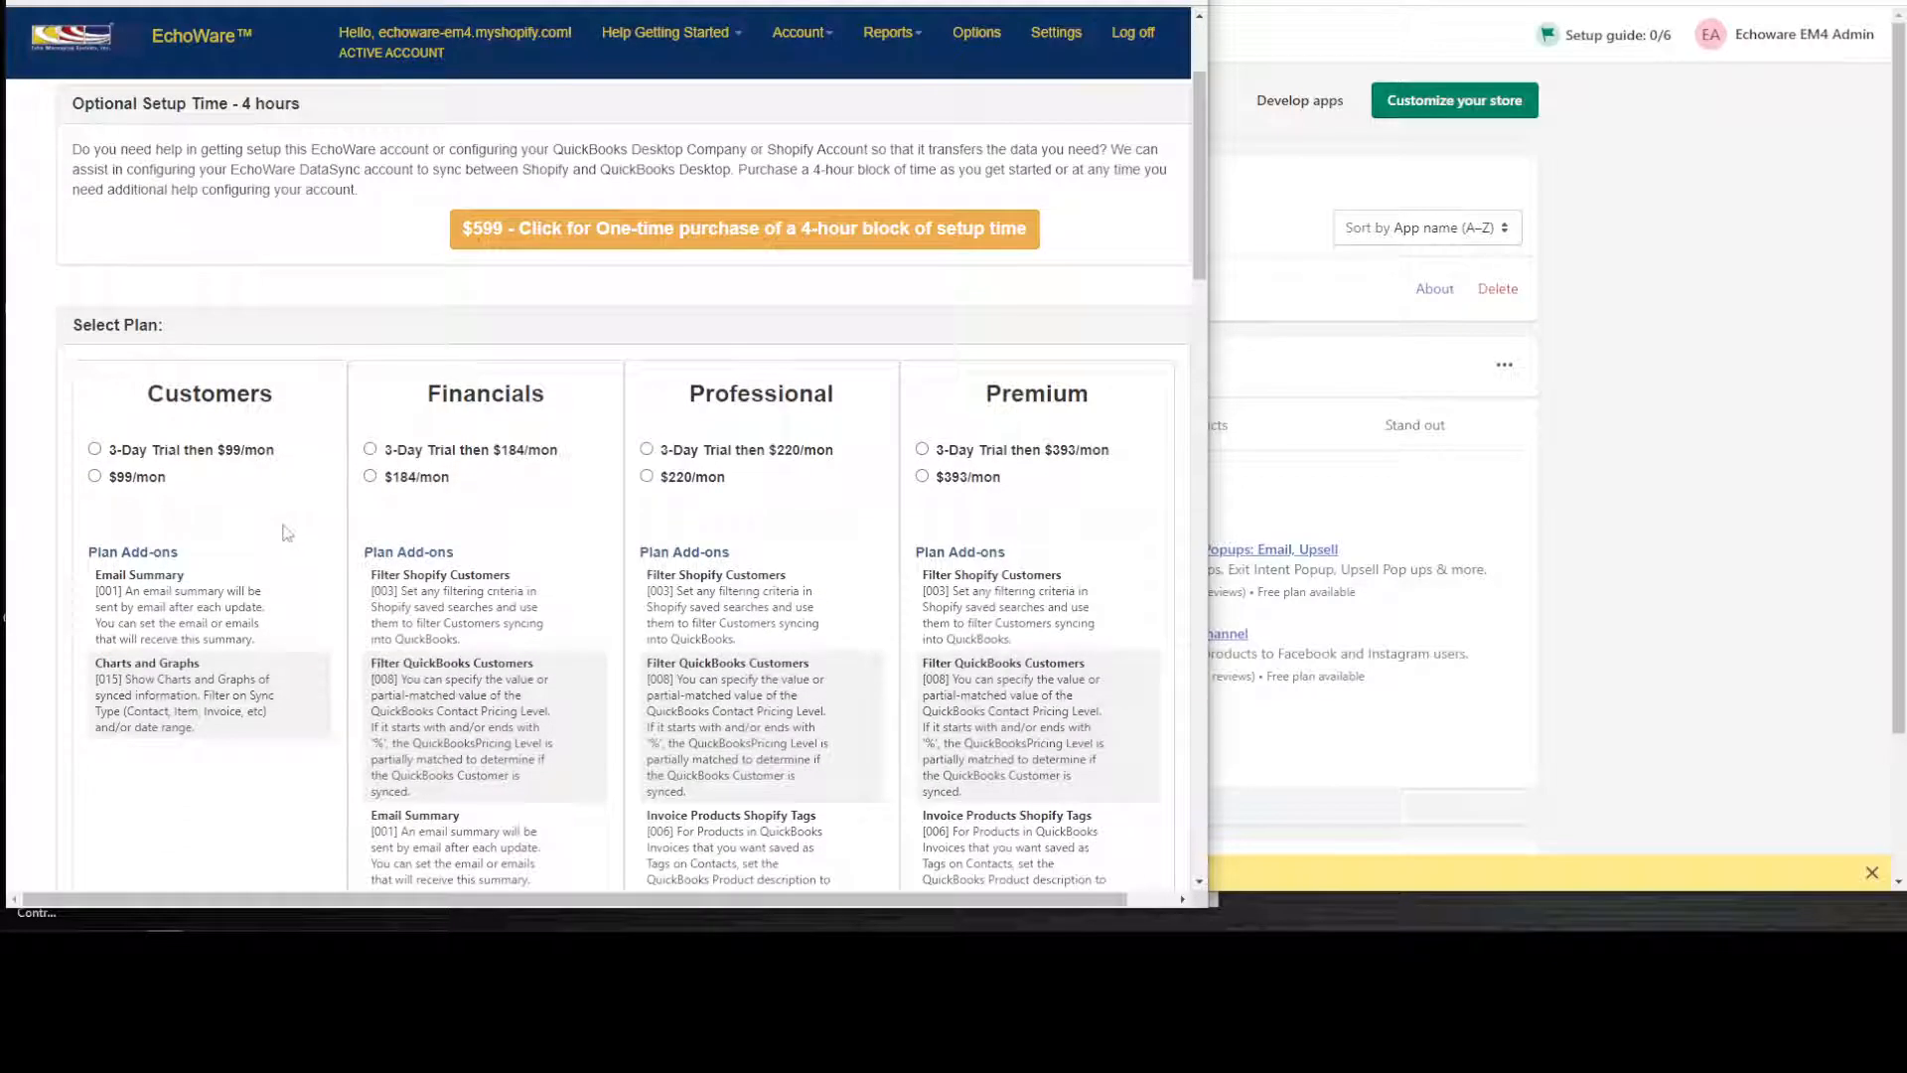
pyautogui.scroll(-1, 286, 534)
pyautogui.moveTo(1198, 189); pyautogui.dragTo(1231, 101)
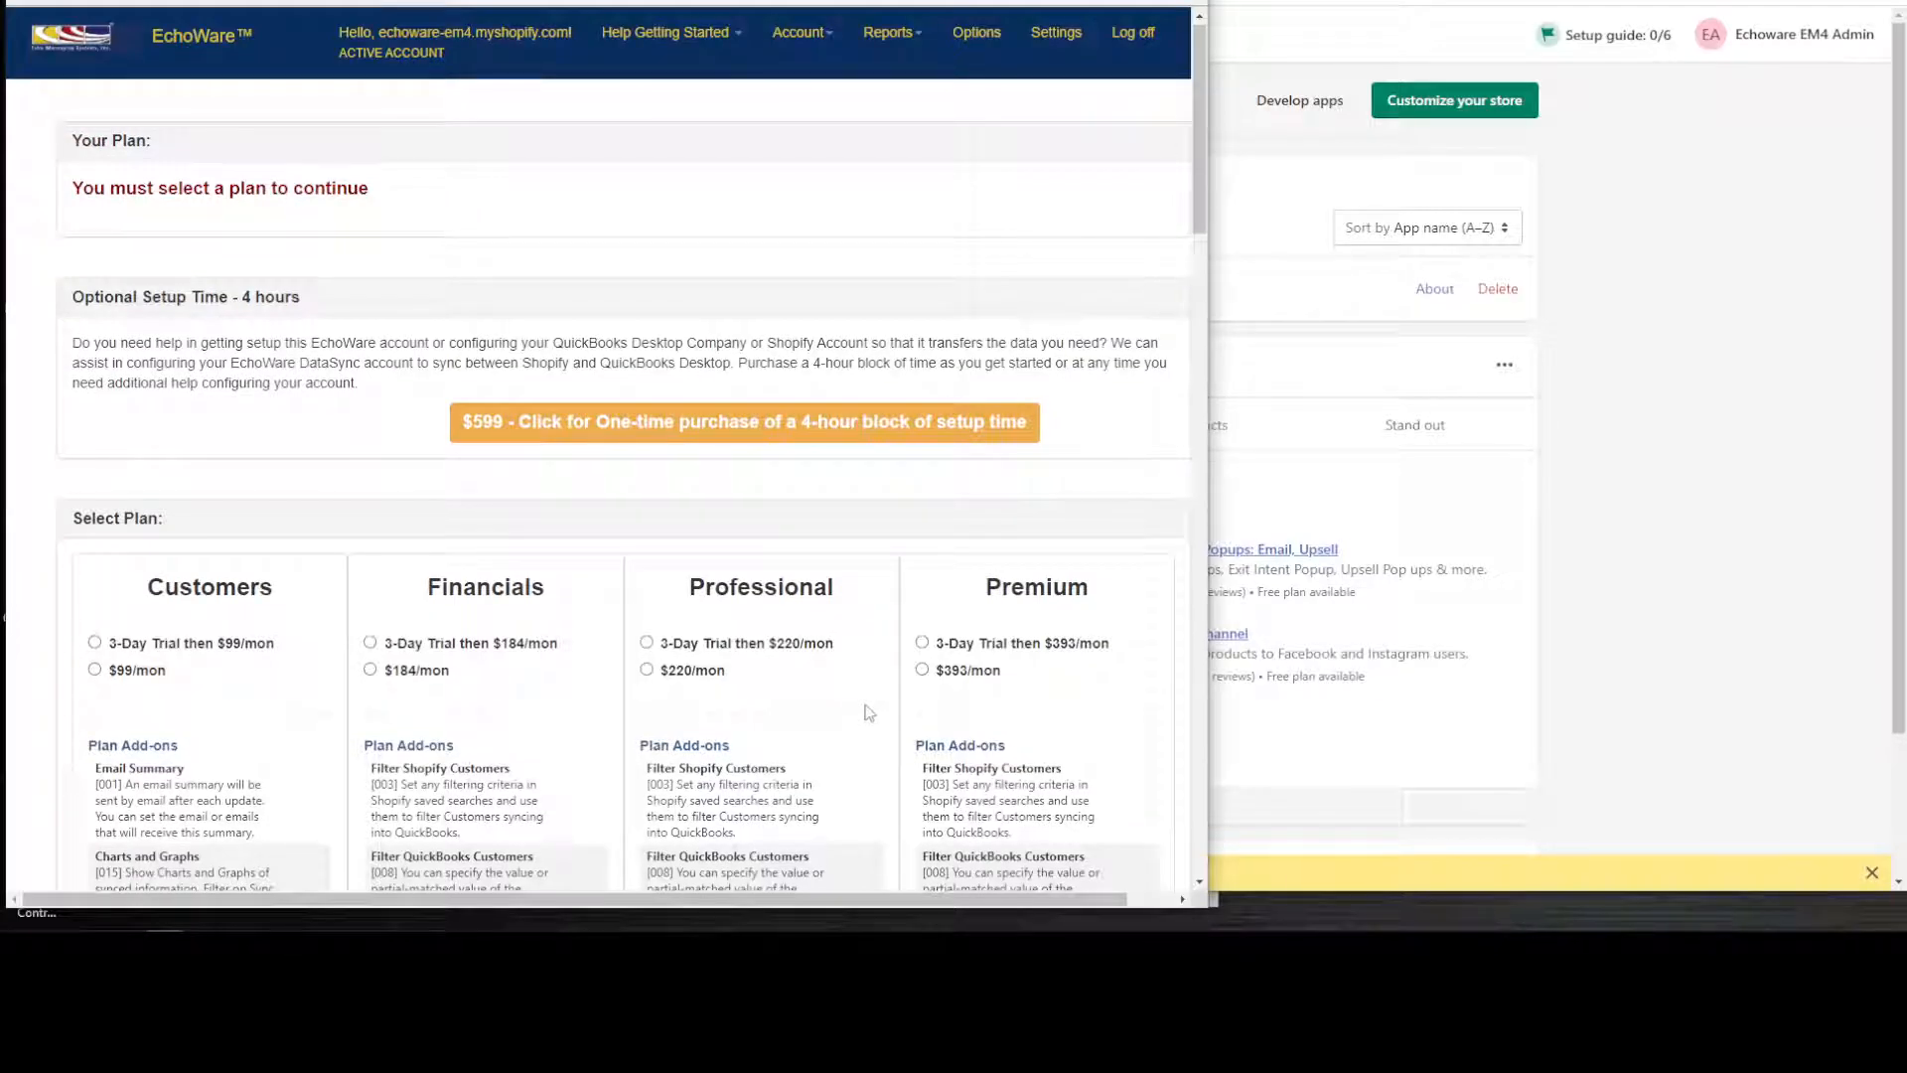
pyautogui.click(923, 644)
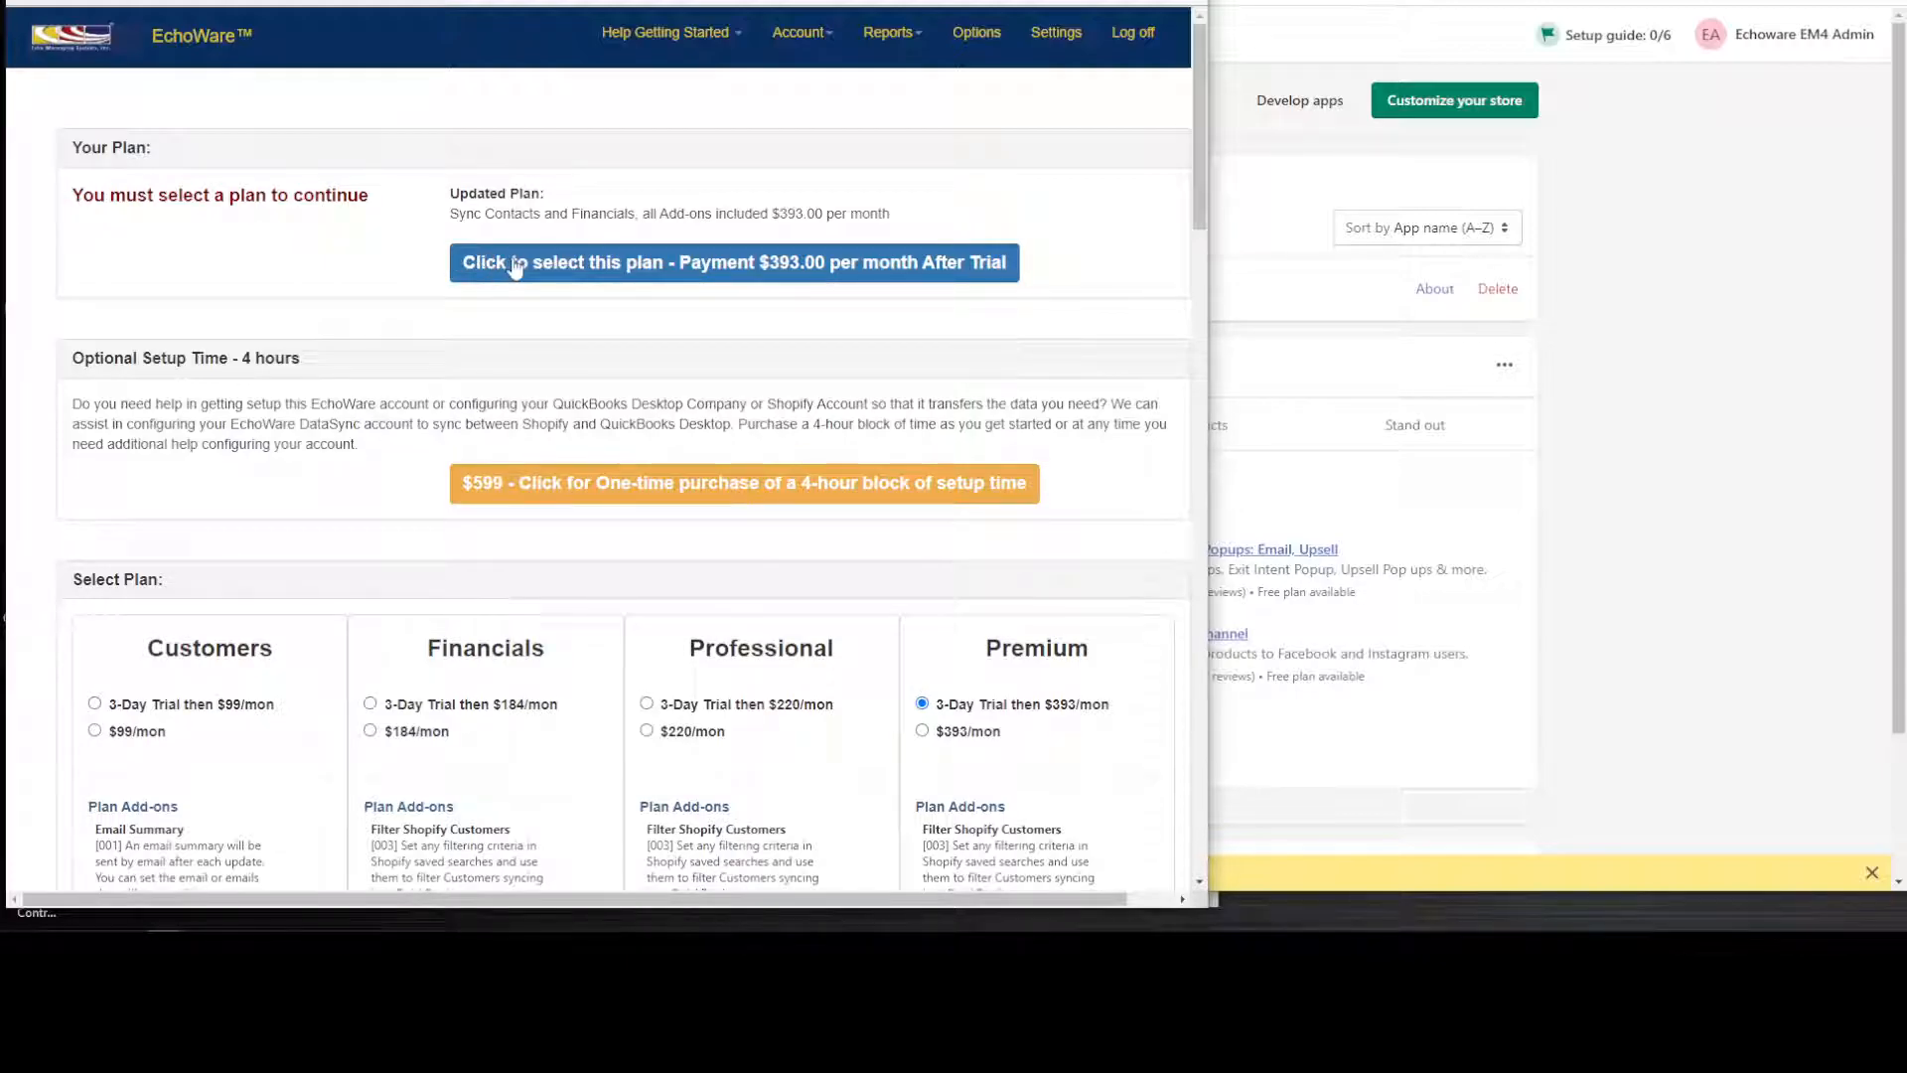
pyautogui.click(513, 264)
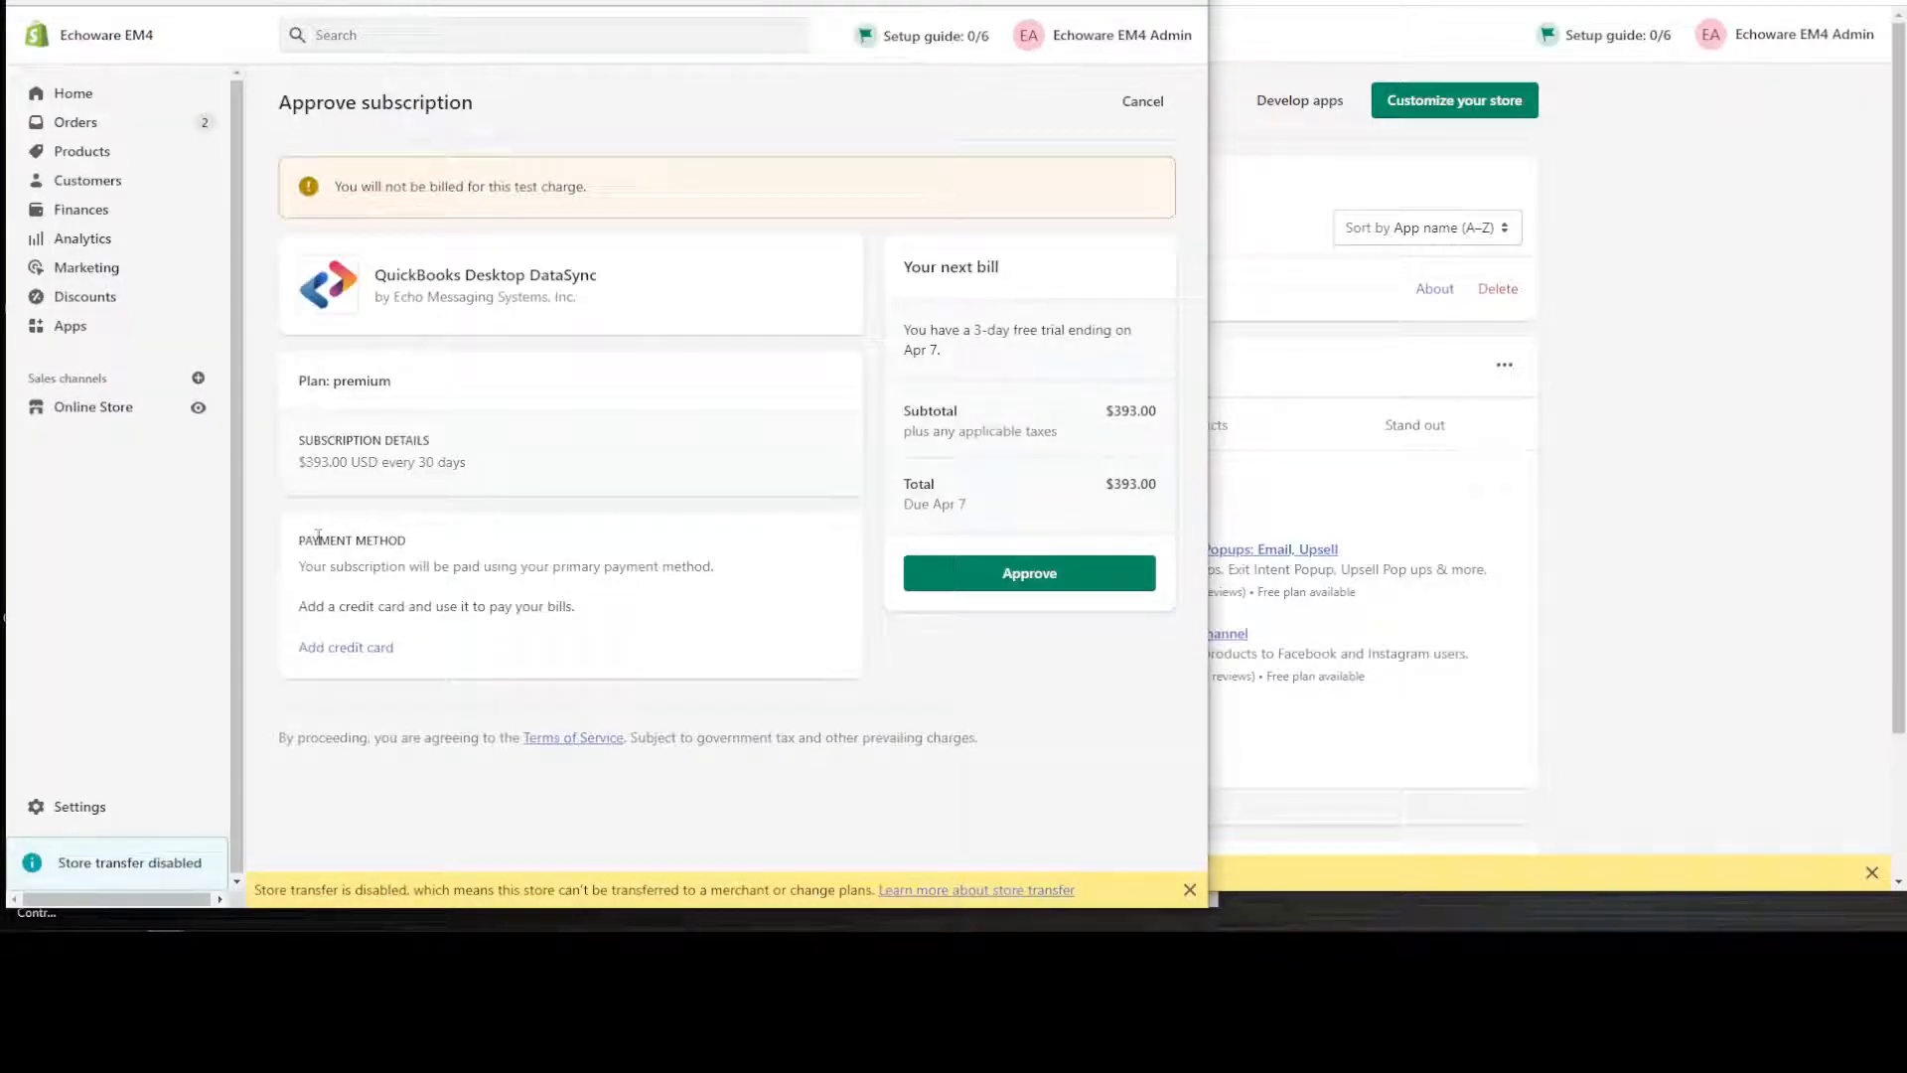
pyautogui.click(1043, 574)
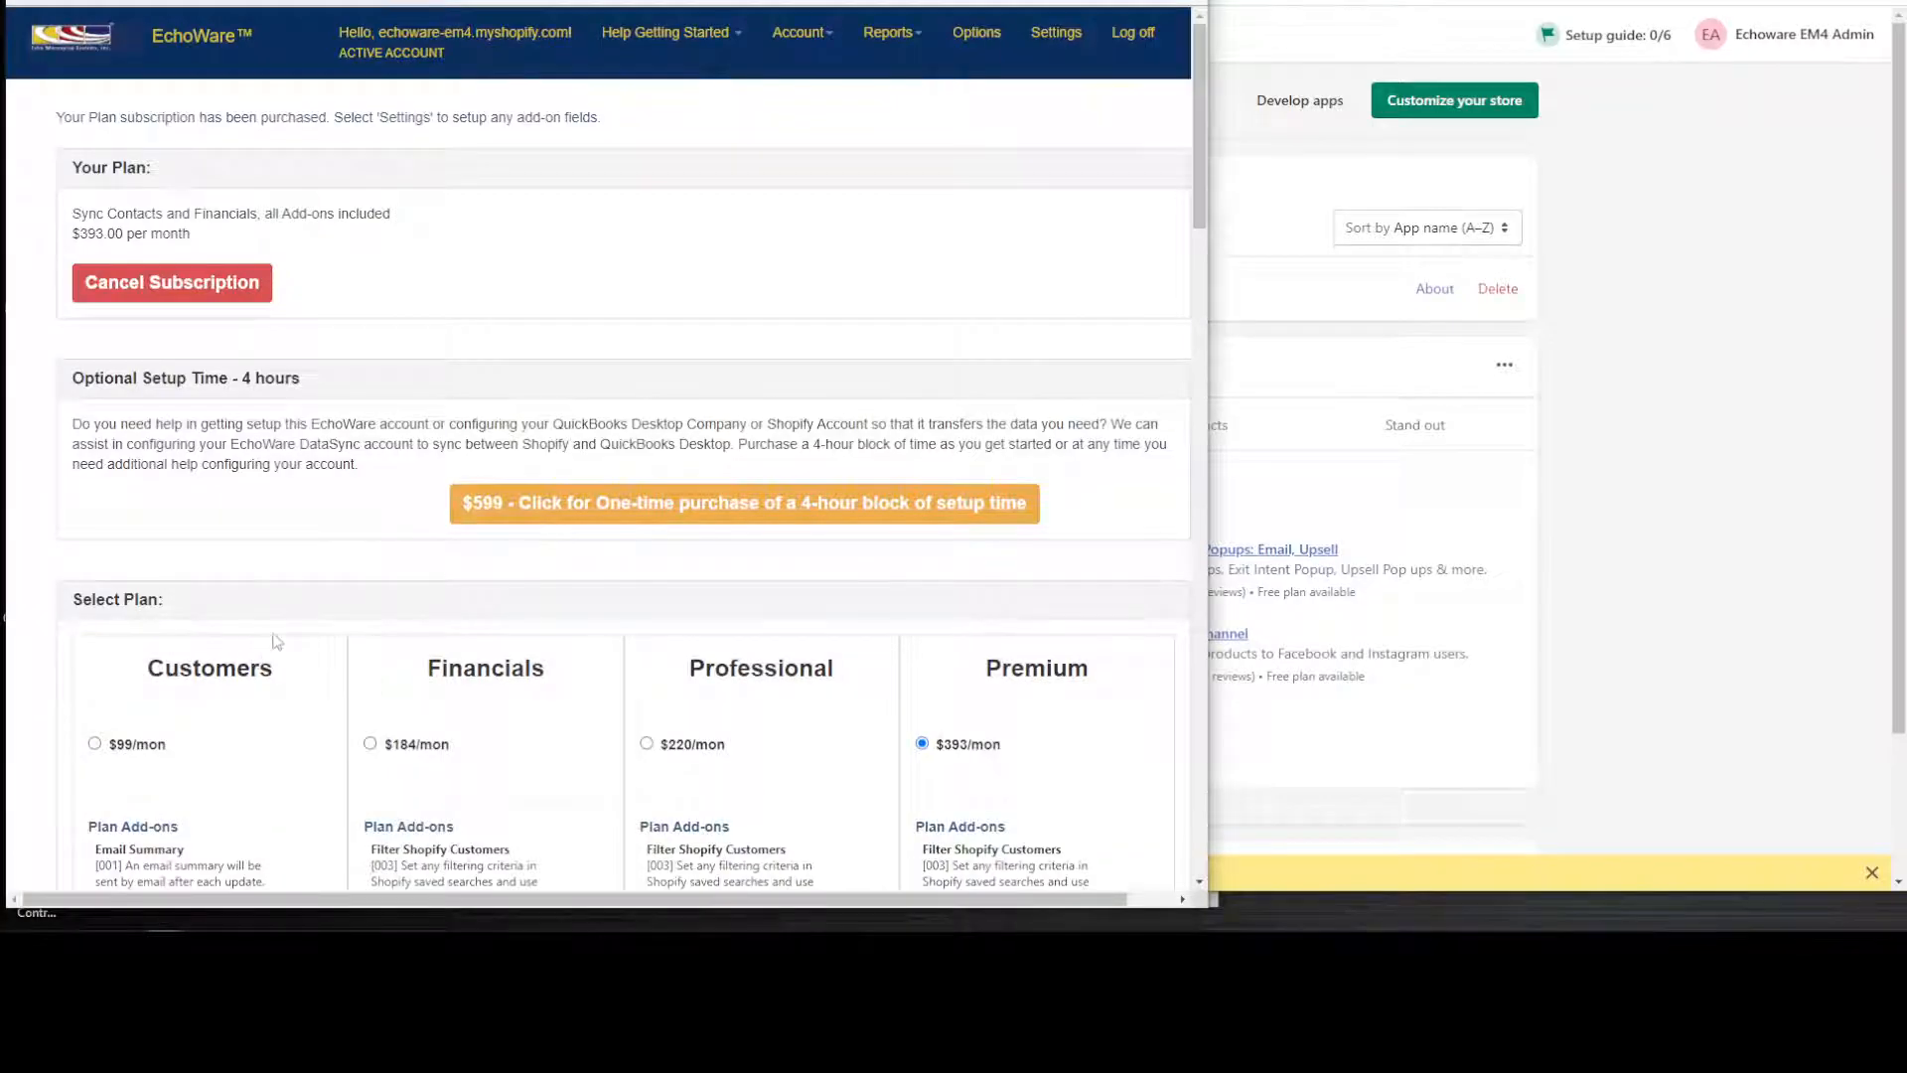
# Step: Review the purchased plan and the sync options for contacts, products, orders and invoices between Shopify and QuickBooks
pyautogui.scroll(-1, 250, 636)
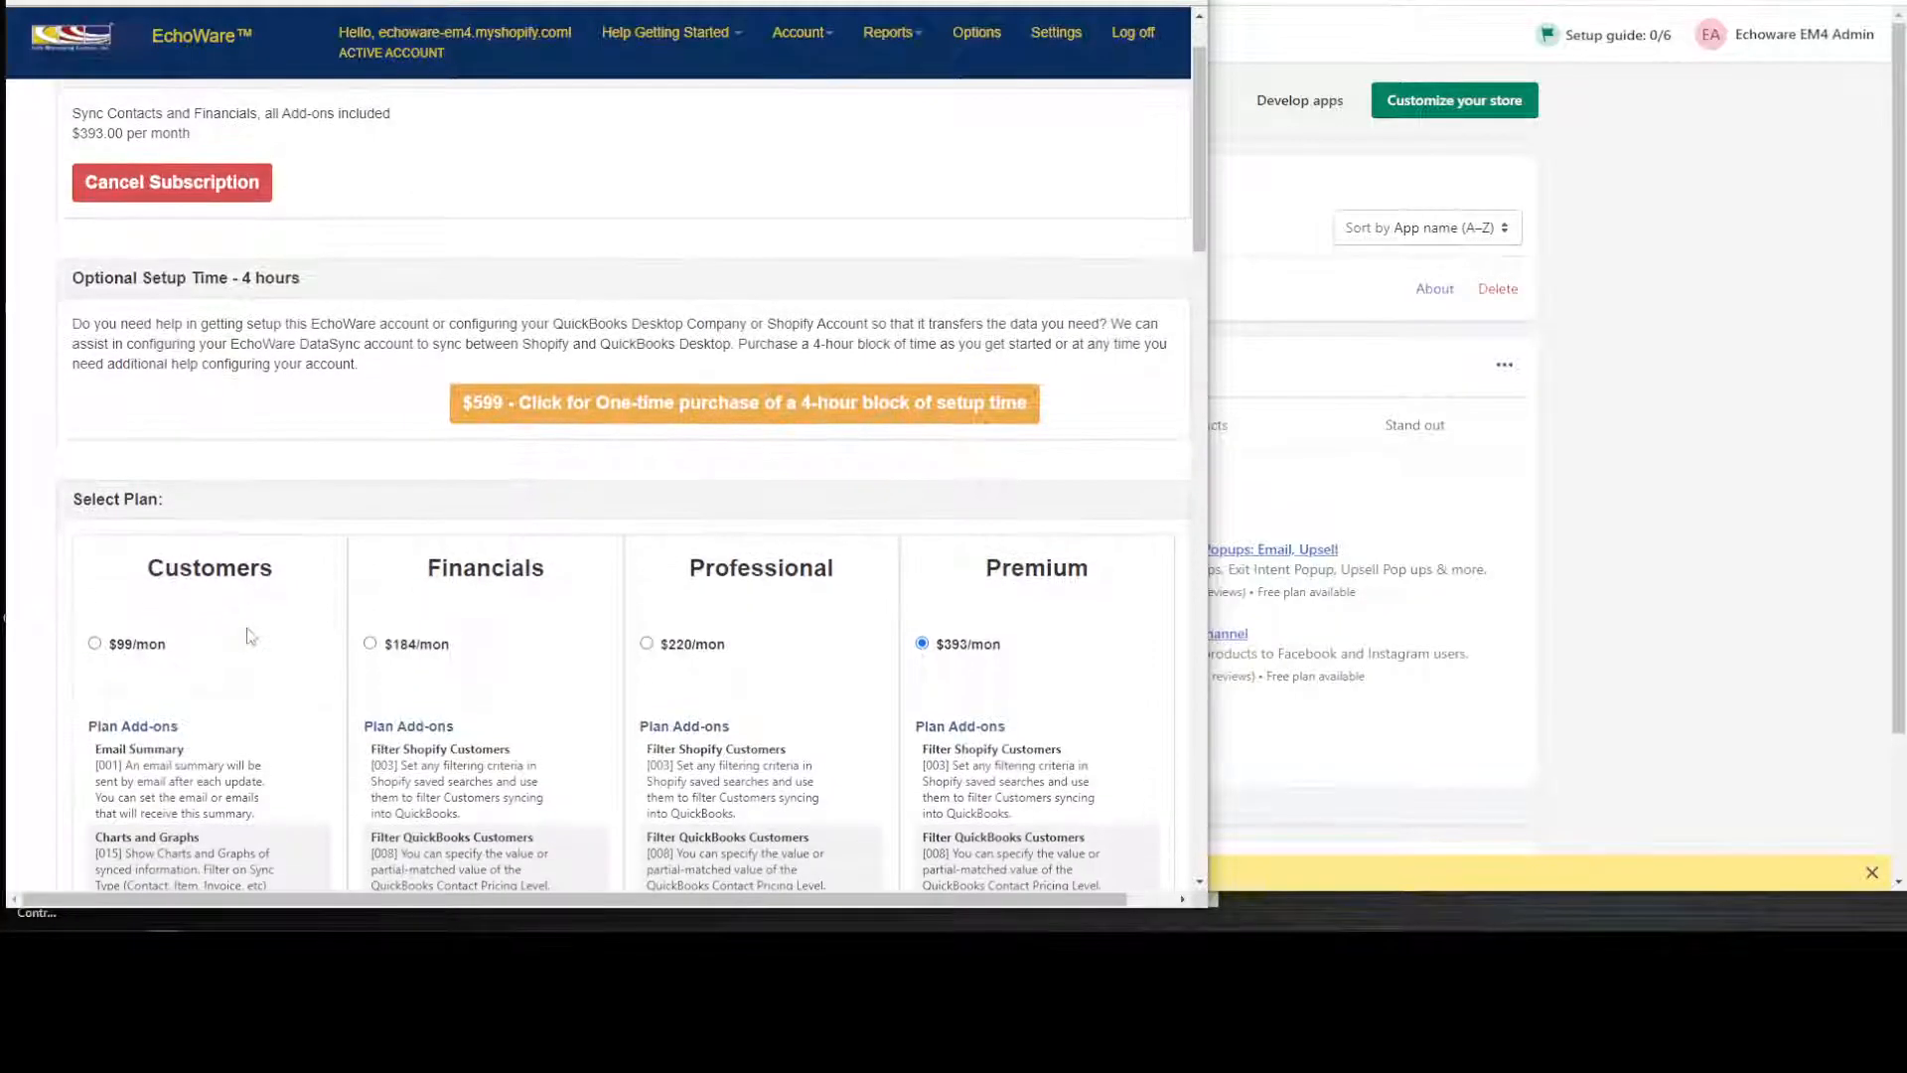
pyautogui.scroll(1, 273, 613)
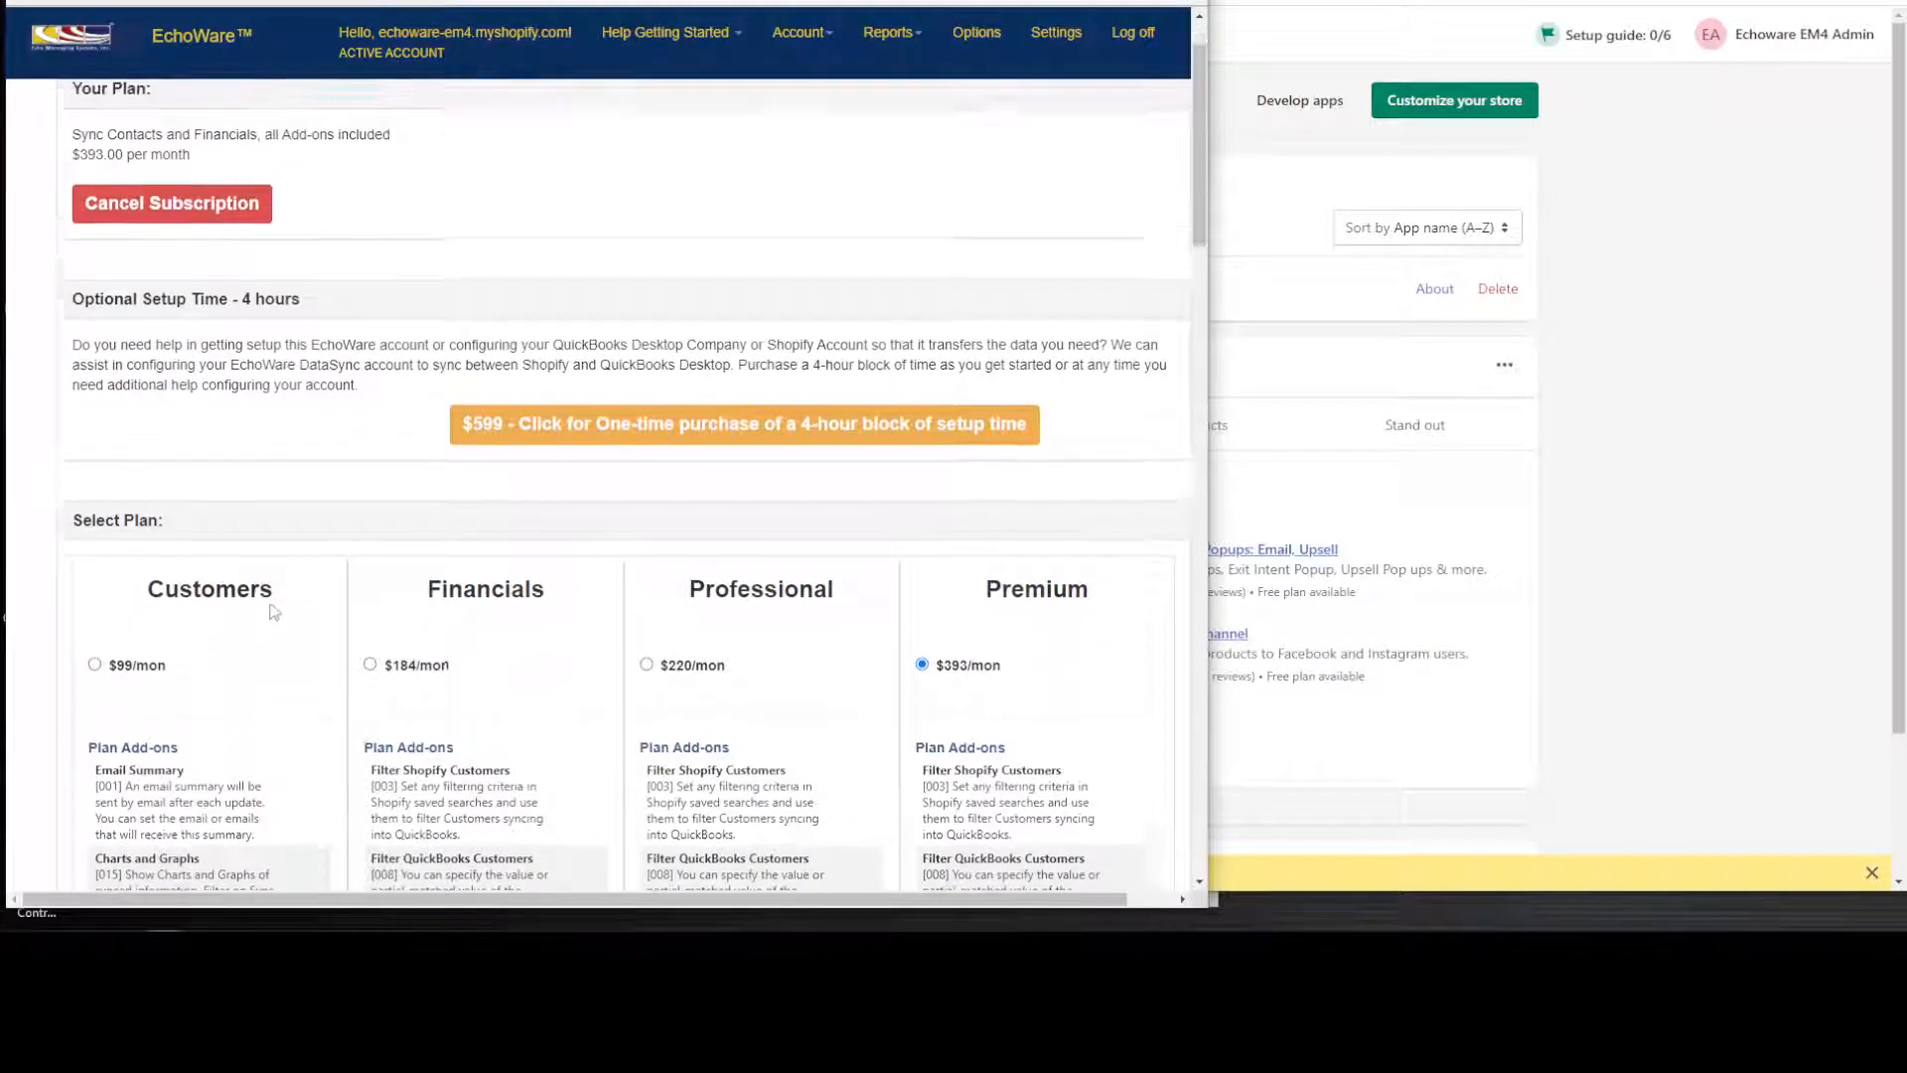
pyautogui.click(977, 32)
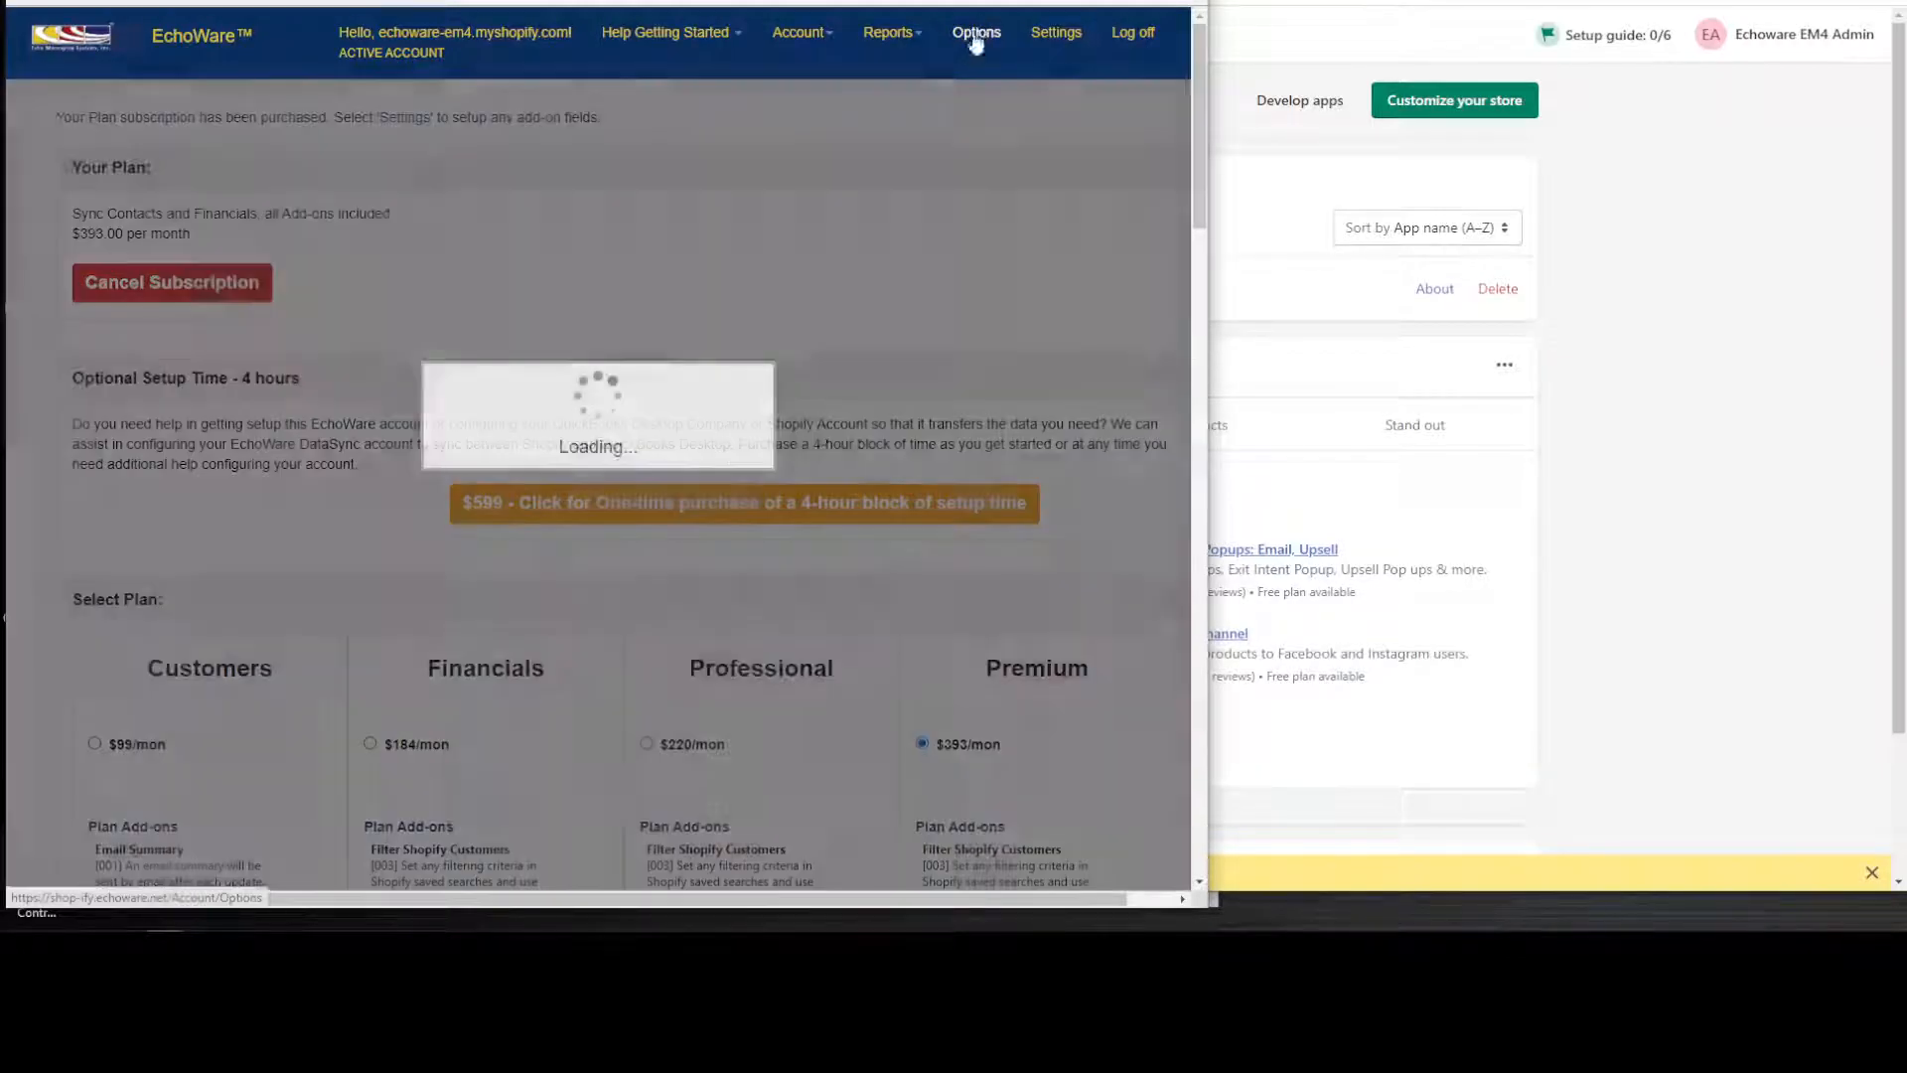
pyautogui.scroll(-6, 510, 596)
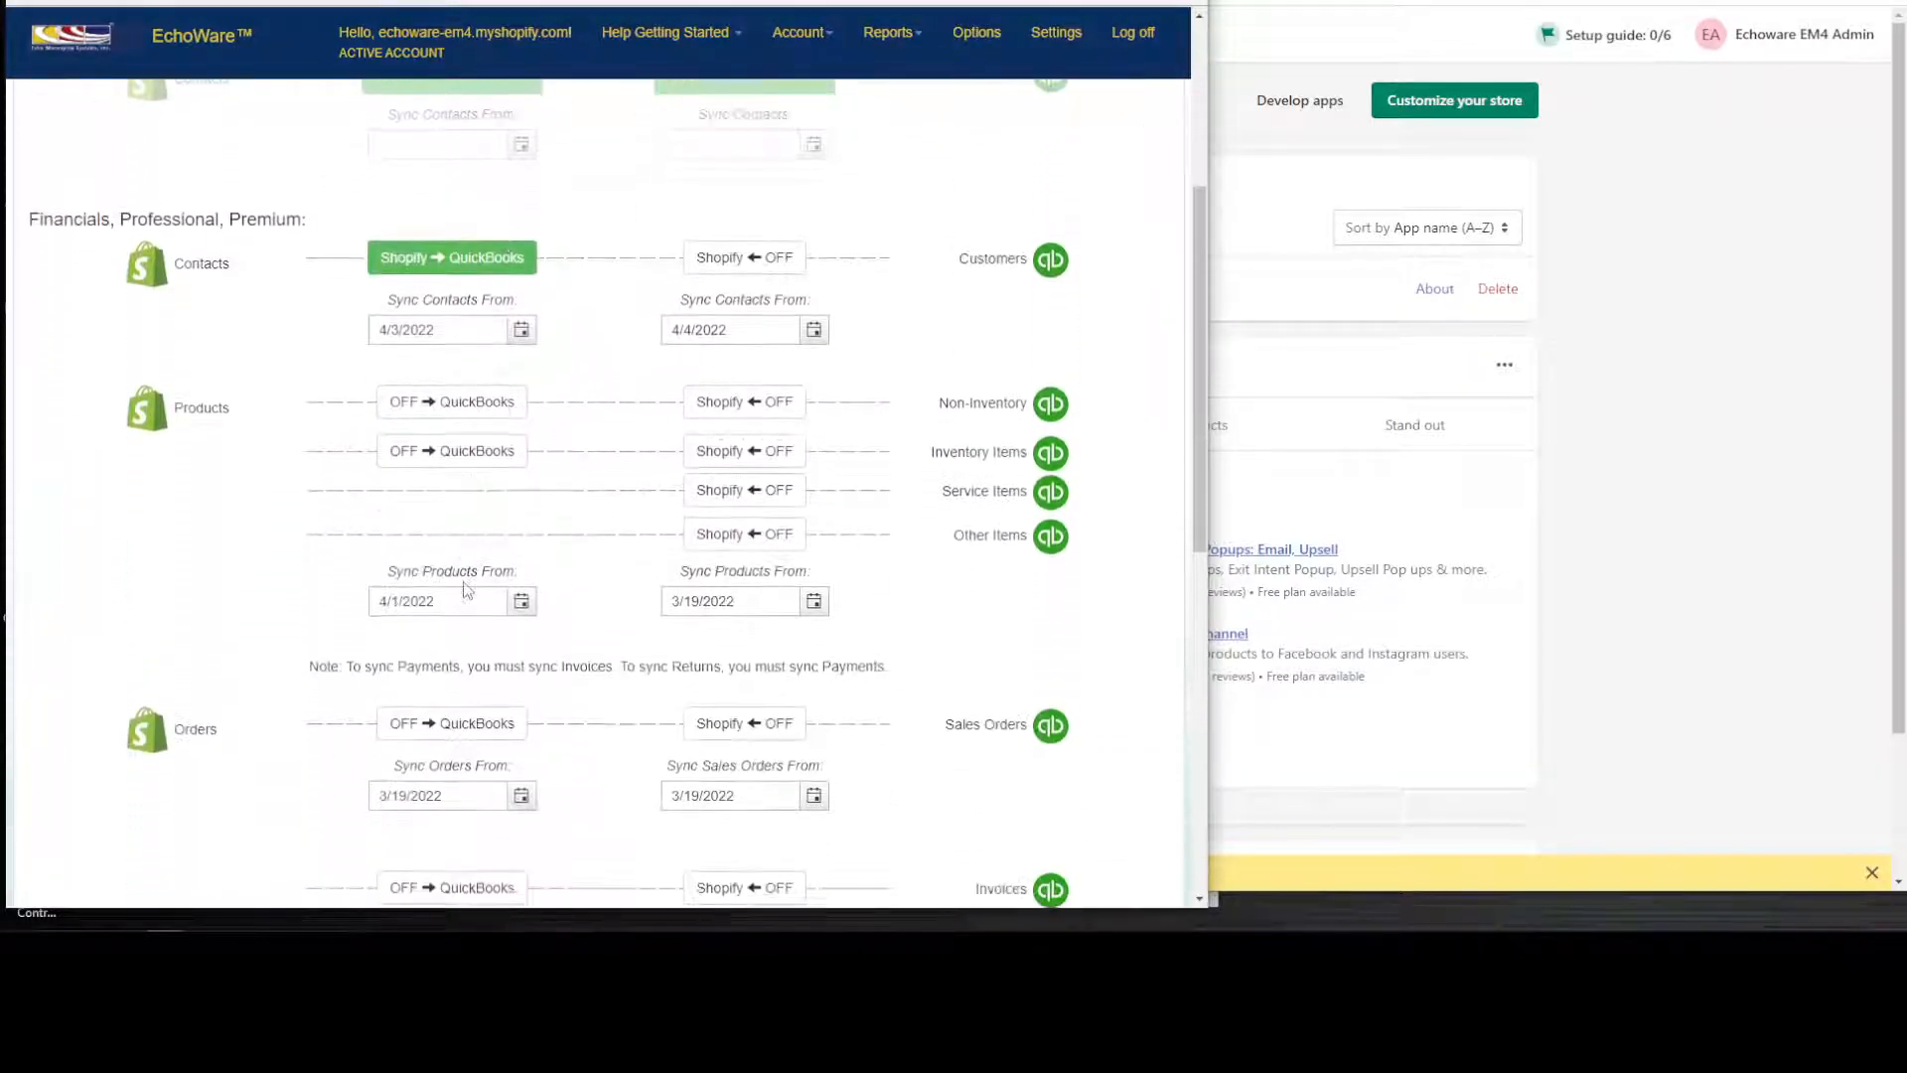
pyautogui.scroll(1, 421, 596)
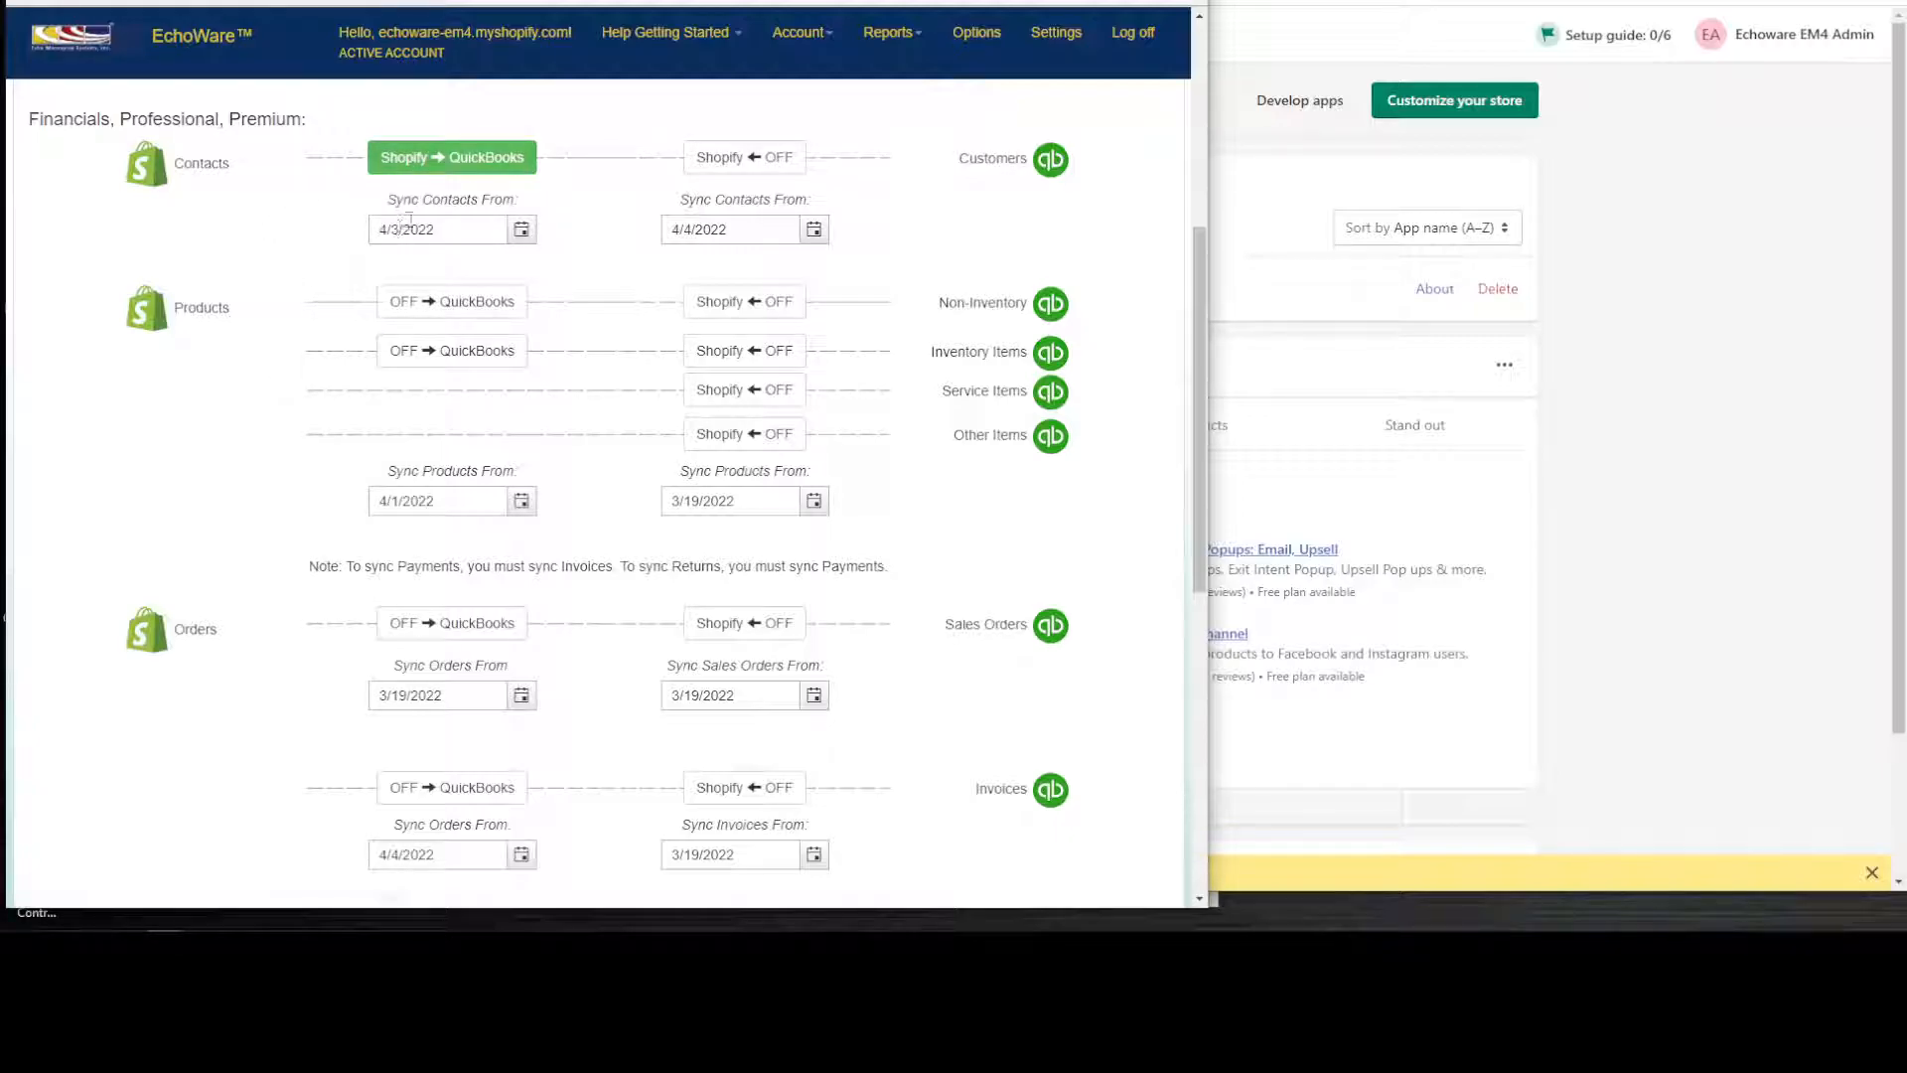
# Step: Download the Shopify-QuickBooks Desktop Connector from the EchoWare settings and save it as ShopifyConnector.qwc in Downloads
pyautogui.click(1059, 36)
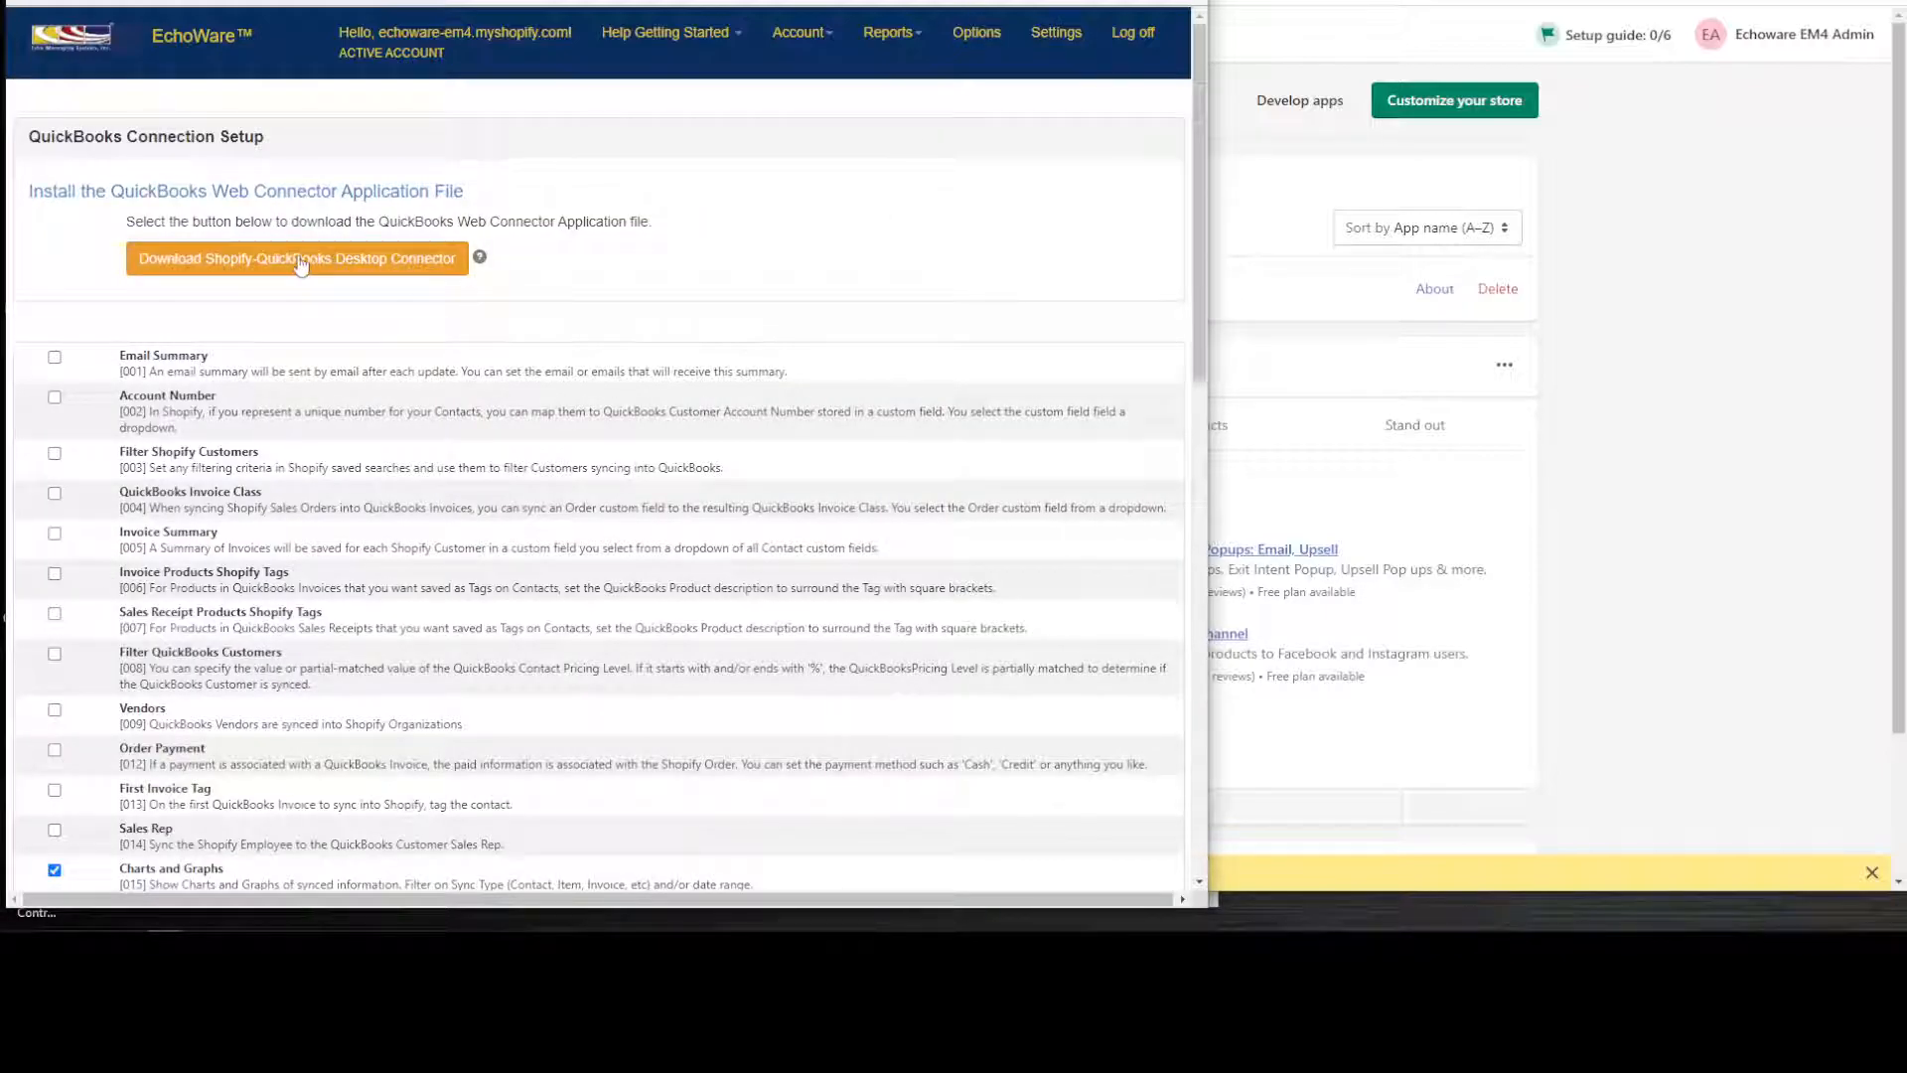
pyautogui.click(227, 263)
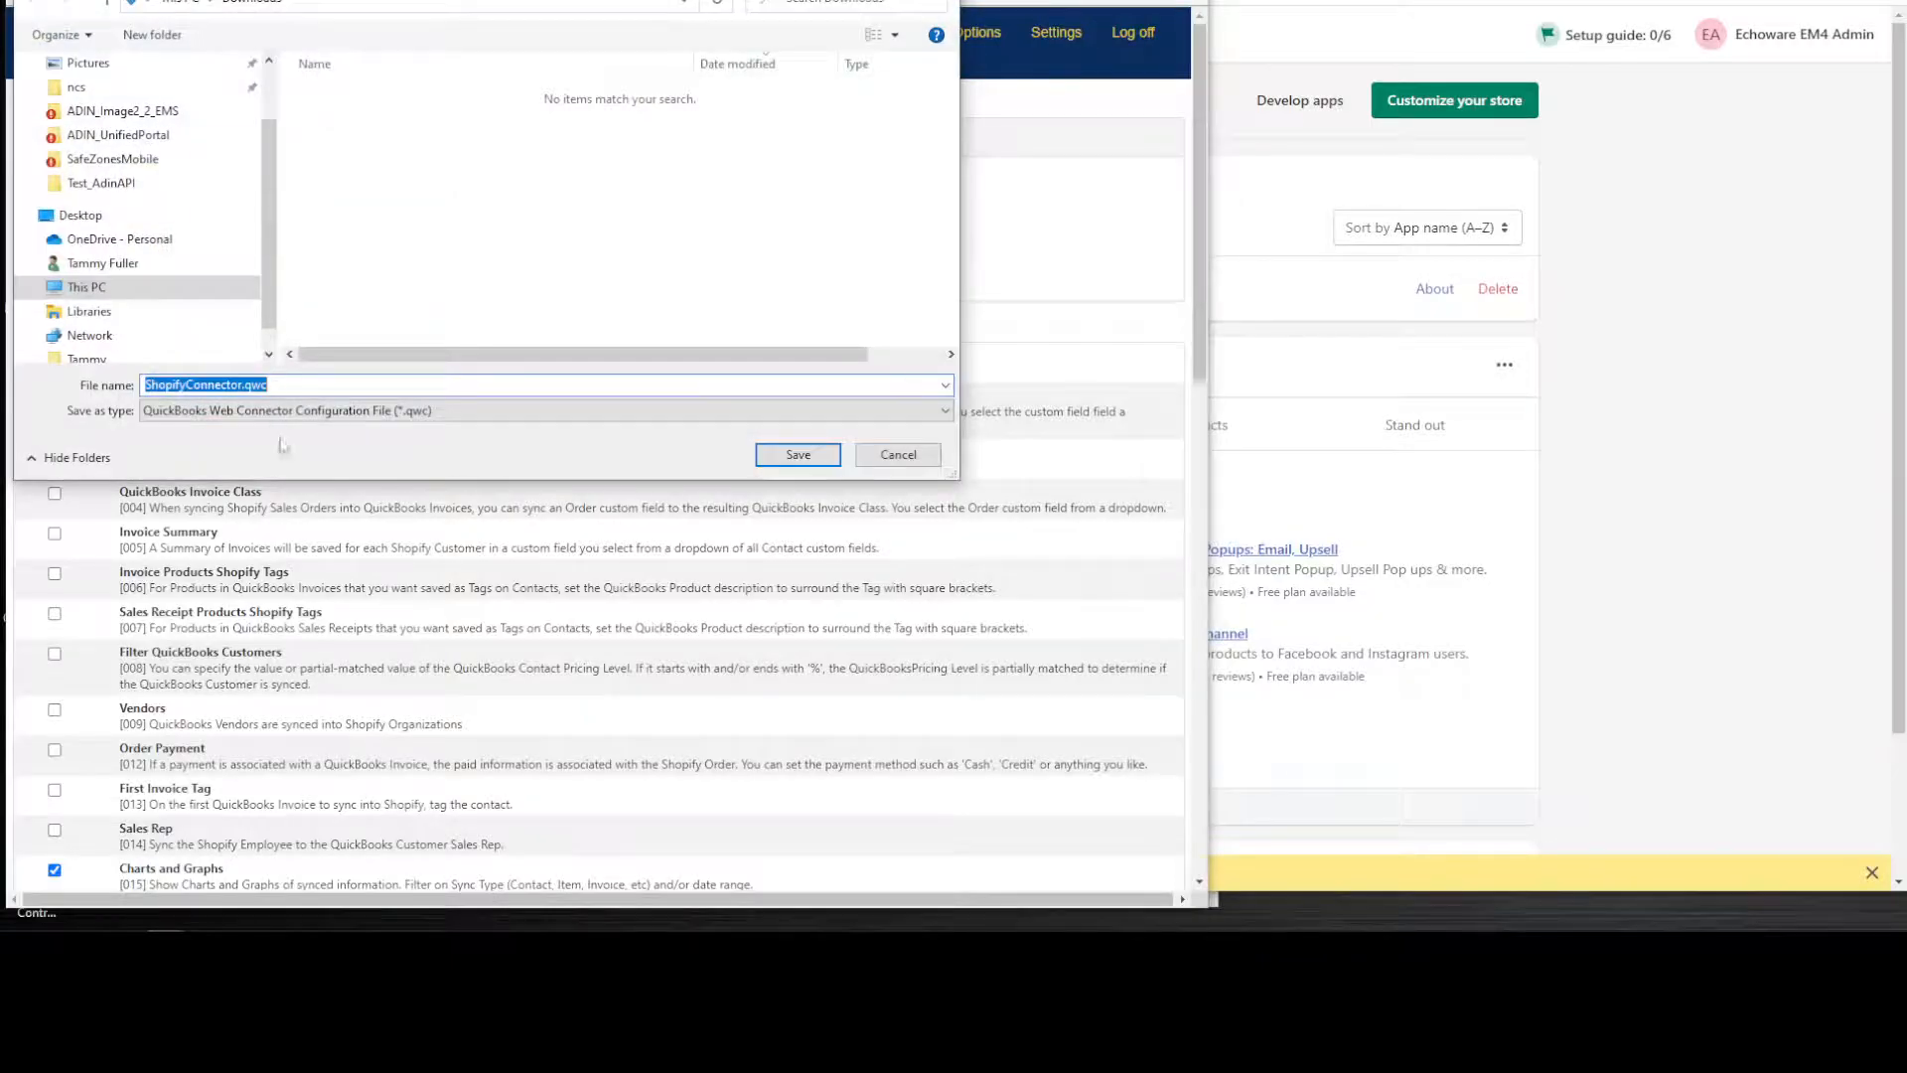
pyautogui.click(801, 456)
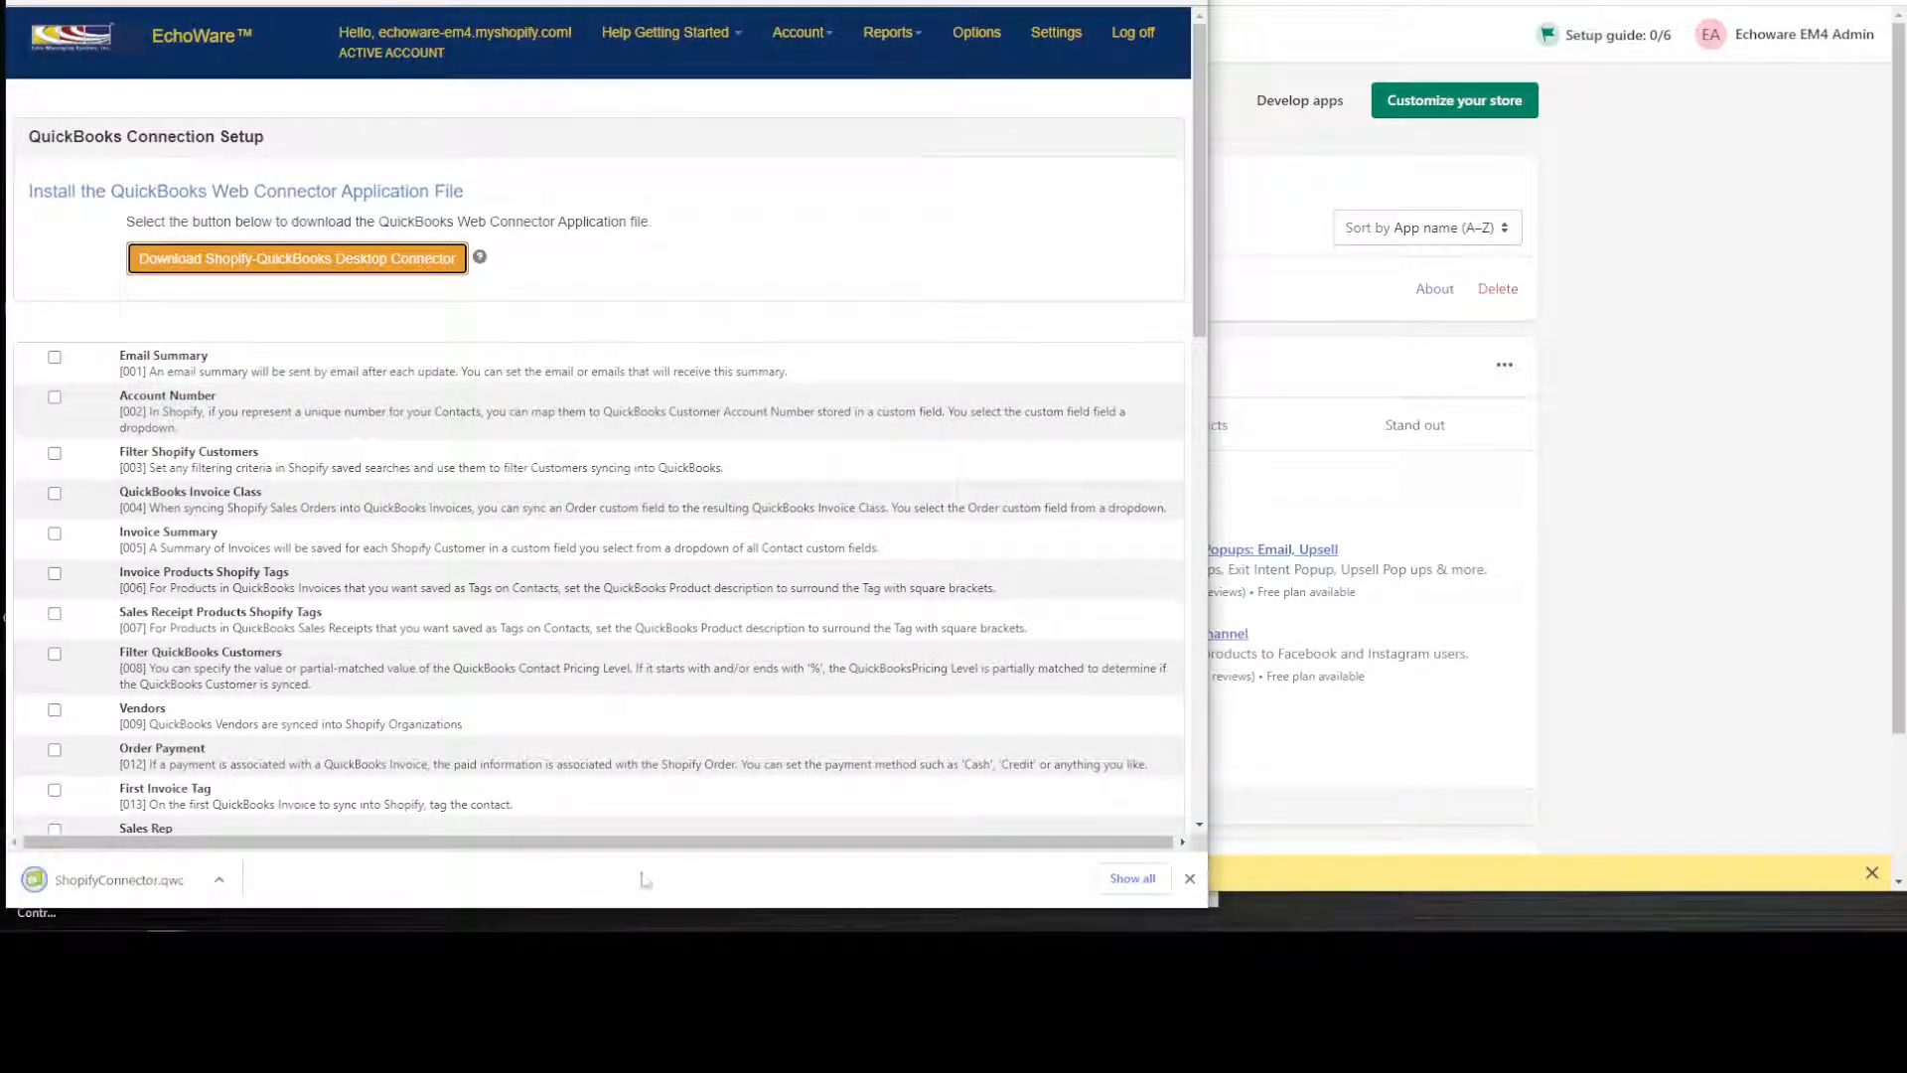
# Step: Switch to QuickBooks Web Connector, add ShopifyConnector.qwc from Downloads as an application, and grant the web service access to QuickBooks
pyautogui.click(758, 918)
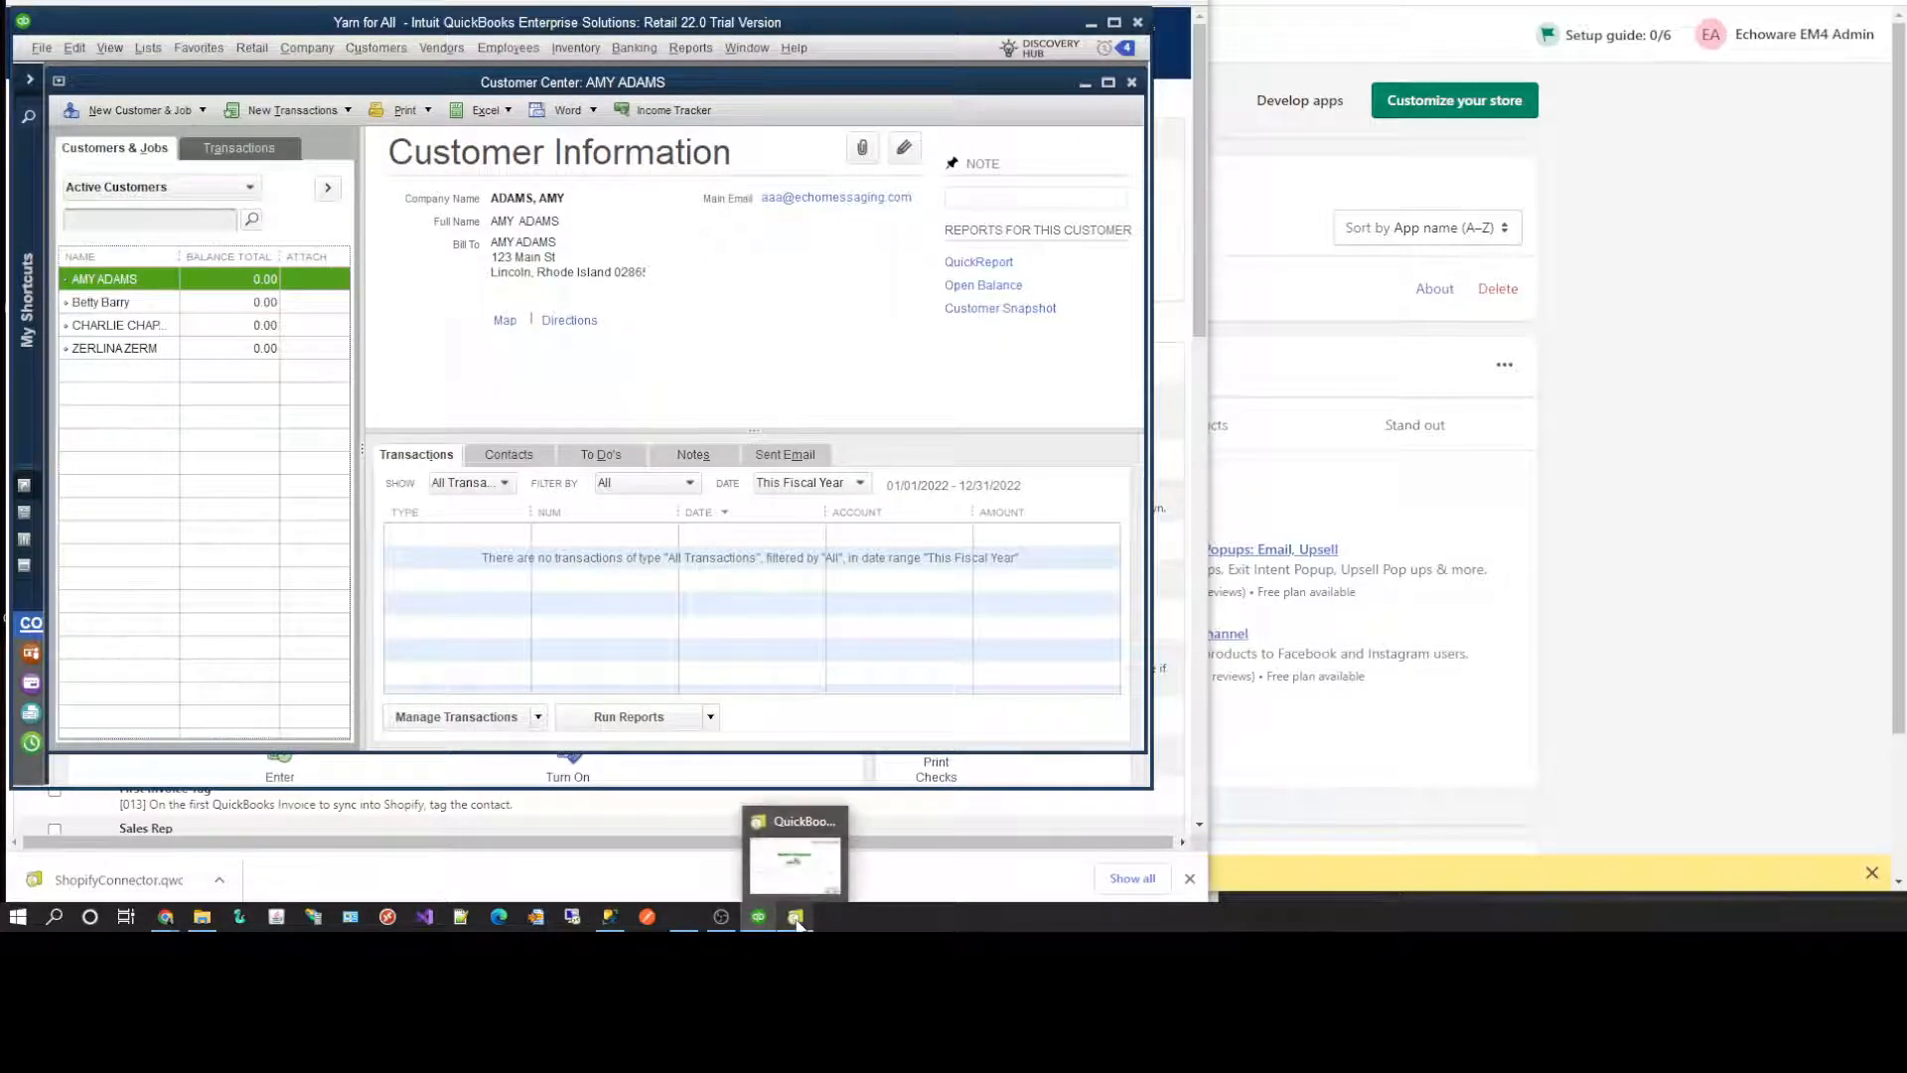
pyautogui.click(795, 919)
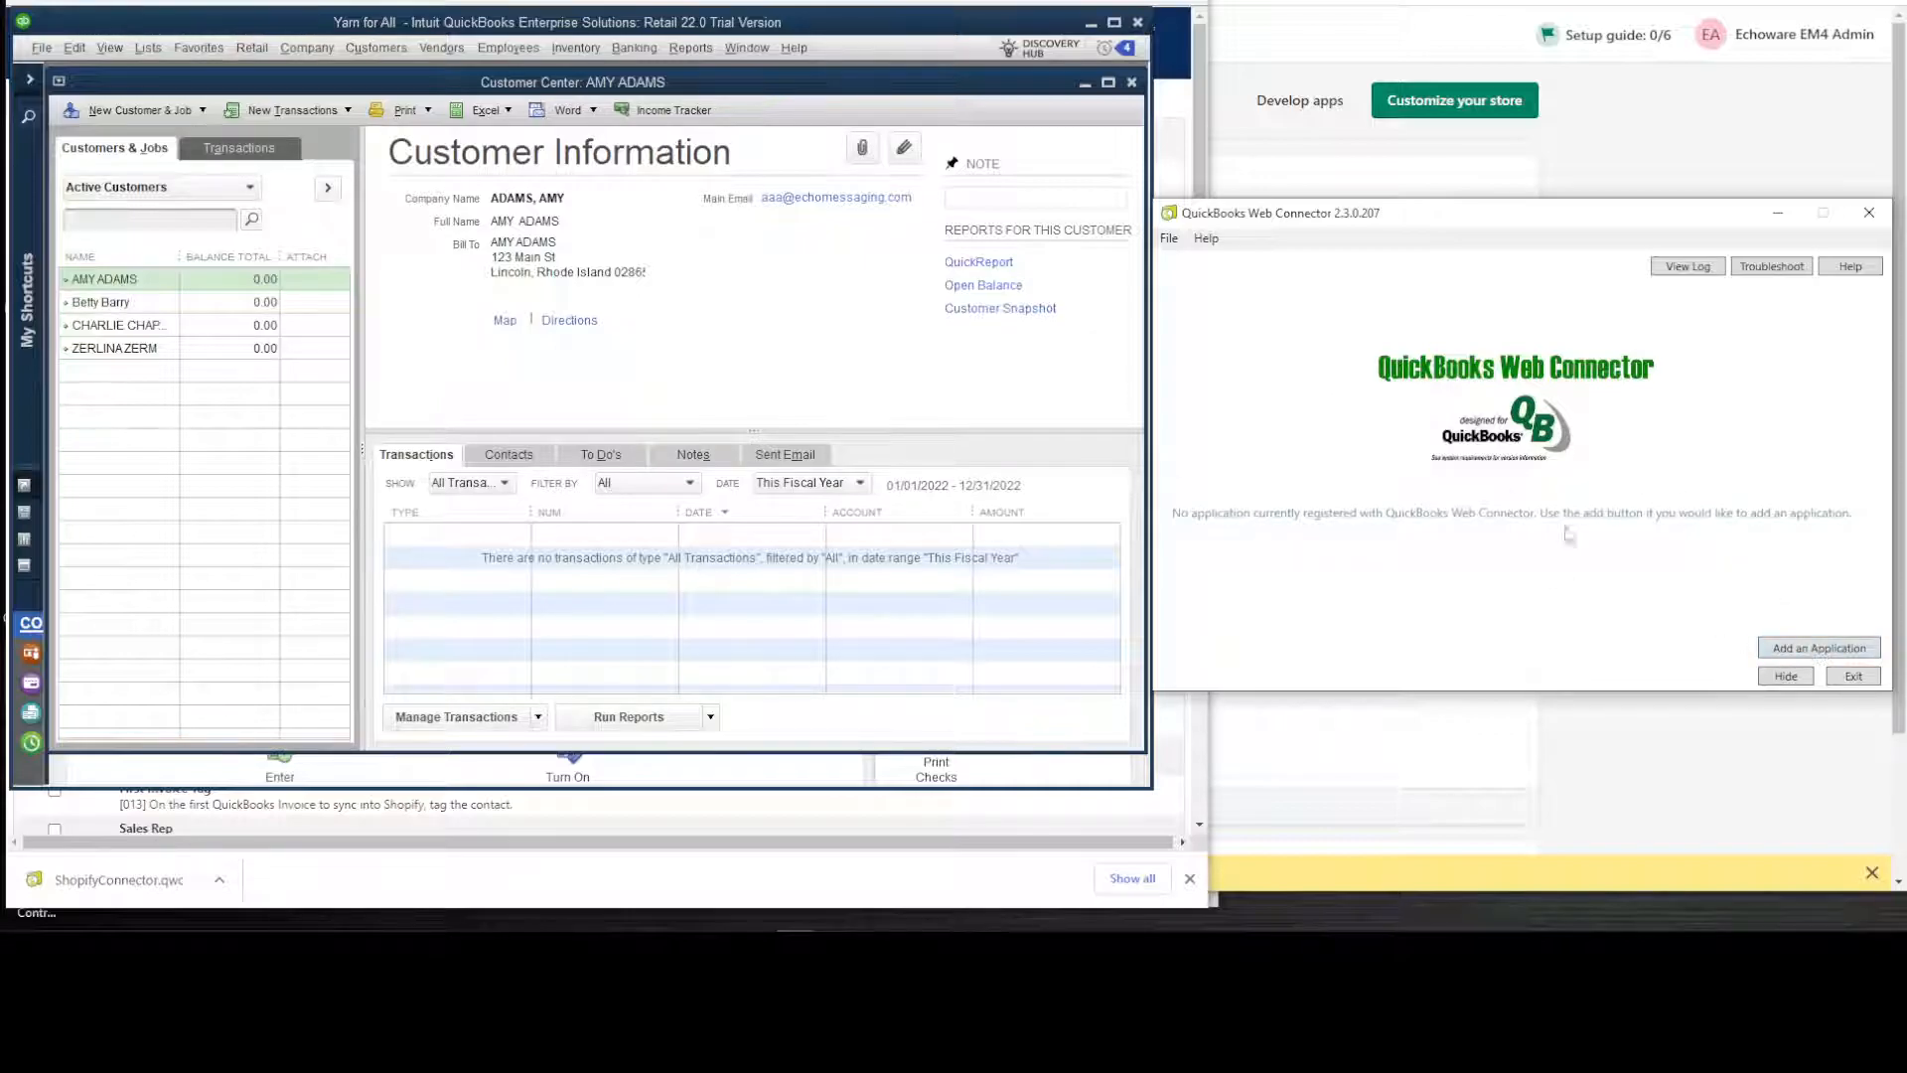
pyautogui.click(1794, 650)
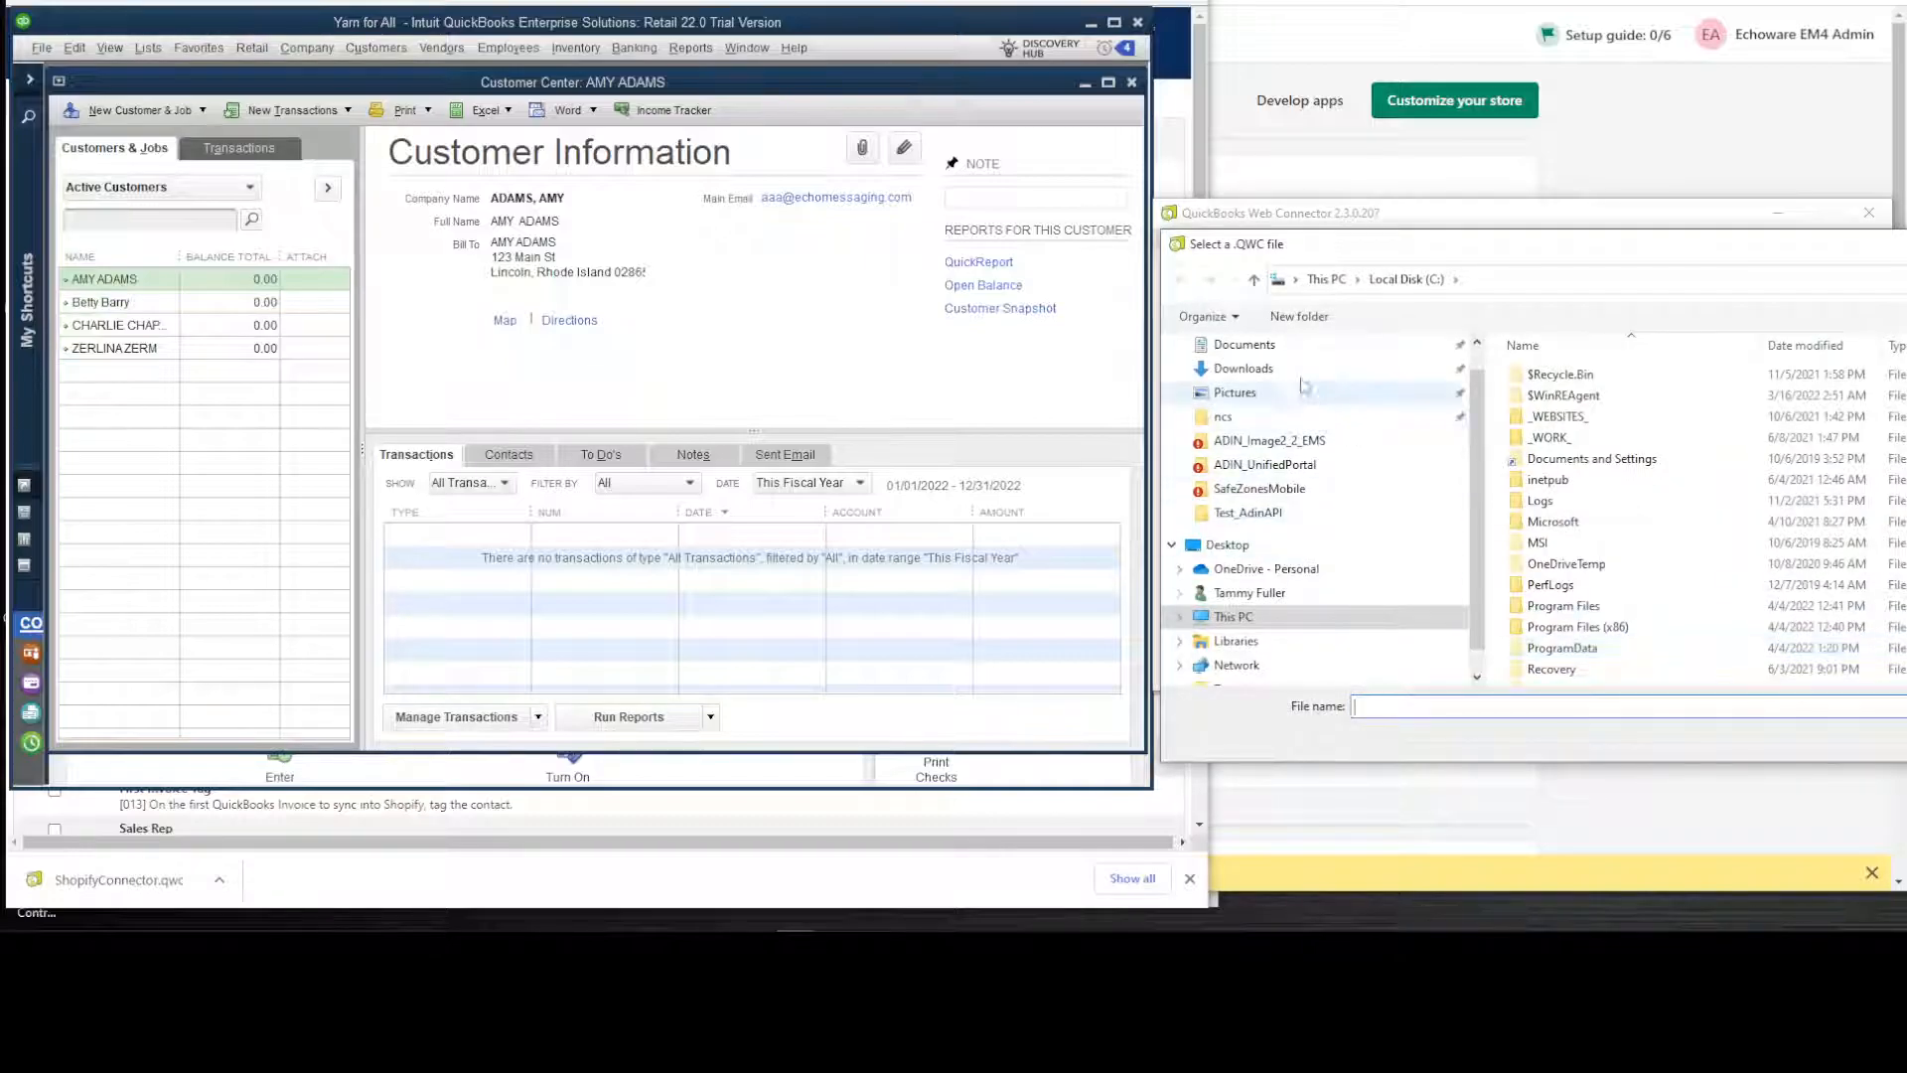
pyautogui.click(1281, 368)
pyautogui.click(1621, 405)
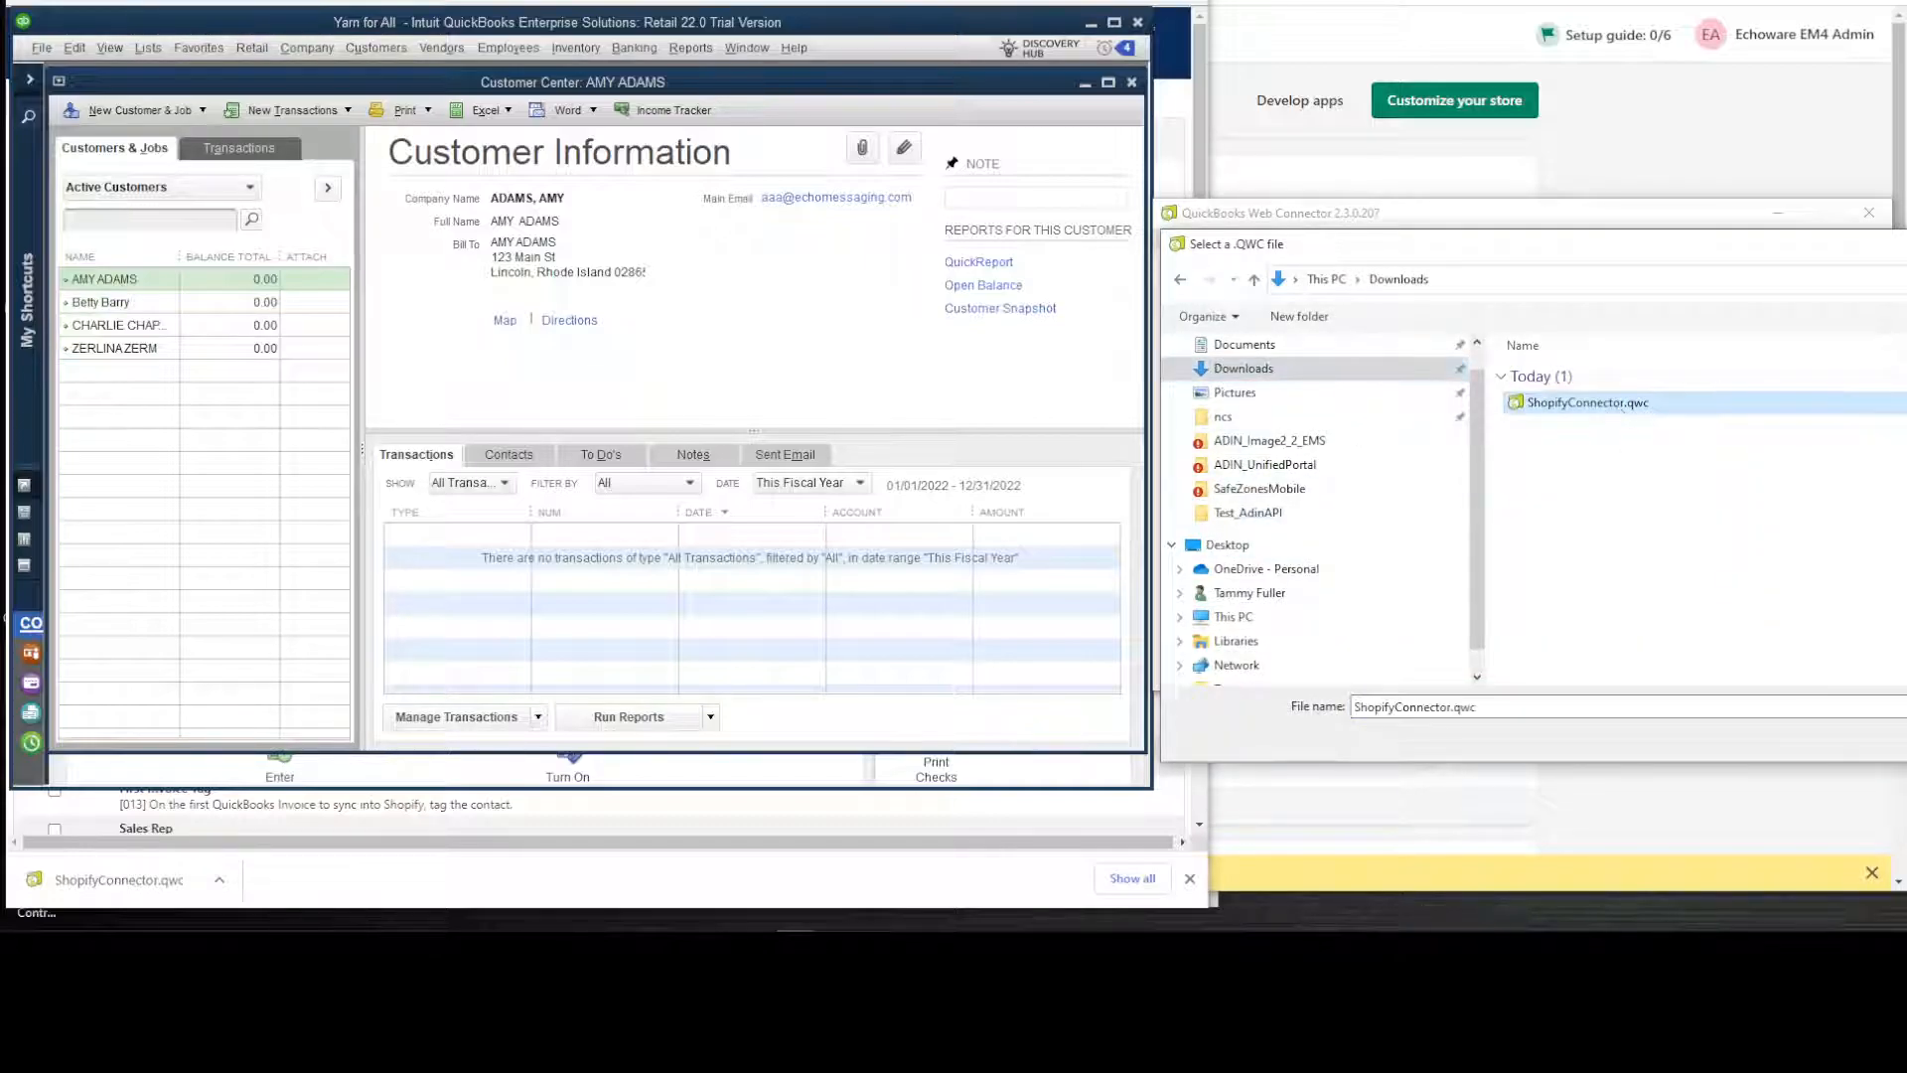
pyautogui.press('Return')
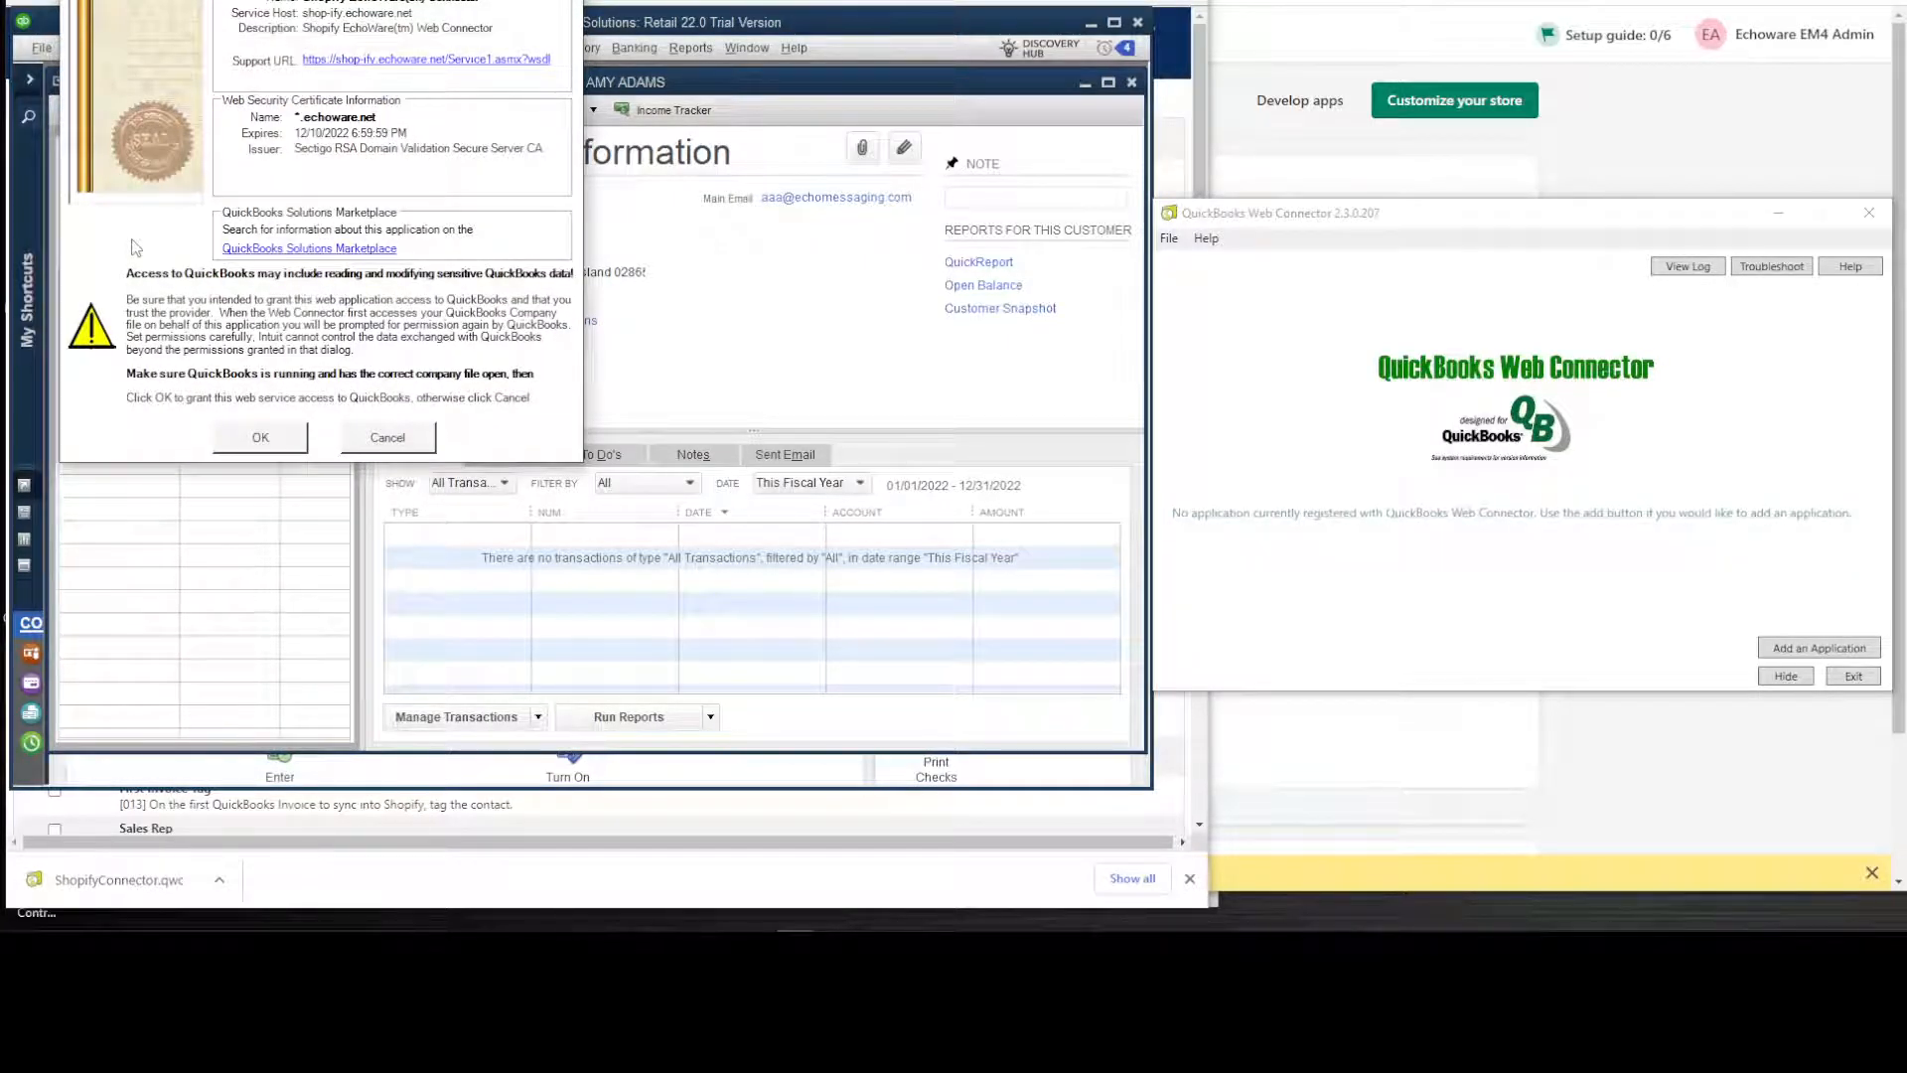
pyautogui.click(260, 438)
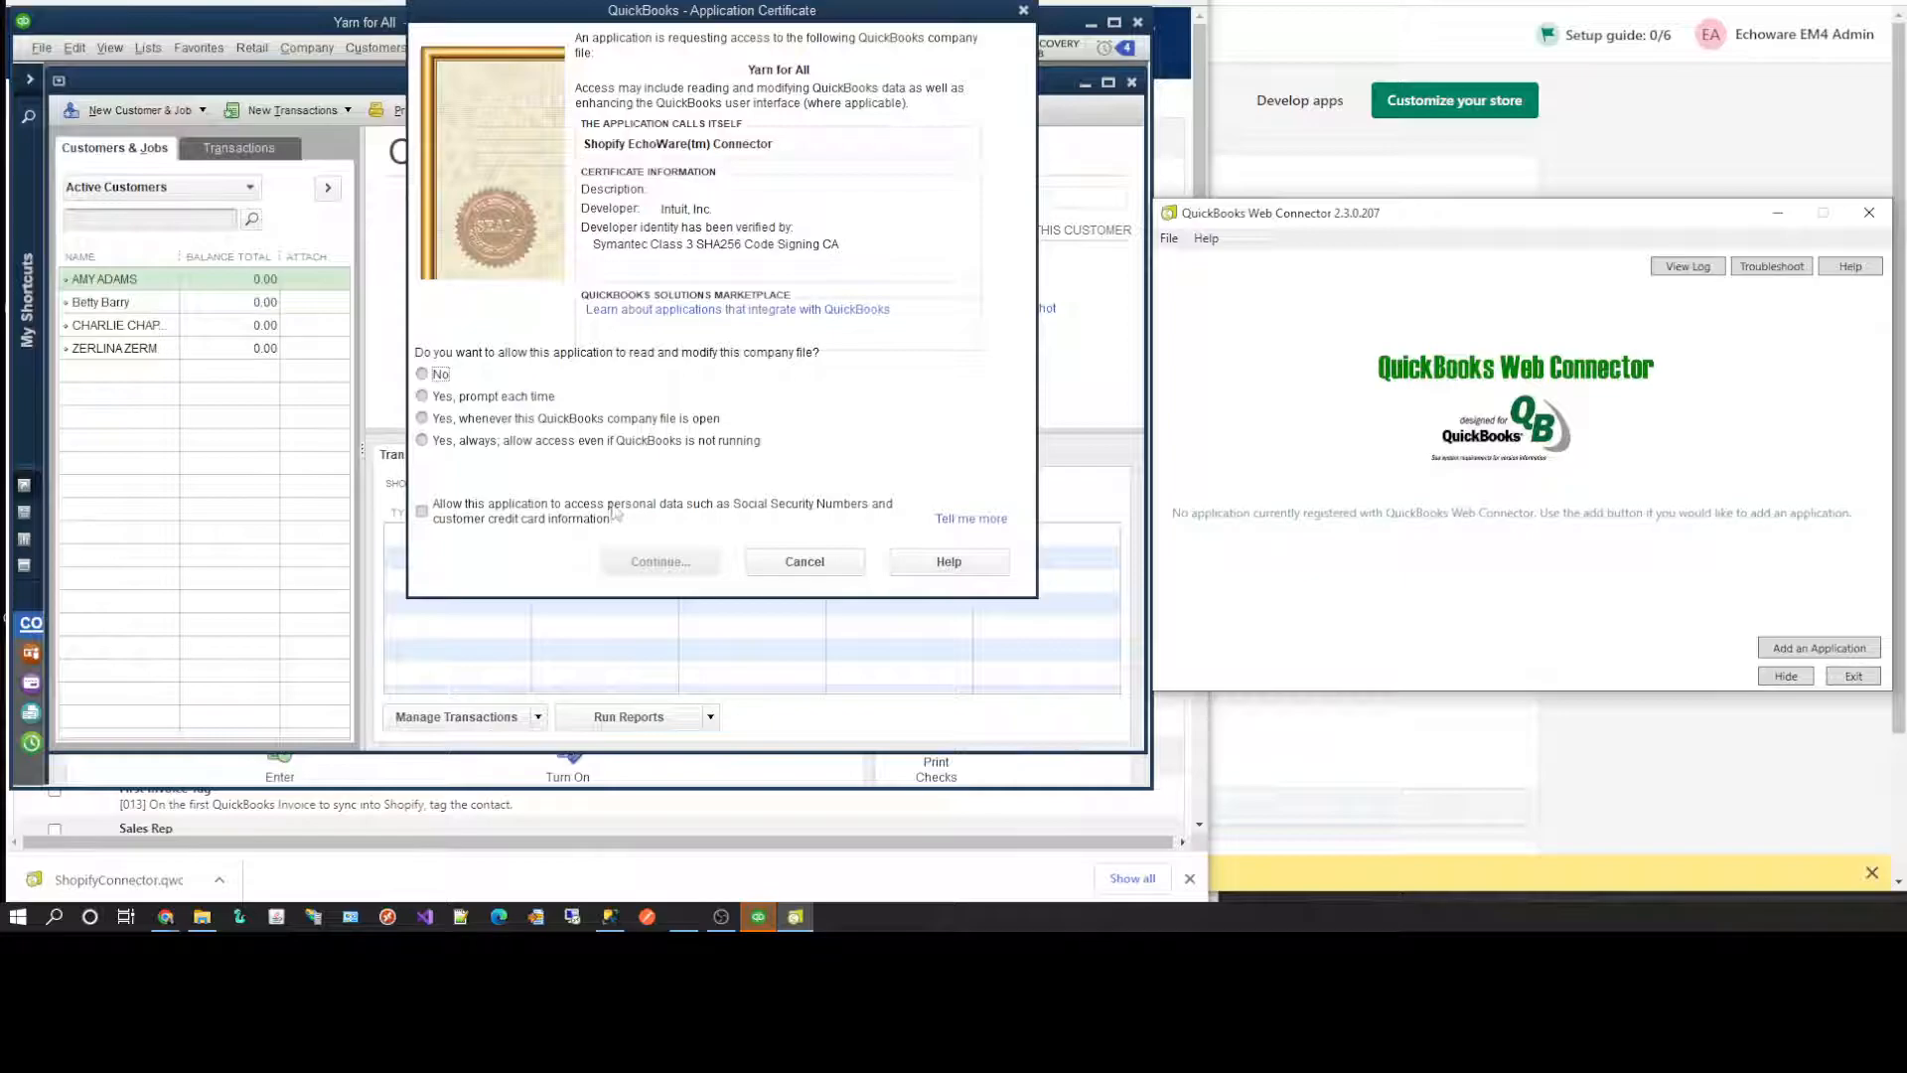
# Step: Allow the Shopify EchoWare connector to read and modify the company file whenever it is open, excluding personal data
pyautogui.click(481, 419)
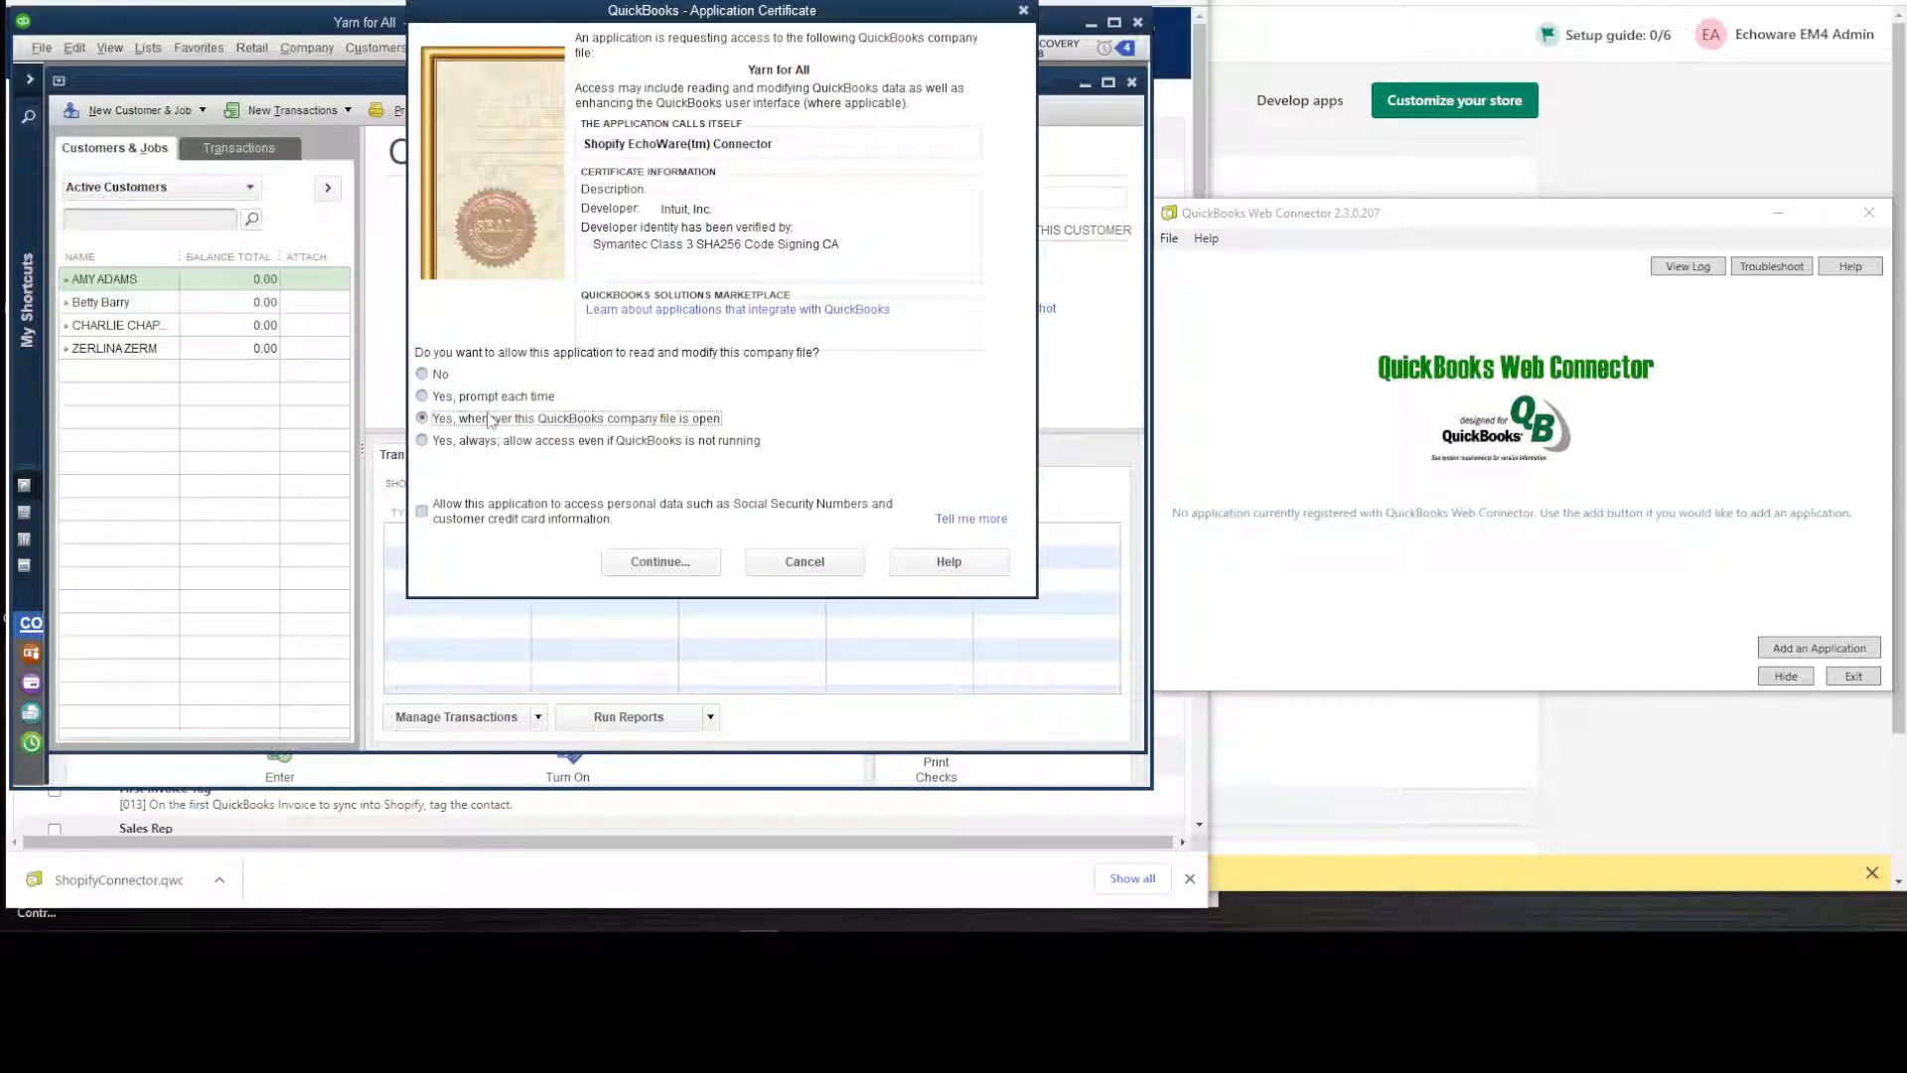
pyautogui.click(638, 559)
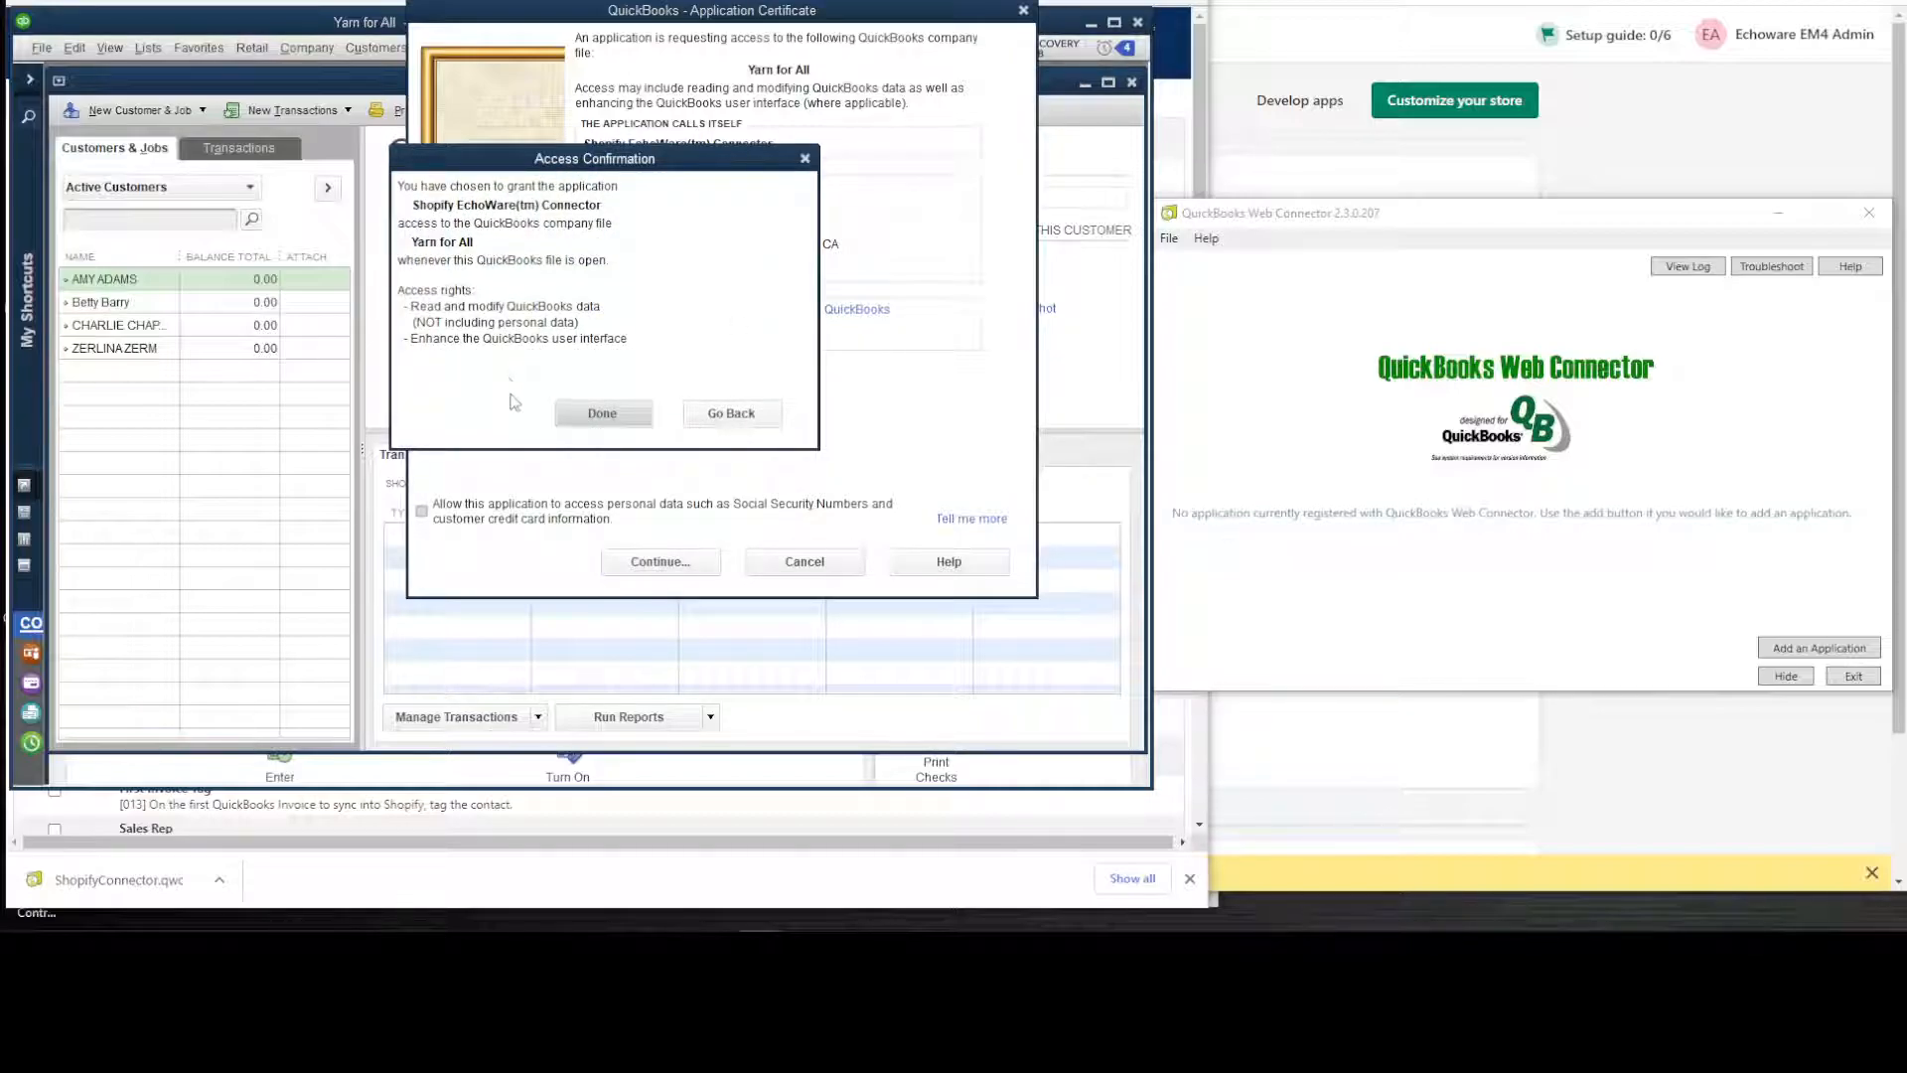
pyautogui.click(602, 413)
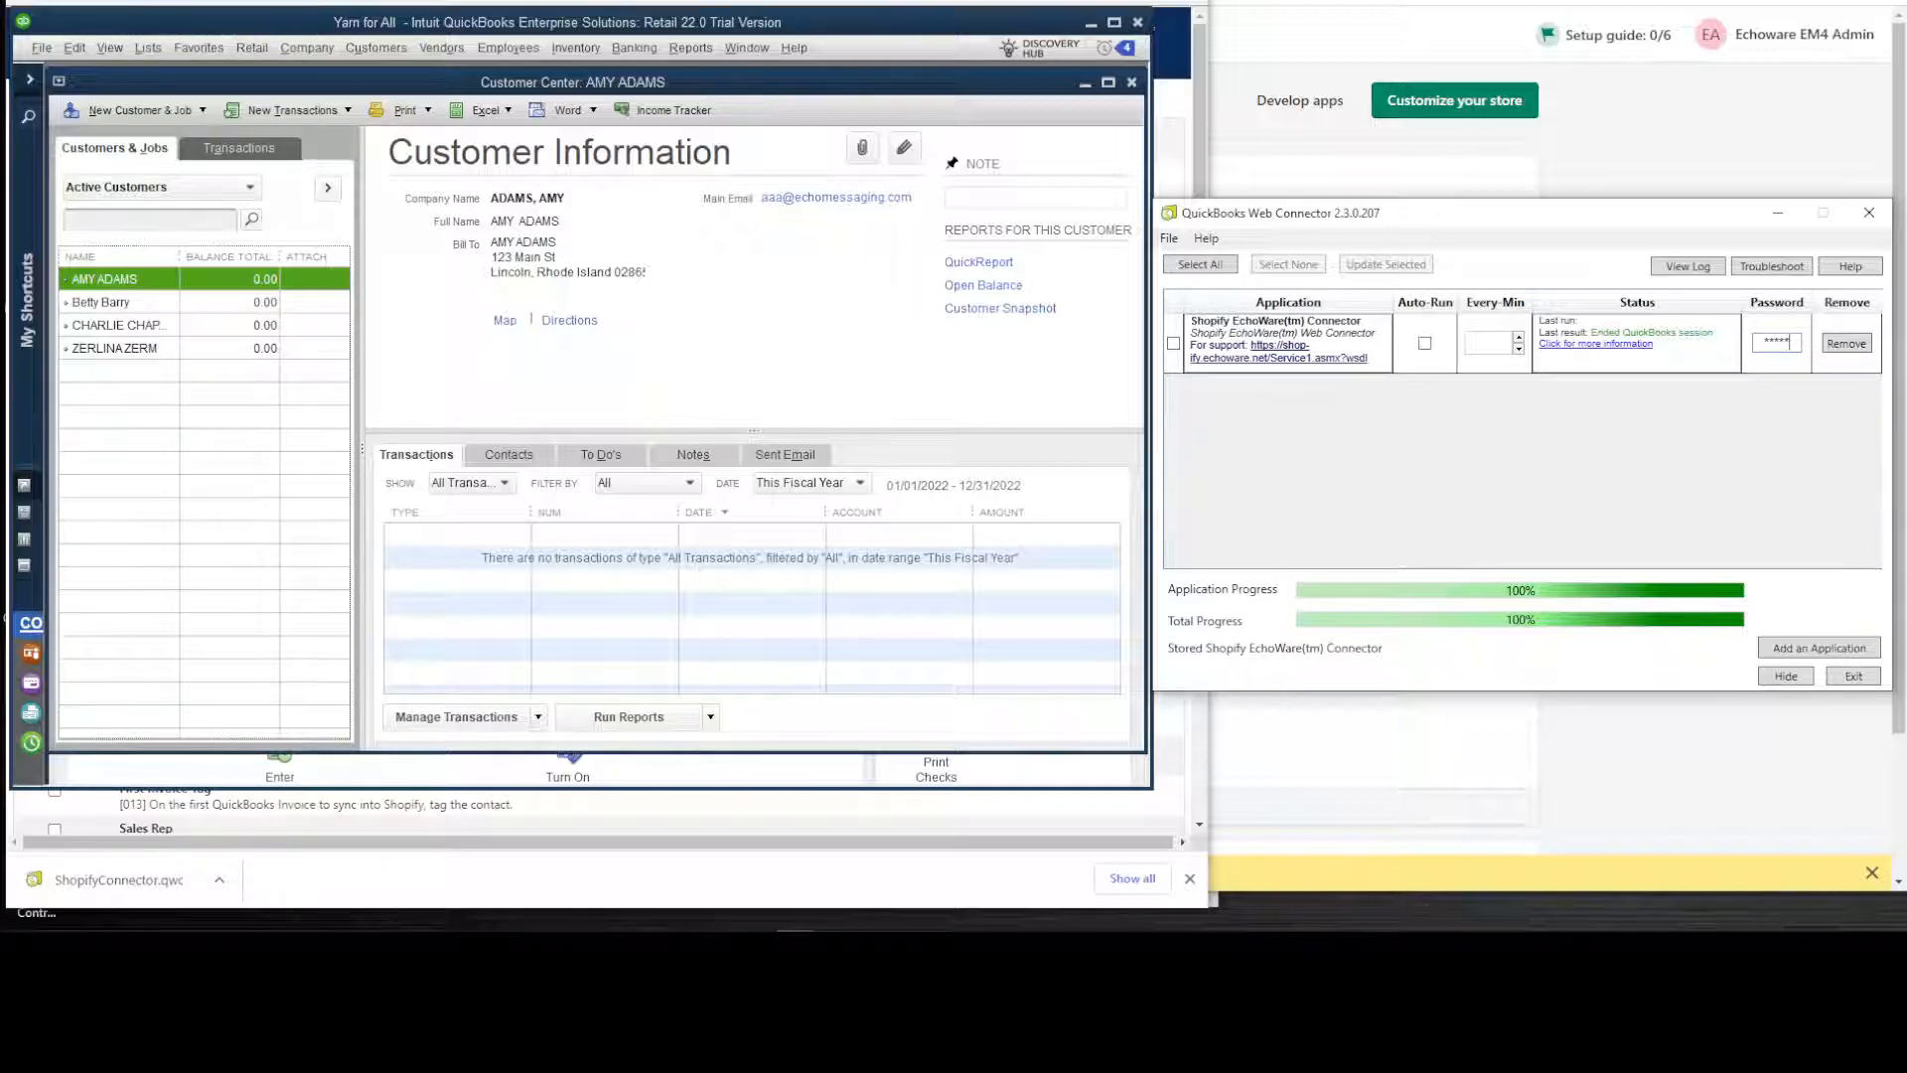
# Step: Enter and save the connector's password in the Web Connector, and mark the Shopify EchoWare connector for updating
pyautogui.press('Return')
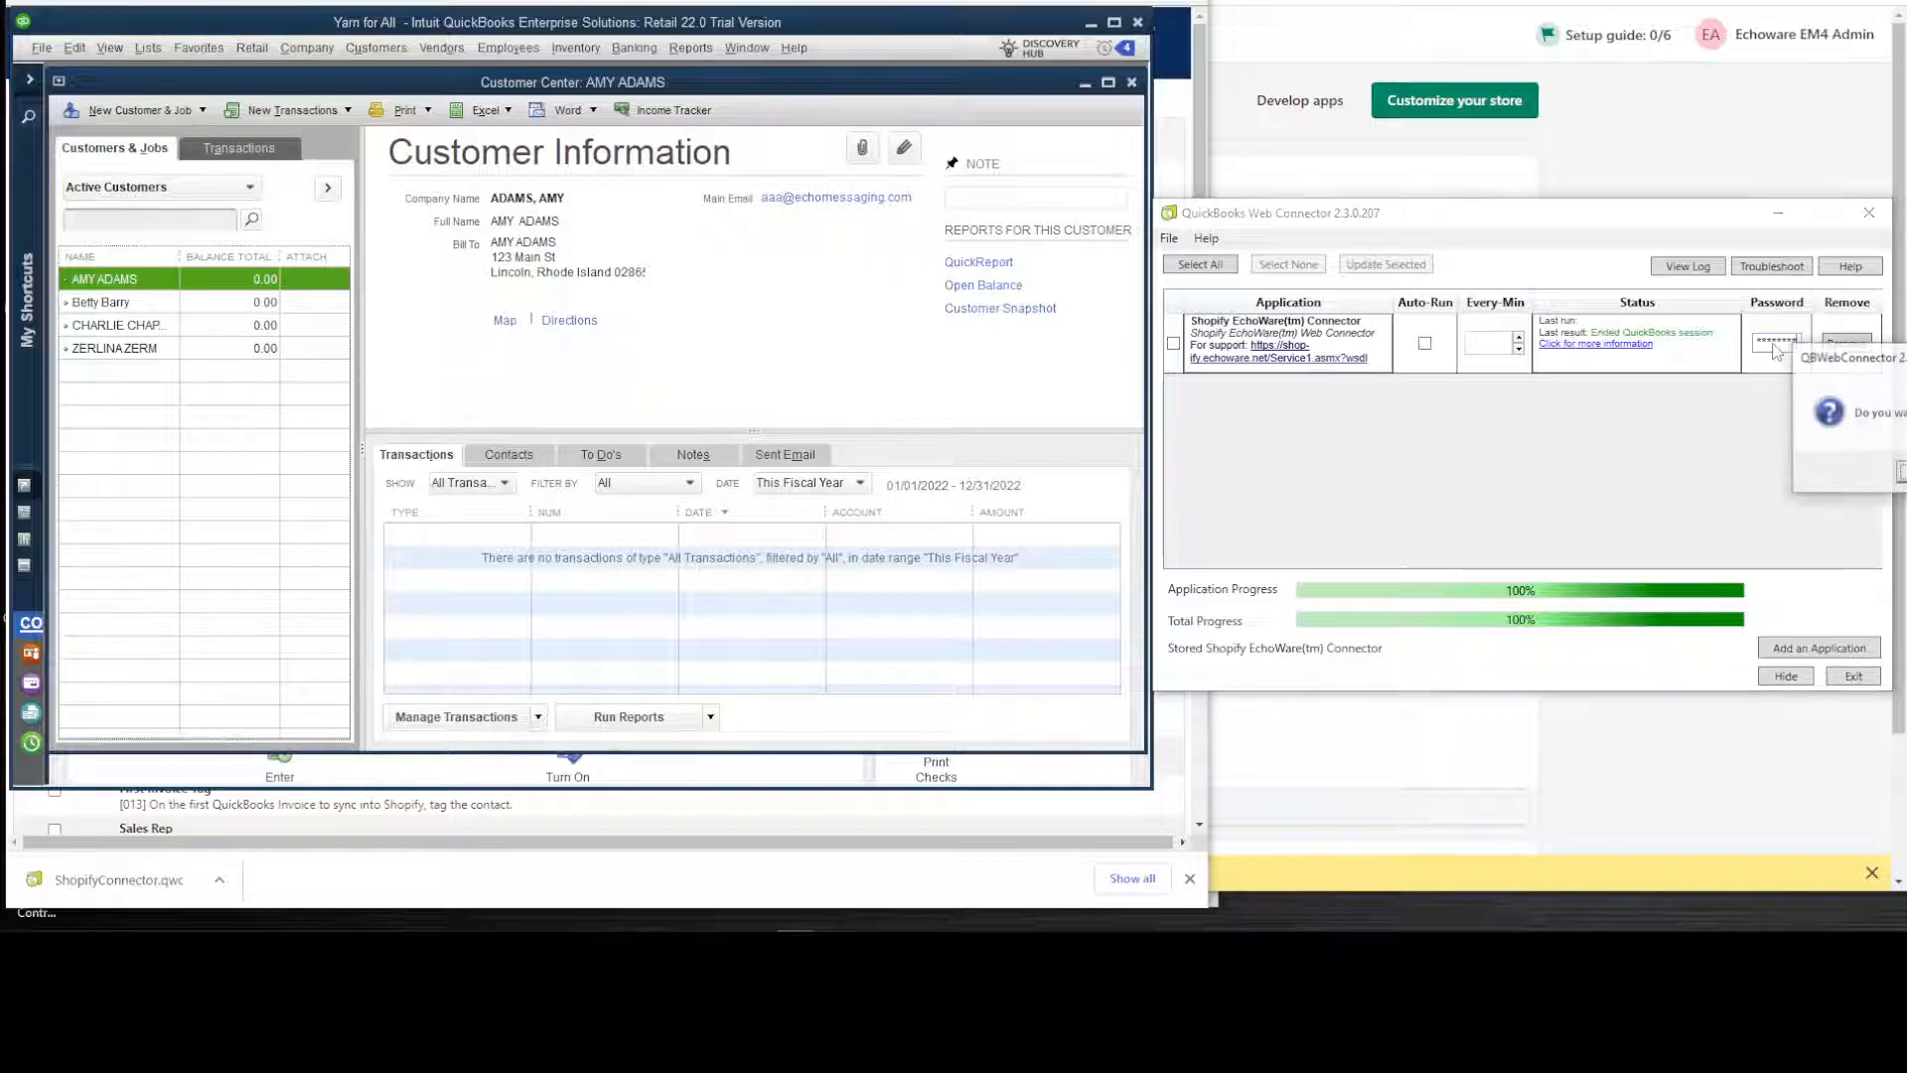
pyautogui.press('Return')
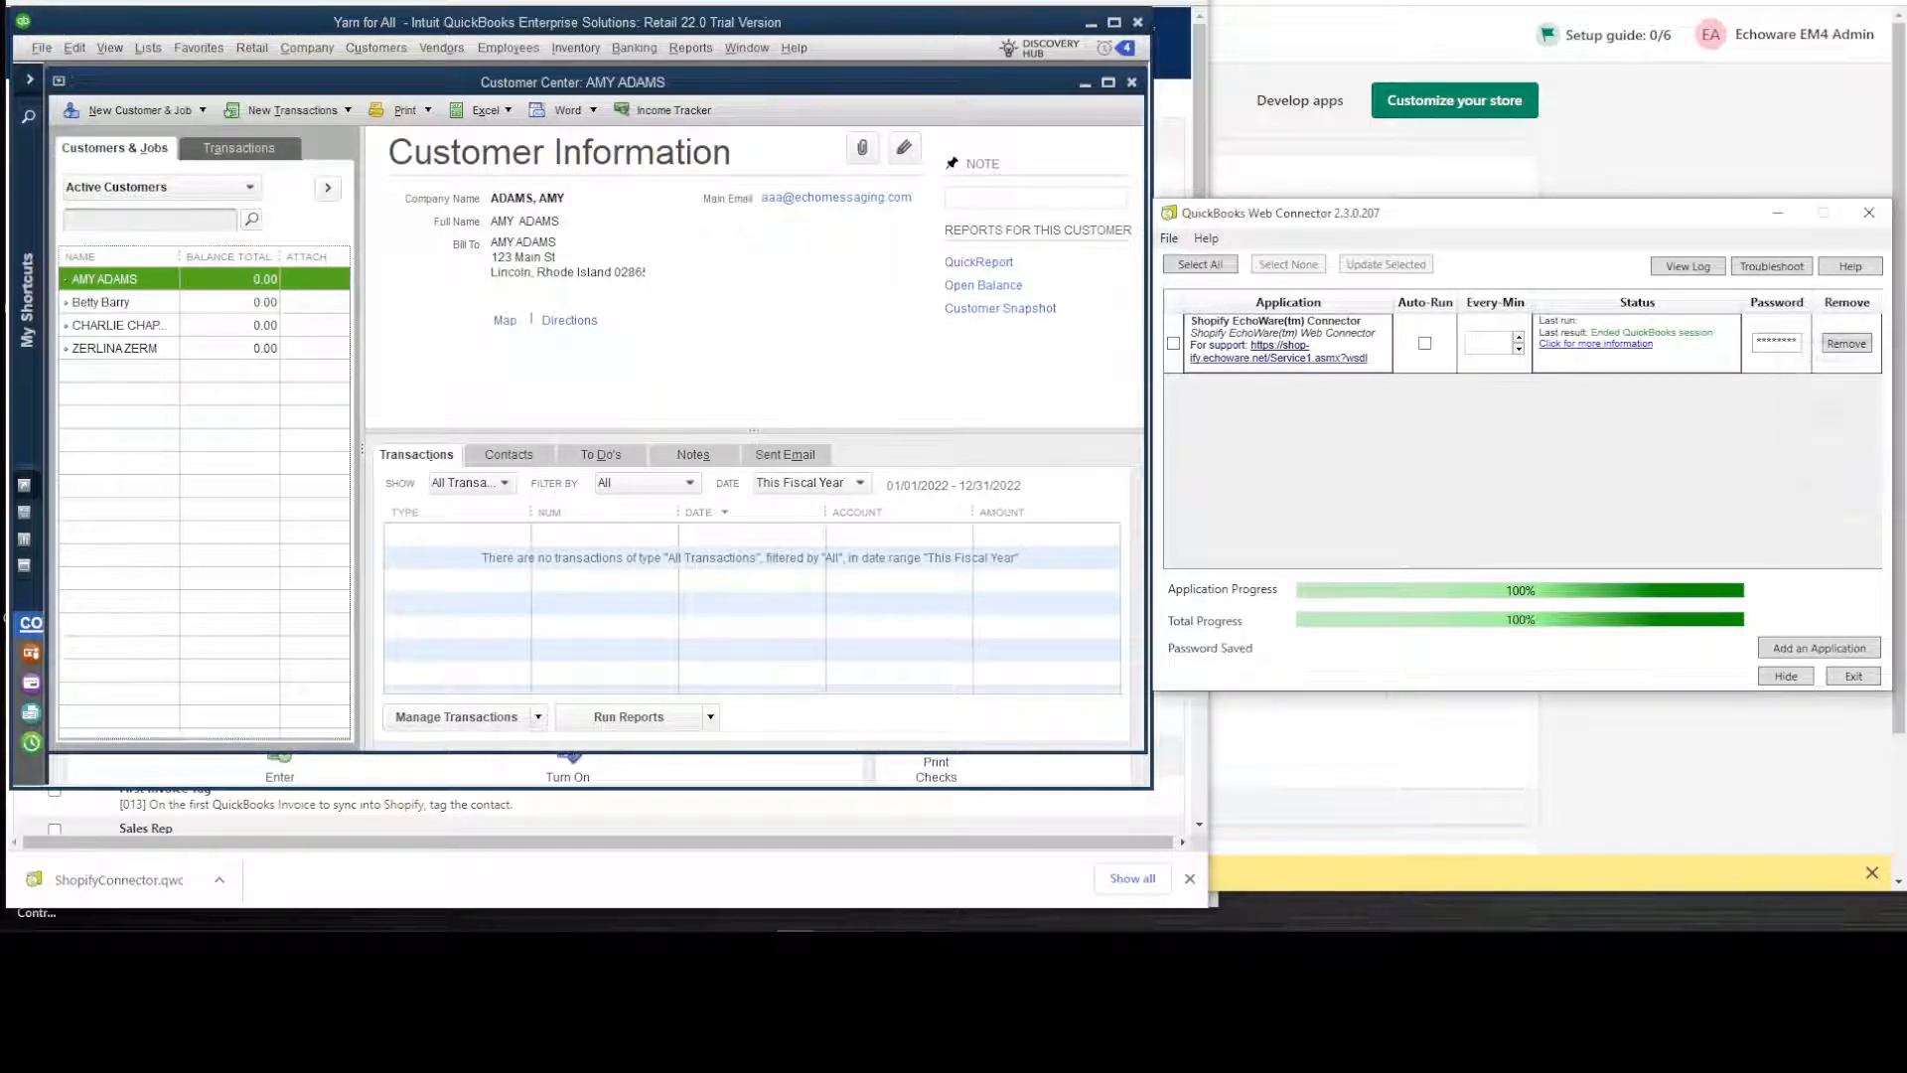
pyautogui.click(1173, 344)
# Step: Switch to the EchoWare browser window and open the account details page
pyautogui.moveTo(249, 924)
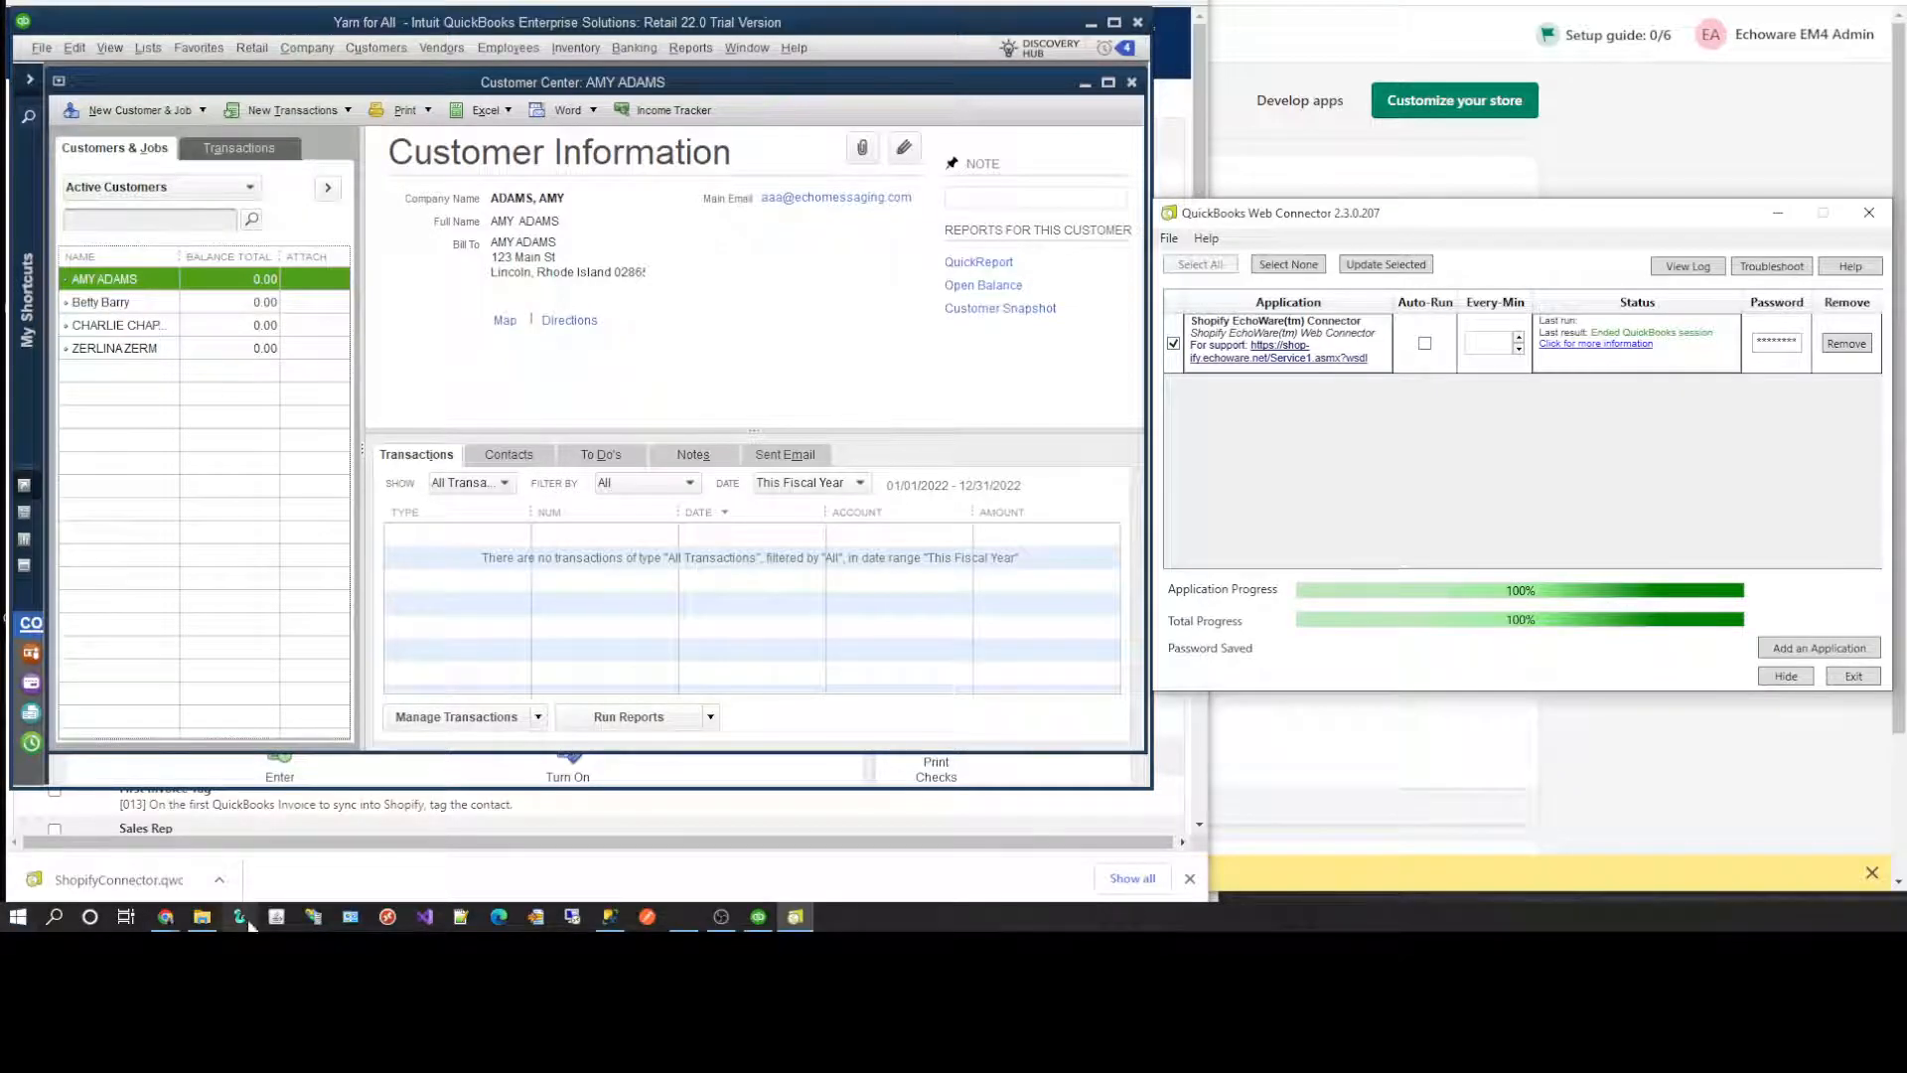
pyautogui.moveTo(166, 916)
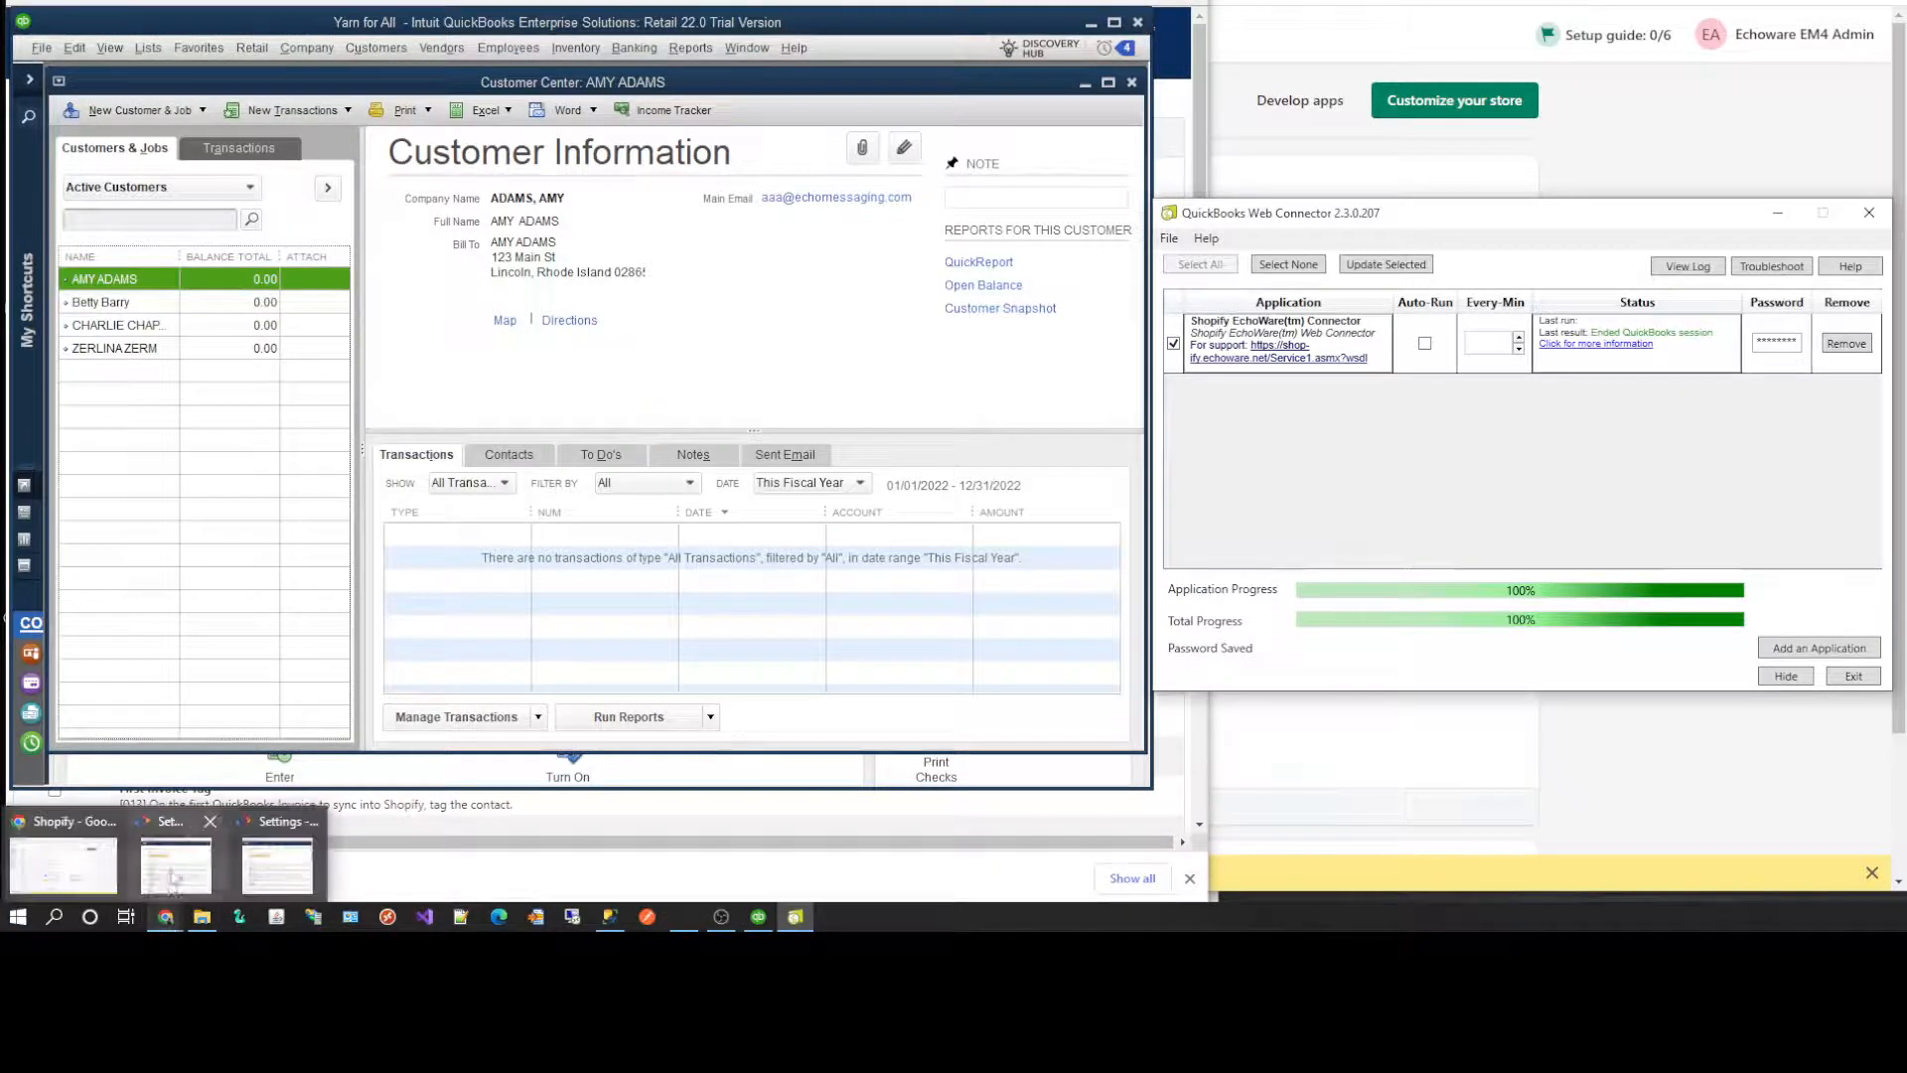
pyautogui.click(172, 876)
pyautogui.click(810, 33)
pyautogui.click(817, 72)
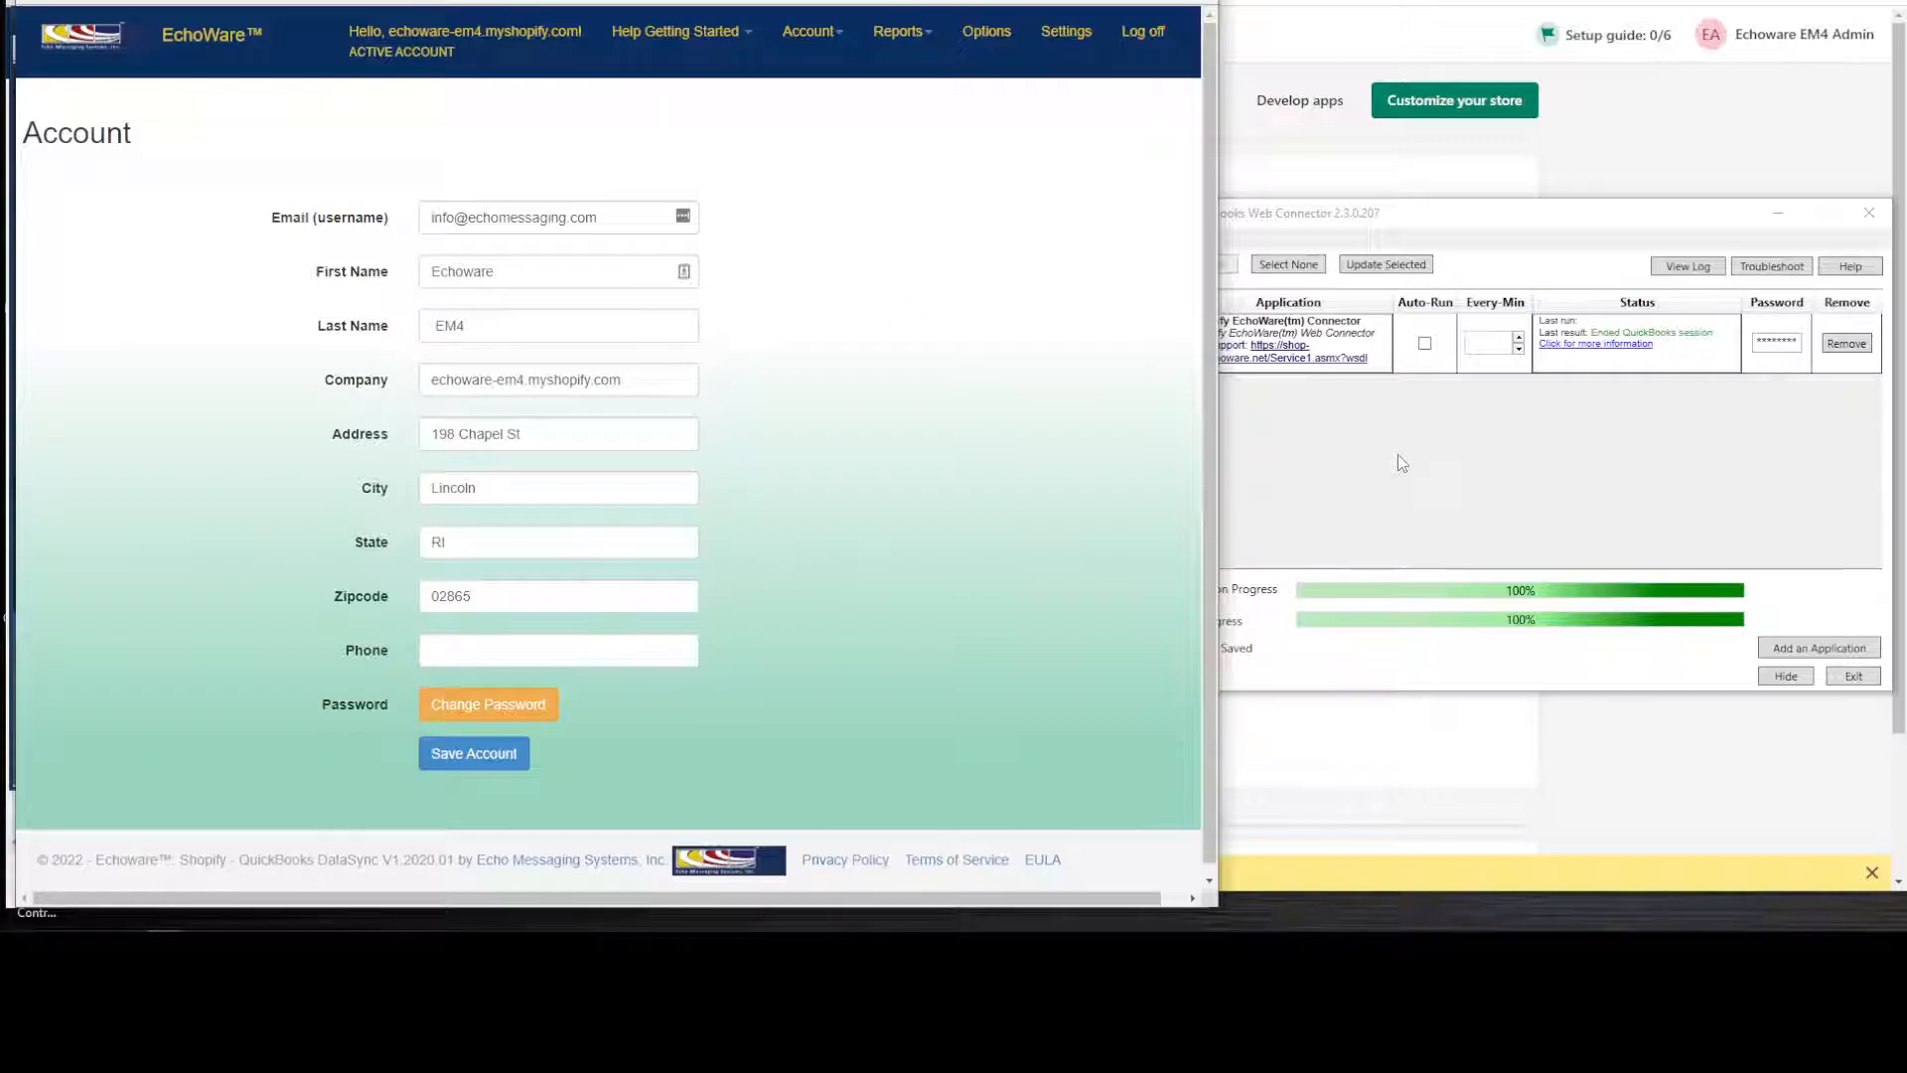
# Step: Return to QuickBooks and the Web Connector, and run the update for the selected Shopify EchoWare connector twice
pyautogui.click(760, 919)
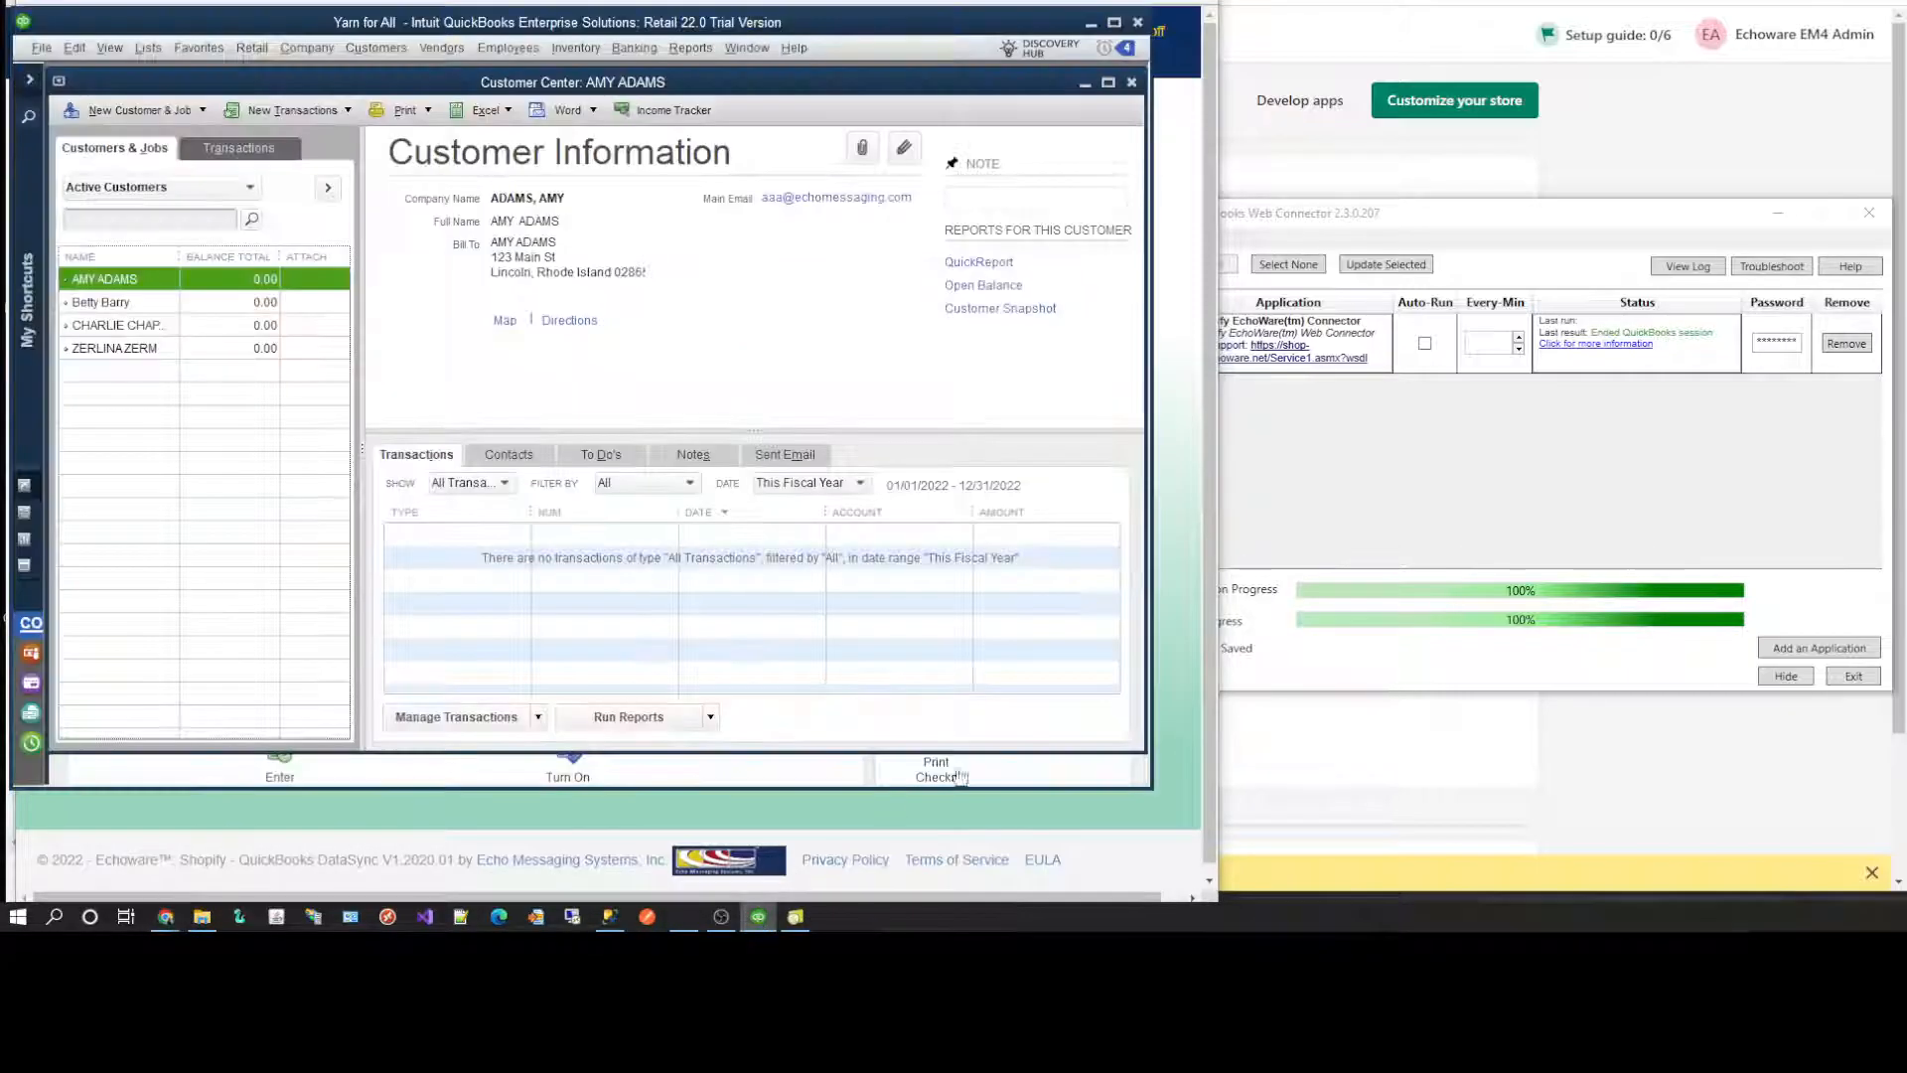
pyautogui.click(1345, 509)
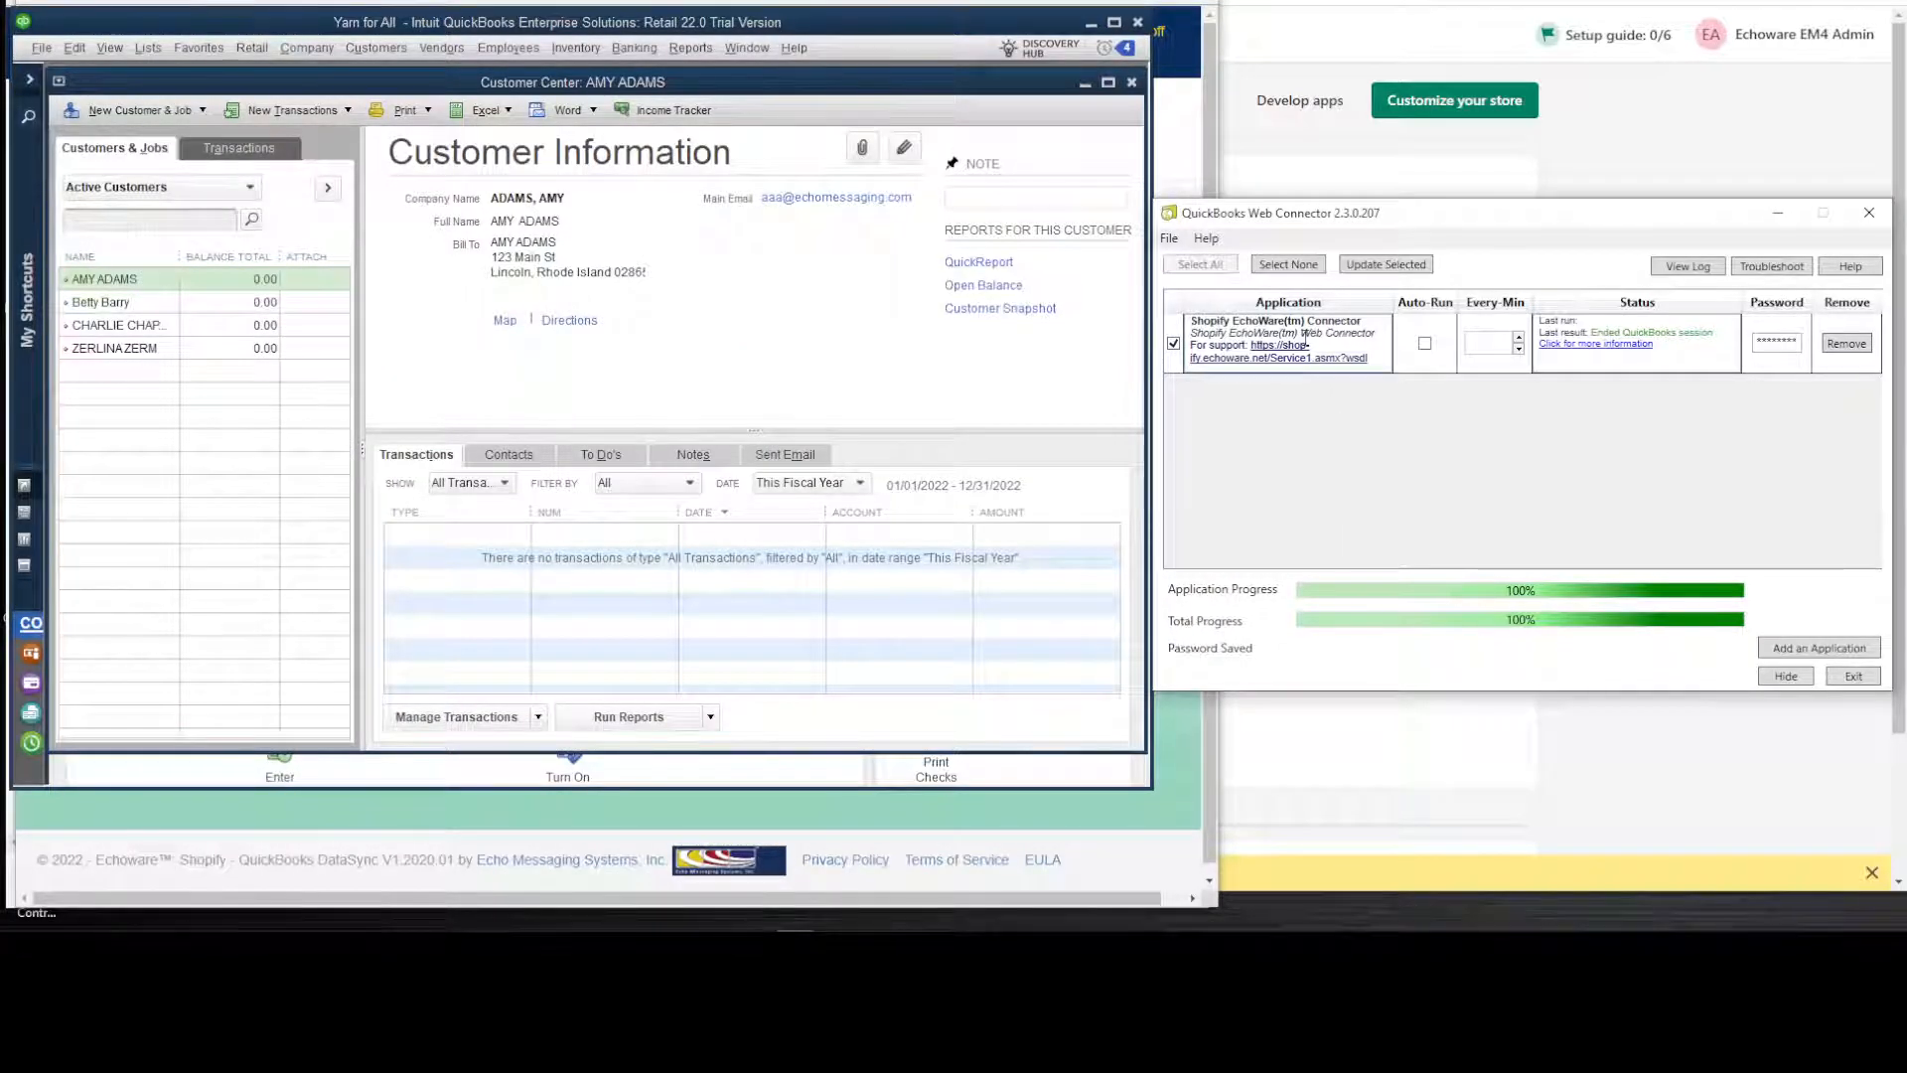
pyautogui.click(1369, 266)
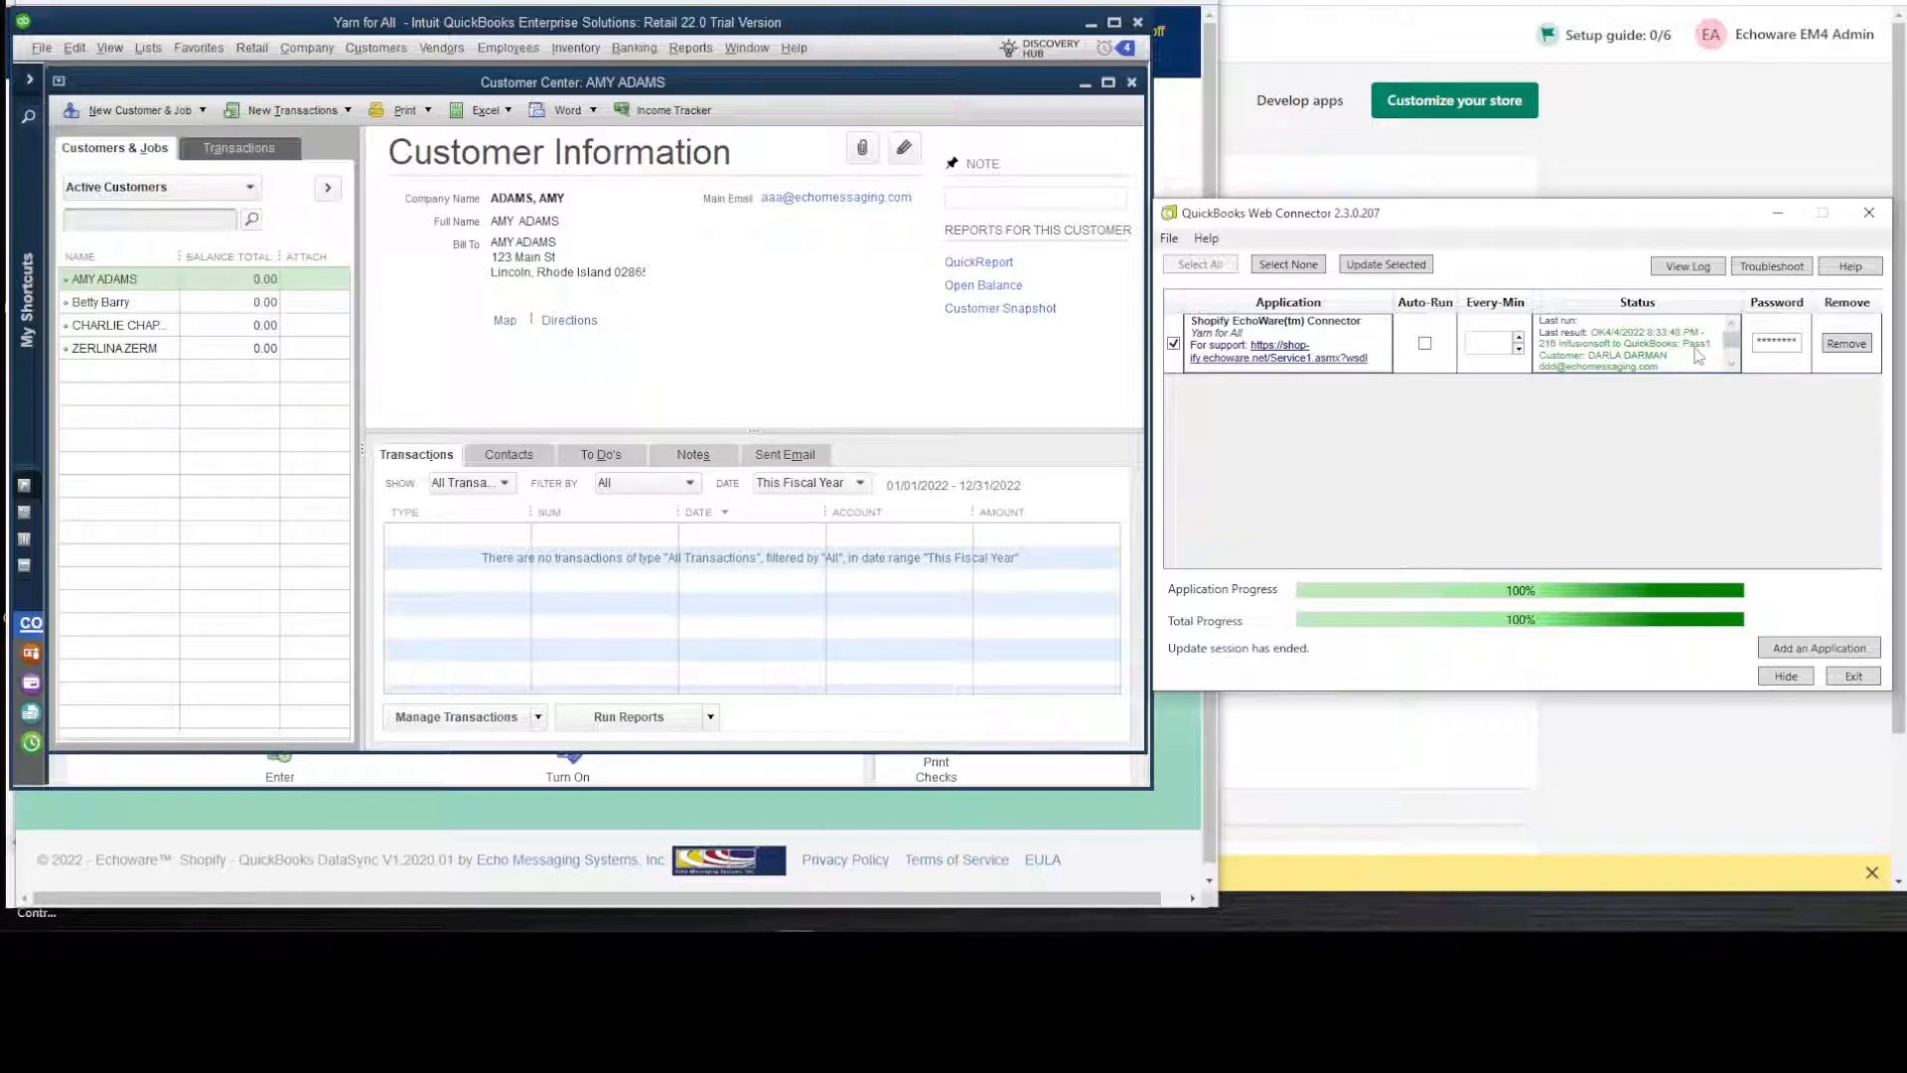
pyautogui.click(1403, 265)
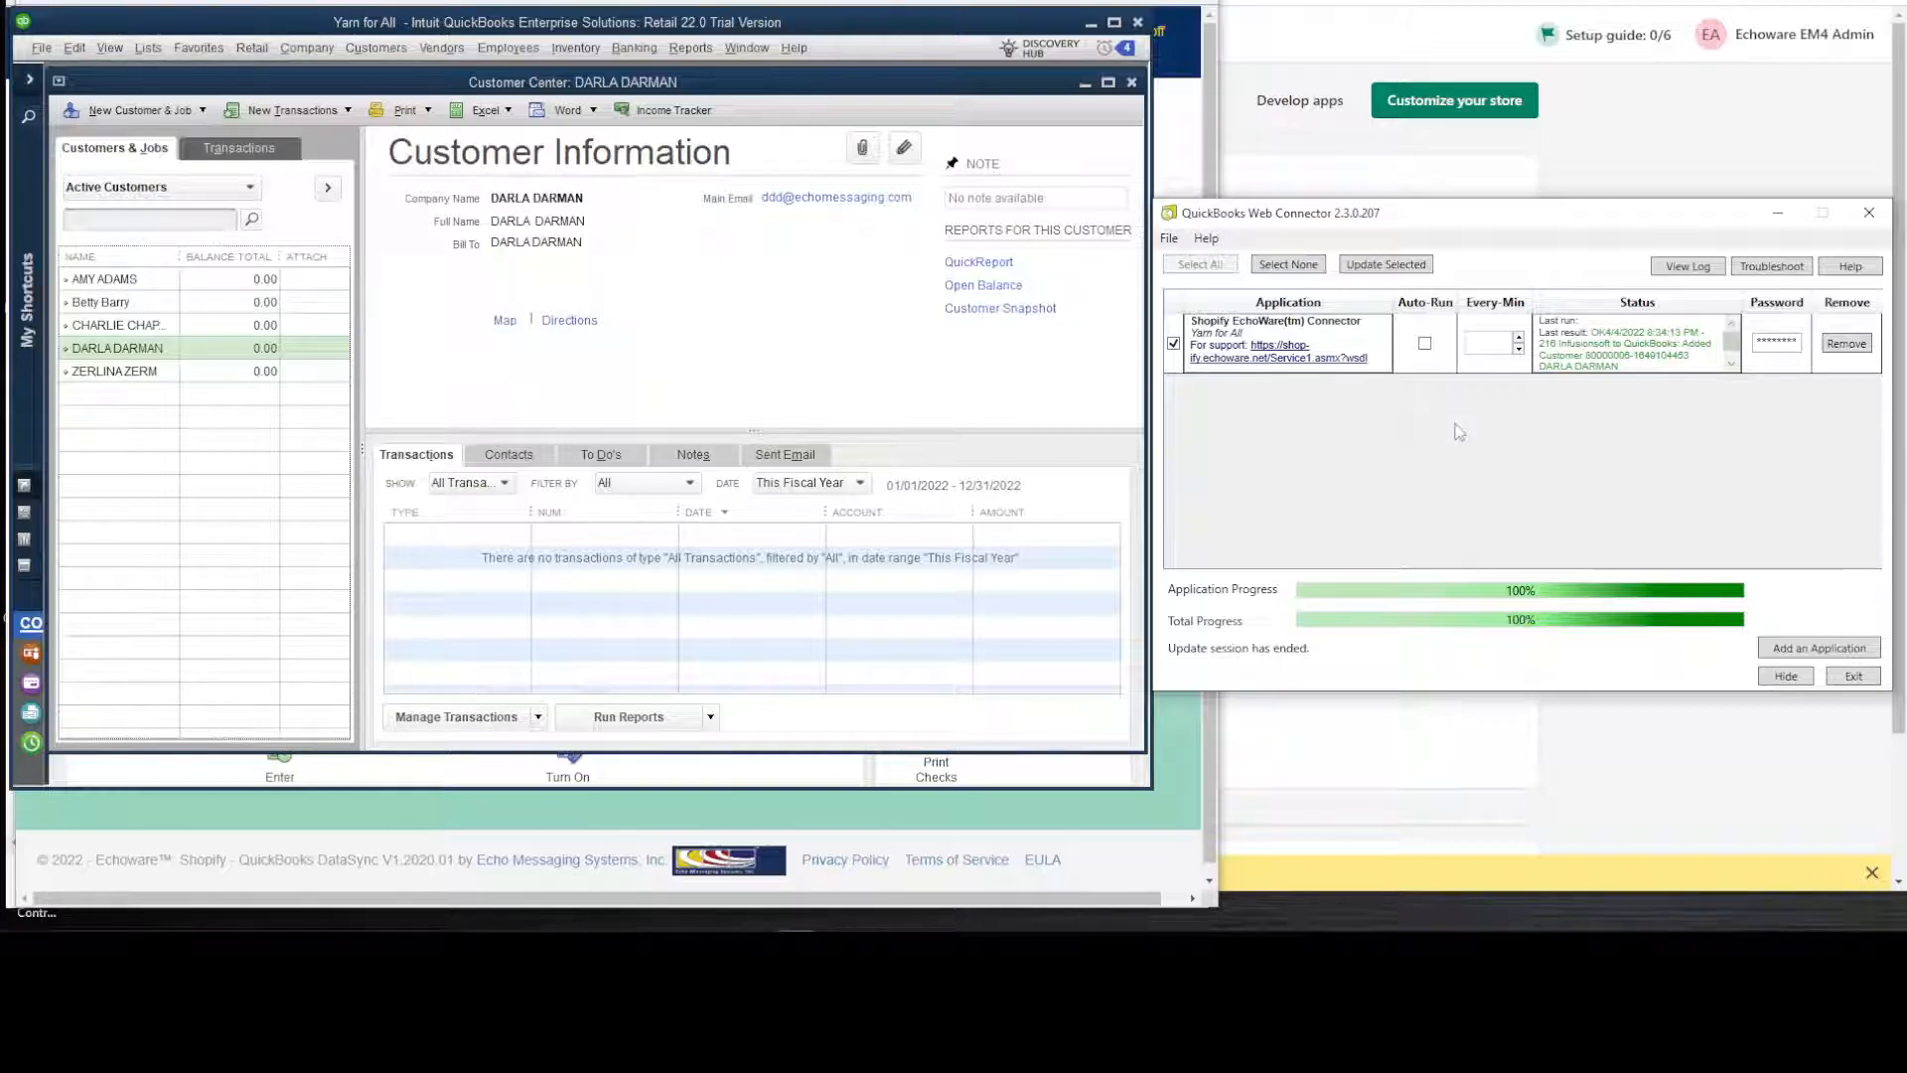
# Step: Switch to the EchoWare browser window and turn on Shopify-to-QuickBooks syncing for Inventory Items in the sync options
pyautogui.moveTo(320, 928)
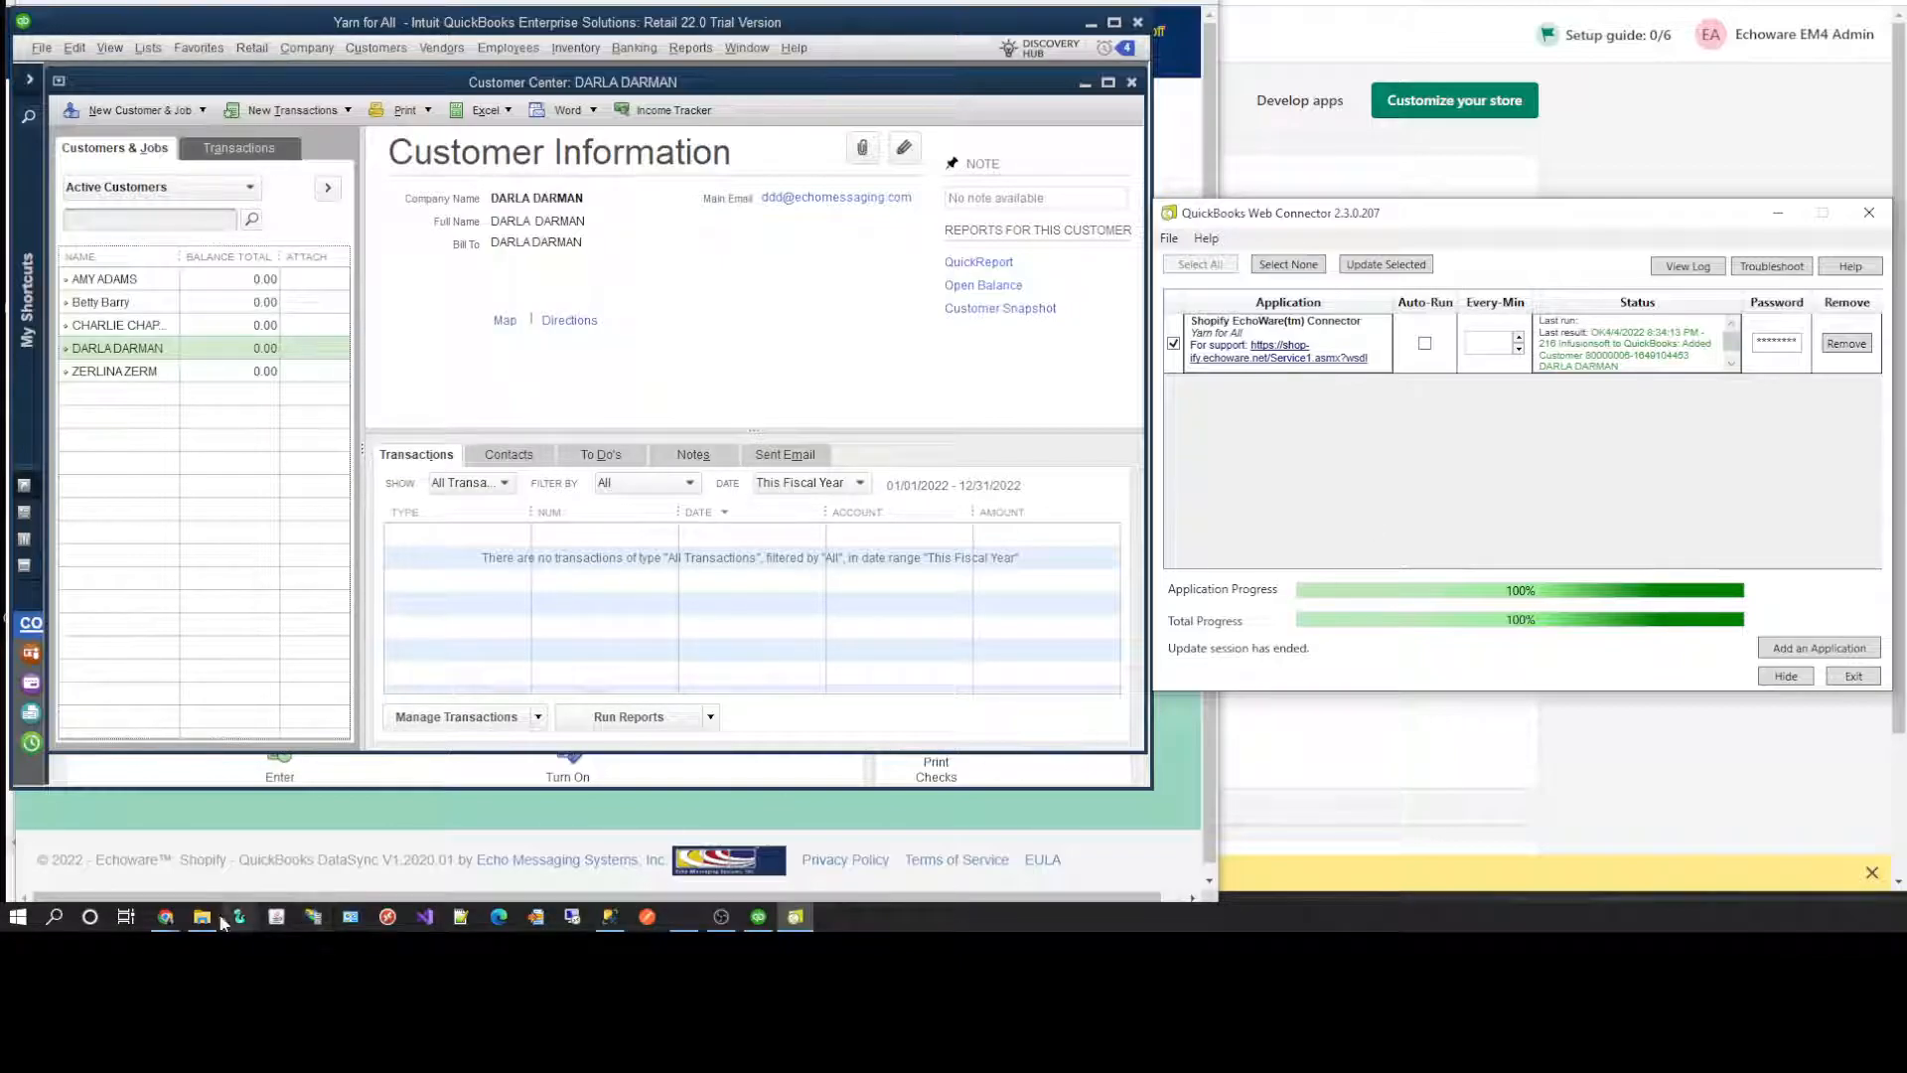
pyautogui.moveTo(154, 909)
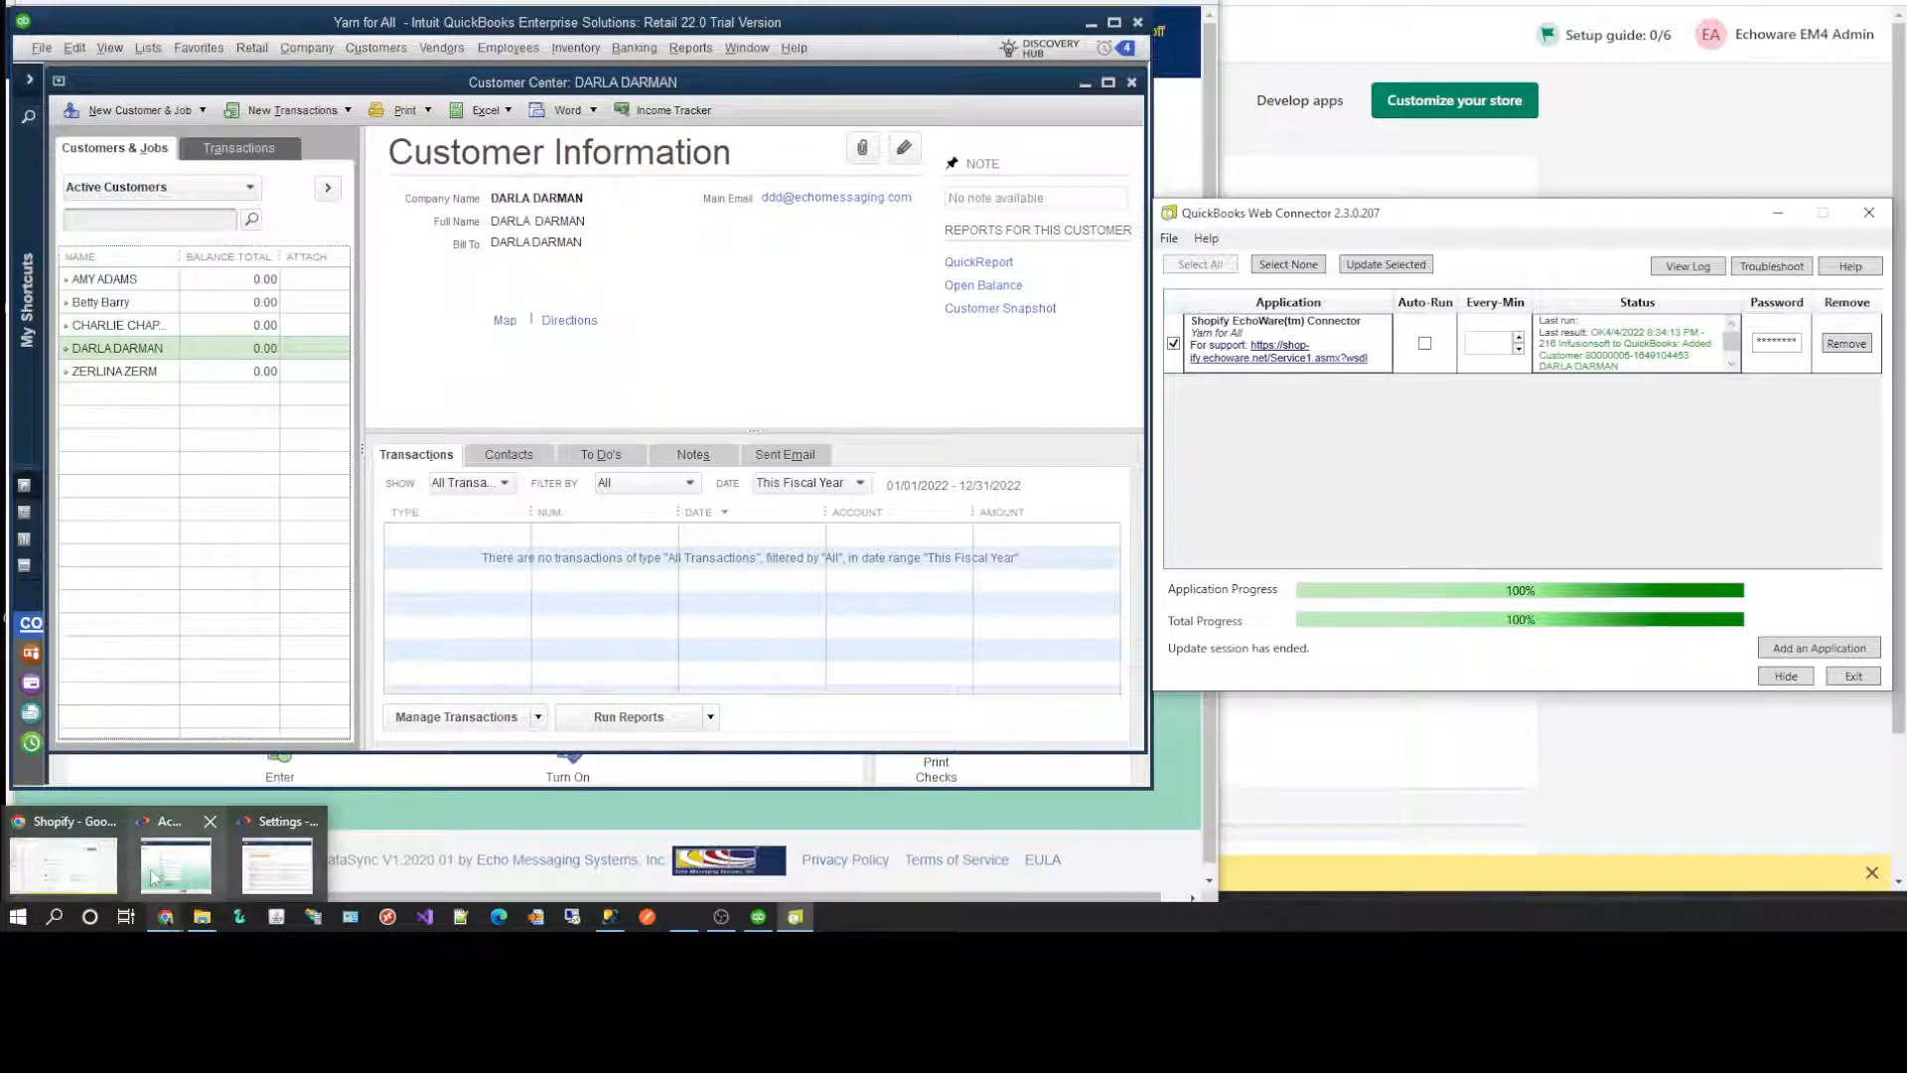
pyautogui.moveTo(107, 874)
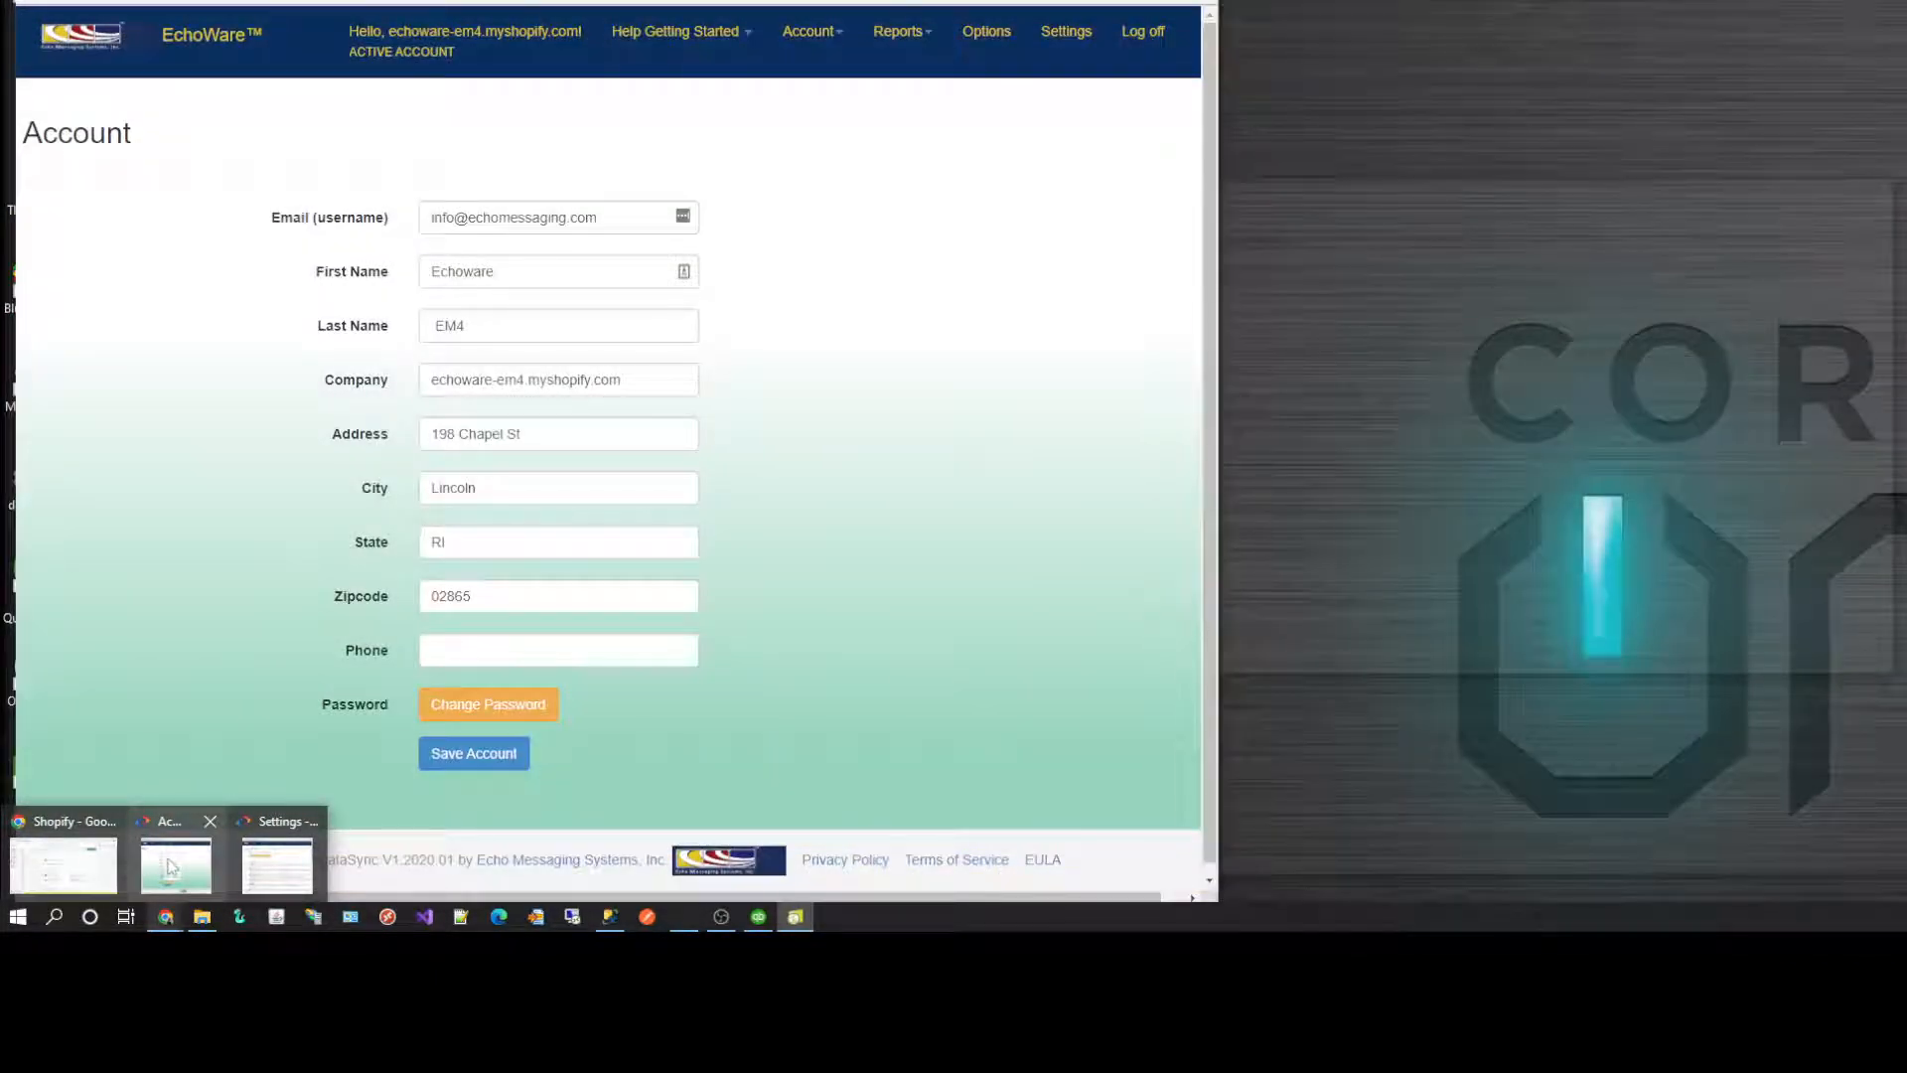
pyautogui.click(172, 867)
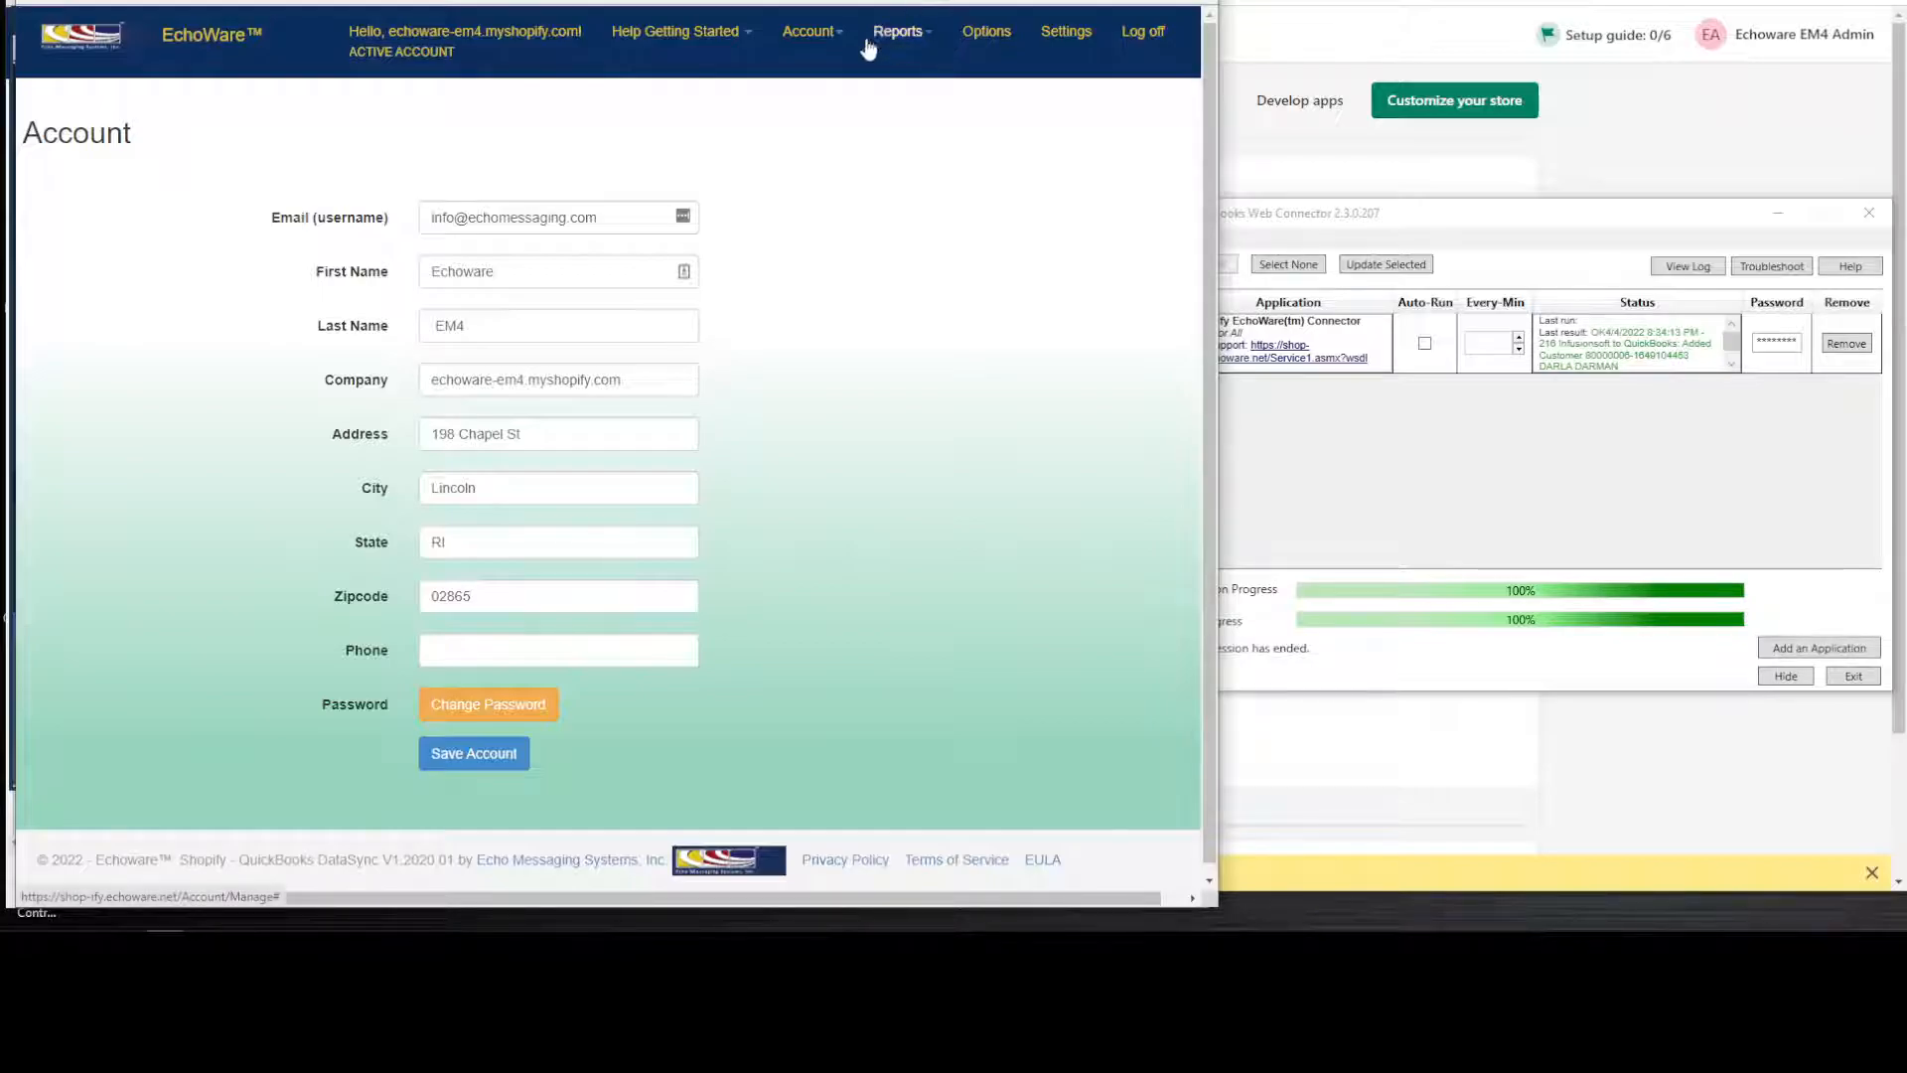
pyautogui.click(825, 36)
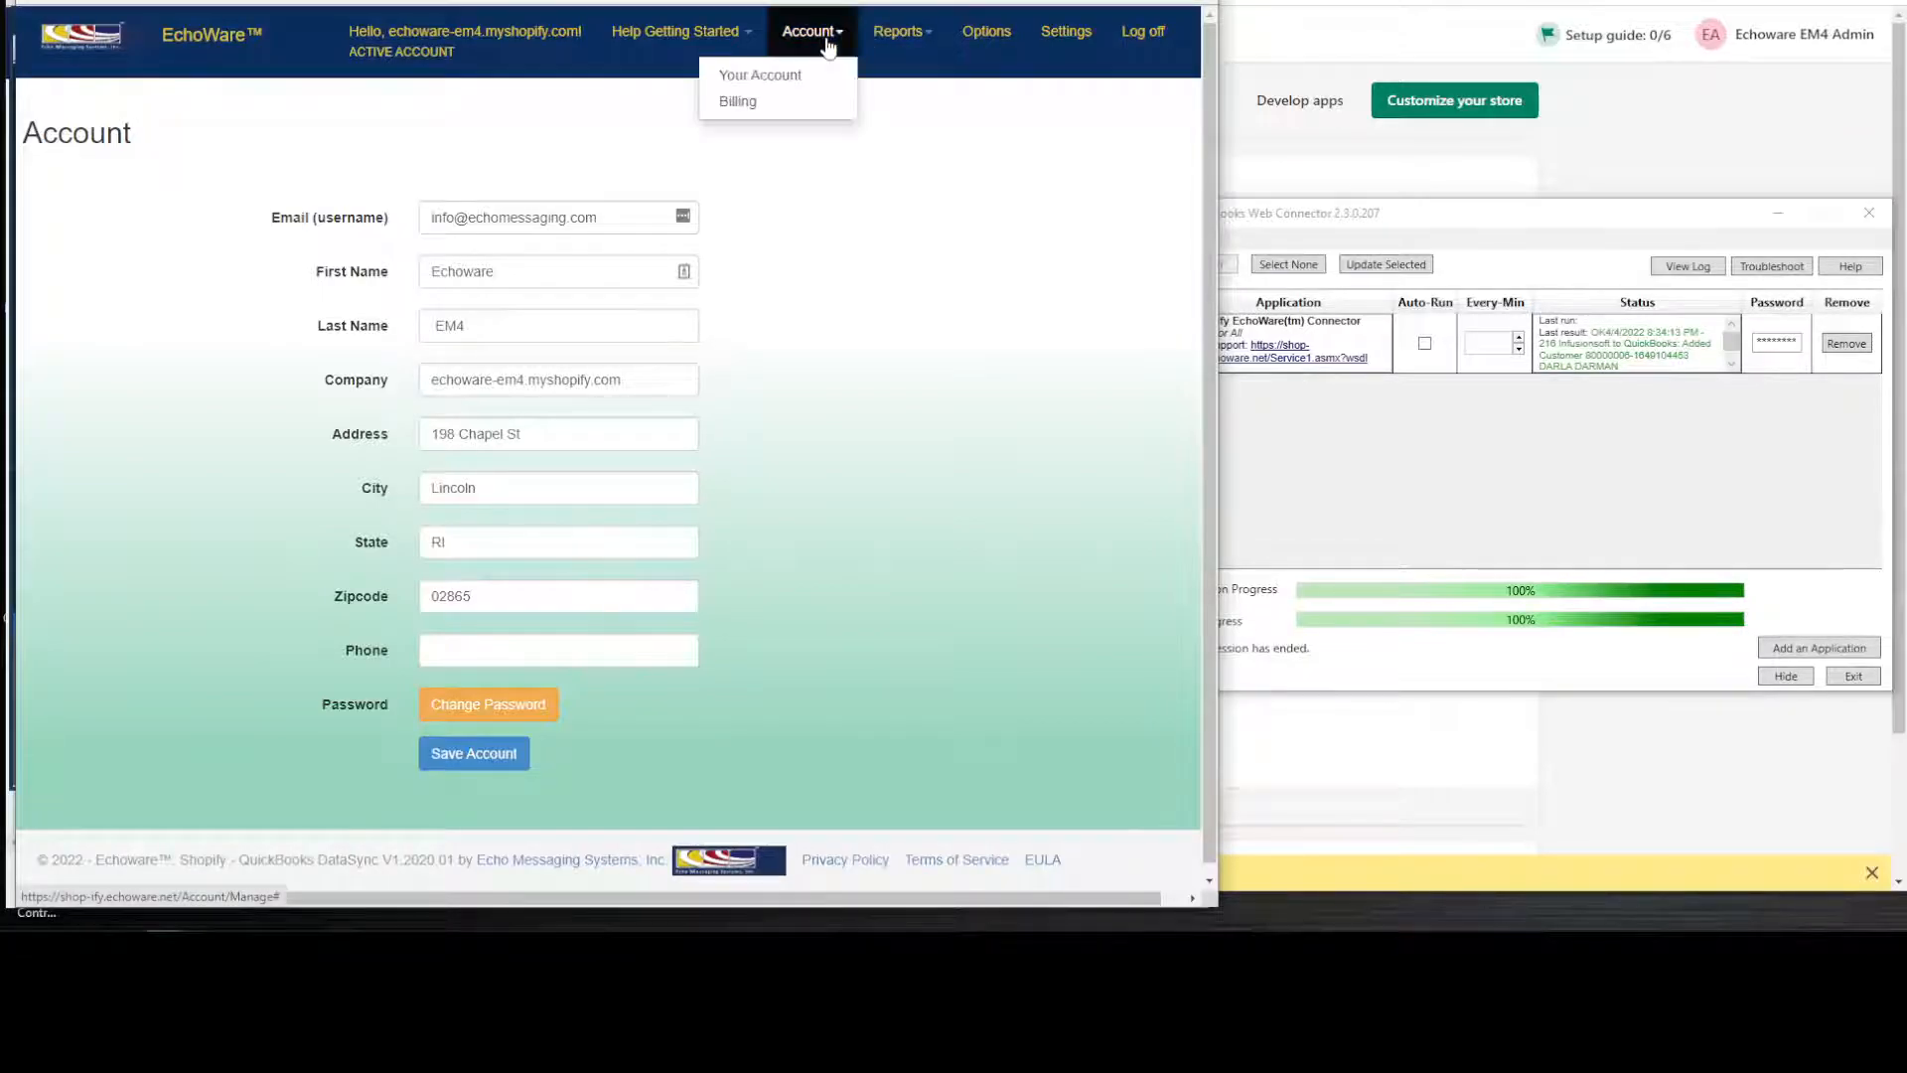
pyautogui.click(981, 35)
pyautogui.scroll(-1, 248, 616)
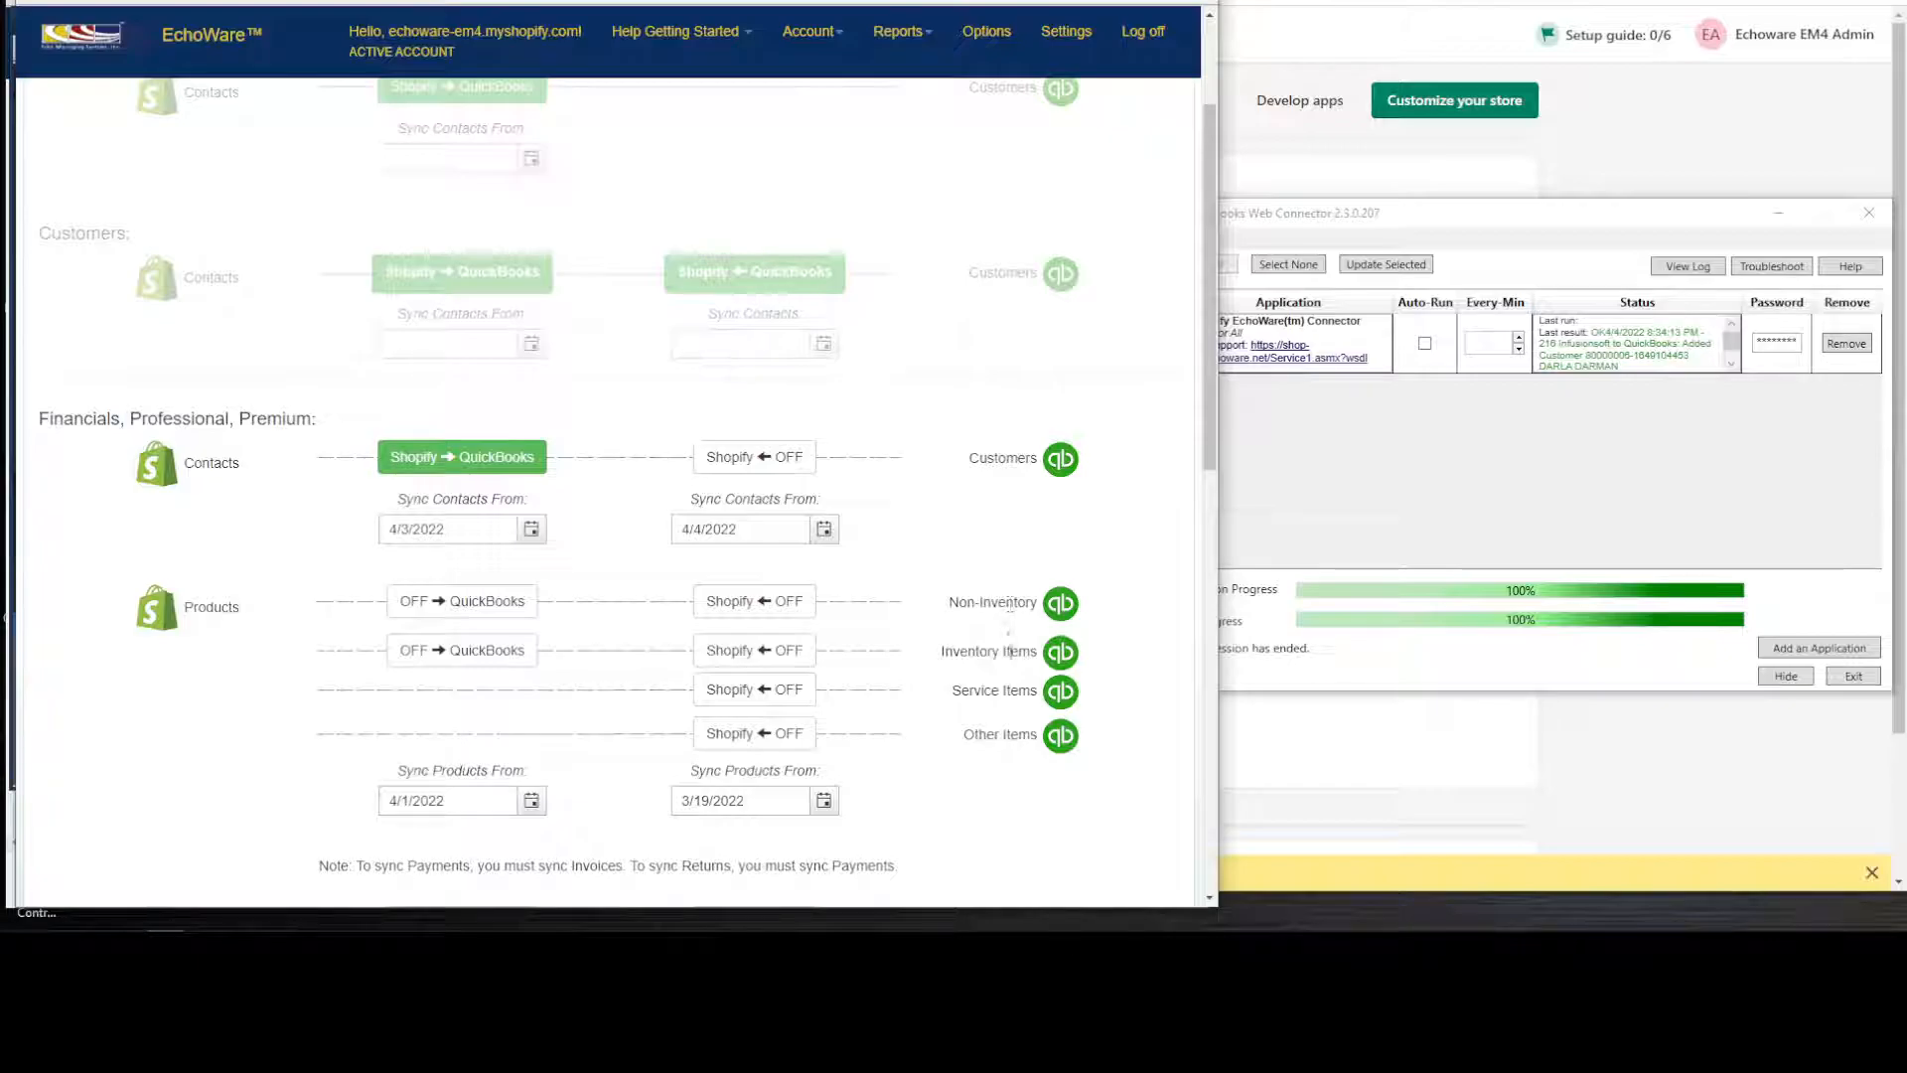
pyautogui.click(465, 649)
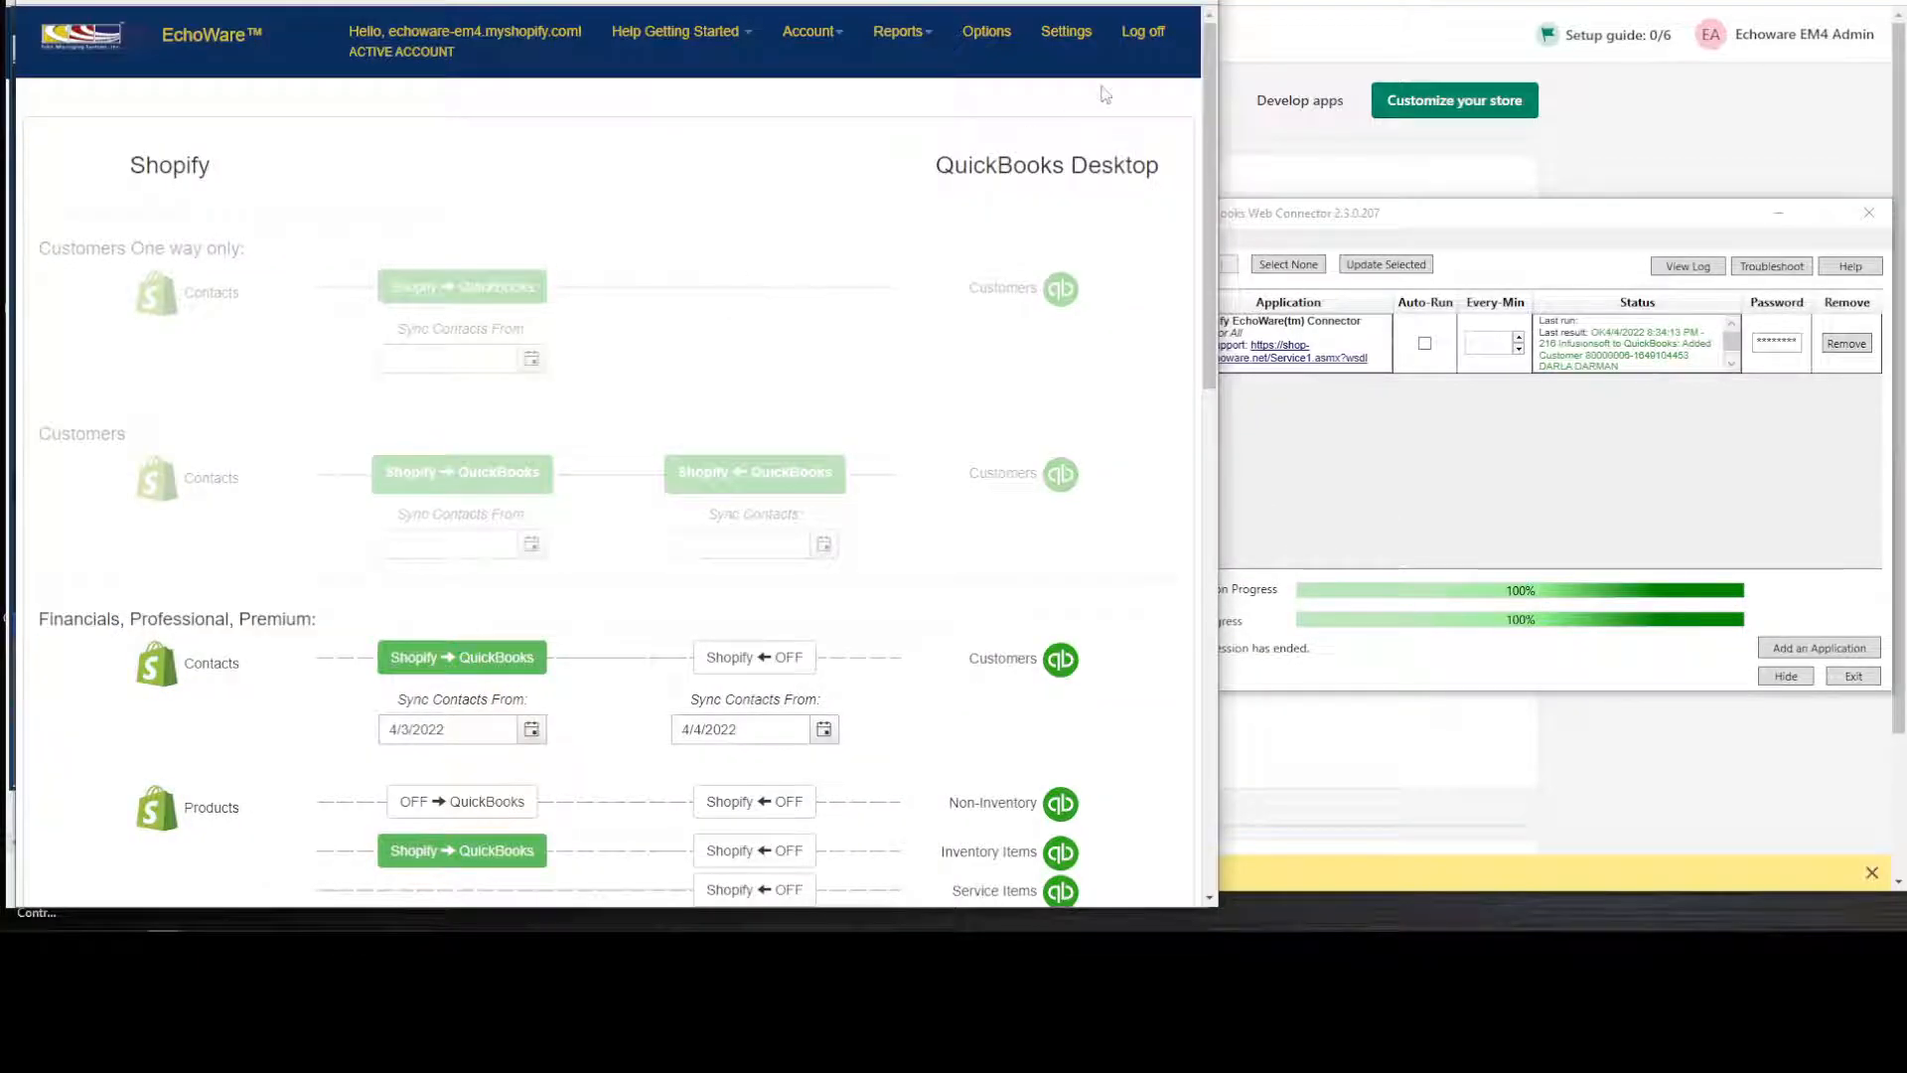
# Step: Enable the add-on Sync Inventory Qty on Hand from Shopify to QuickBooks in the EchoWare settings
pyautogui.click(1074, 32)
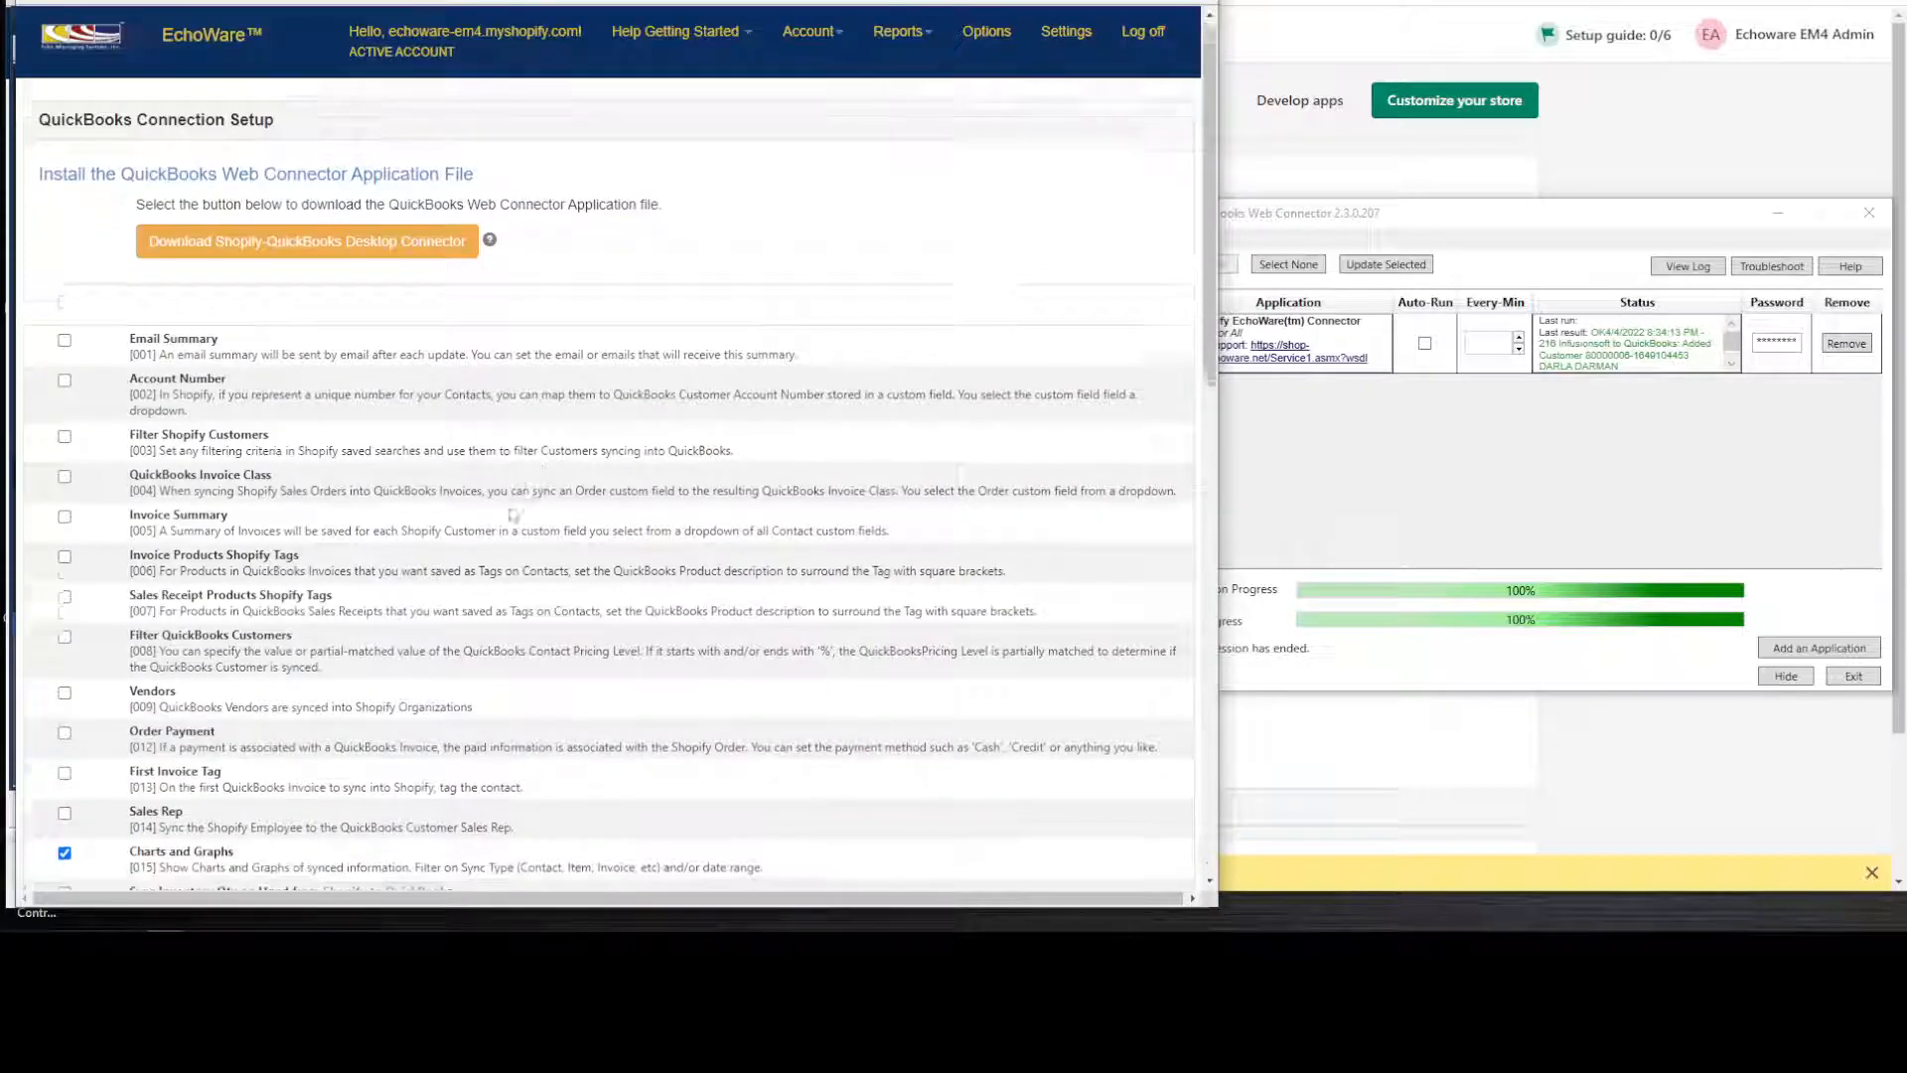
pyautogui.scroll(-8, 364, 594)
pyautogui.scroll(-2, 209, 571)
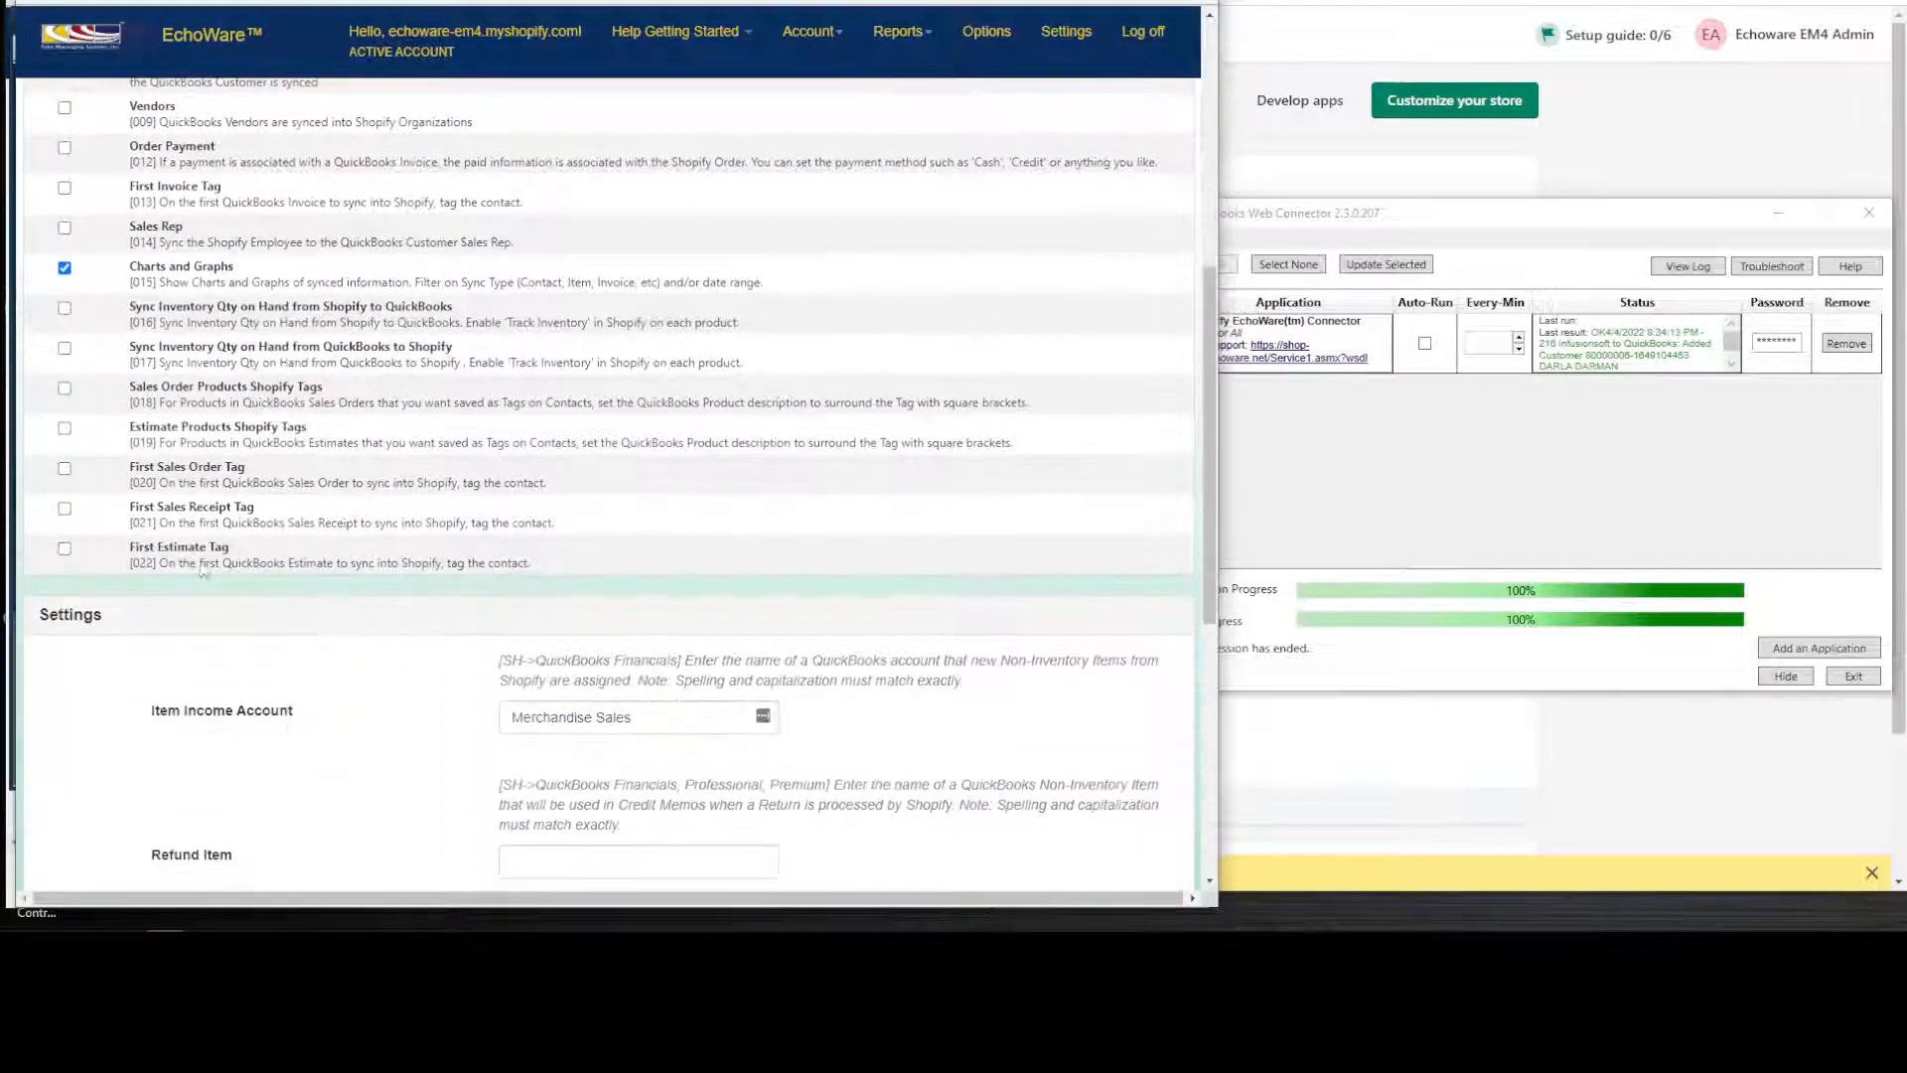
pyautogui.scroll(1, 189, 569)
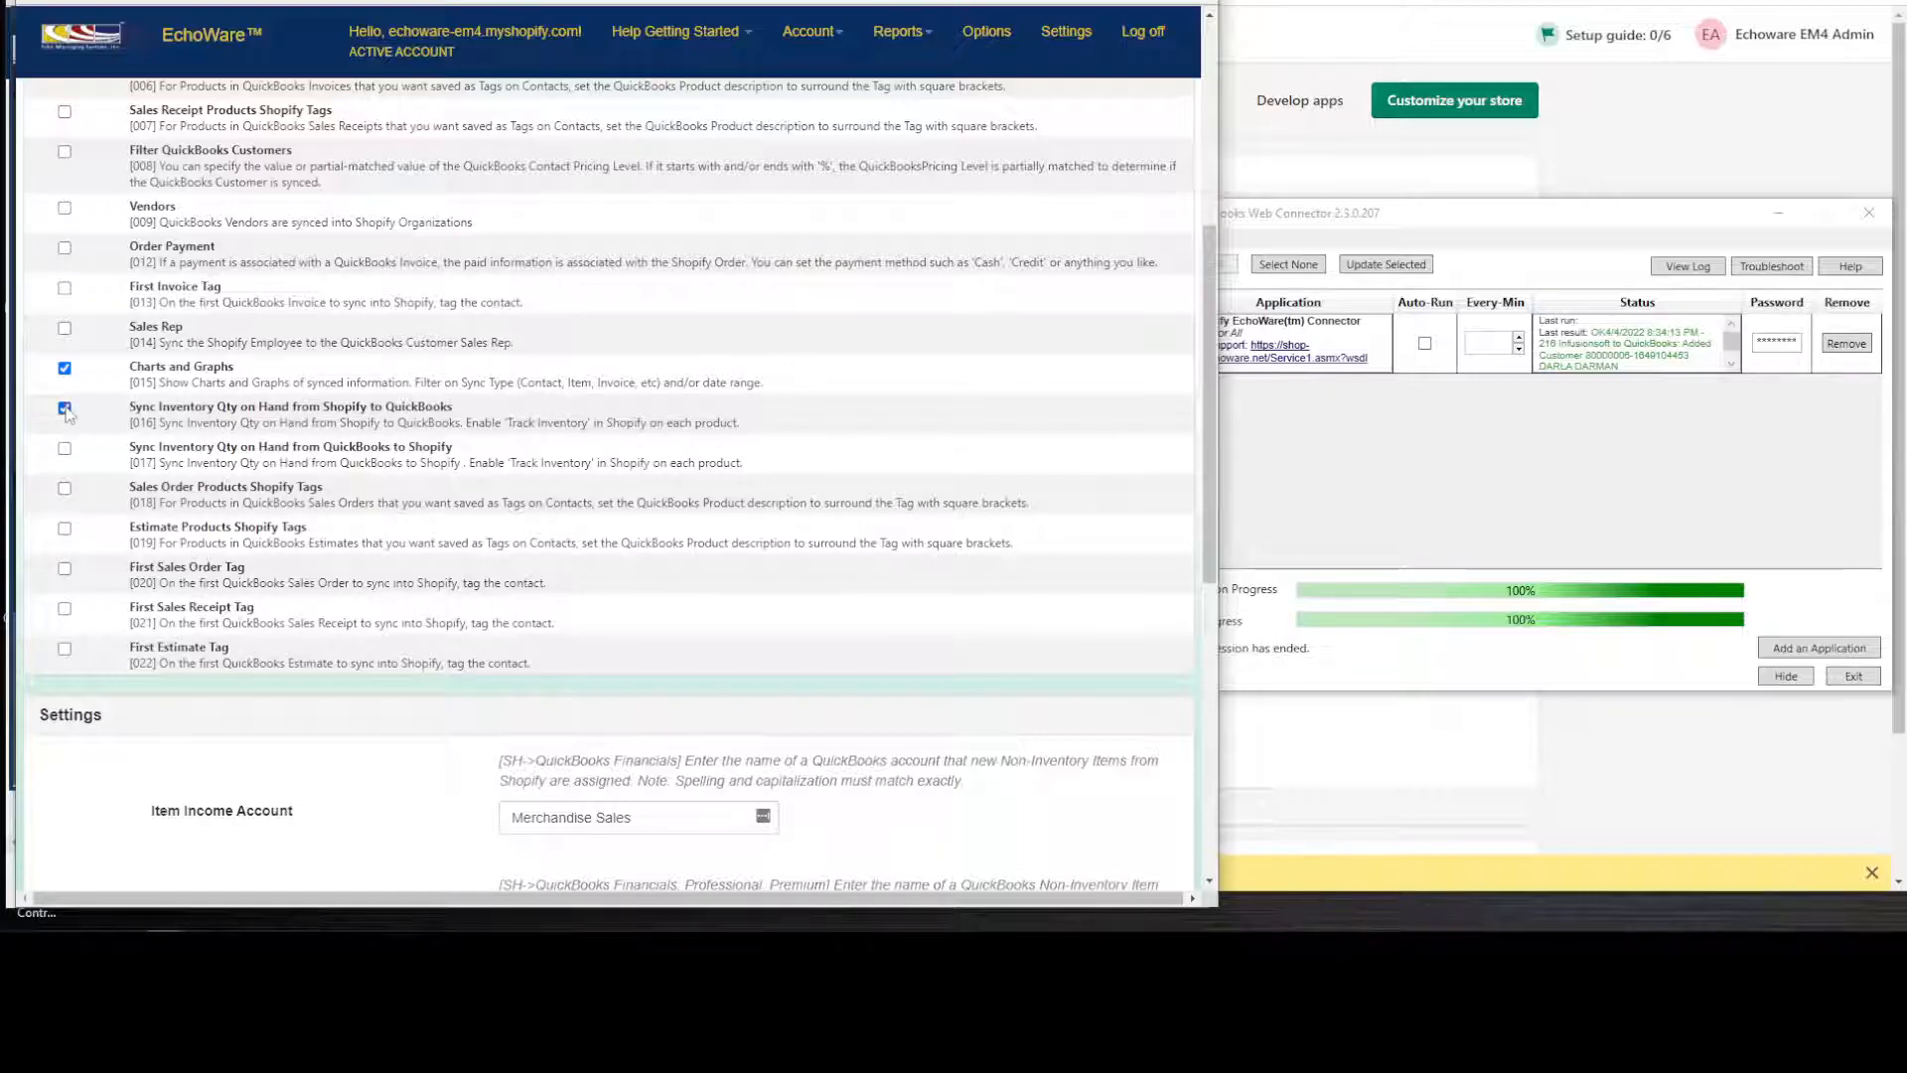
# Step: Review the EchoWare account settings and locate Merchandise Sales, COGS Account and Inventory Asset in the QuickBooks Chart of Accounts
pyautogui.scroll(-7, 147, 678)
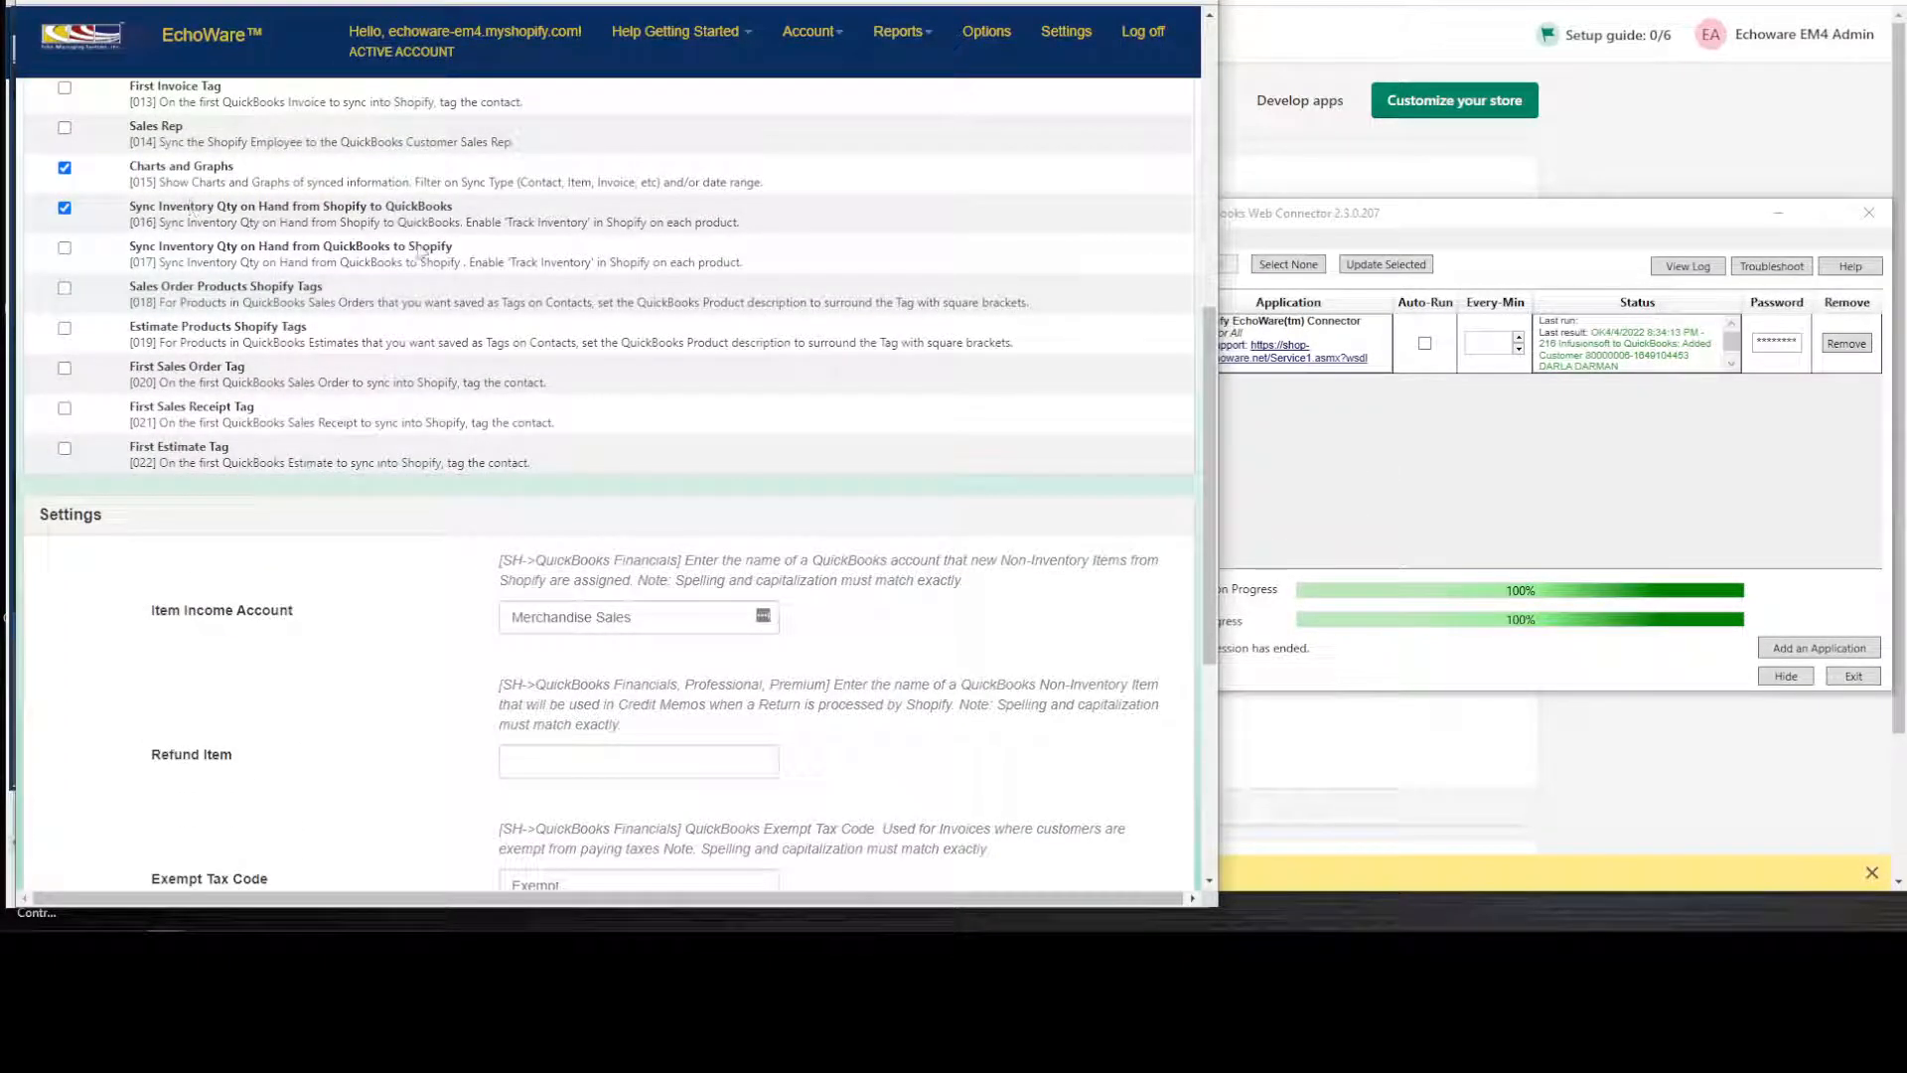
pyautogui.scroll(-4, 366, 497)
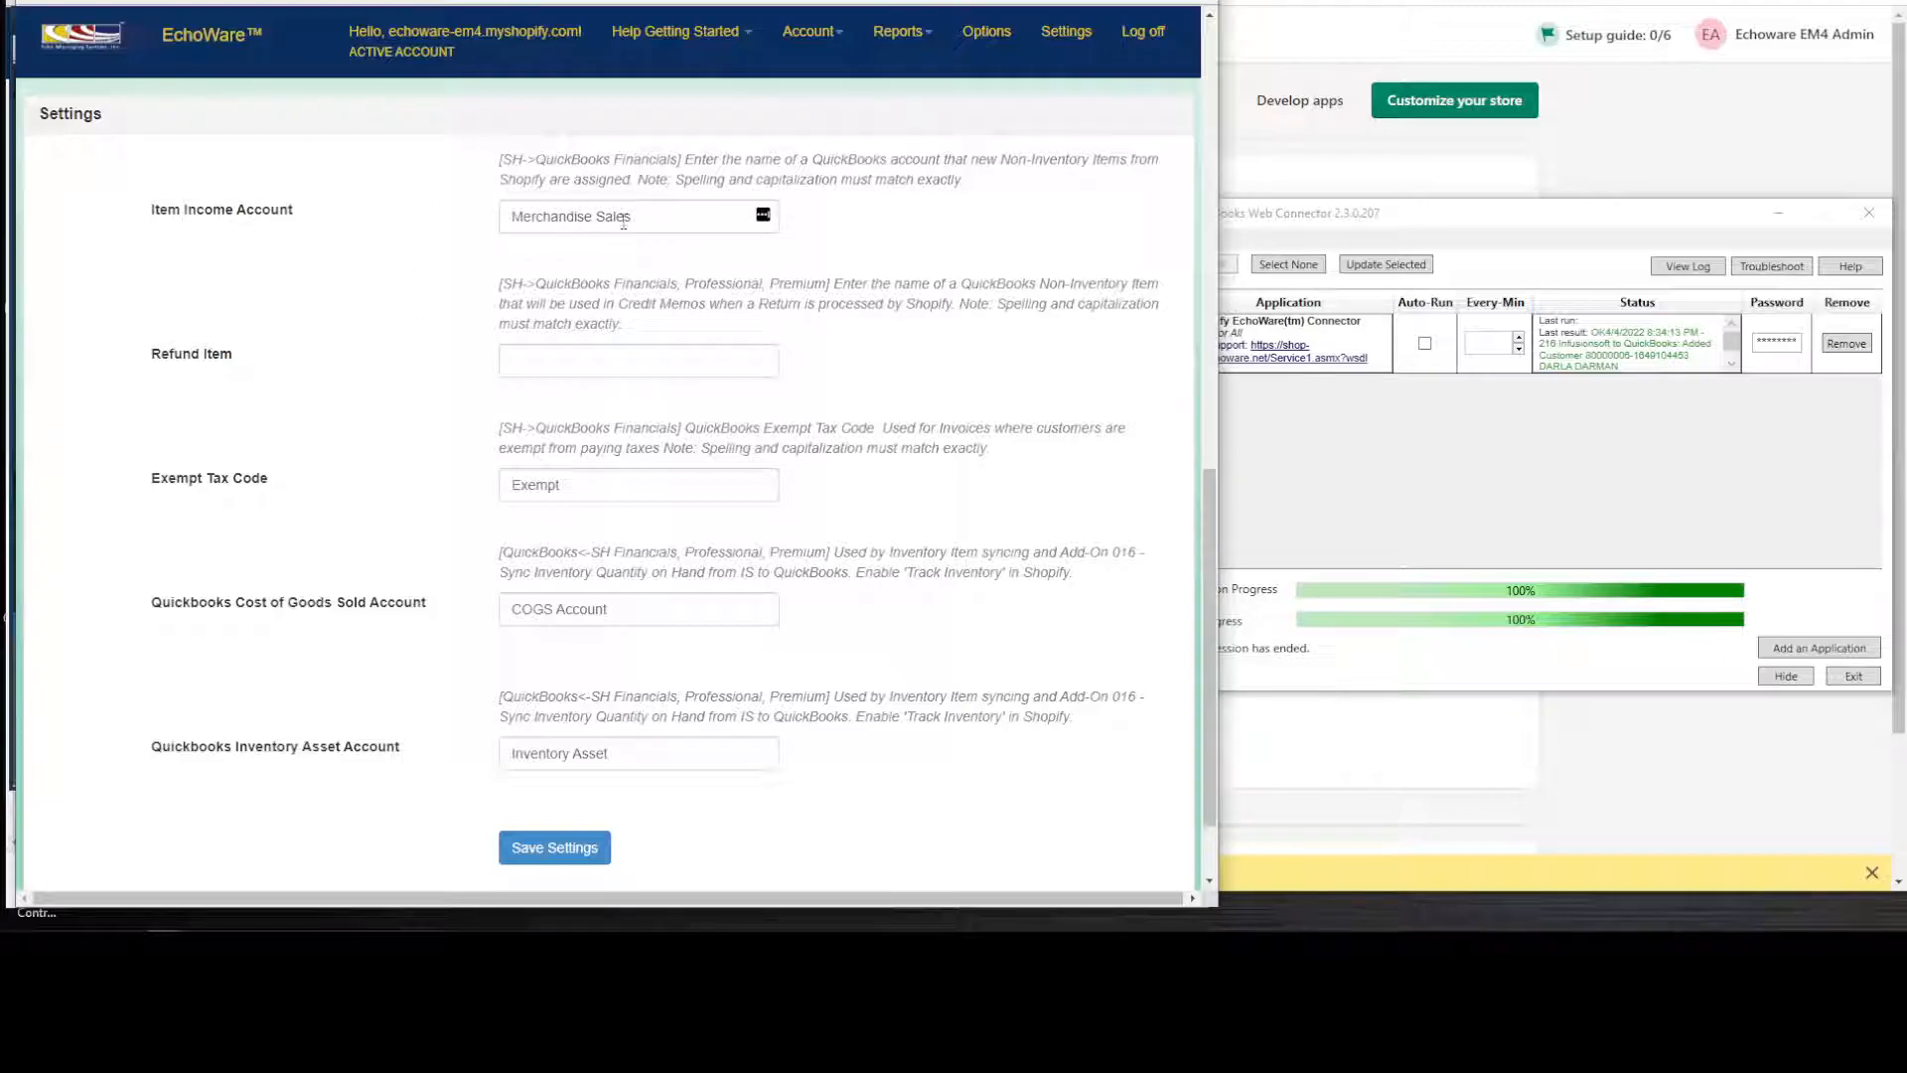
pyautogui.moveTo(538, 926)
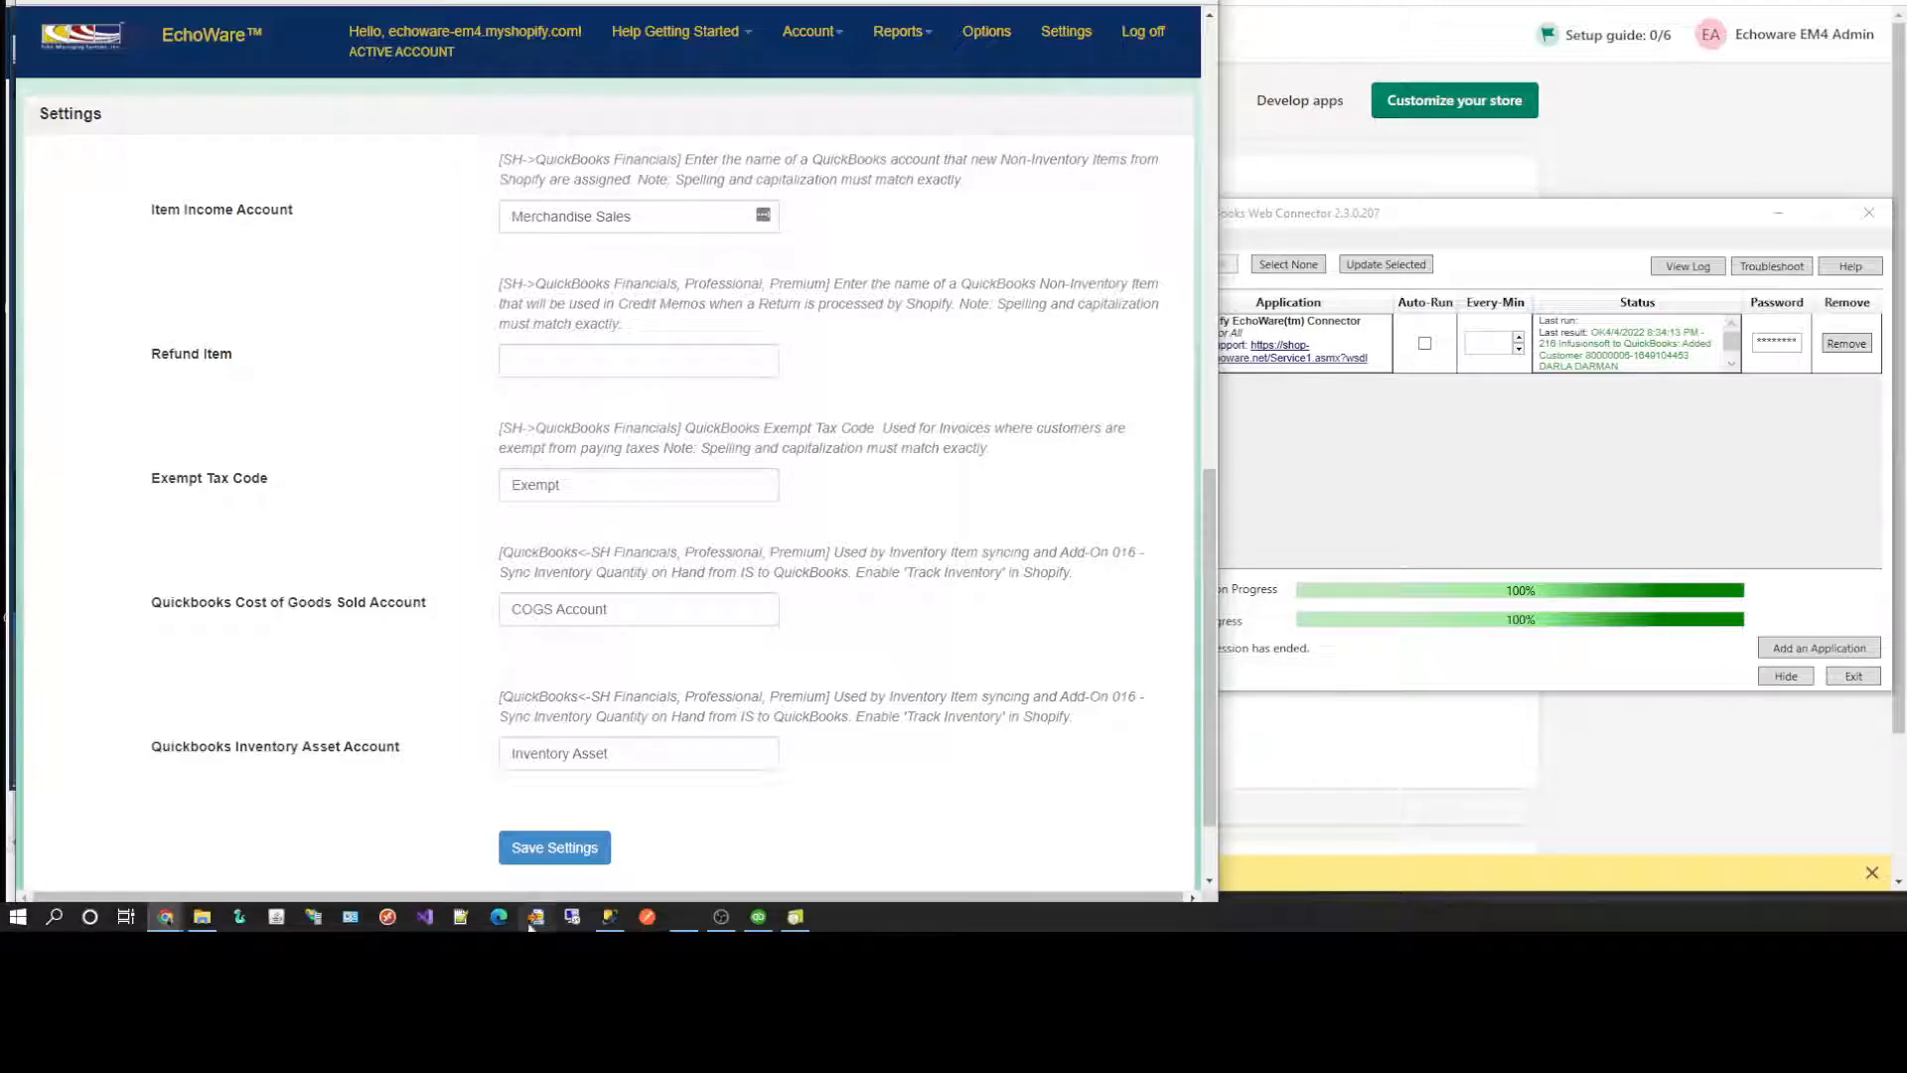
pyautogui.click(758, 916)
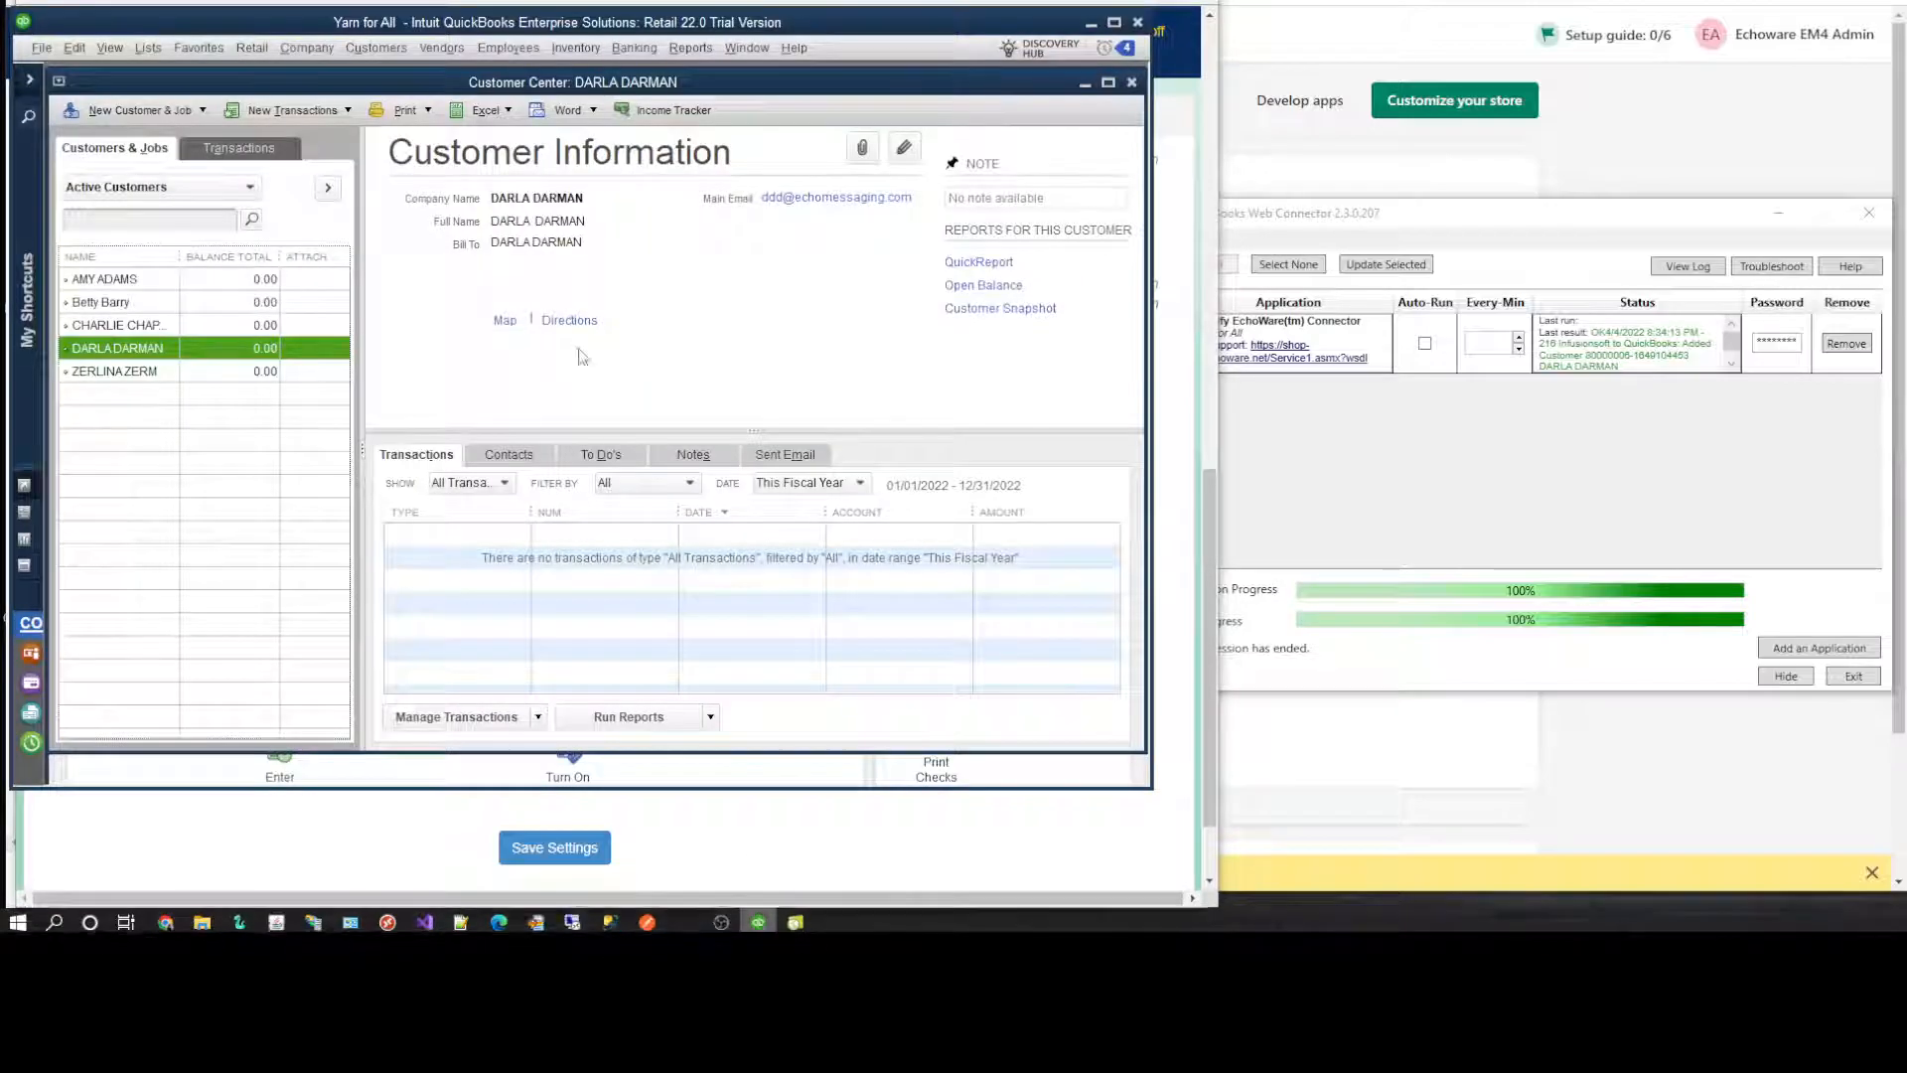
pyautogui.click(121, 41)
pyautogui.moveTo(147, 47)
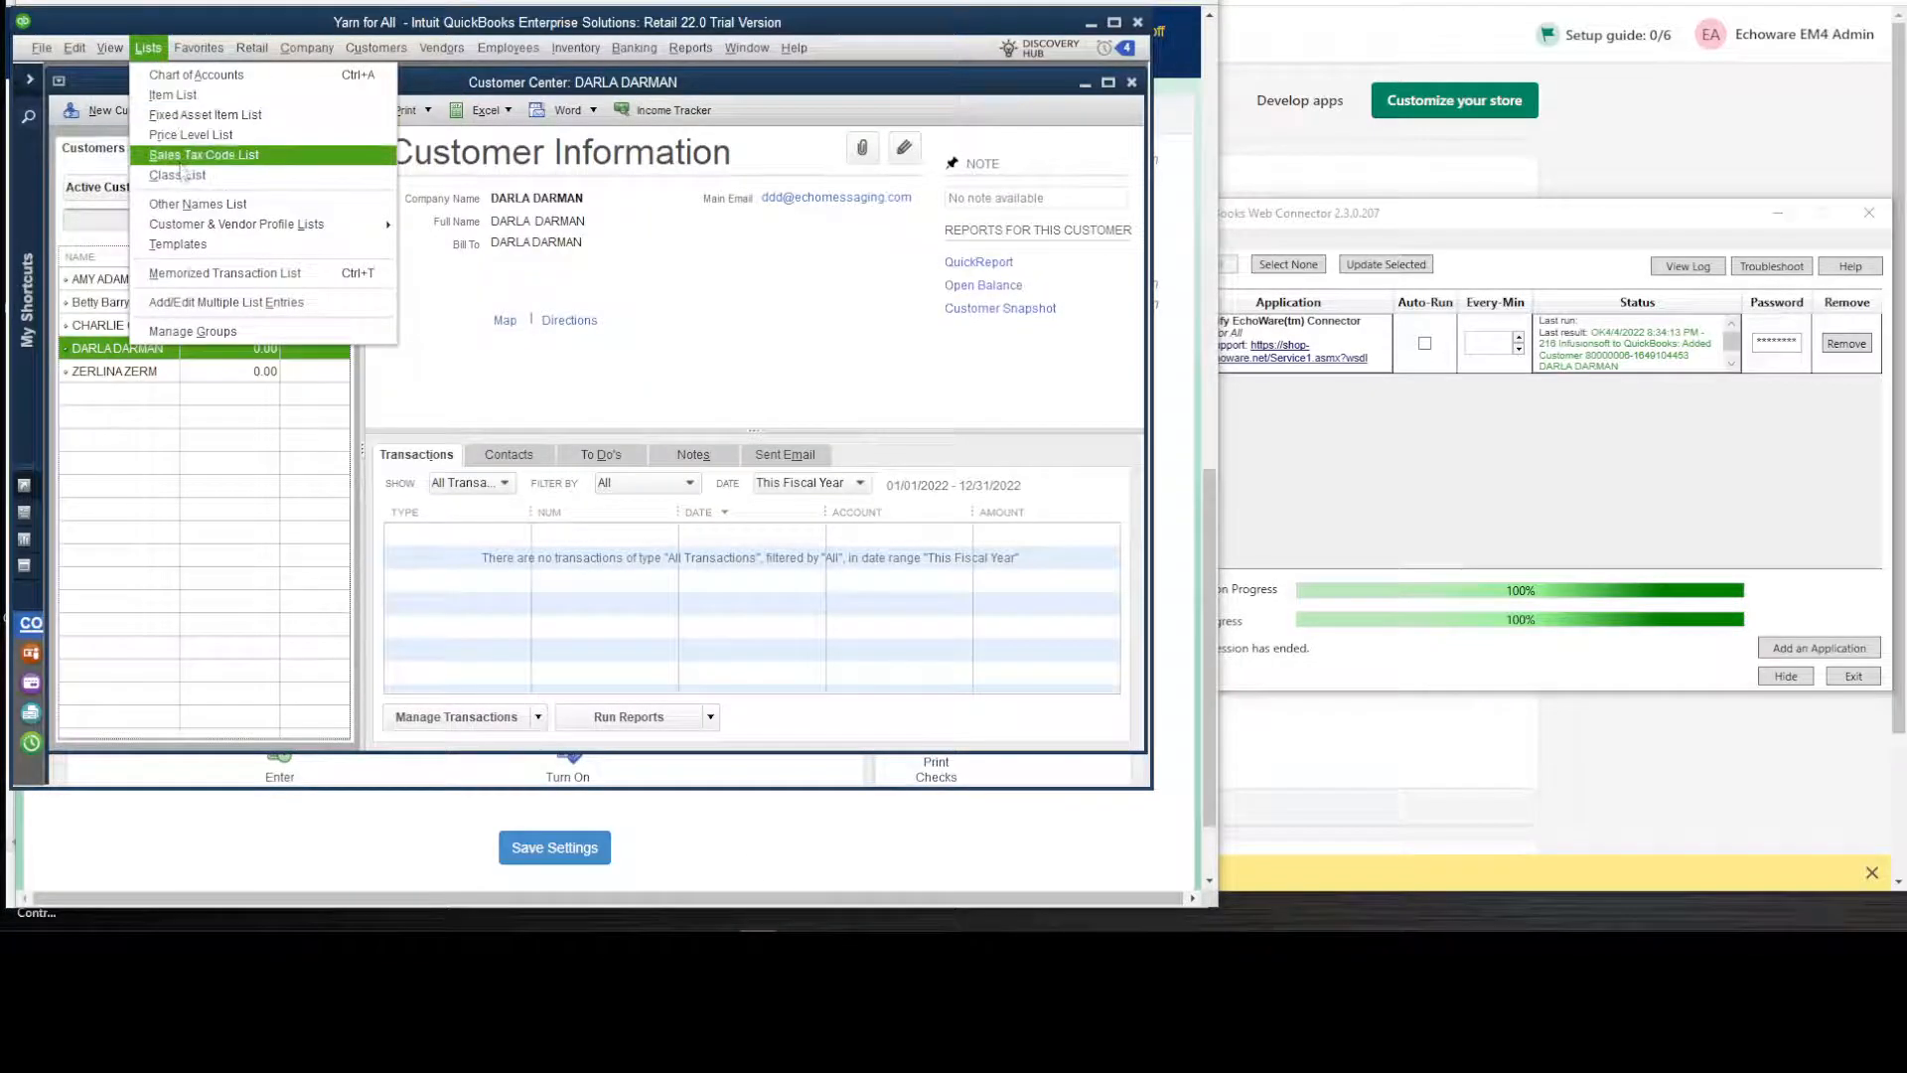
pyautogui.click(175, 75)
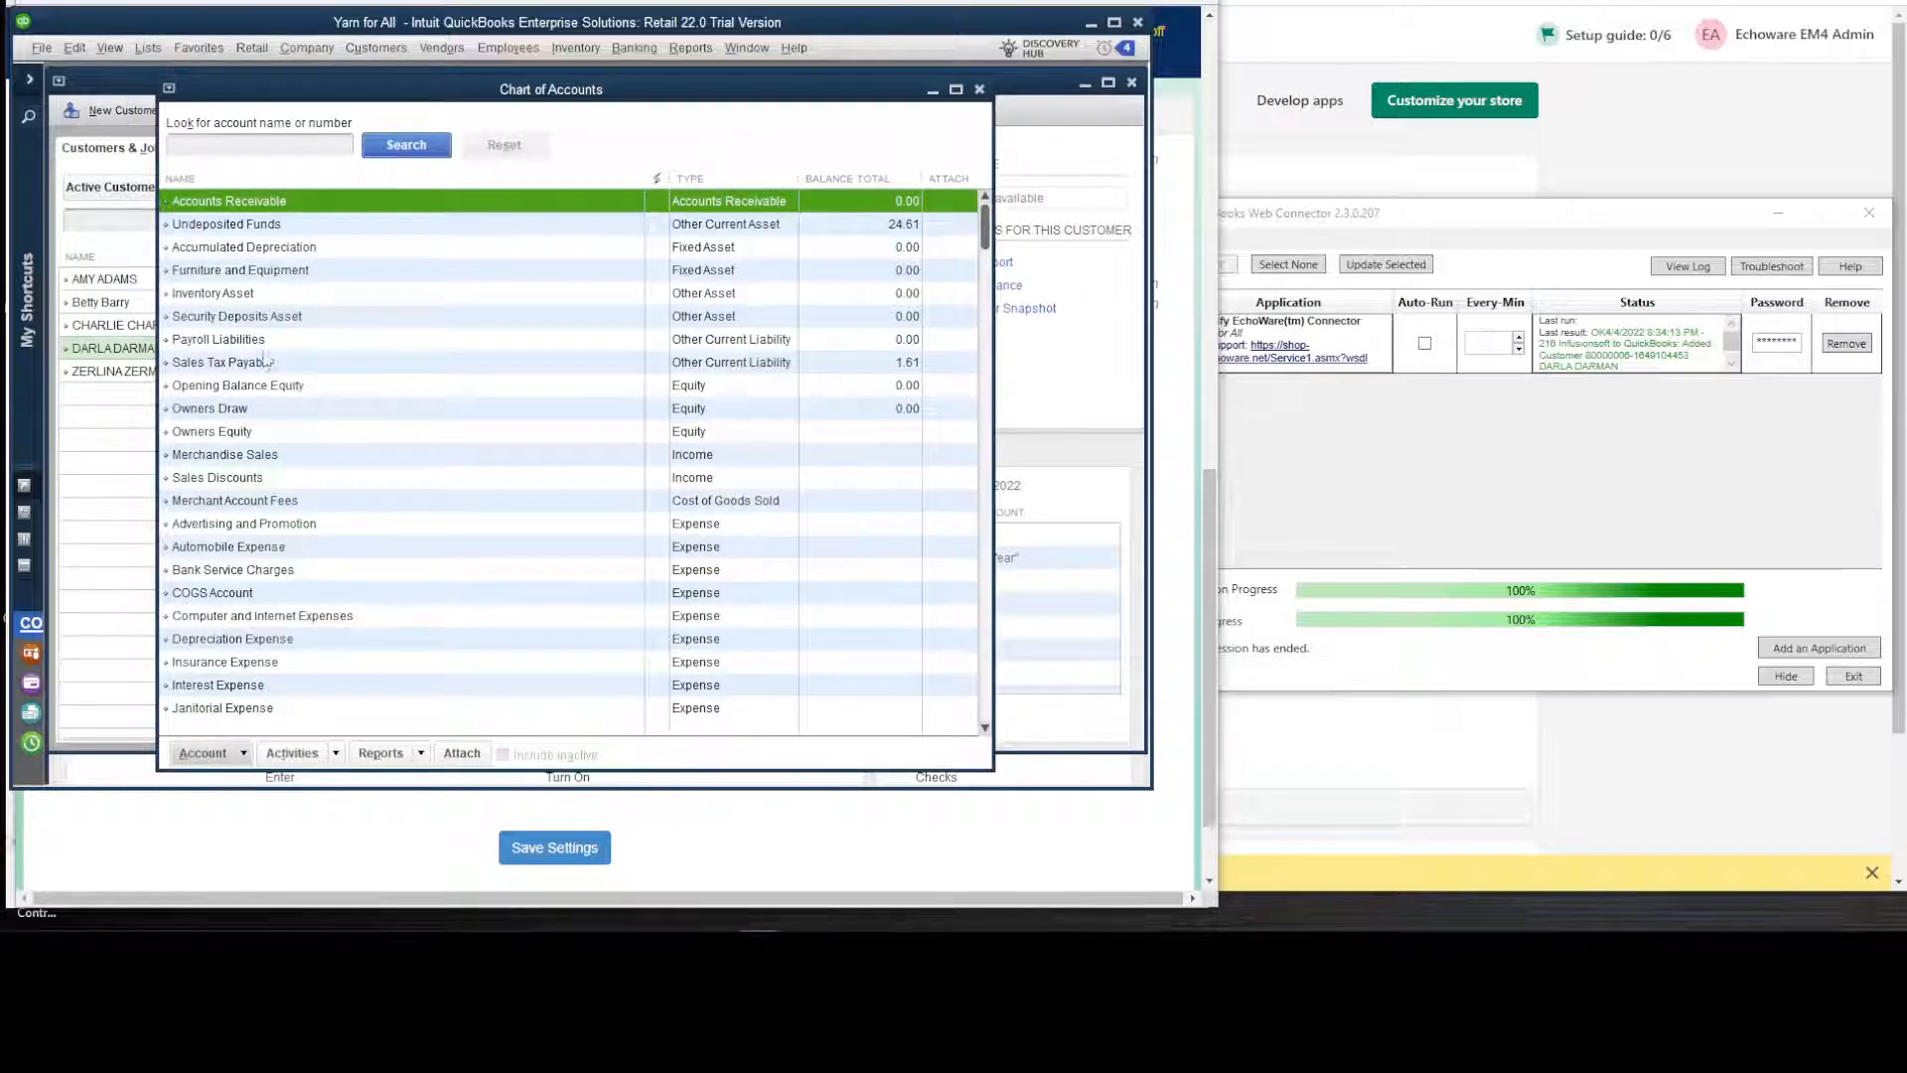
pyautogui.click(201, 457)
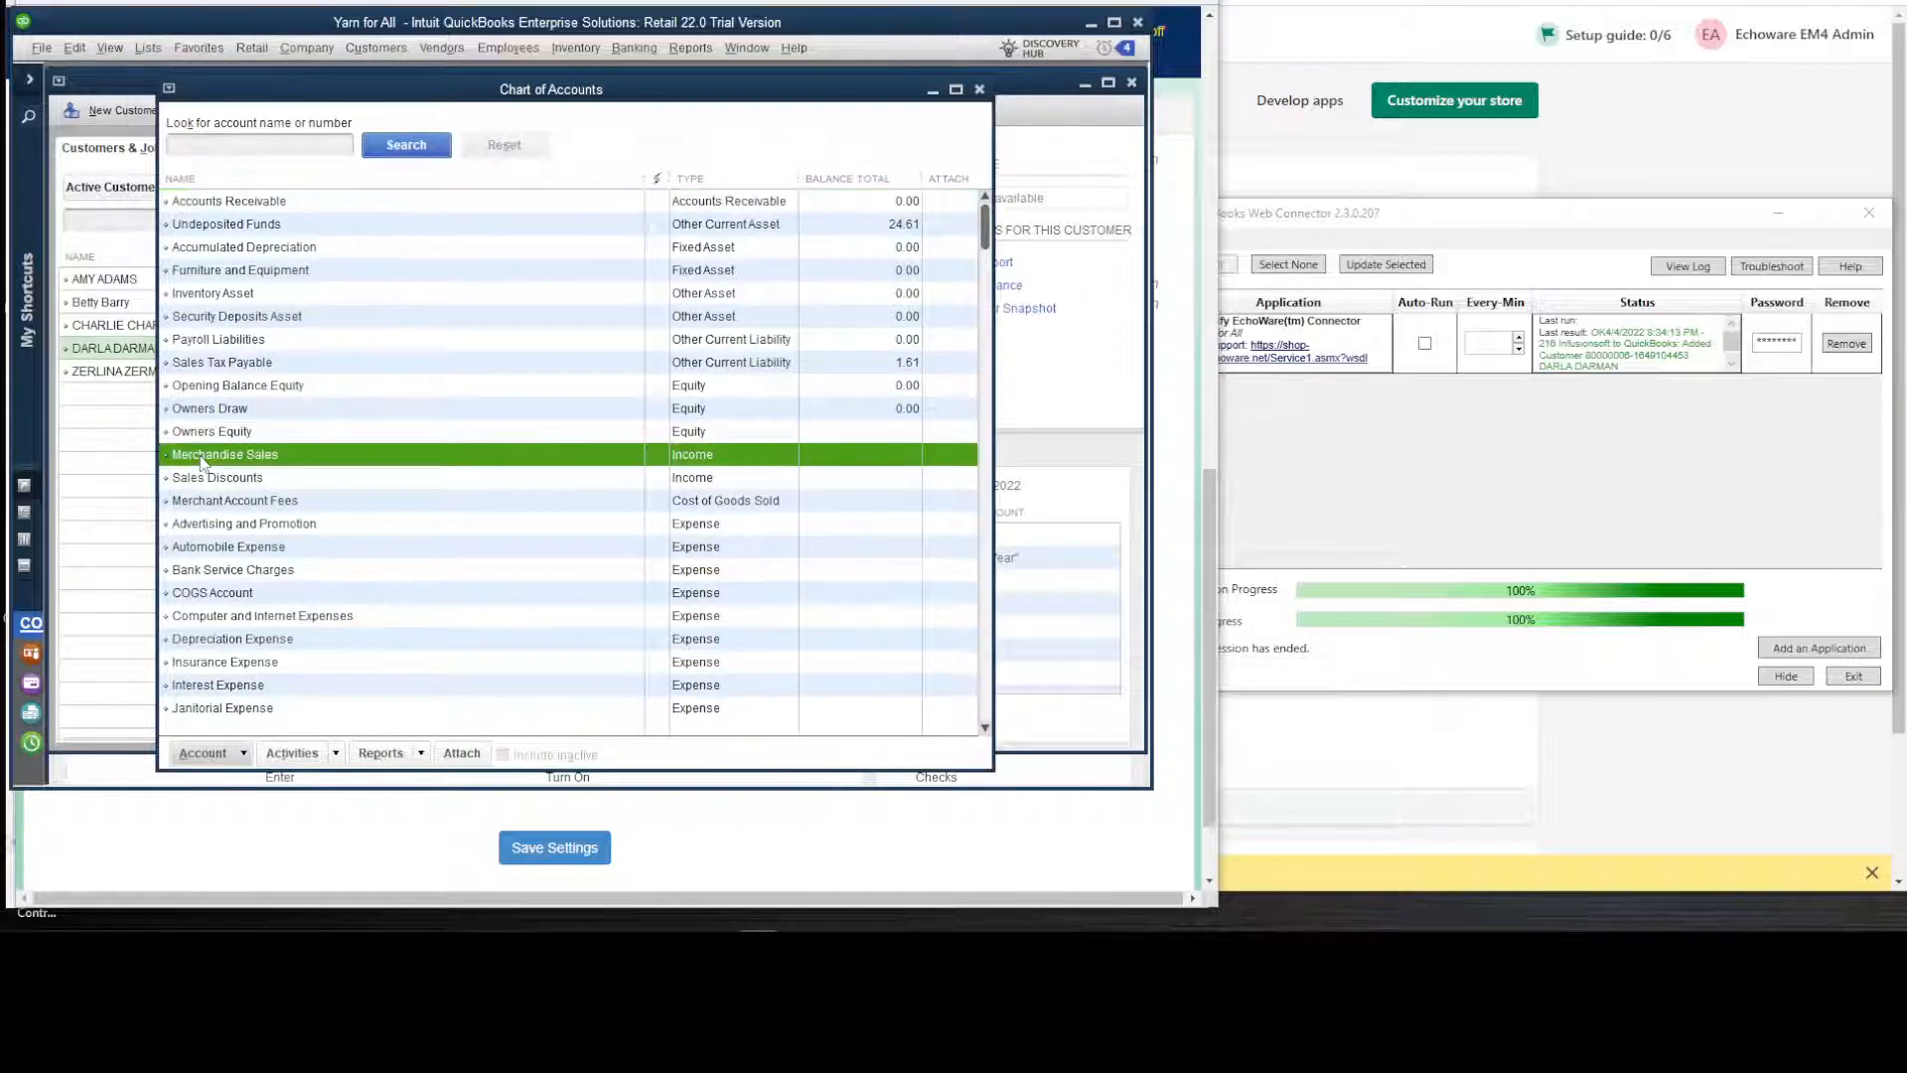
pyautogui.click(214, 594)
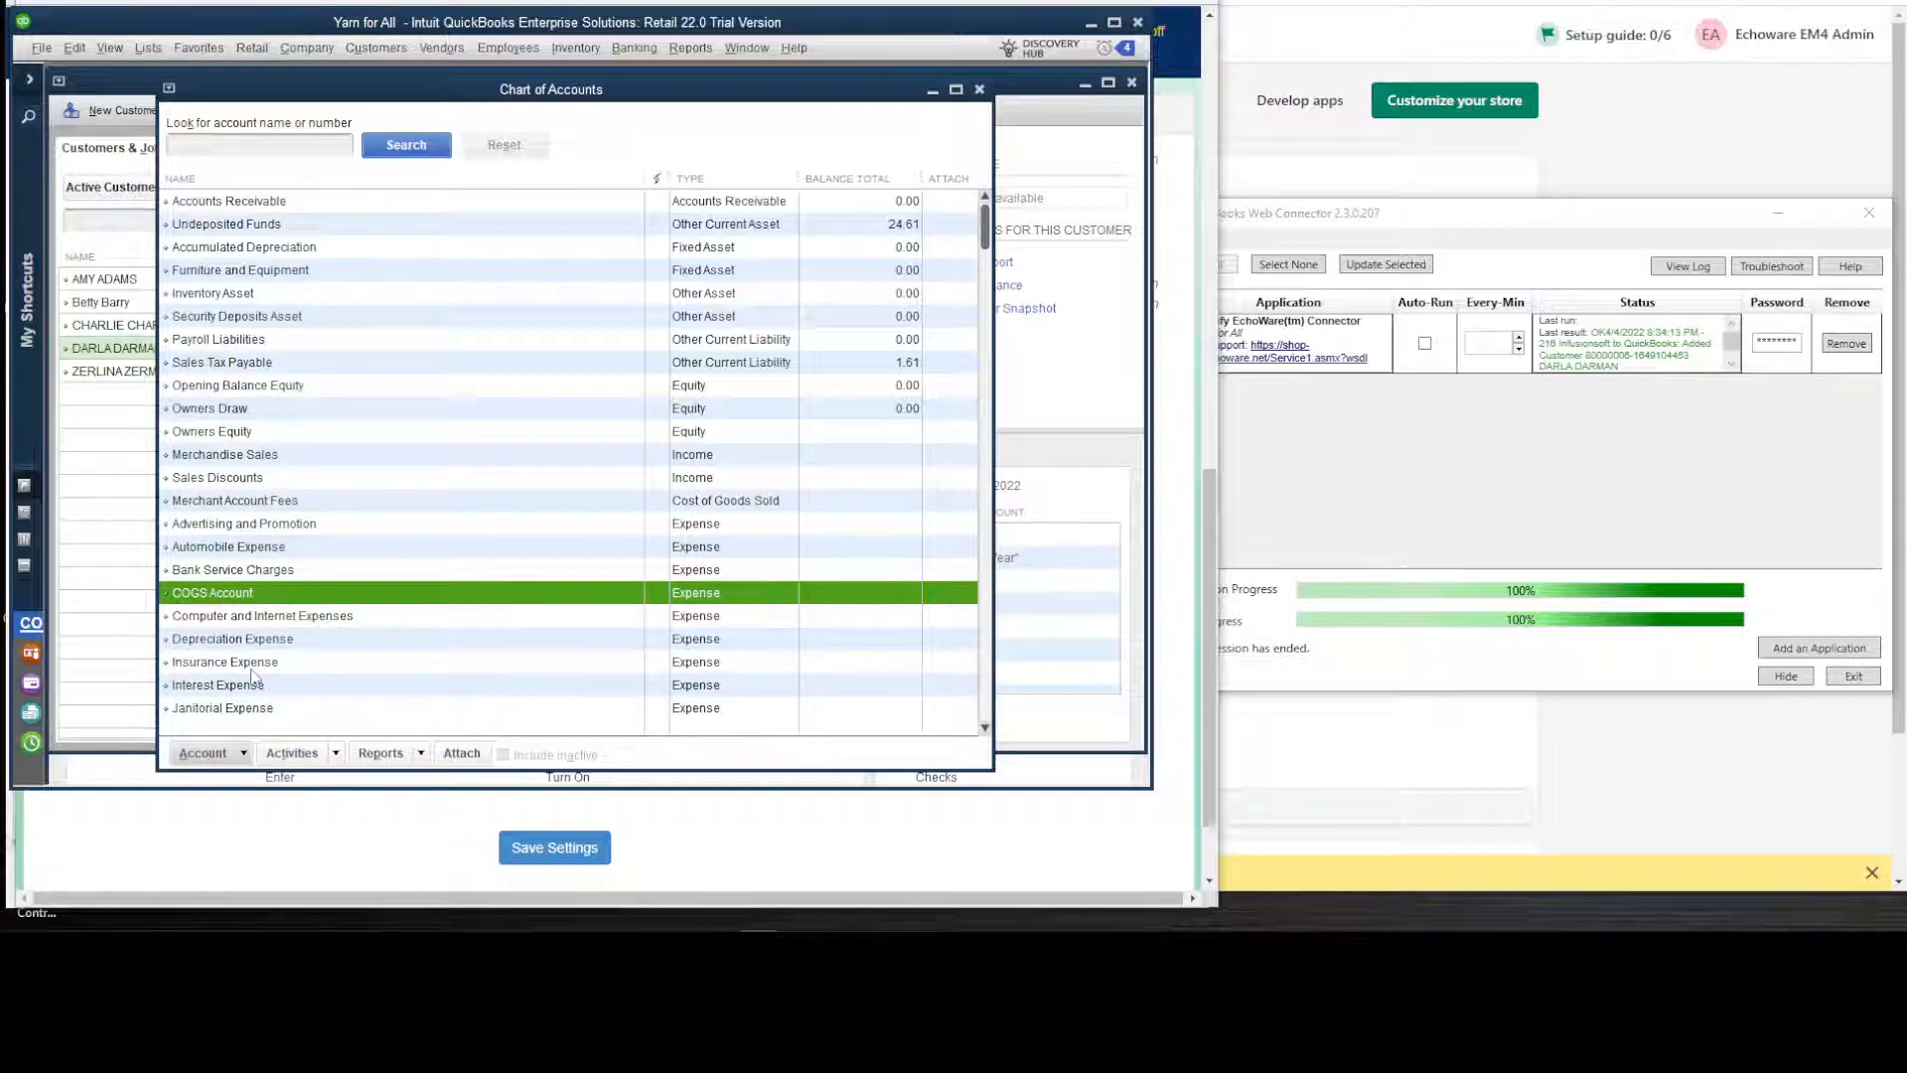
pyautogui.click(242, 298)
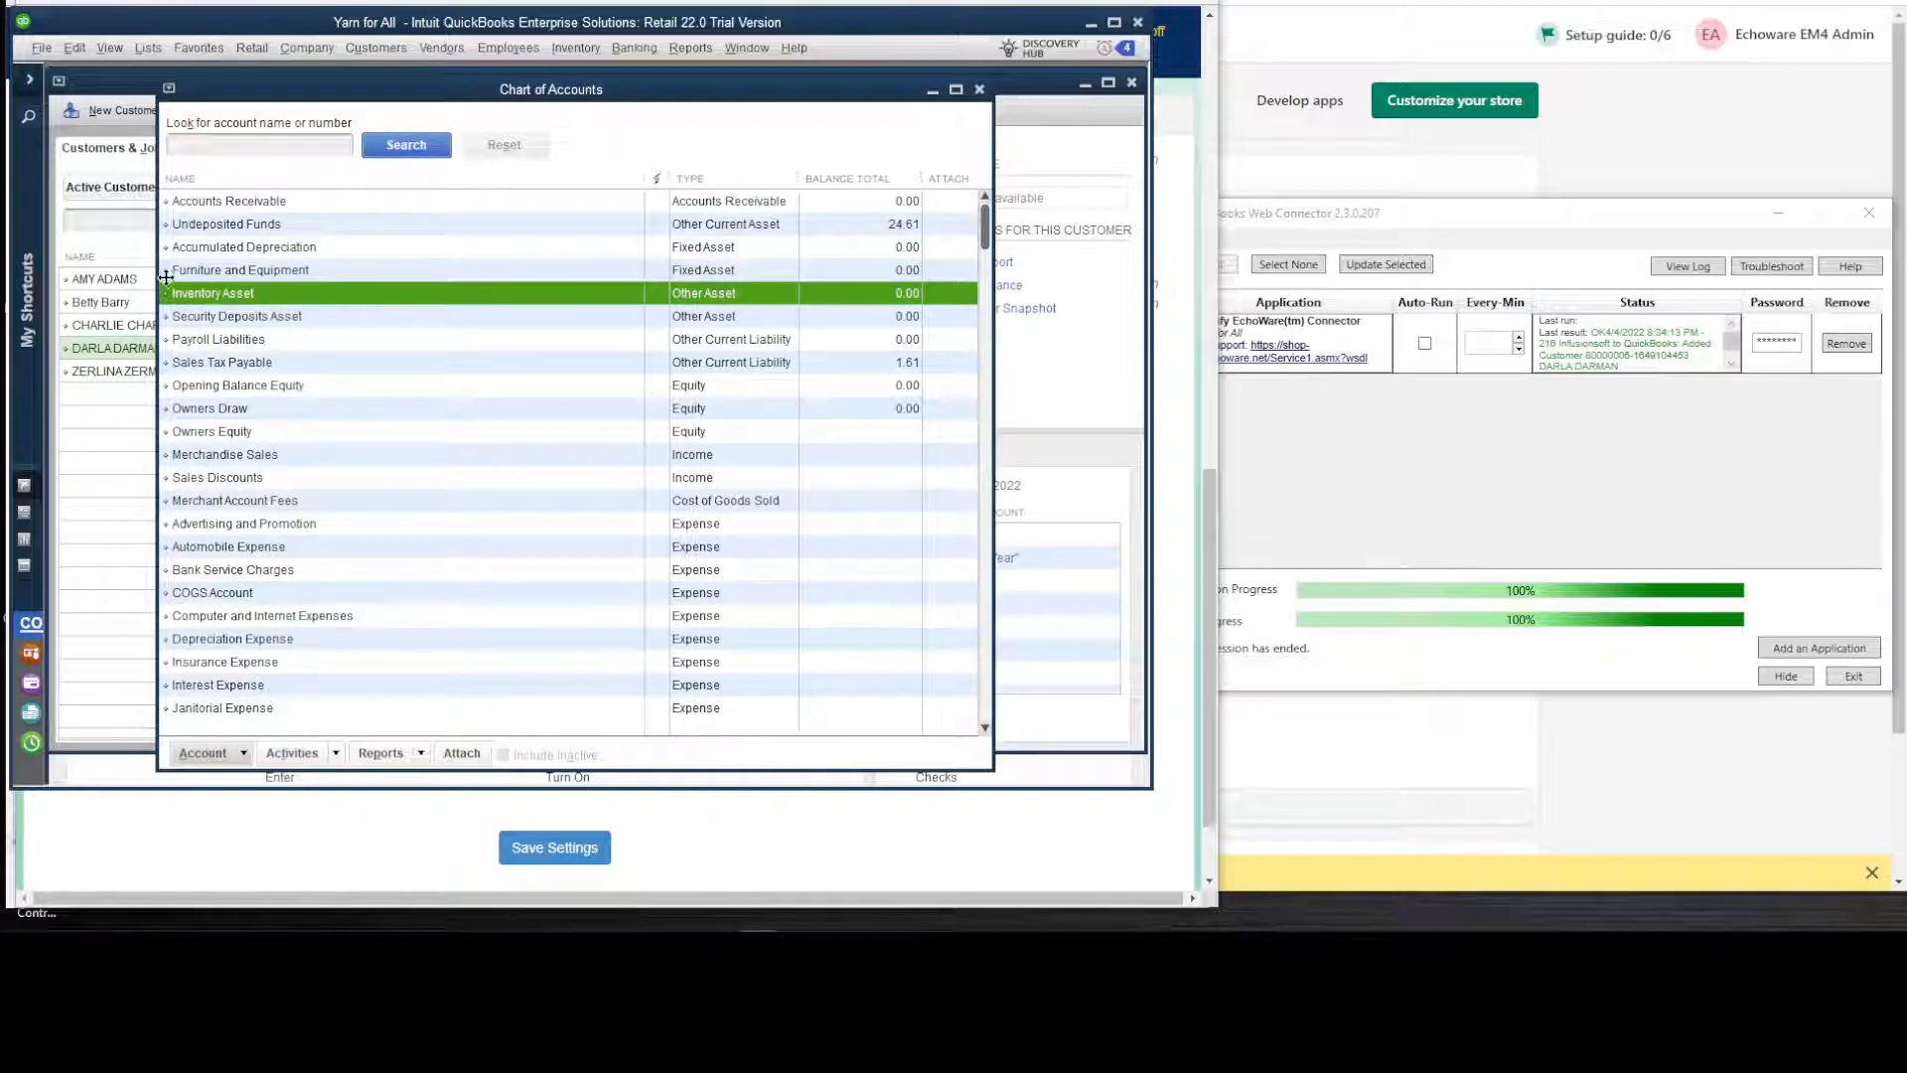
# Step: Check the EchoWare Exempt Tax Code setting against the RISales and Exempt sales tax items in the QuickBooks Item List
pyautogui.hotkey('alt', 'Tab')
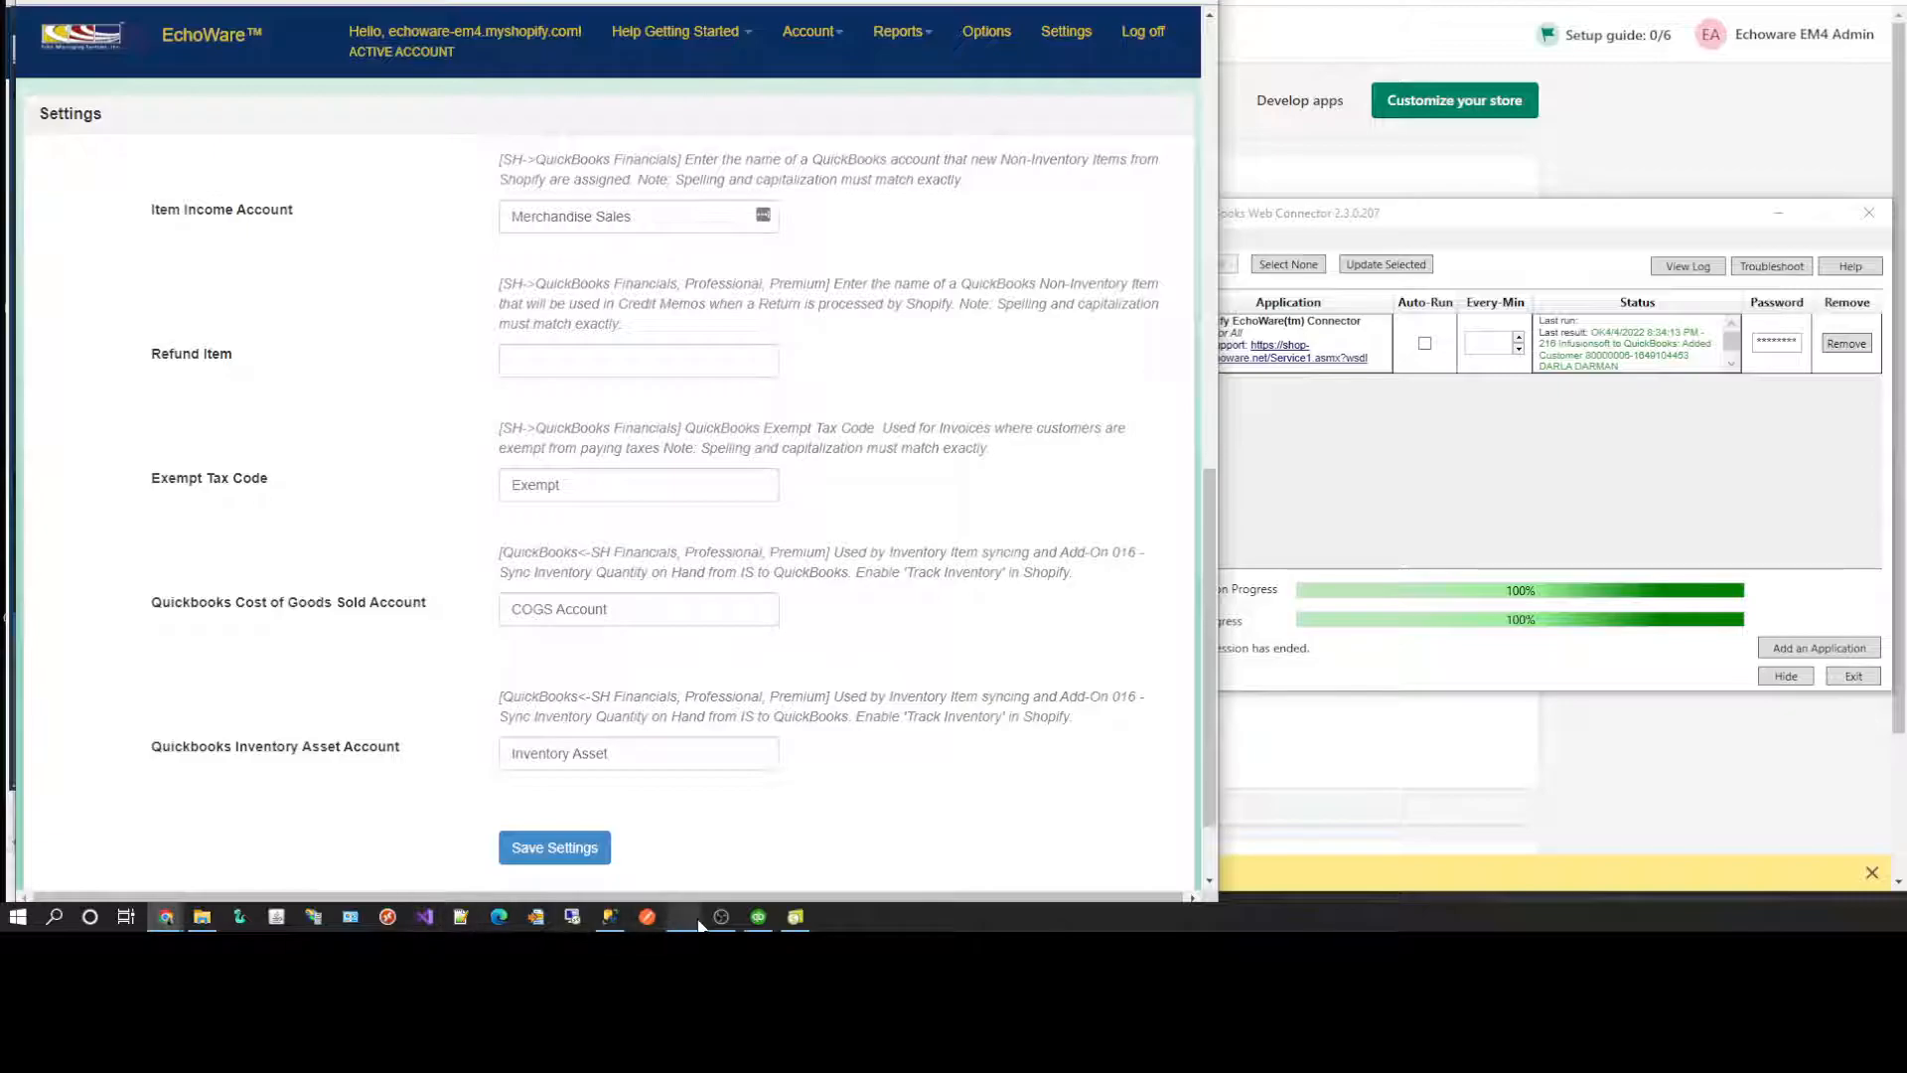
pyautogui.click(759, 924)
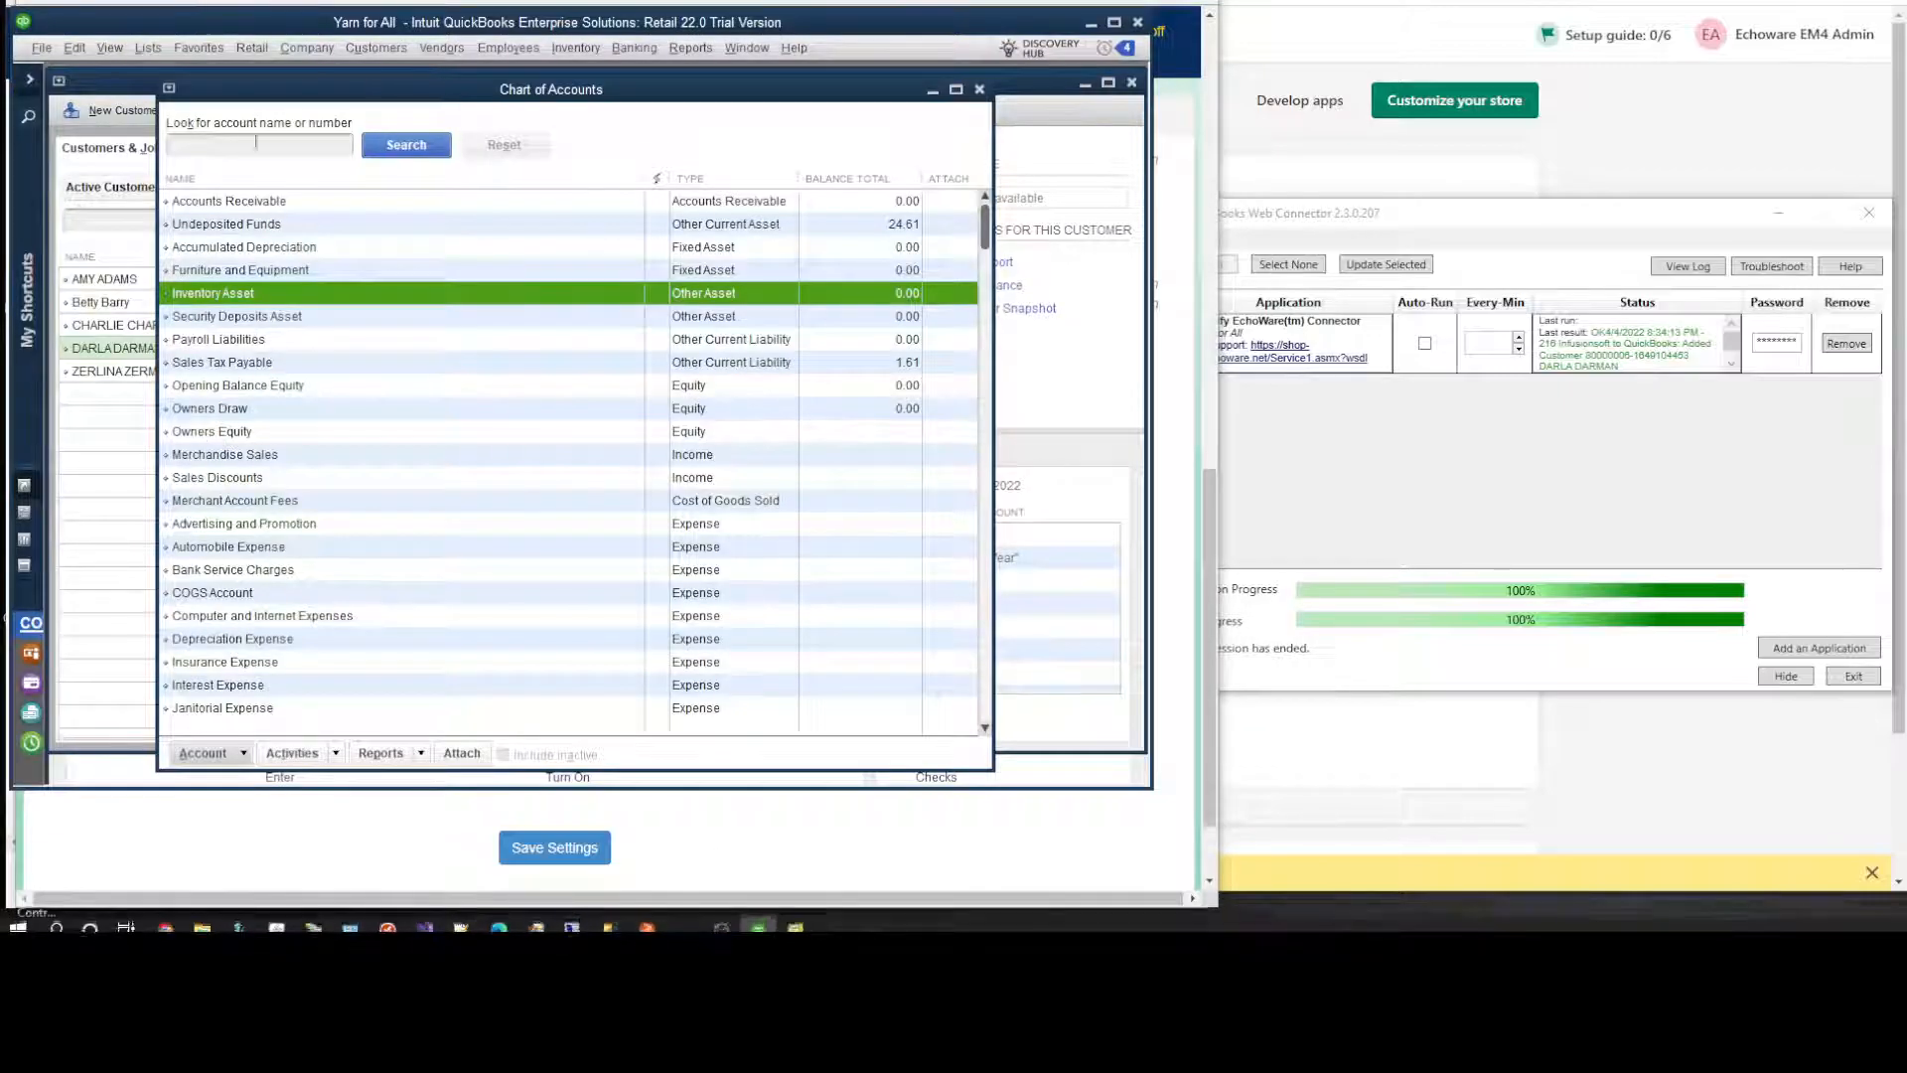
pyautogui.click(980, 91)
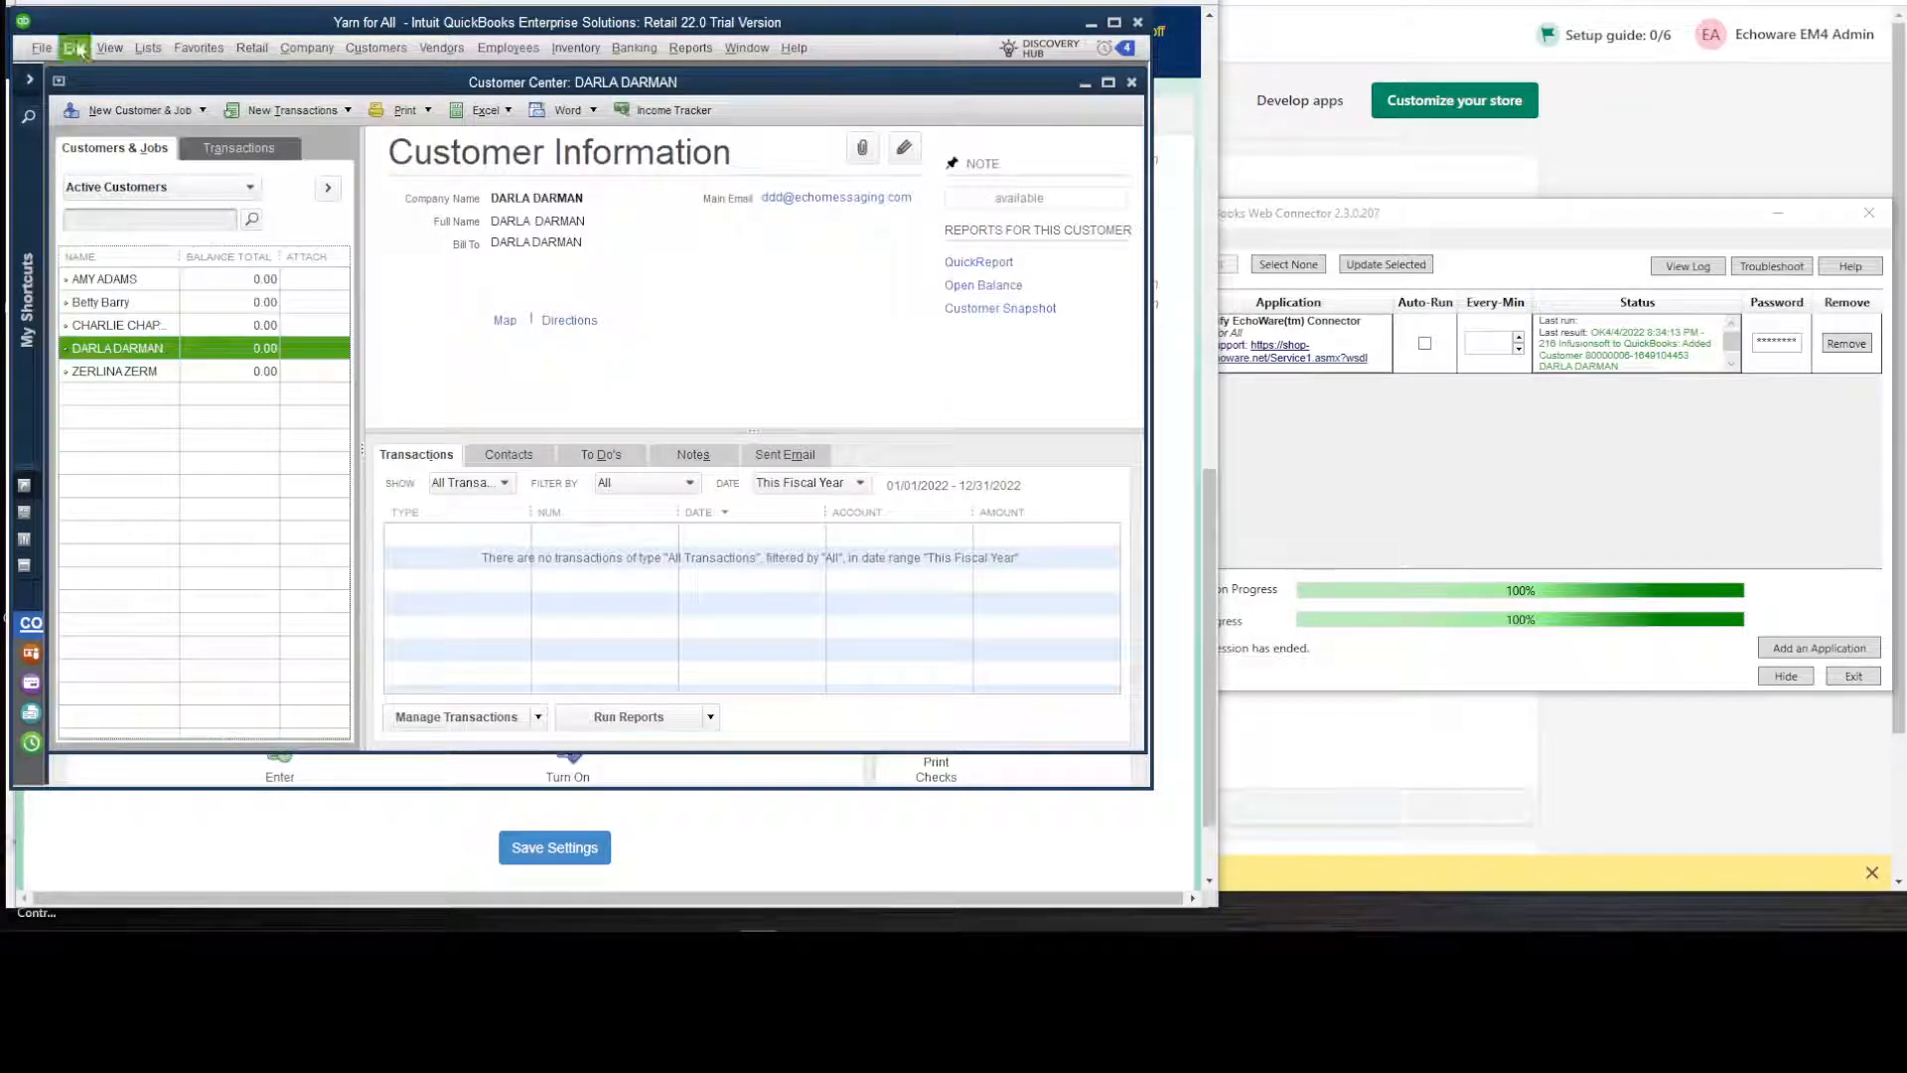
pyautogui.click(148, 48)
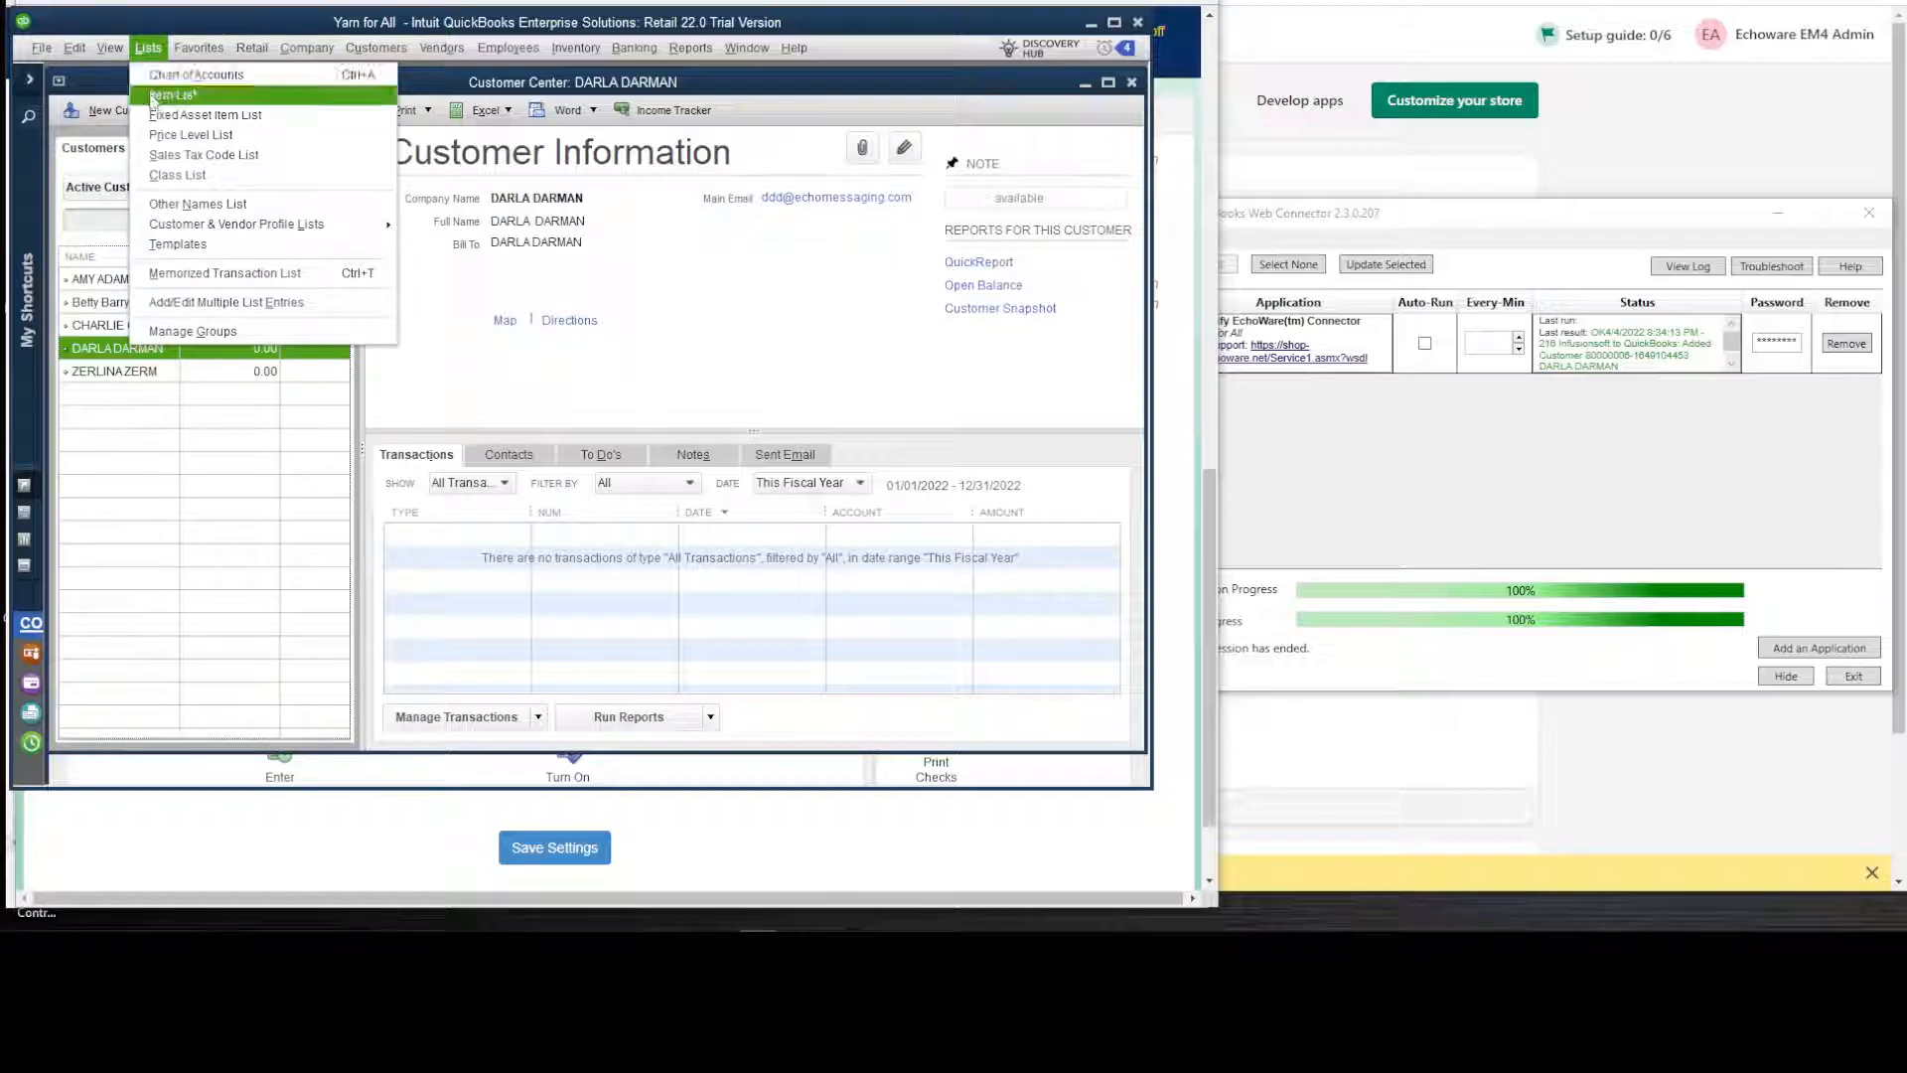
pyautogui.click(172, 94)
pyautogui.click(172, 315)
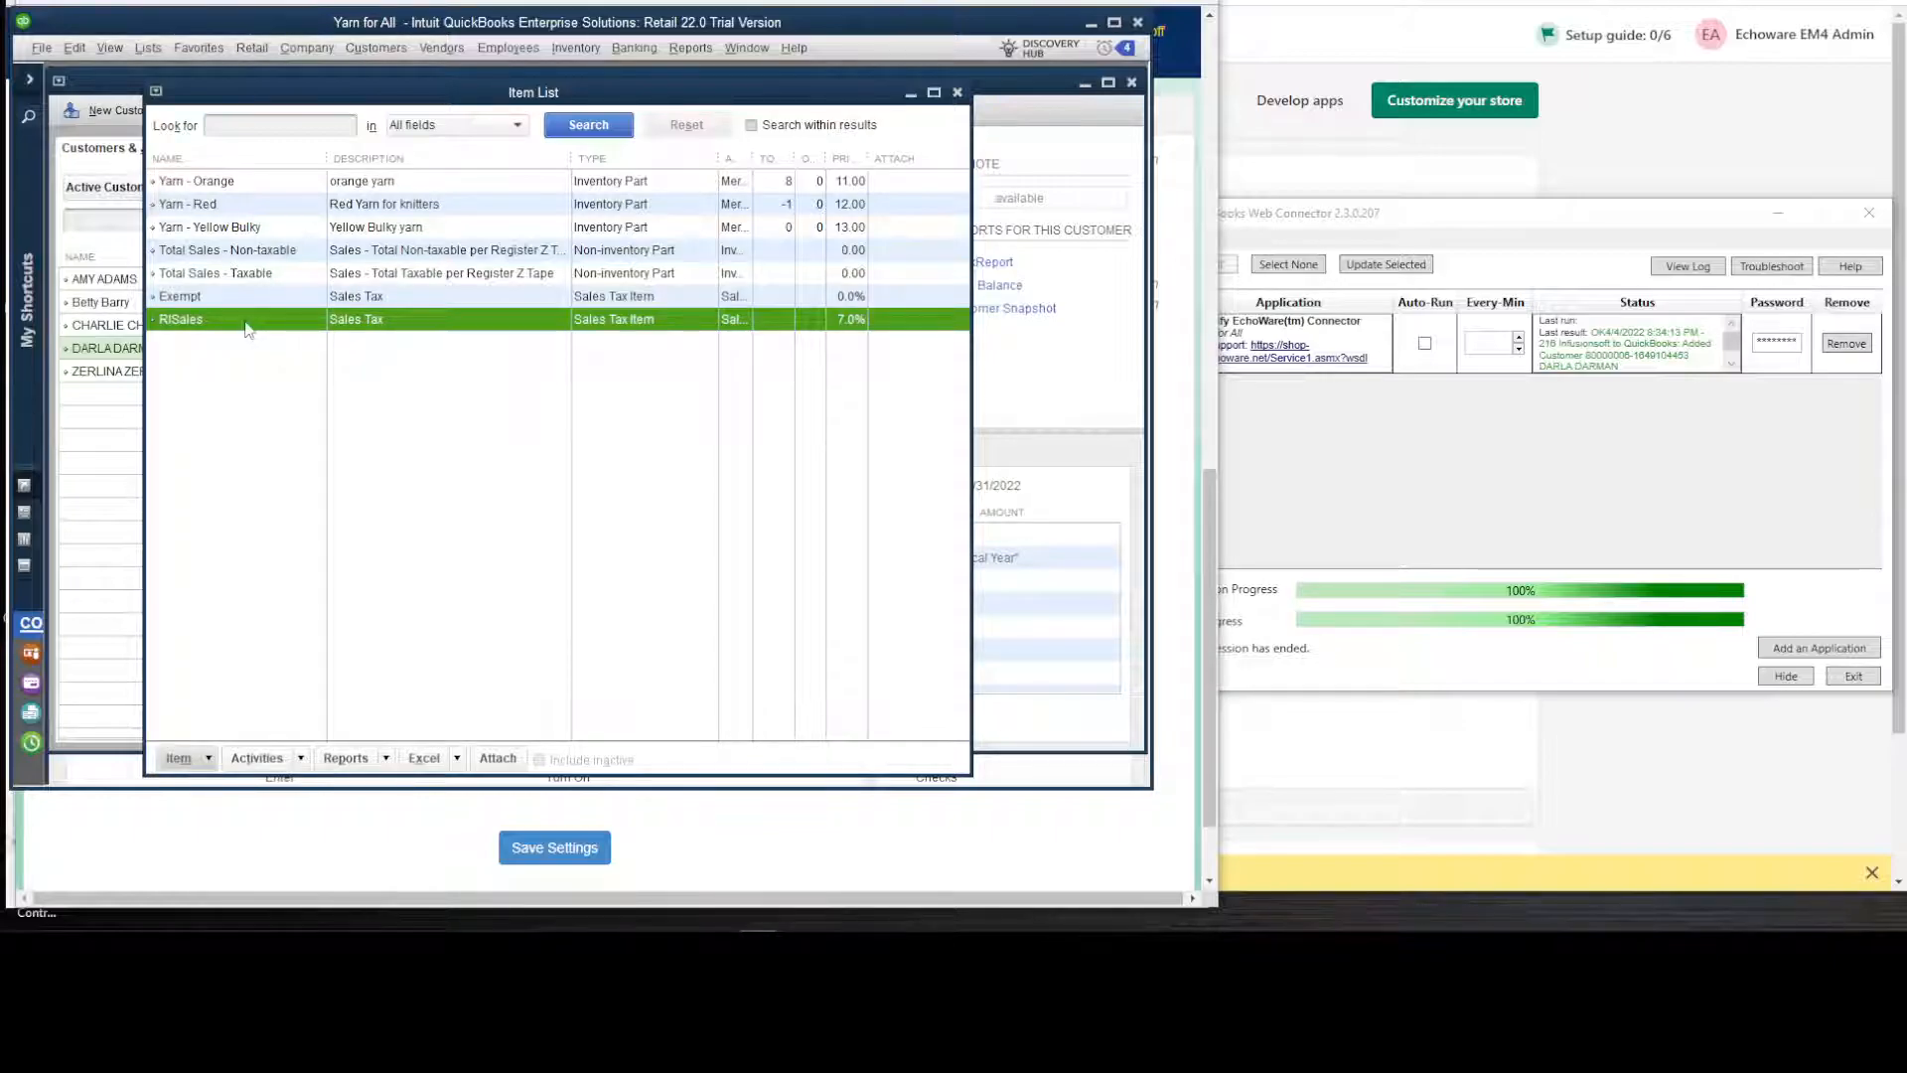
pyautogui.click(189, 297)
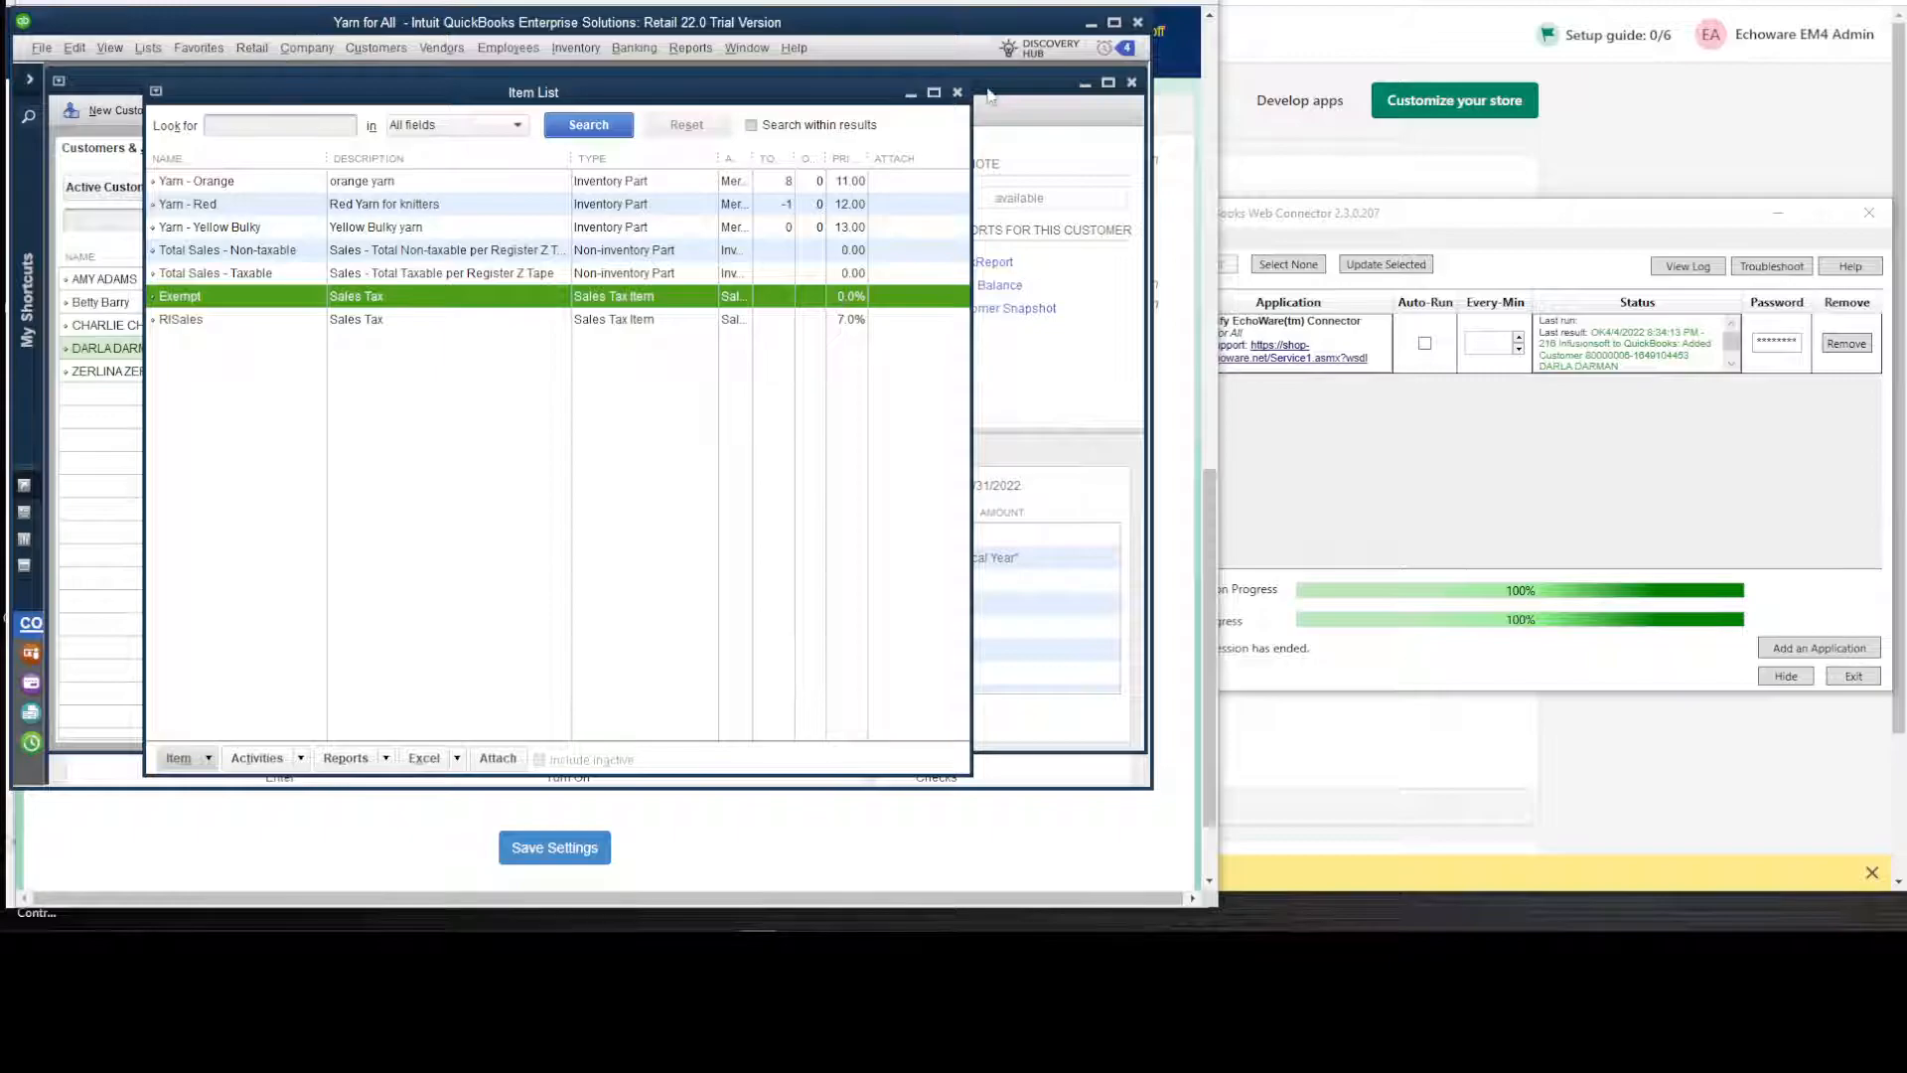
pyautogui.click(956, 92)
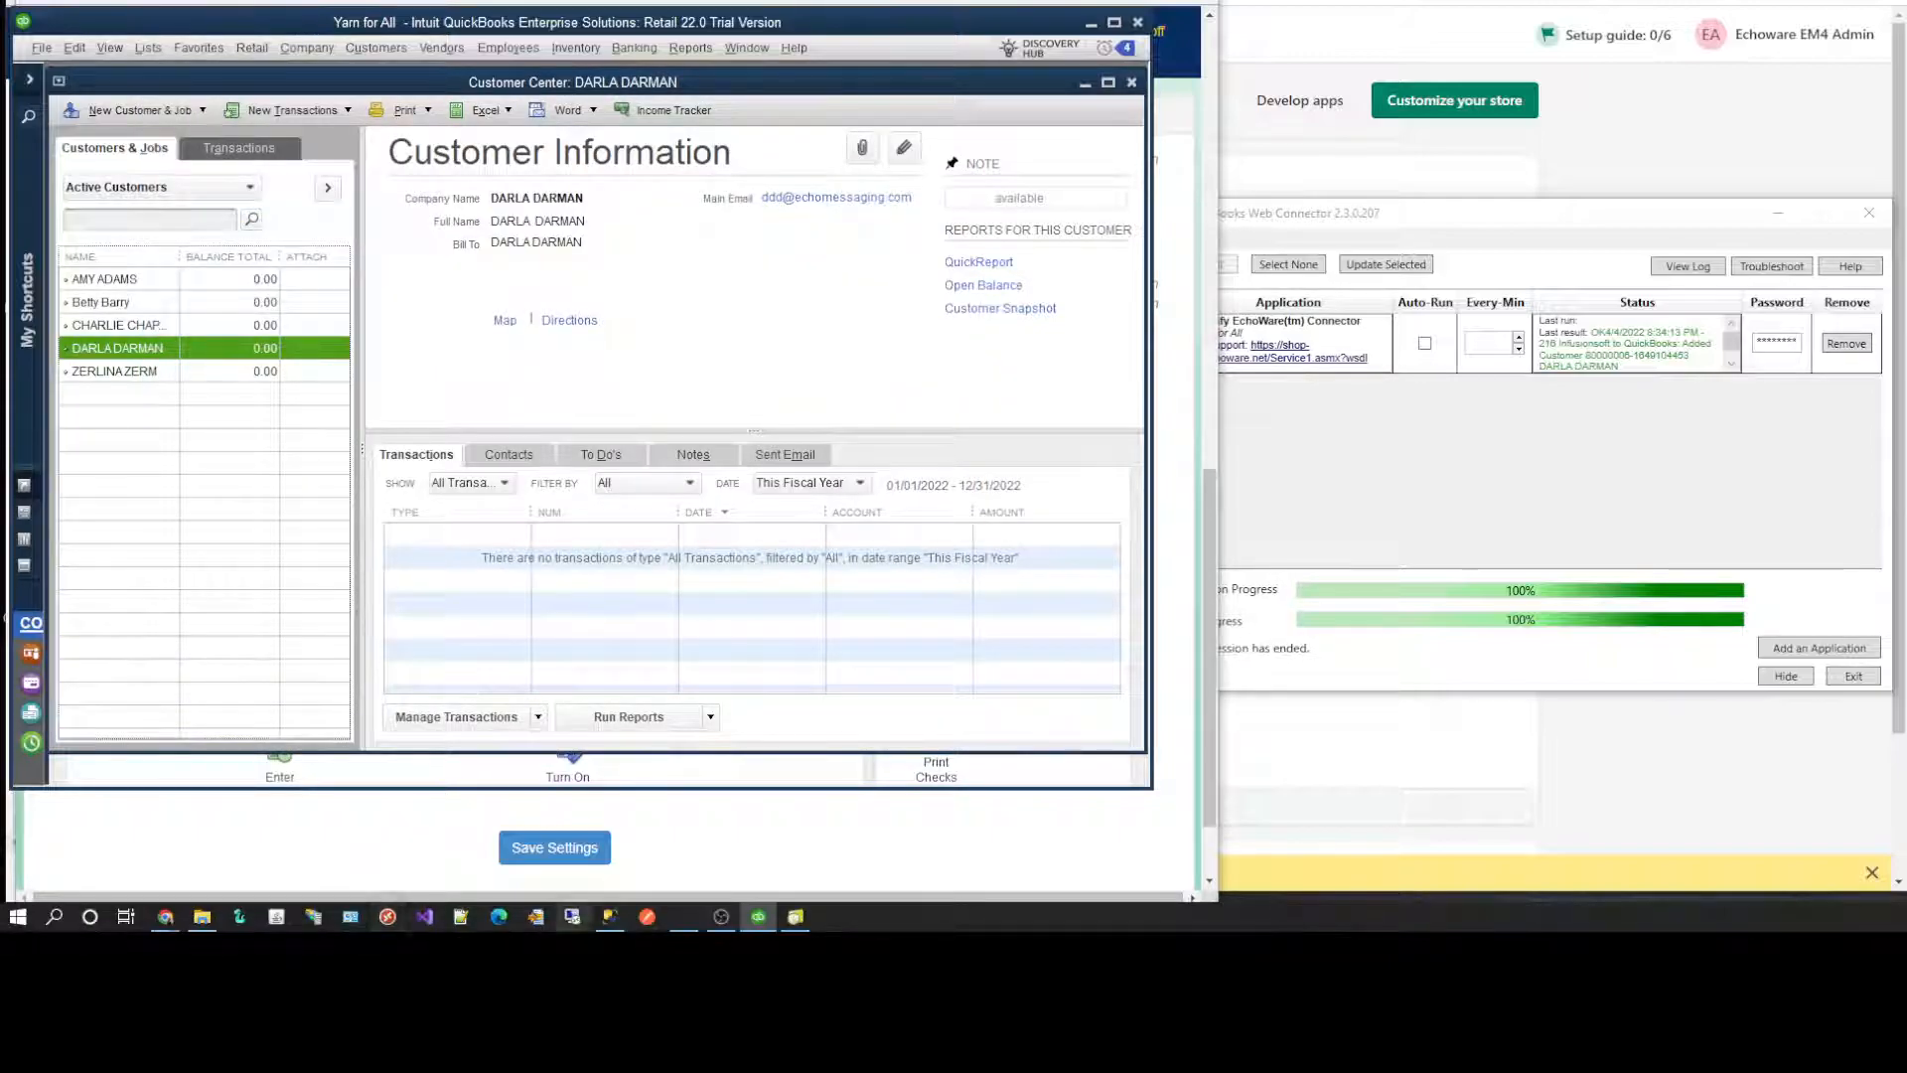
# Step: Switch to the Shopify admin and start a new product titled "Yarn - Purple" with the description "purple yarn"
pyautogui.moveTo(166, 922)
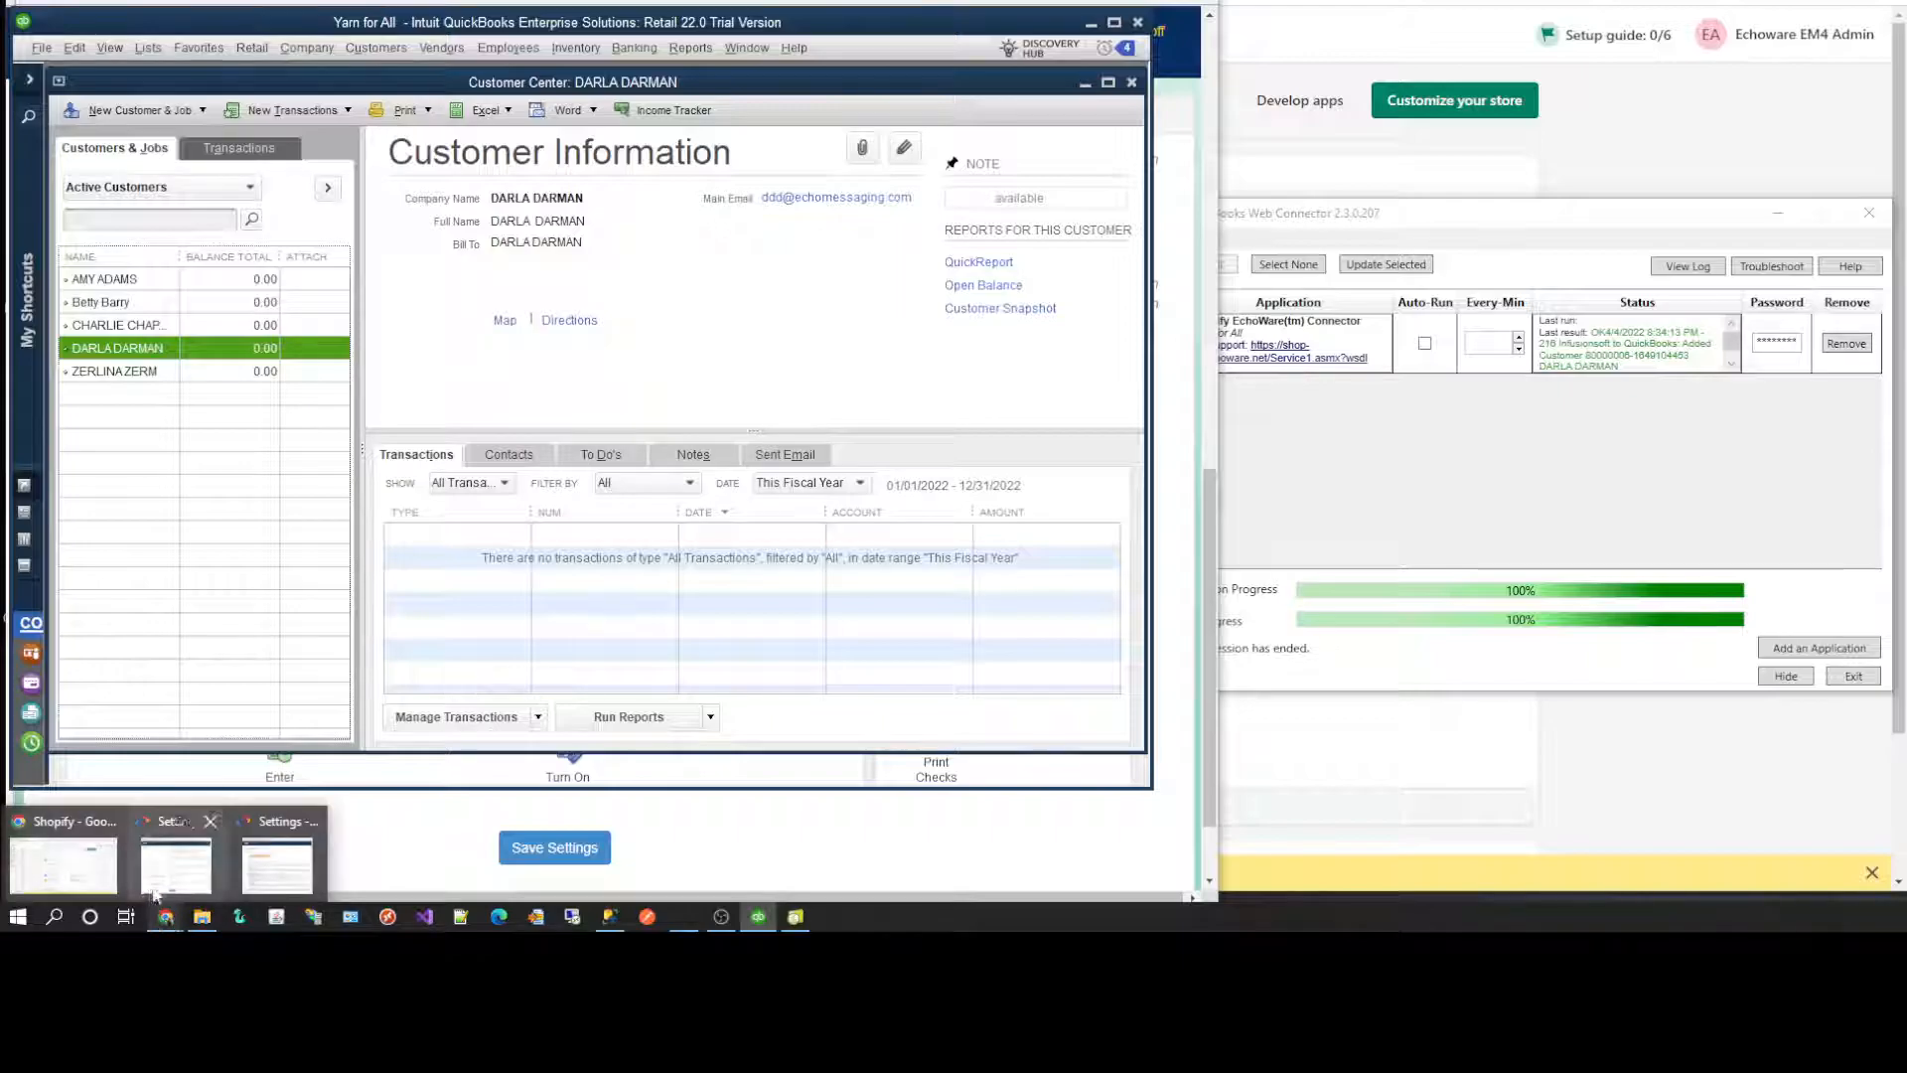
pyautogui.click(87, 860)
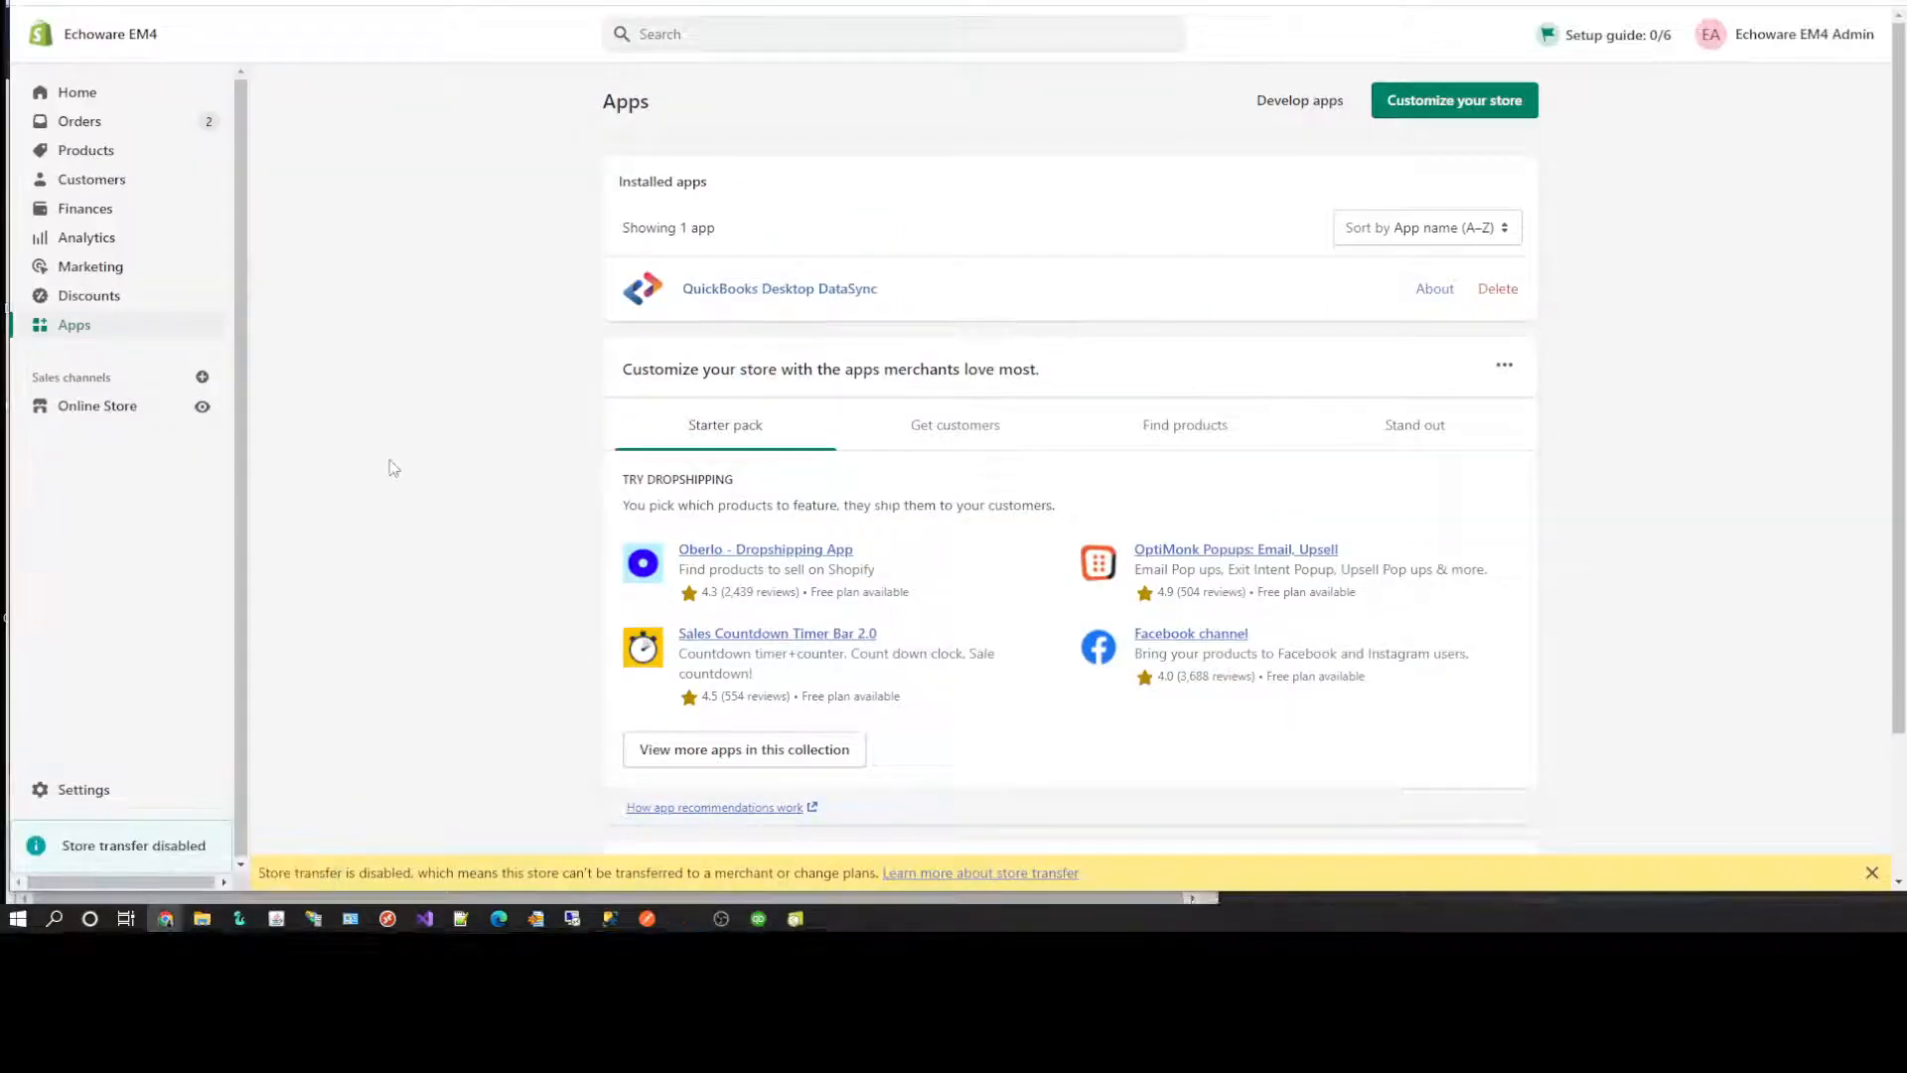
pyautogui.click(99, 150)
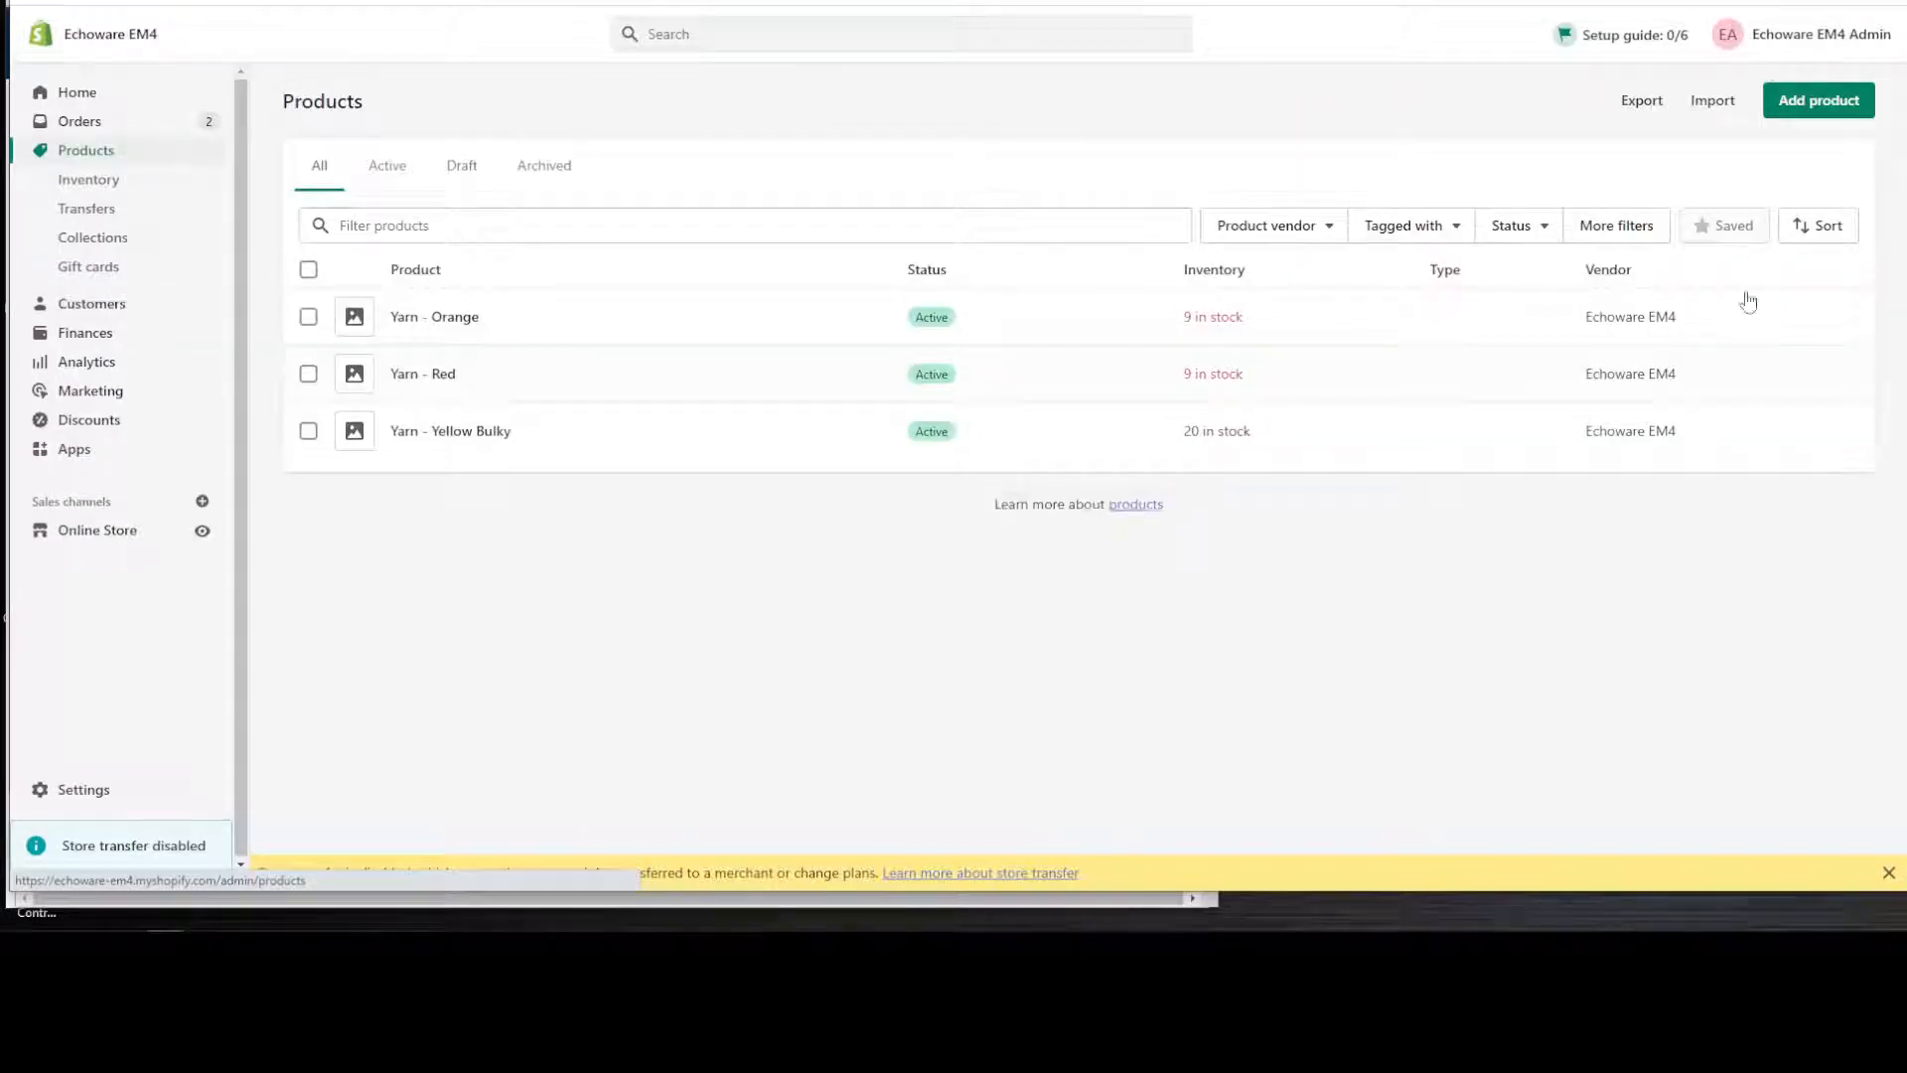
pyautogui.click(1819, 100)
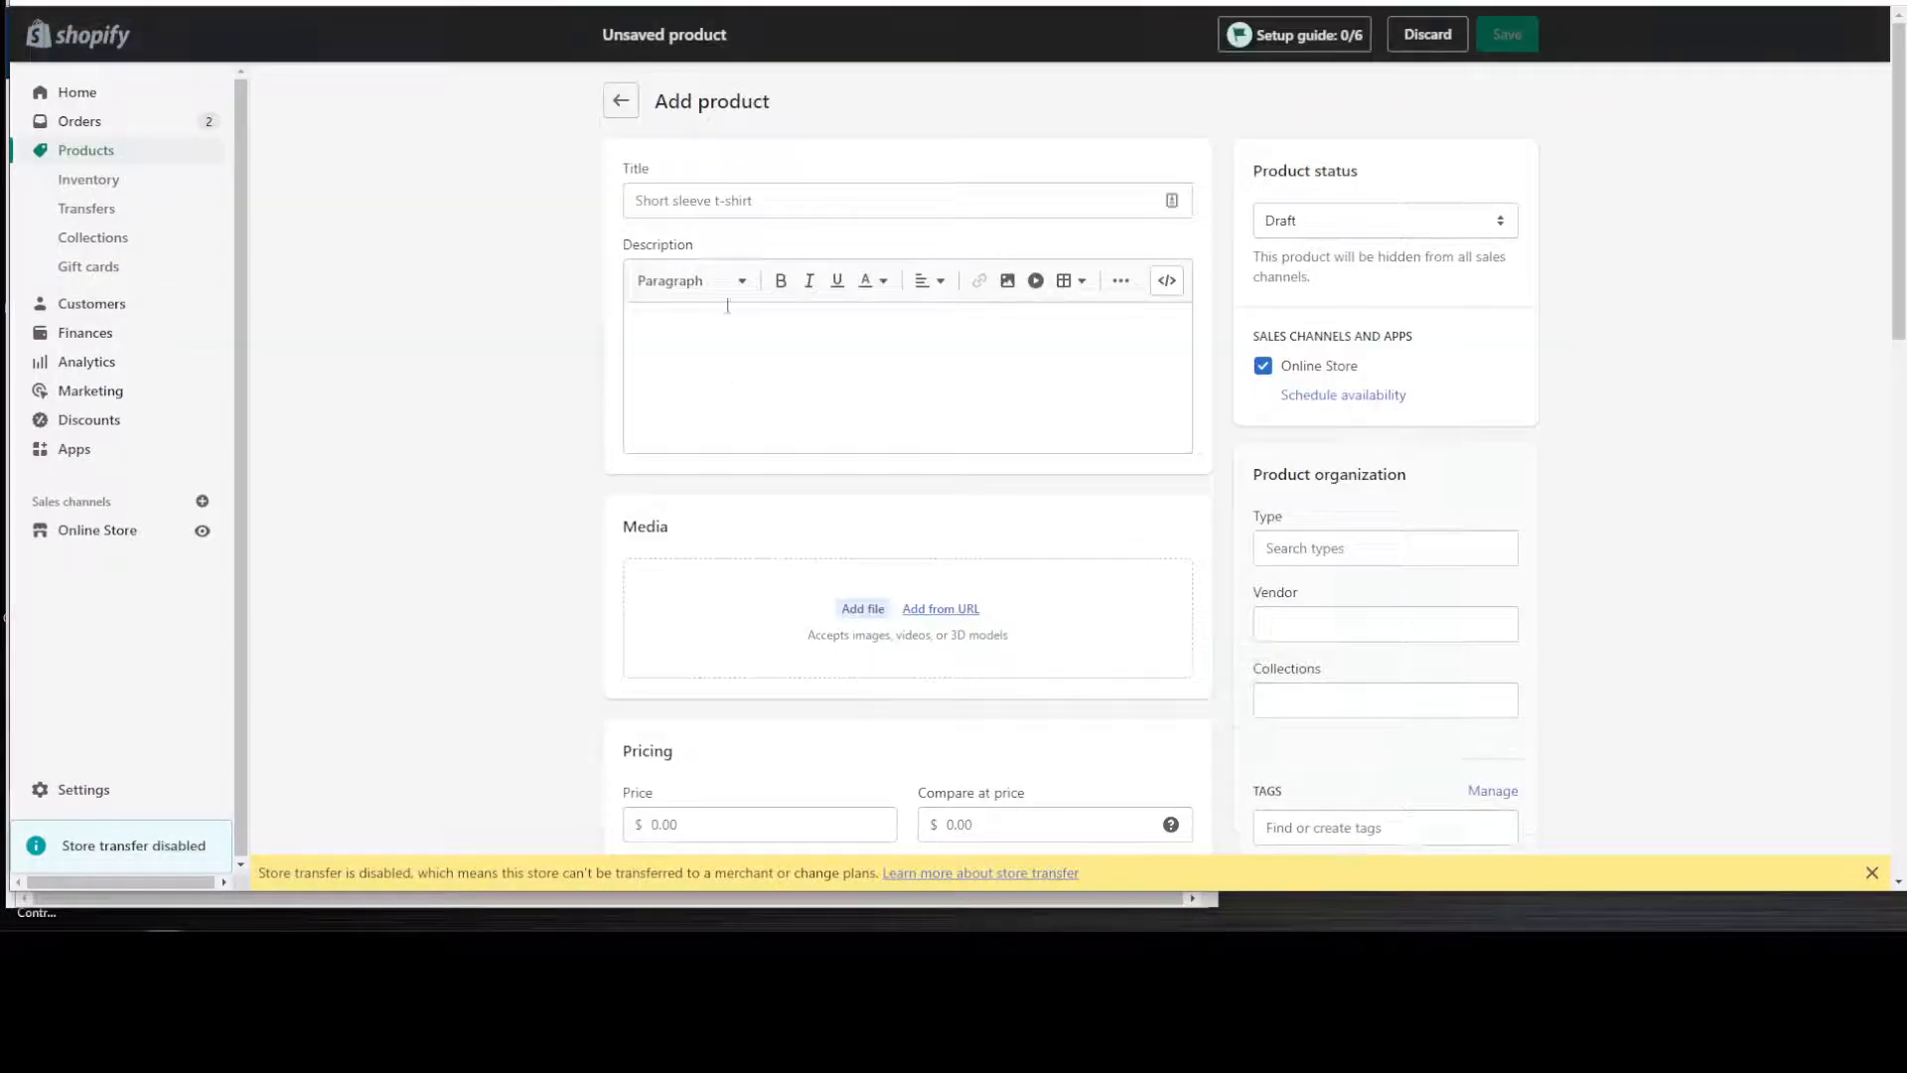
pyautogui.click(758, 202)
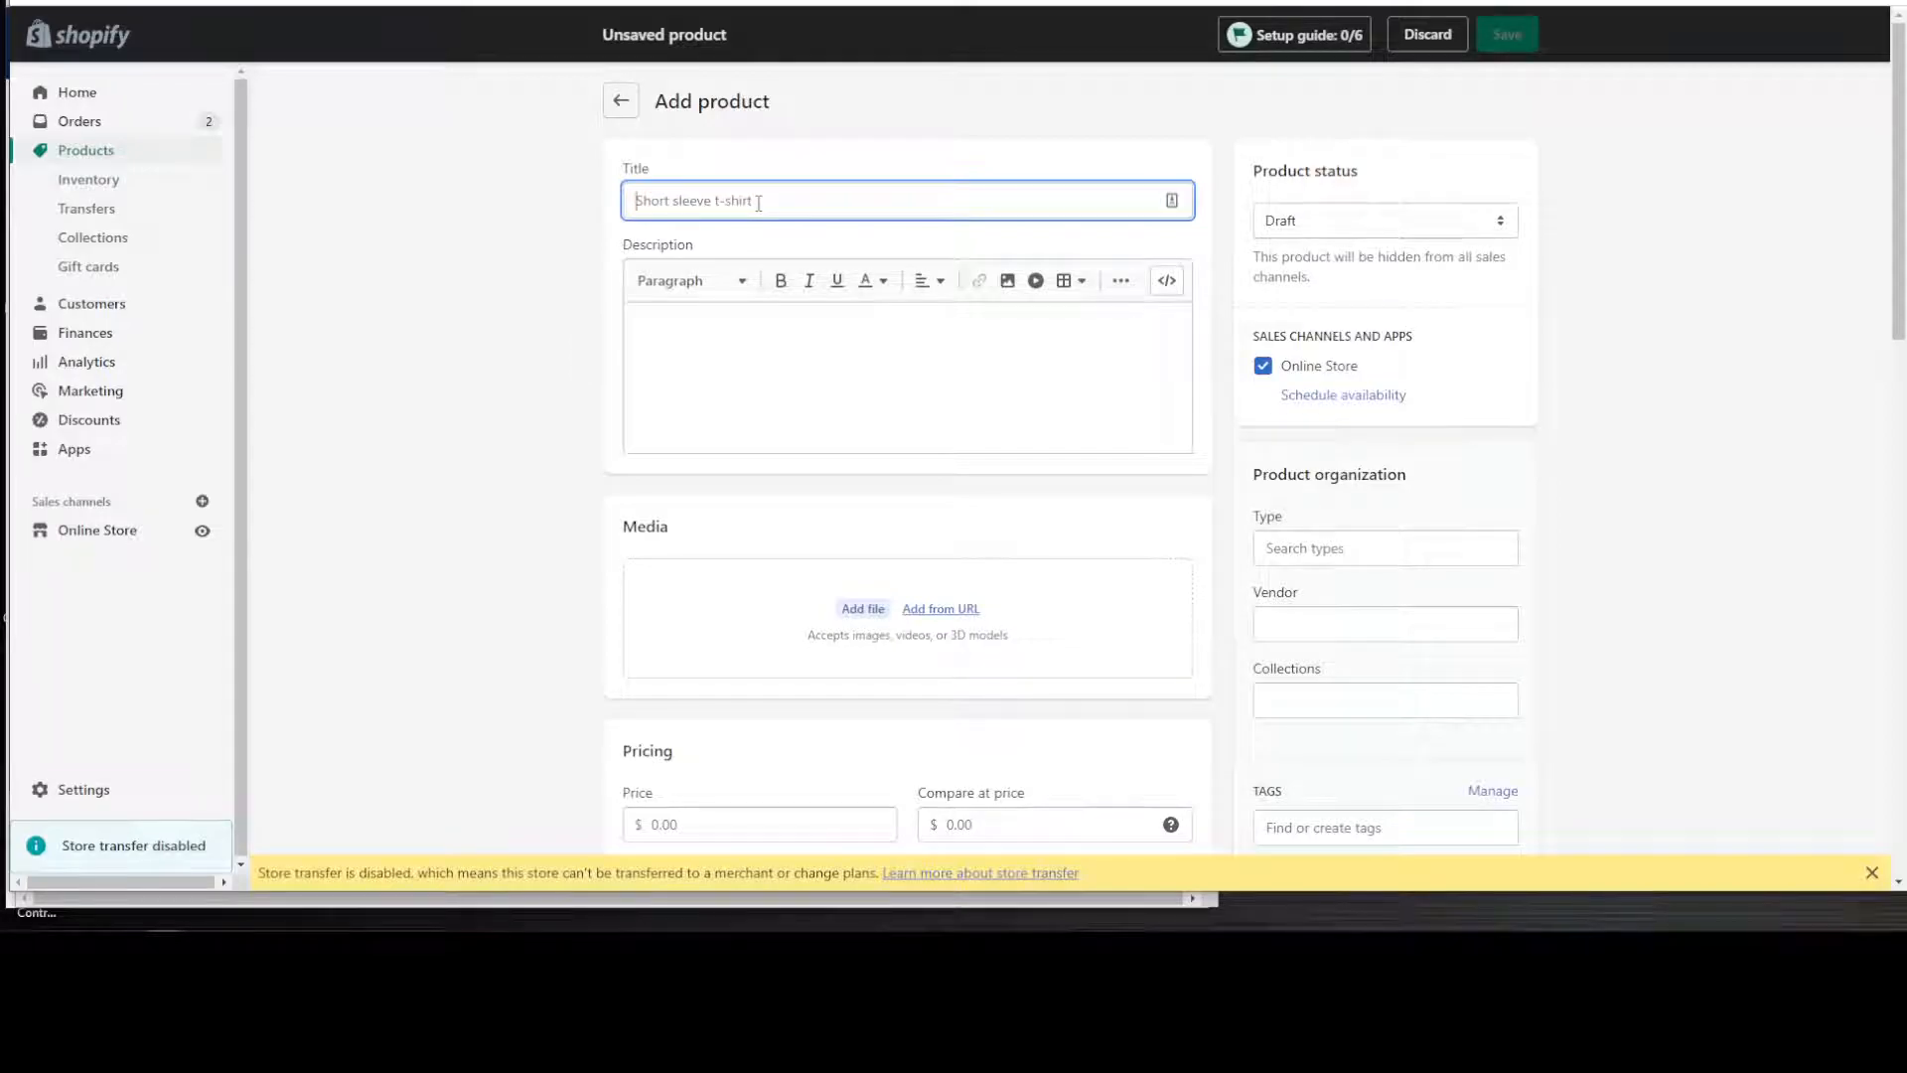
pyautogui.write('Yarn - Purple')
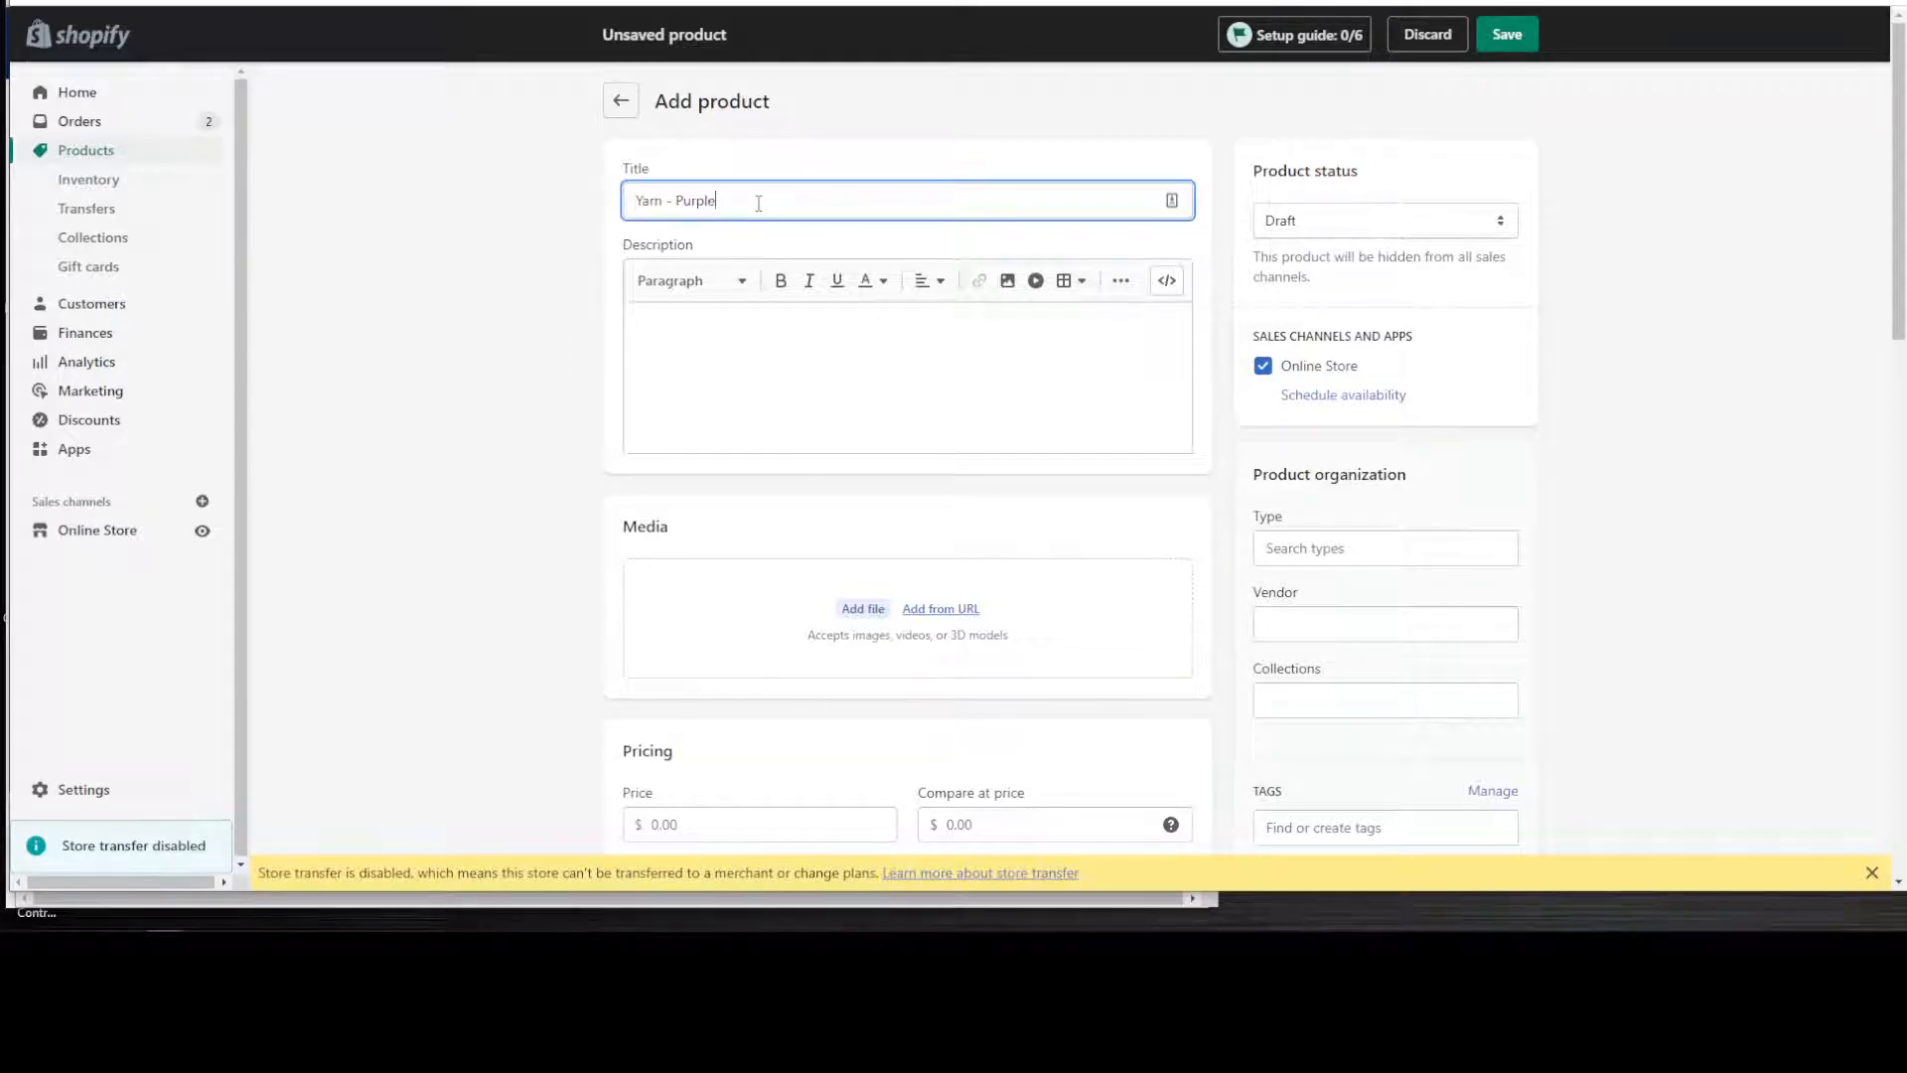
pyautogui.click(678, 353)
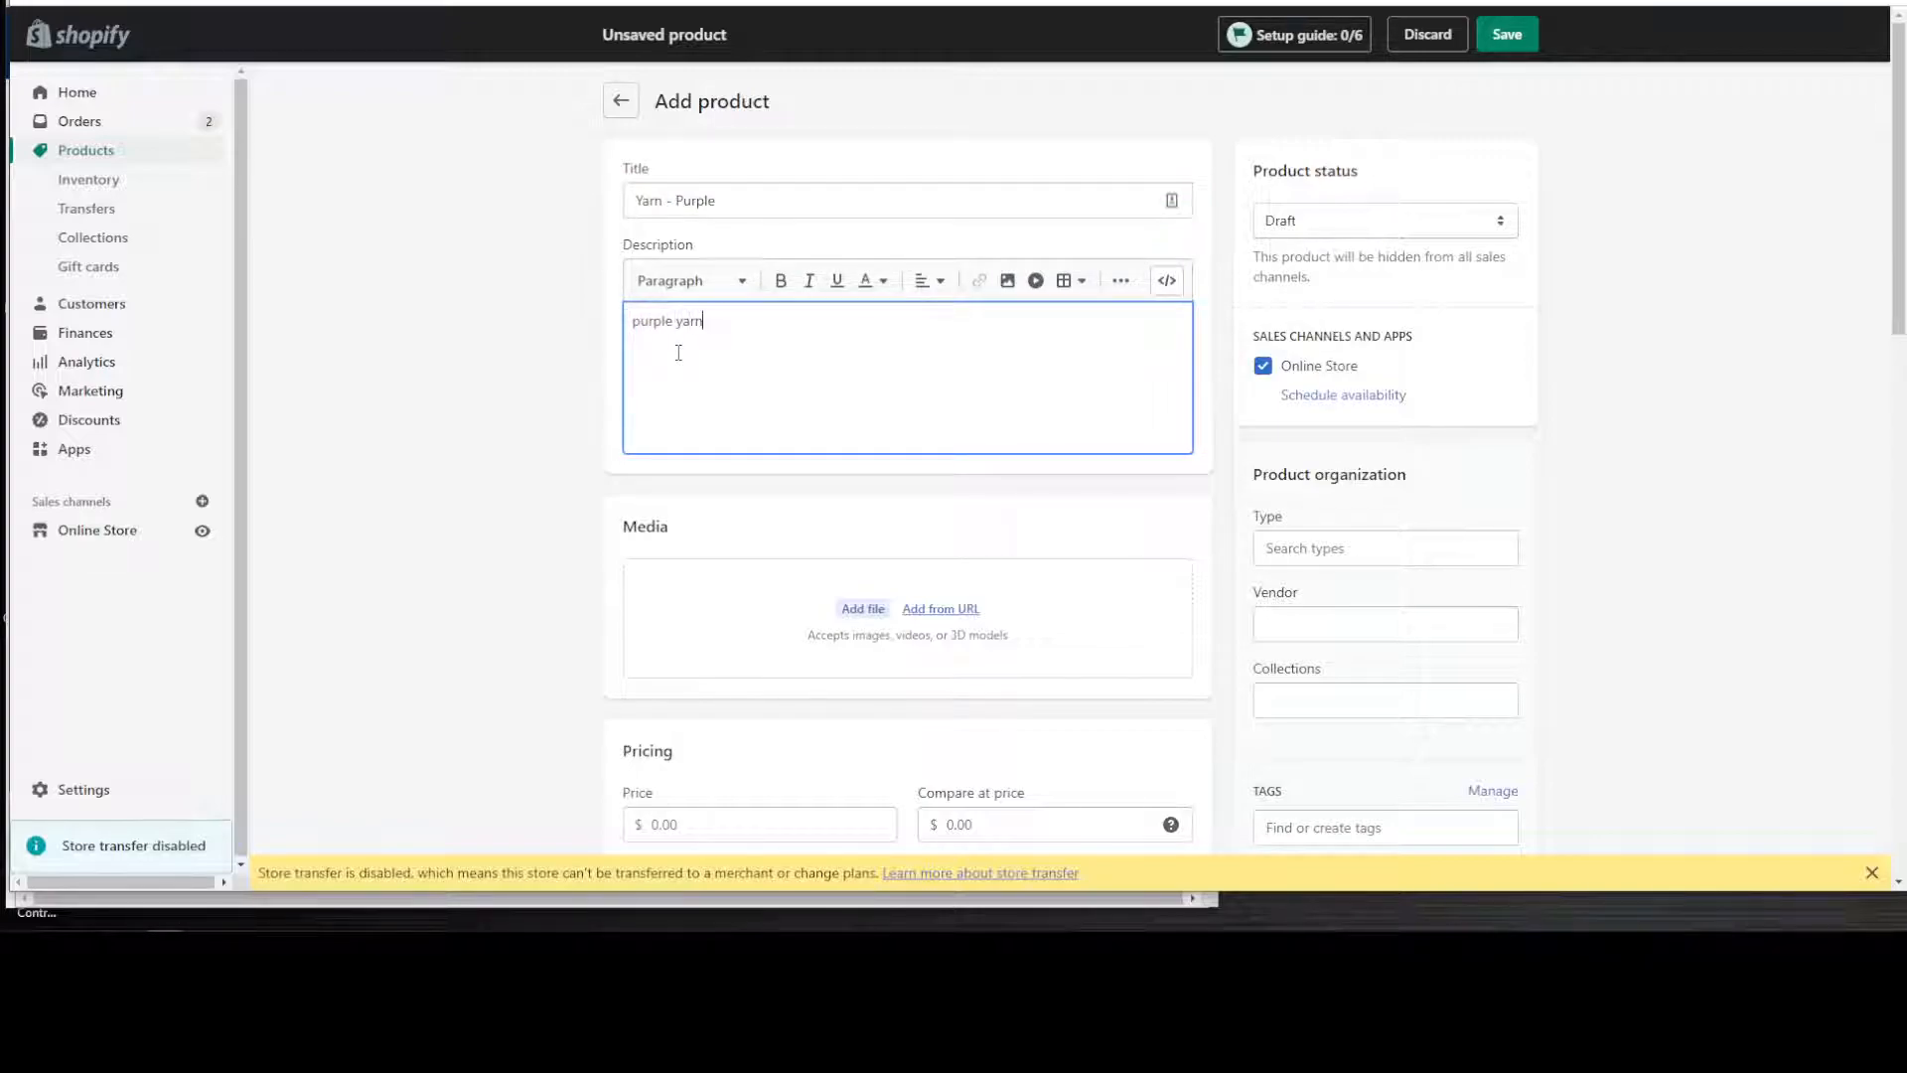
# Step: Set the new product's price to $15 and its cost per item to $5
pyautogui.scroll(-2, 656, 476)
pyautogui.click(655, 623)
pyautogui.write('15')
pyautogui.click(642, 776)
pyautogui.click(648, 773)
pyautogui.write('5')
# Step: Set the new product's available quantity to 20 at the store location and save the product
pyautogui.scroll(-4, 641, 715)
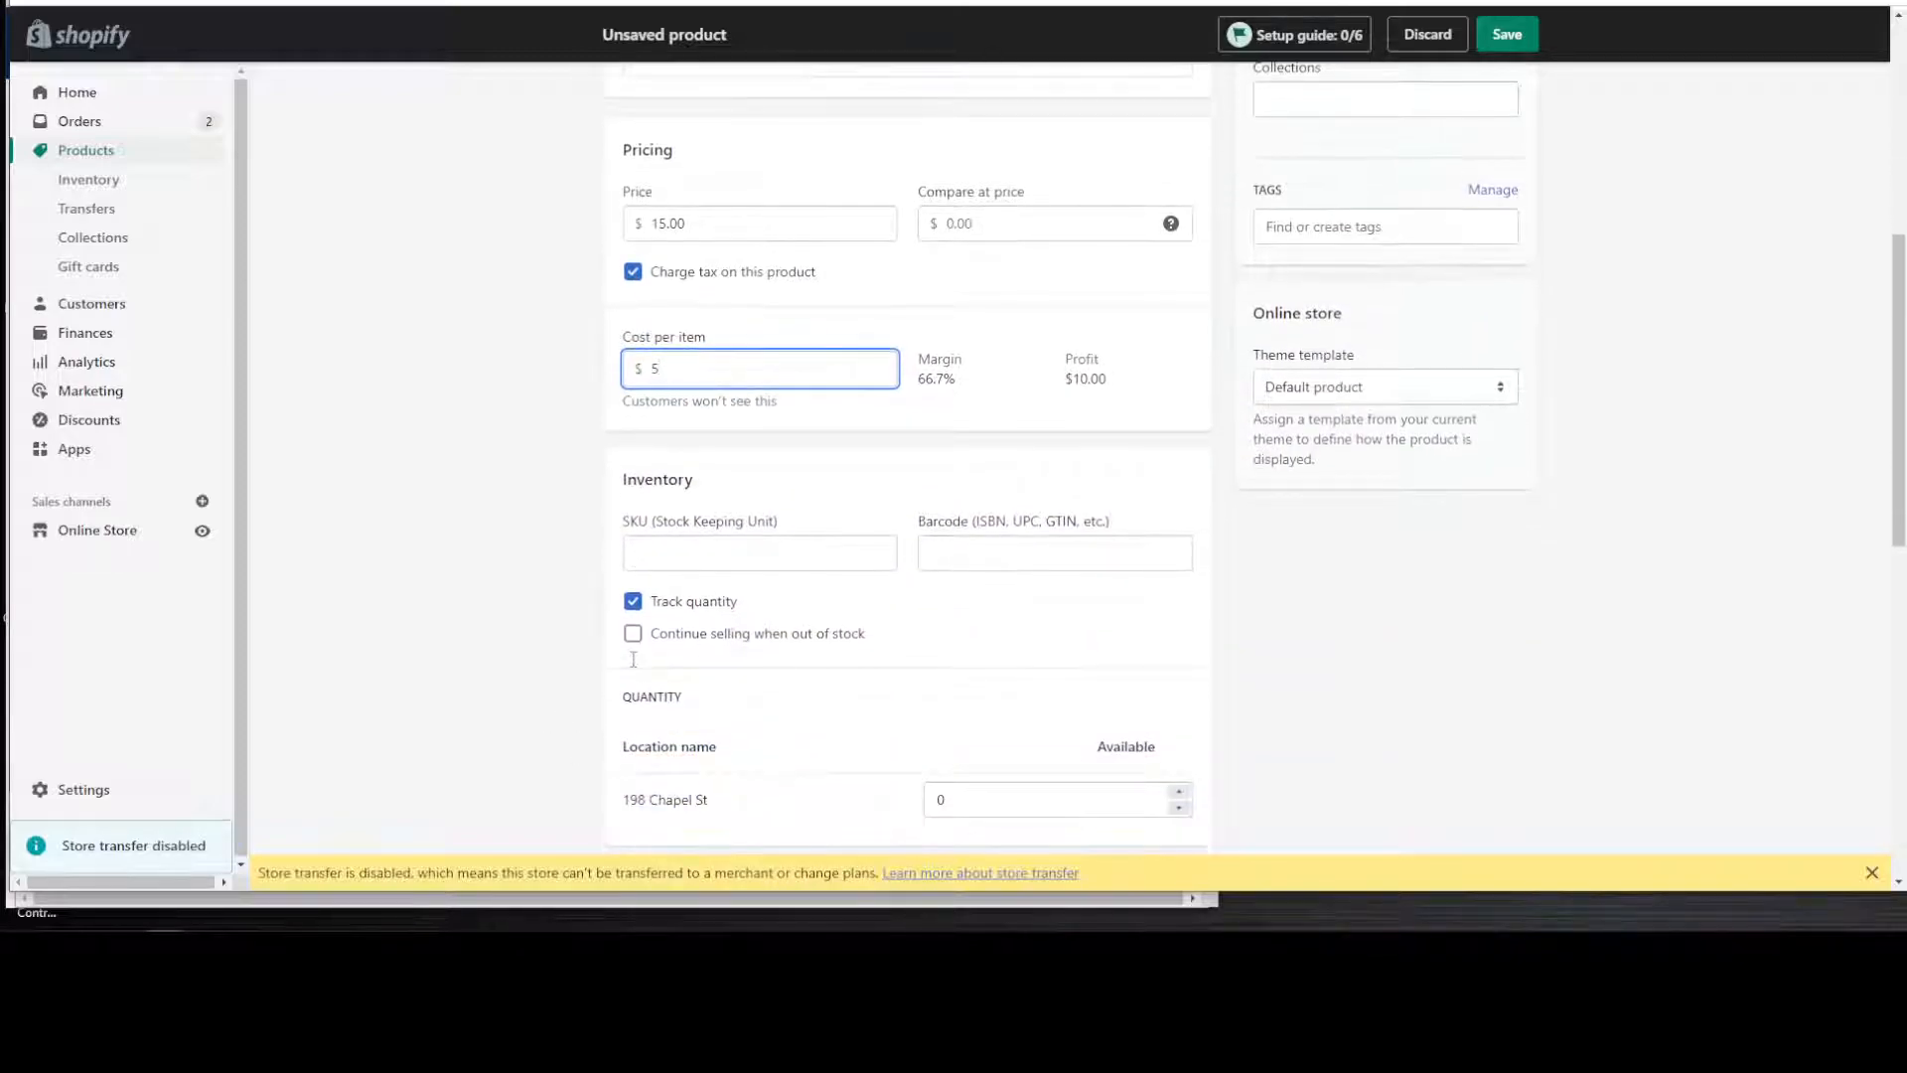
pyautogui.scroll(-1, 566, 727)
pyautogui.click(940, 701)
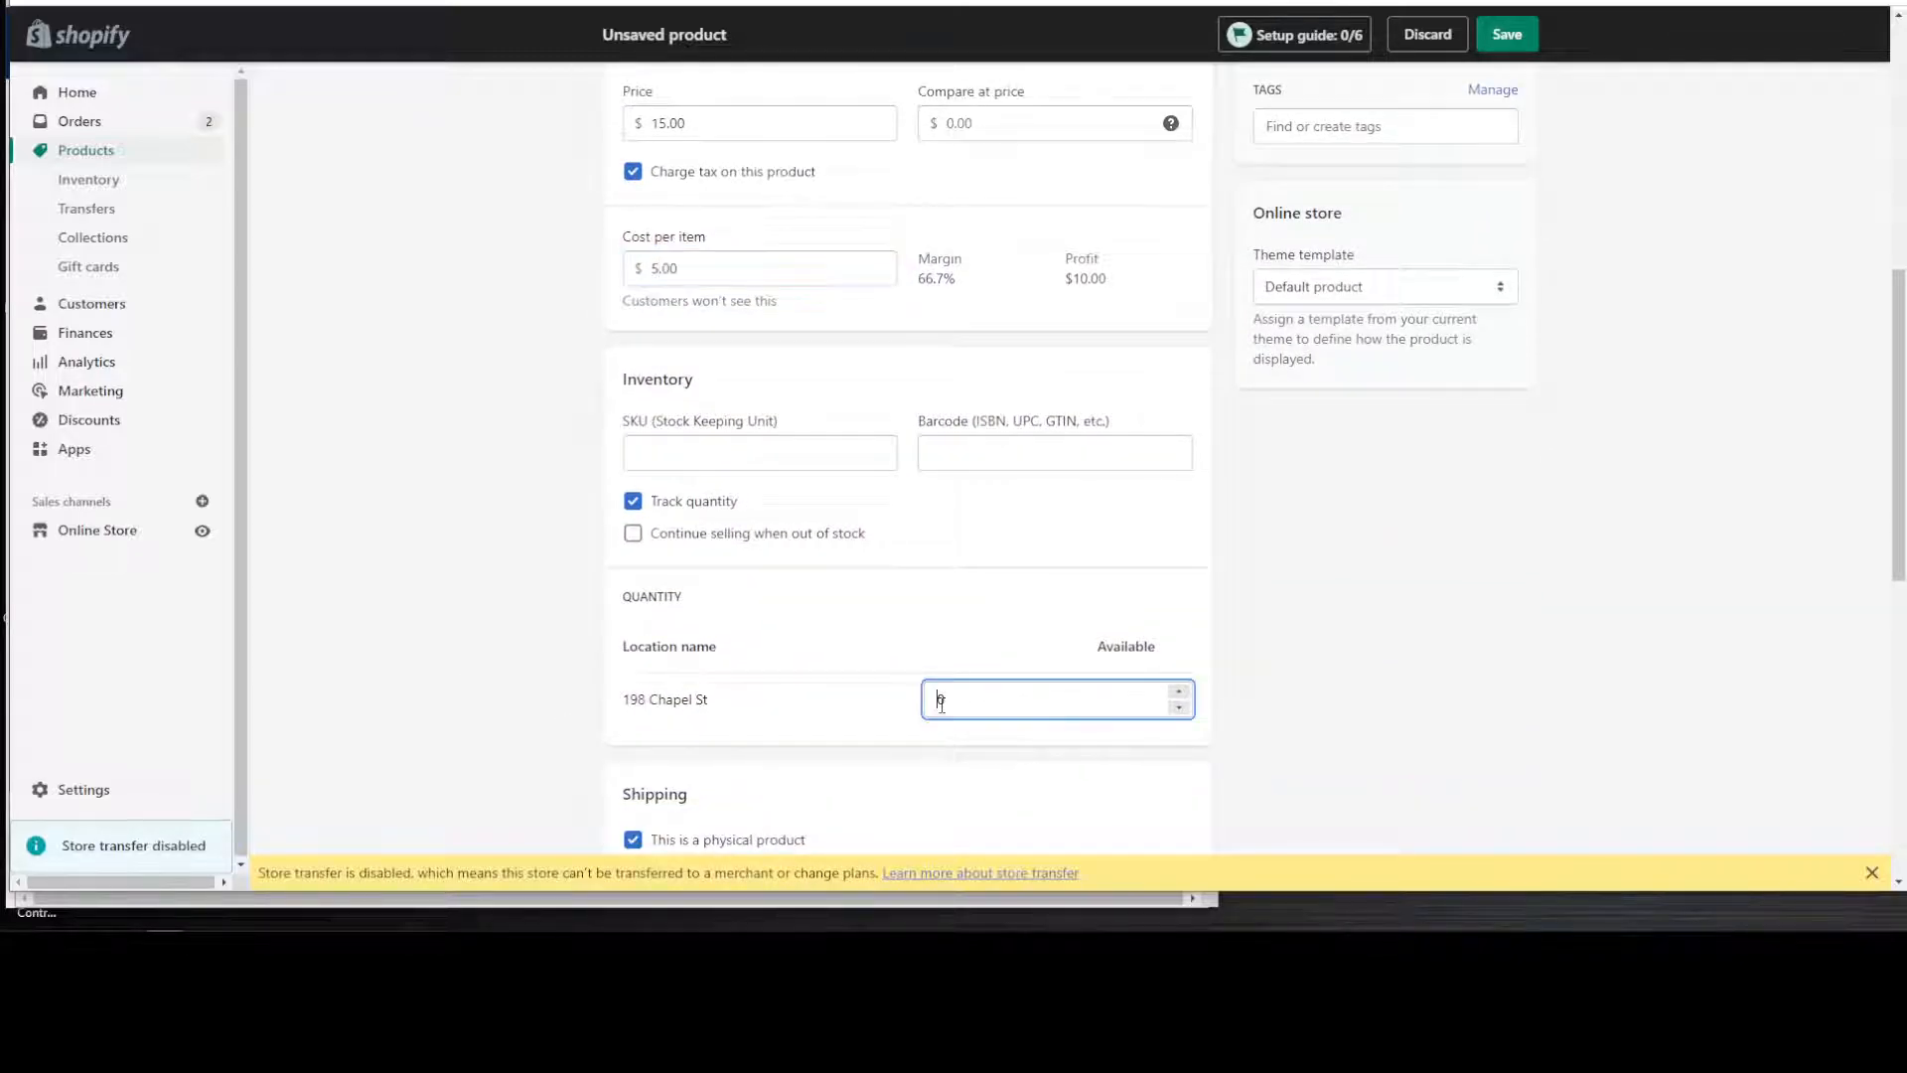
pyautogui.write('2')
pyautogui.scroll(-4, 695, 755)
pyautogui.scroll(-5, 601, 645)
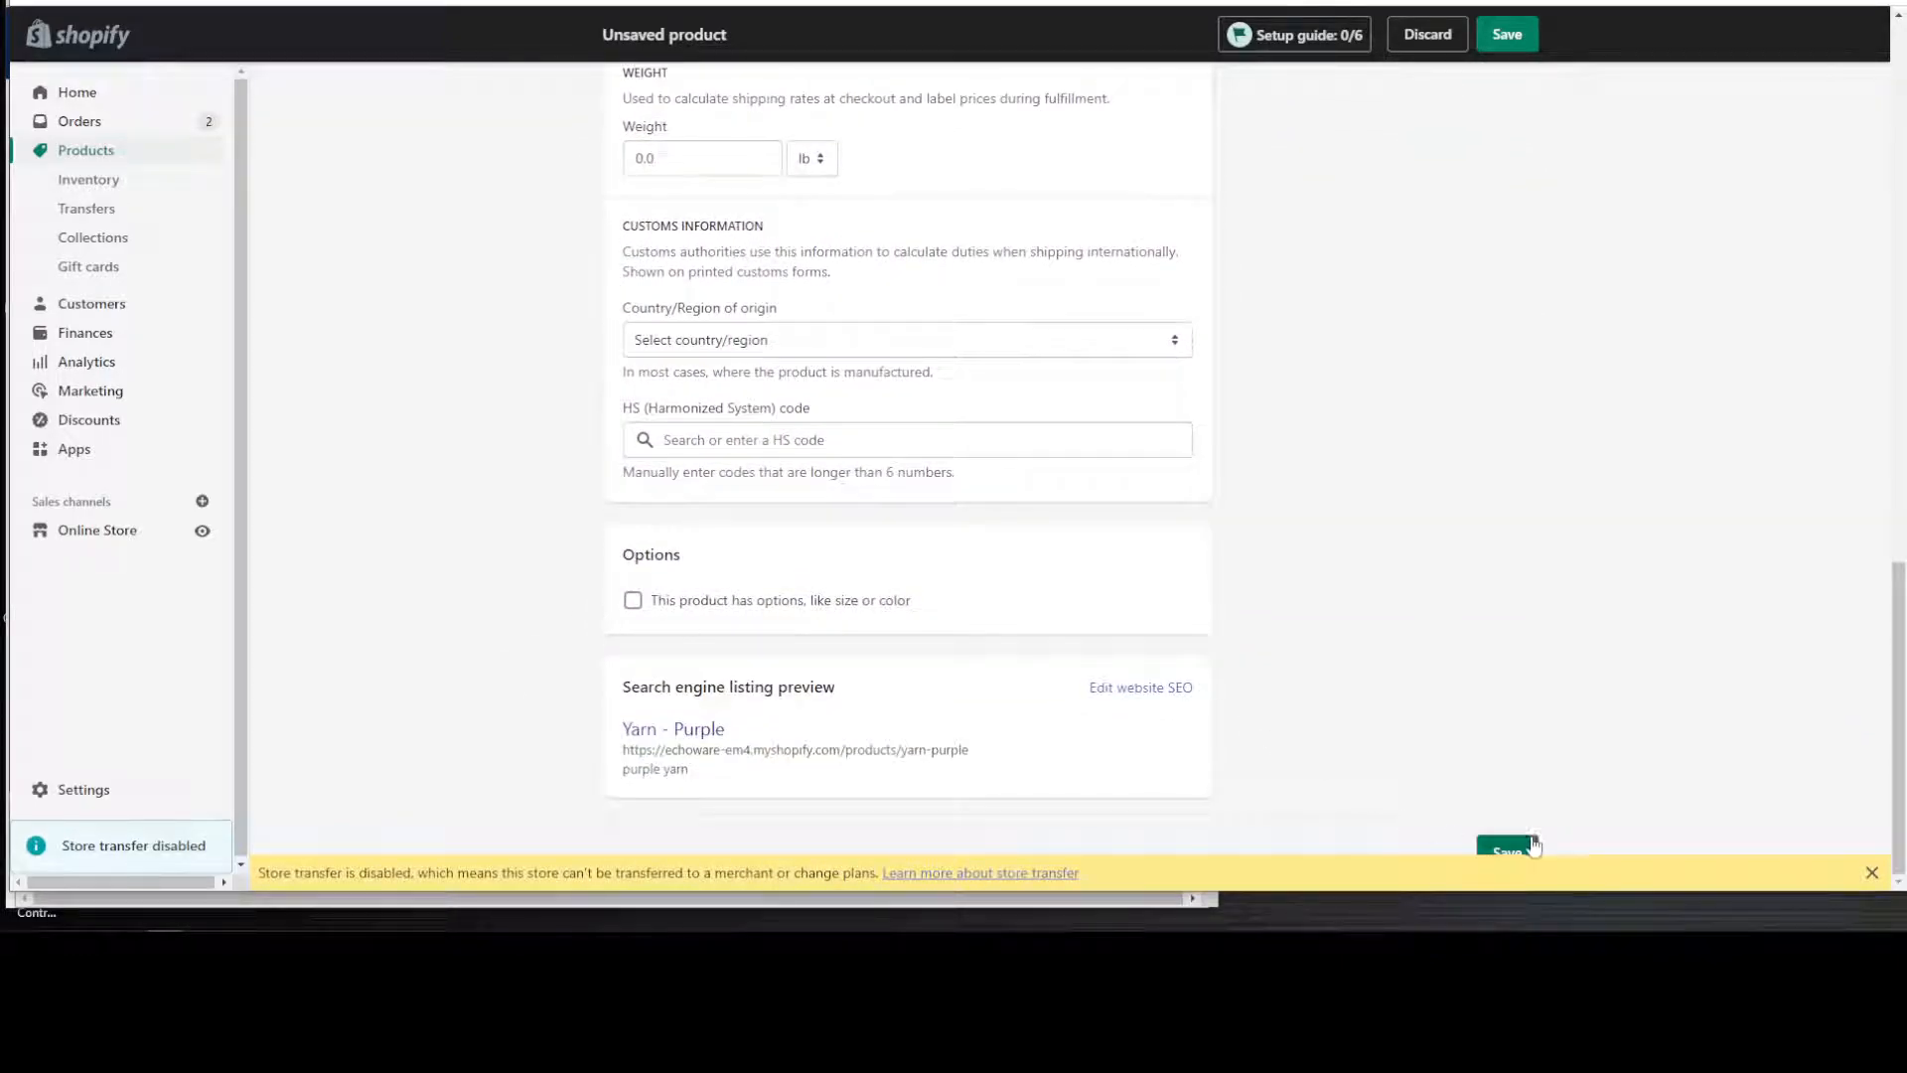
pyautogui.click(1507, 845)
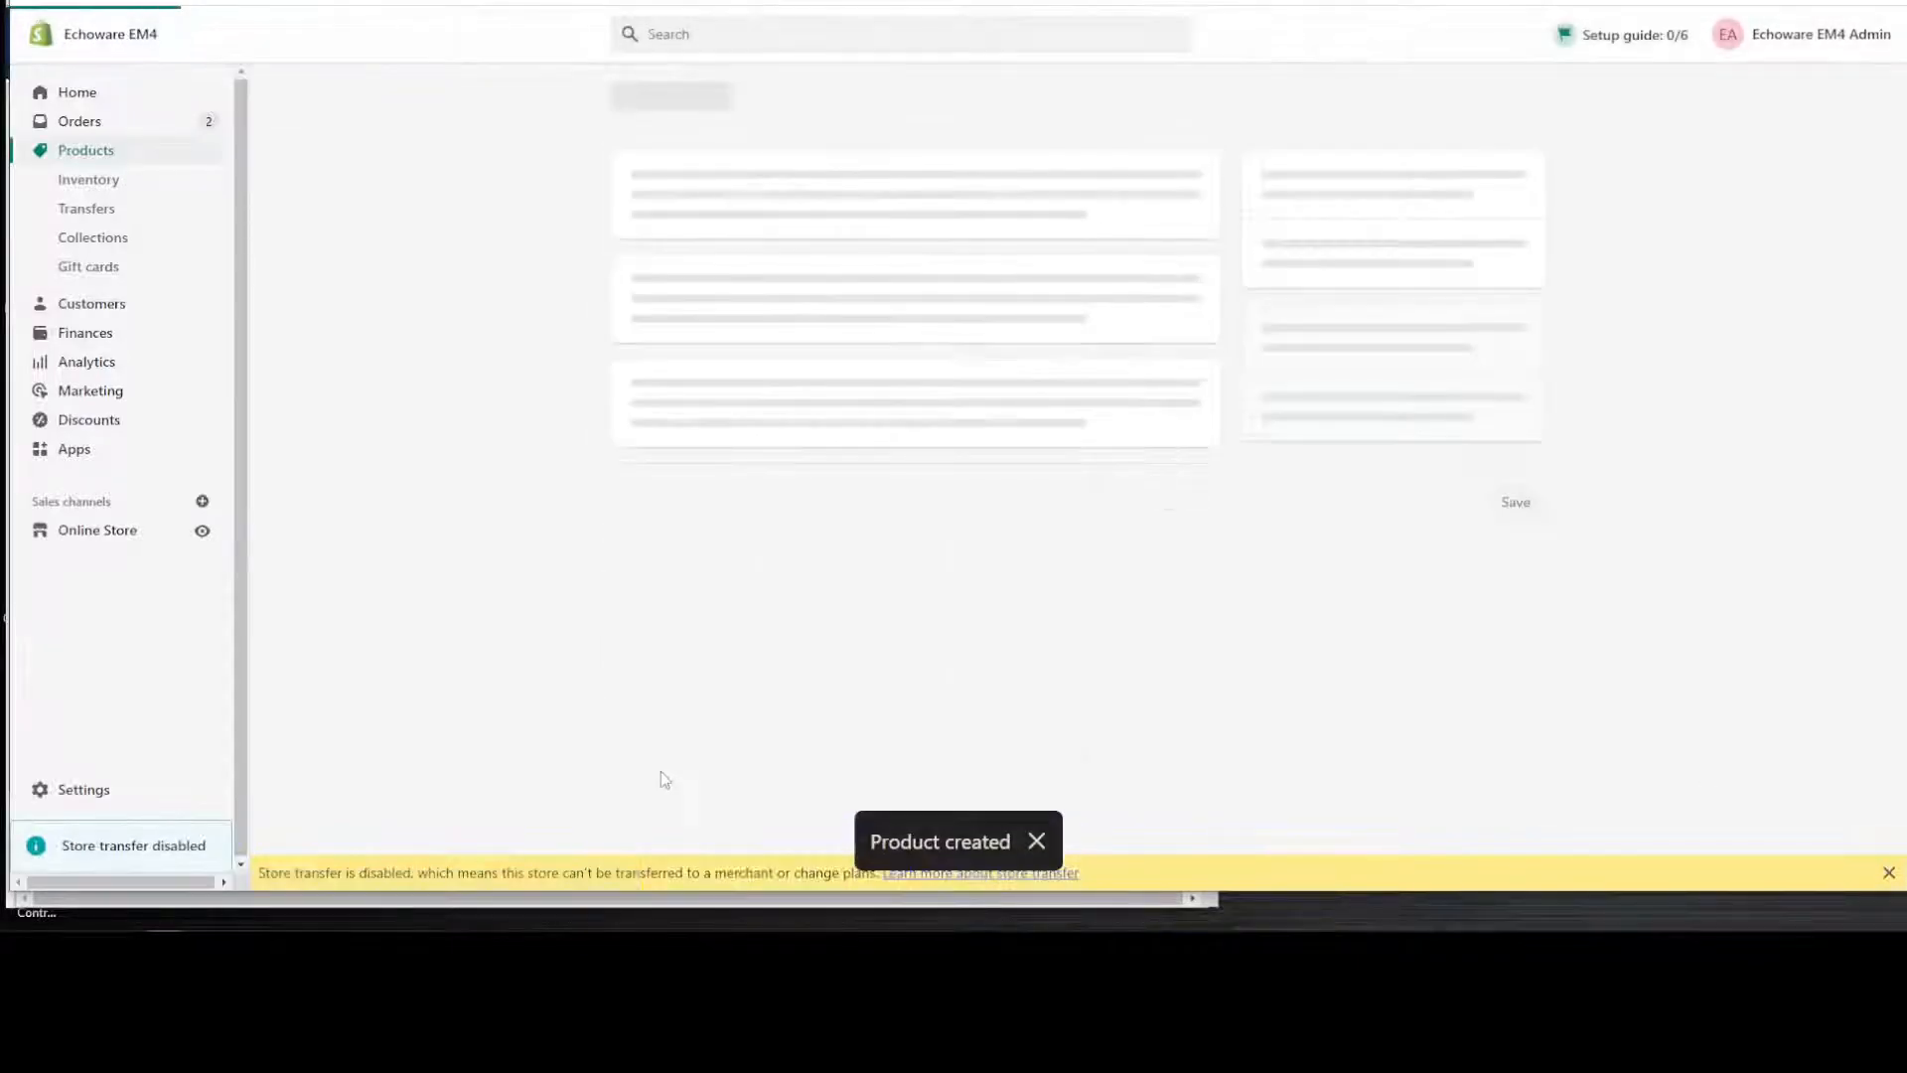
# Step: Switch to EchoWare and review the sync options for contacts and products between Shopify and QuickBooks
pyautogui.moveTo(681, 922)
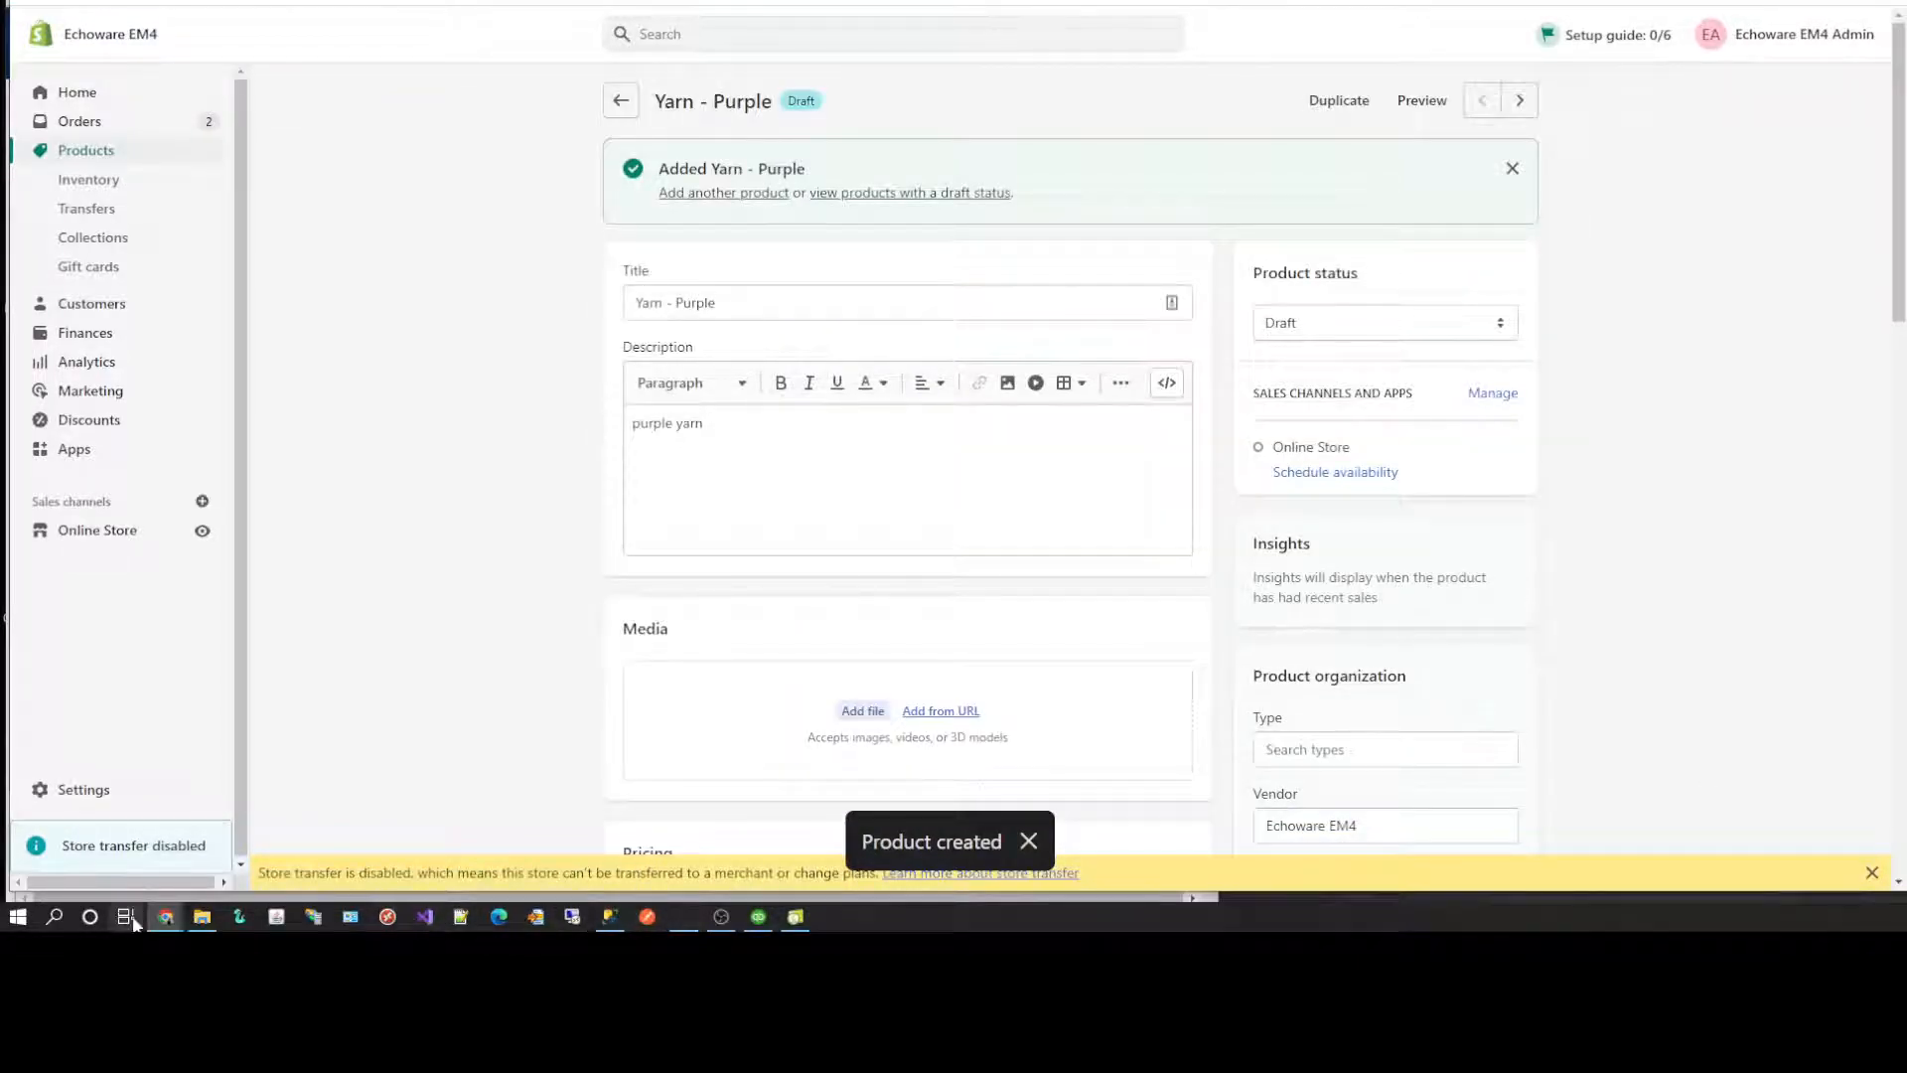
pyautogui.moveTo(166, 915)
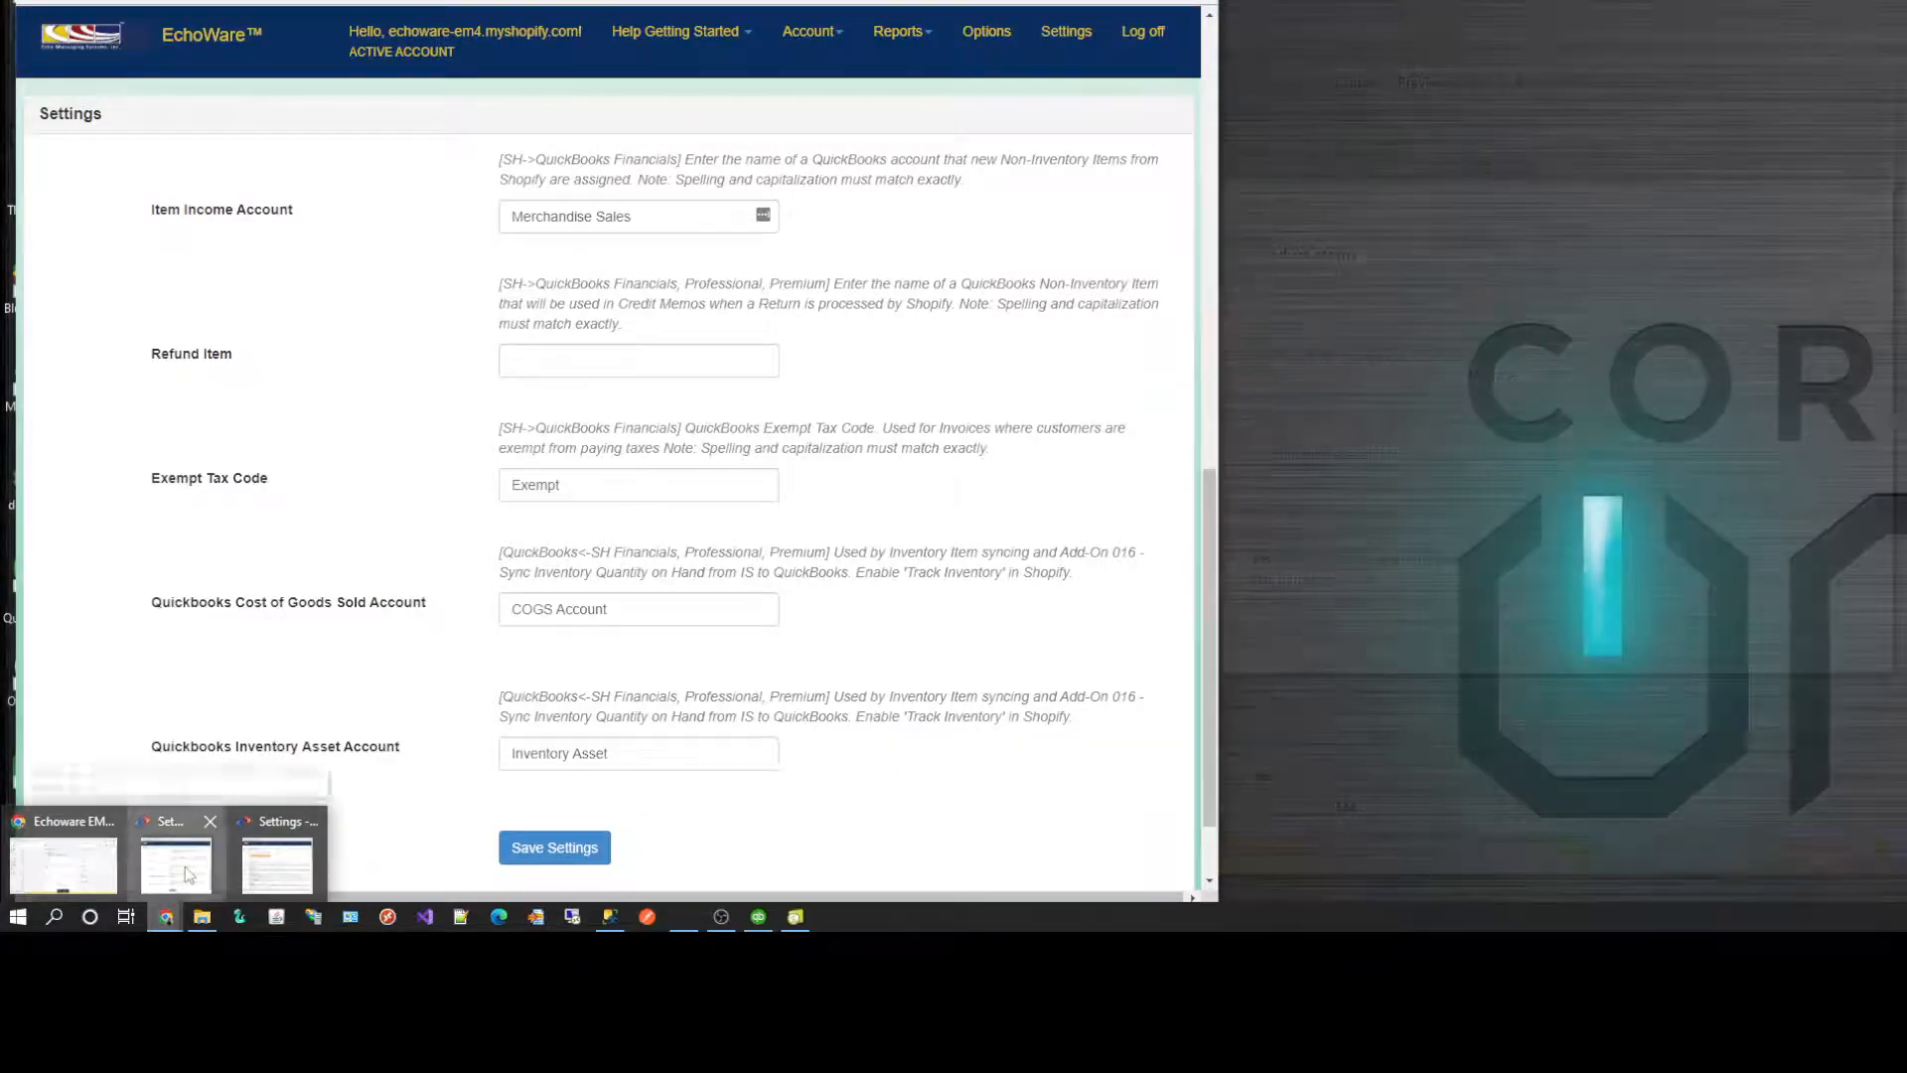
pyautogui.click(186, 874)
pyautogui.scroll(-2, 486, 502)
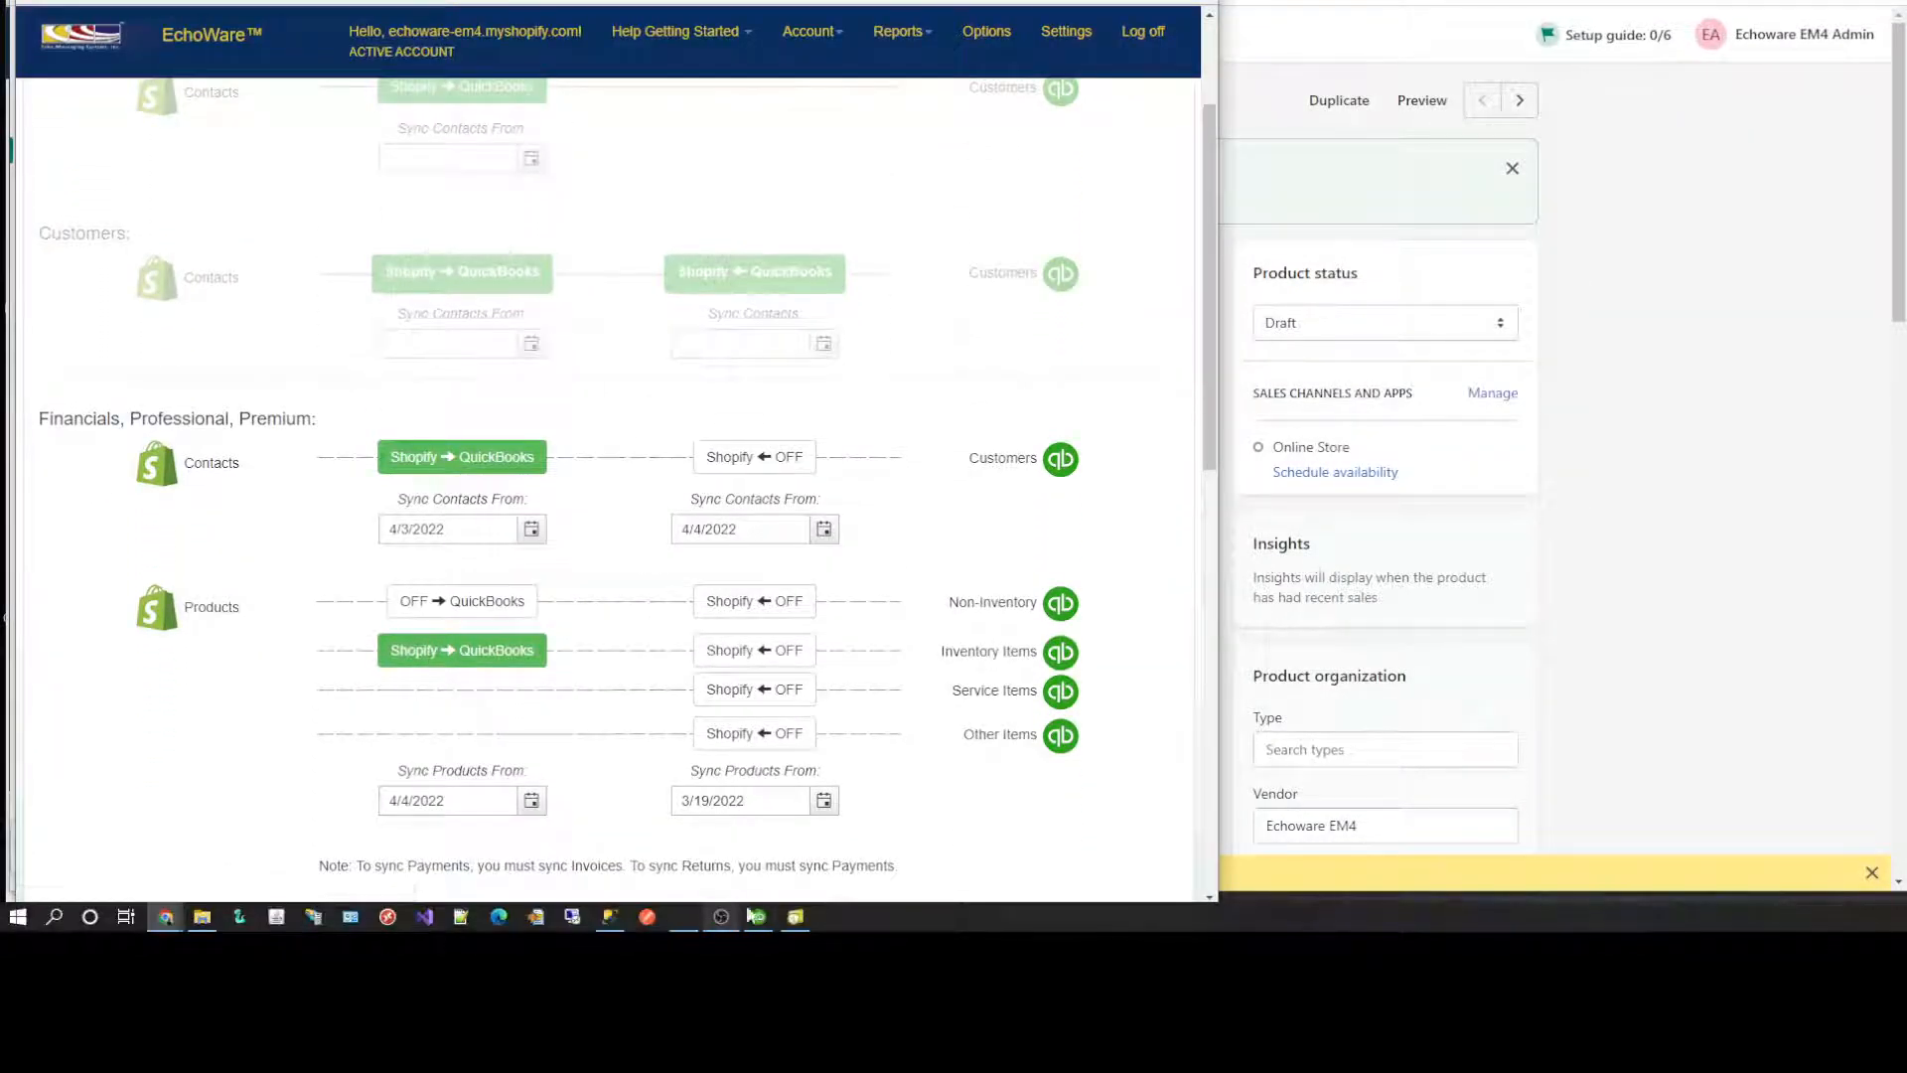
# Step: Switch to QuickBooks and the Web Connector and run the update for the Shopify EchoWare(tm) Connector
pyautogui.click(759, 916)
pyautogui.click(794, 916)
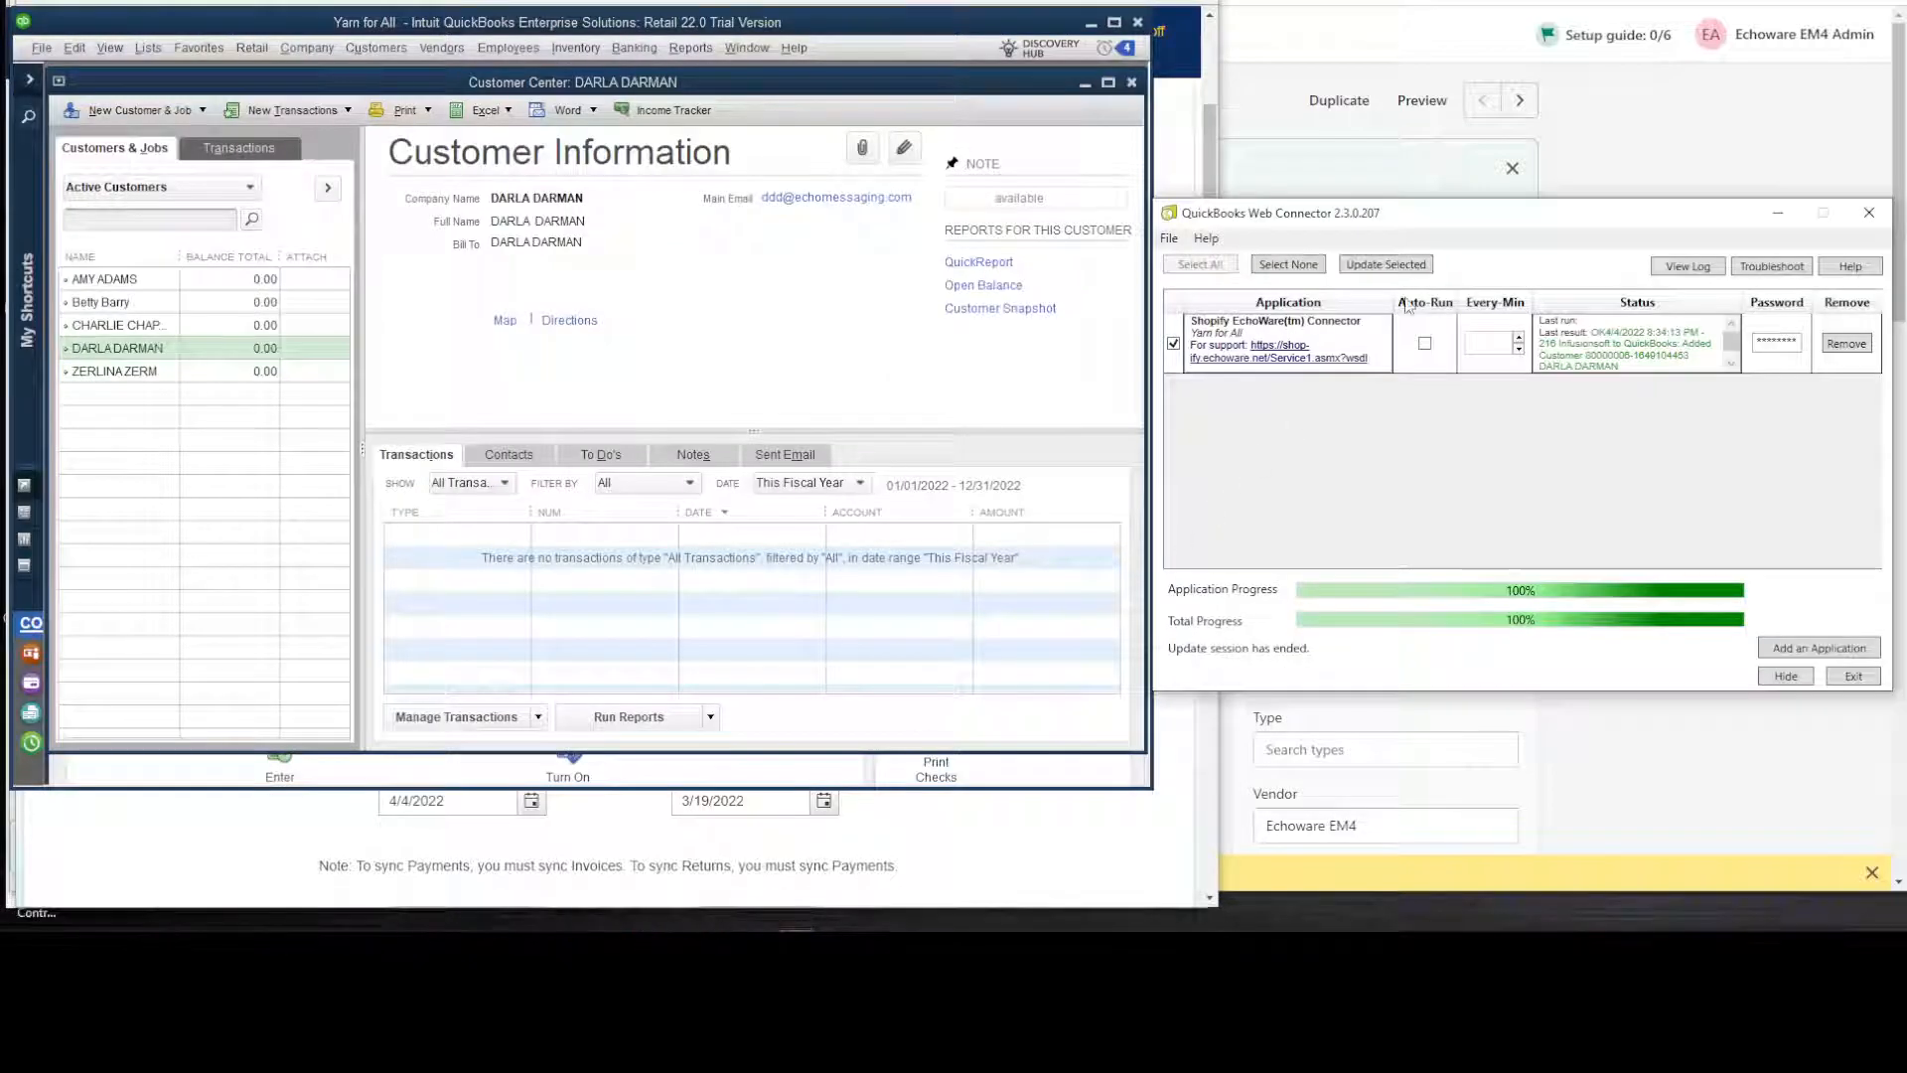
pyautogui.click(1420, 268)
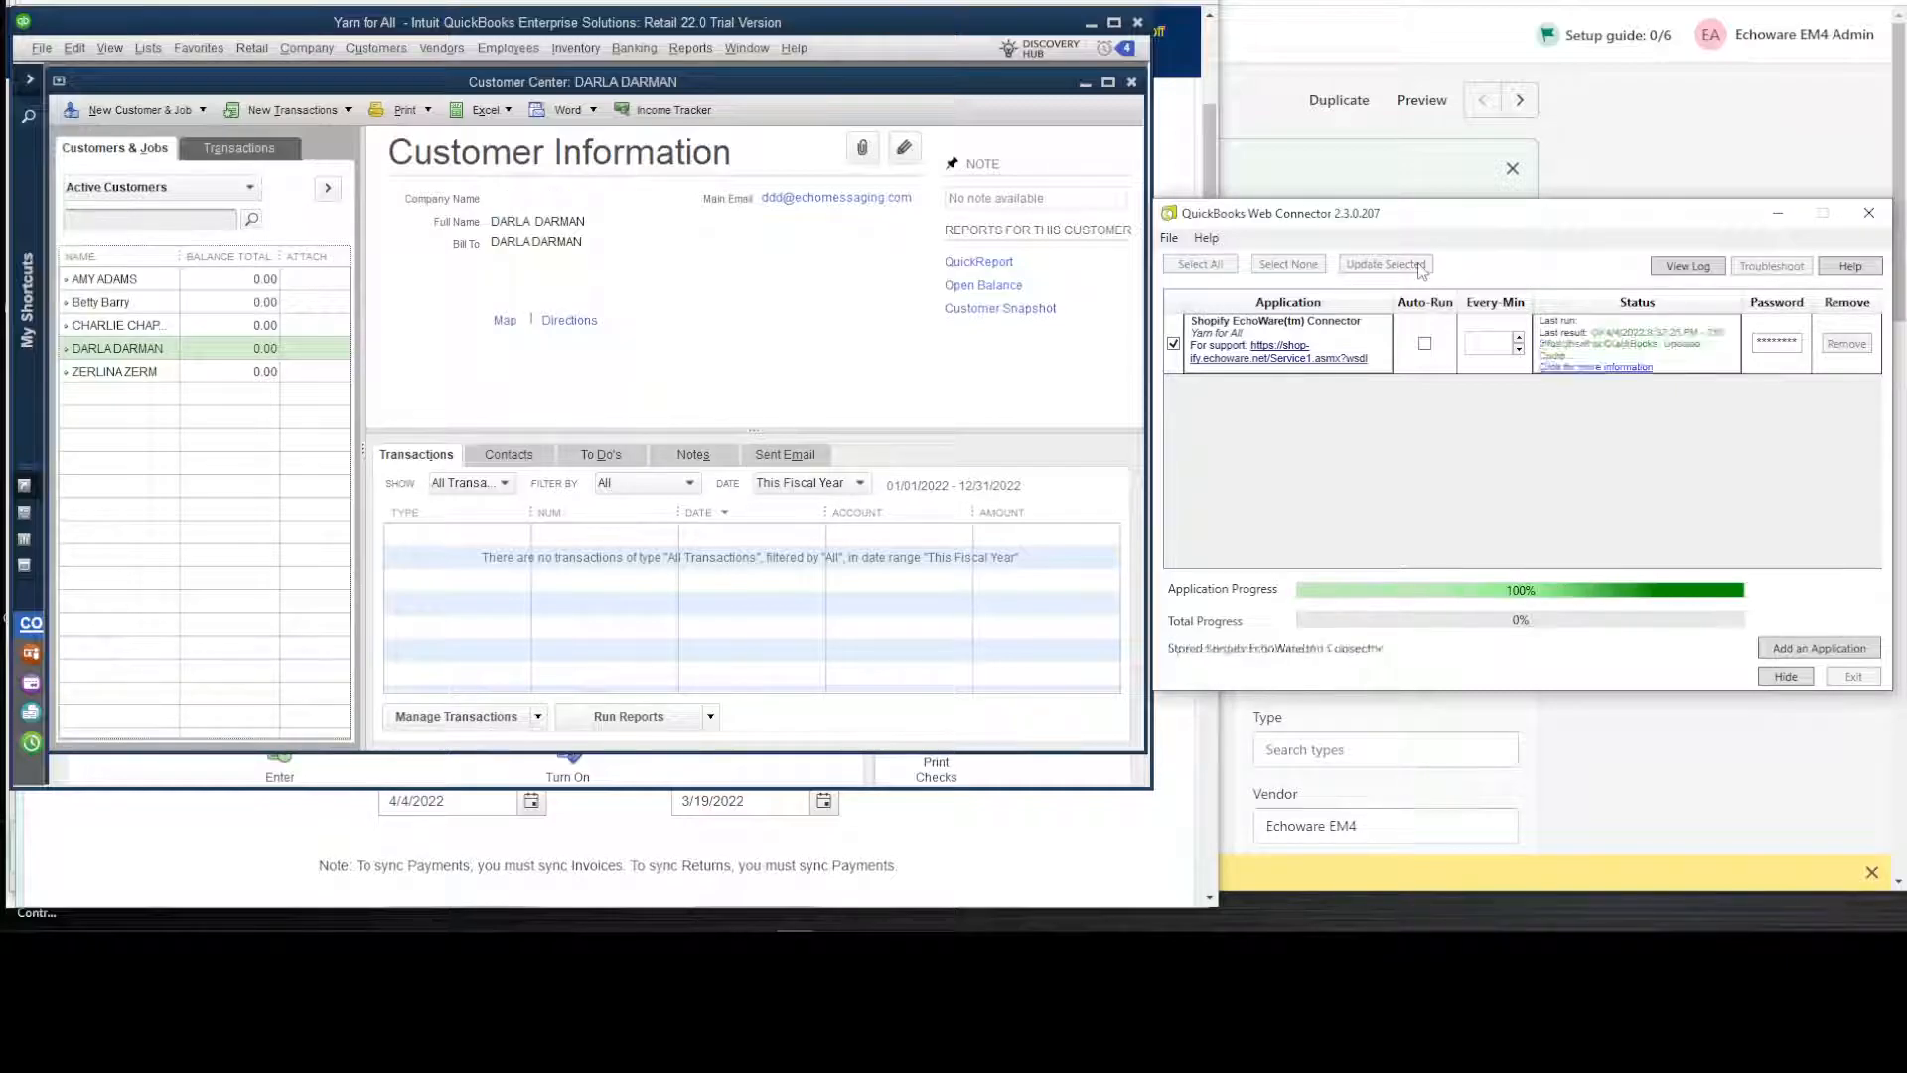
# Step: Review the connector's last result details, then check for Yarn - Purple in the QuickBooks Item List
pyautogui.click(1632, 349)
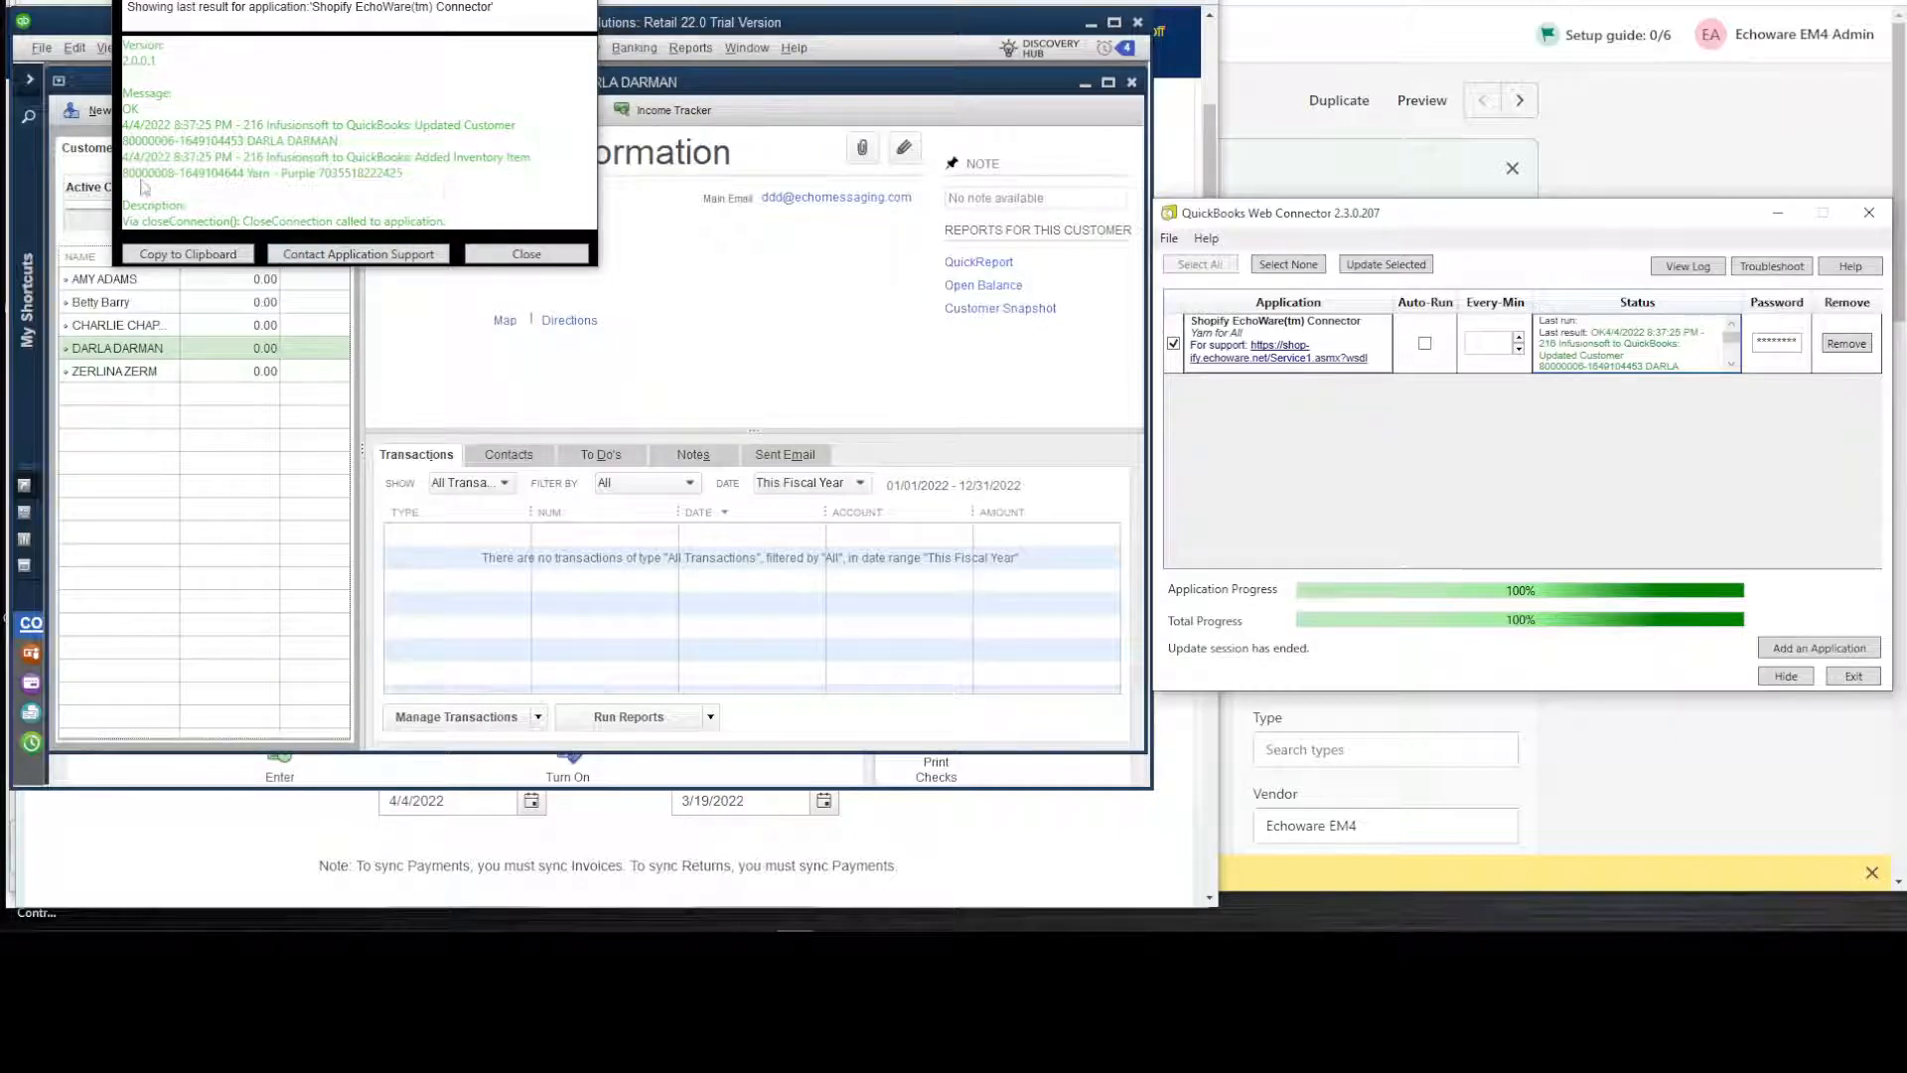
pyautogui.click(520, 255)
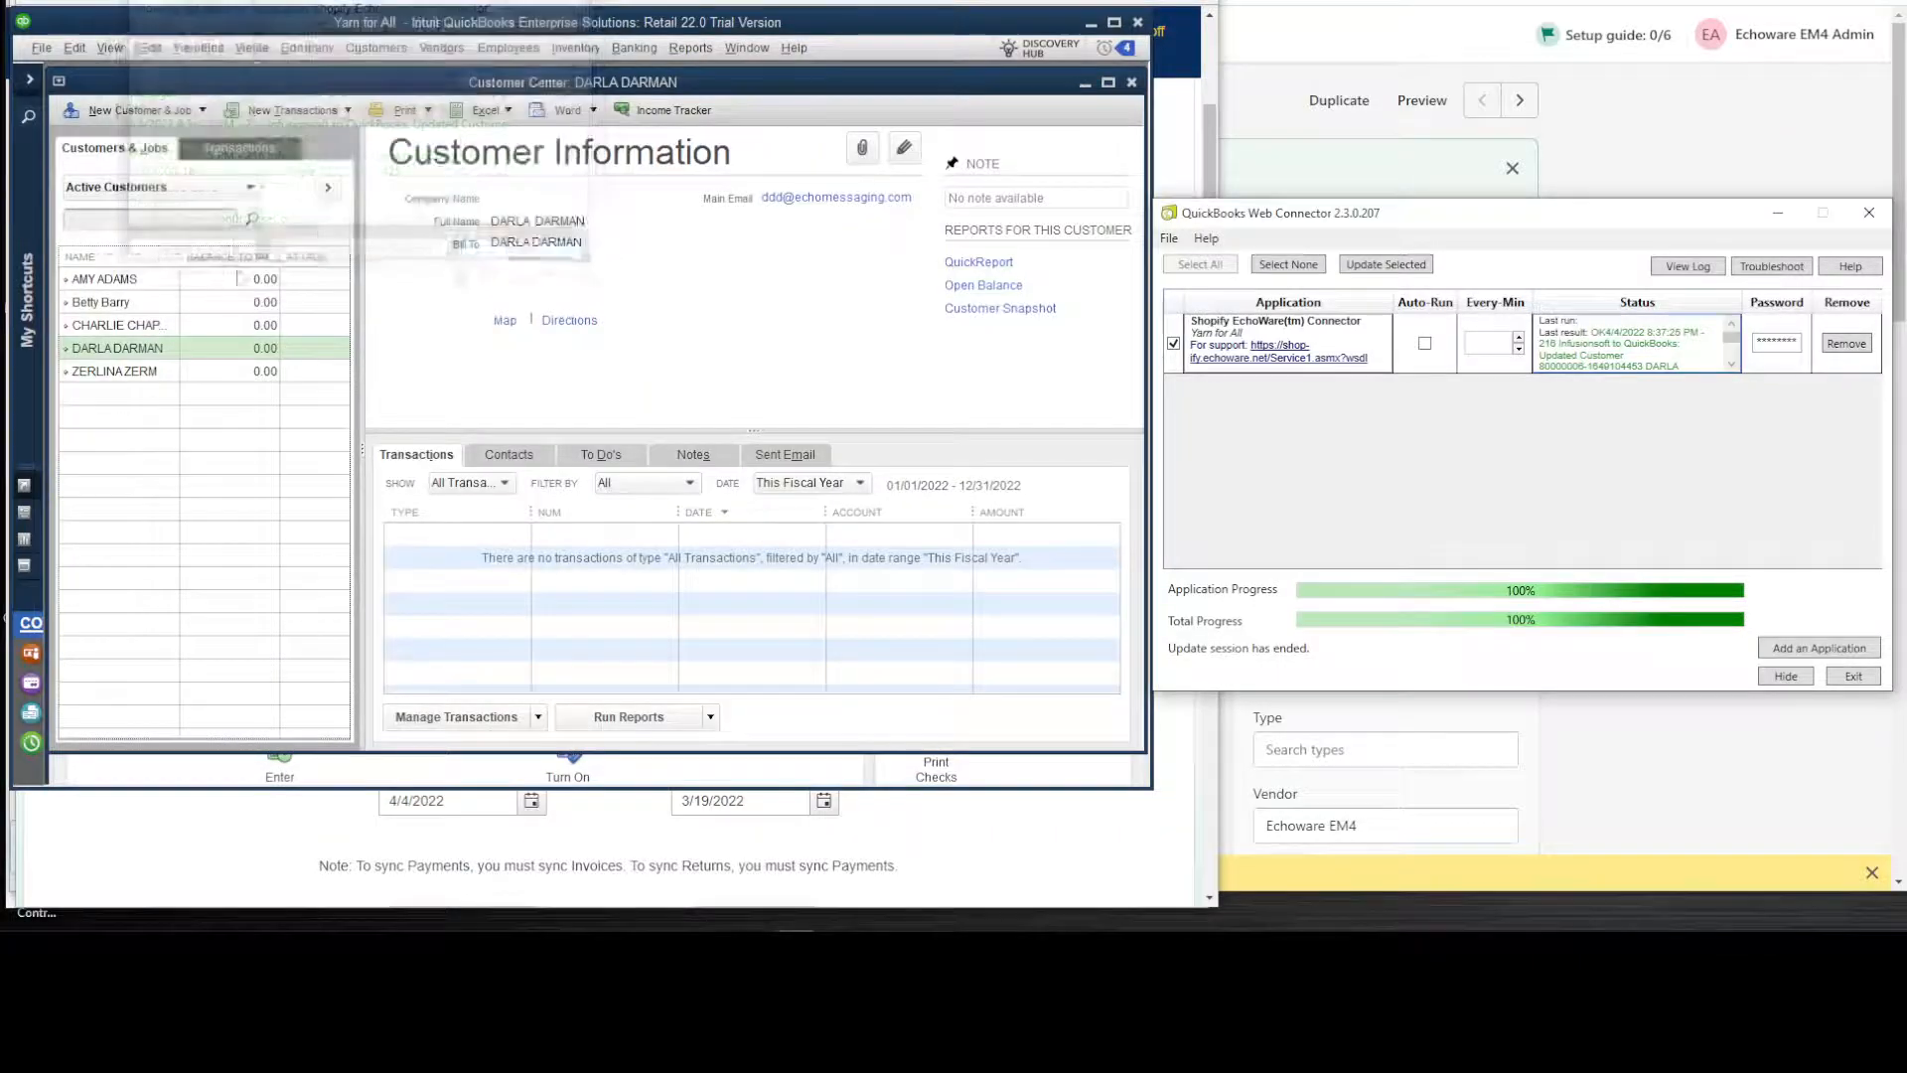
pyautogui.click(147, 48)
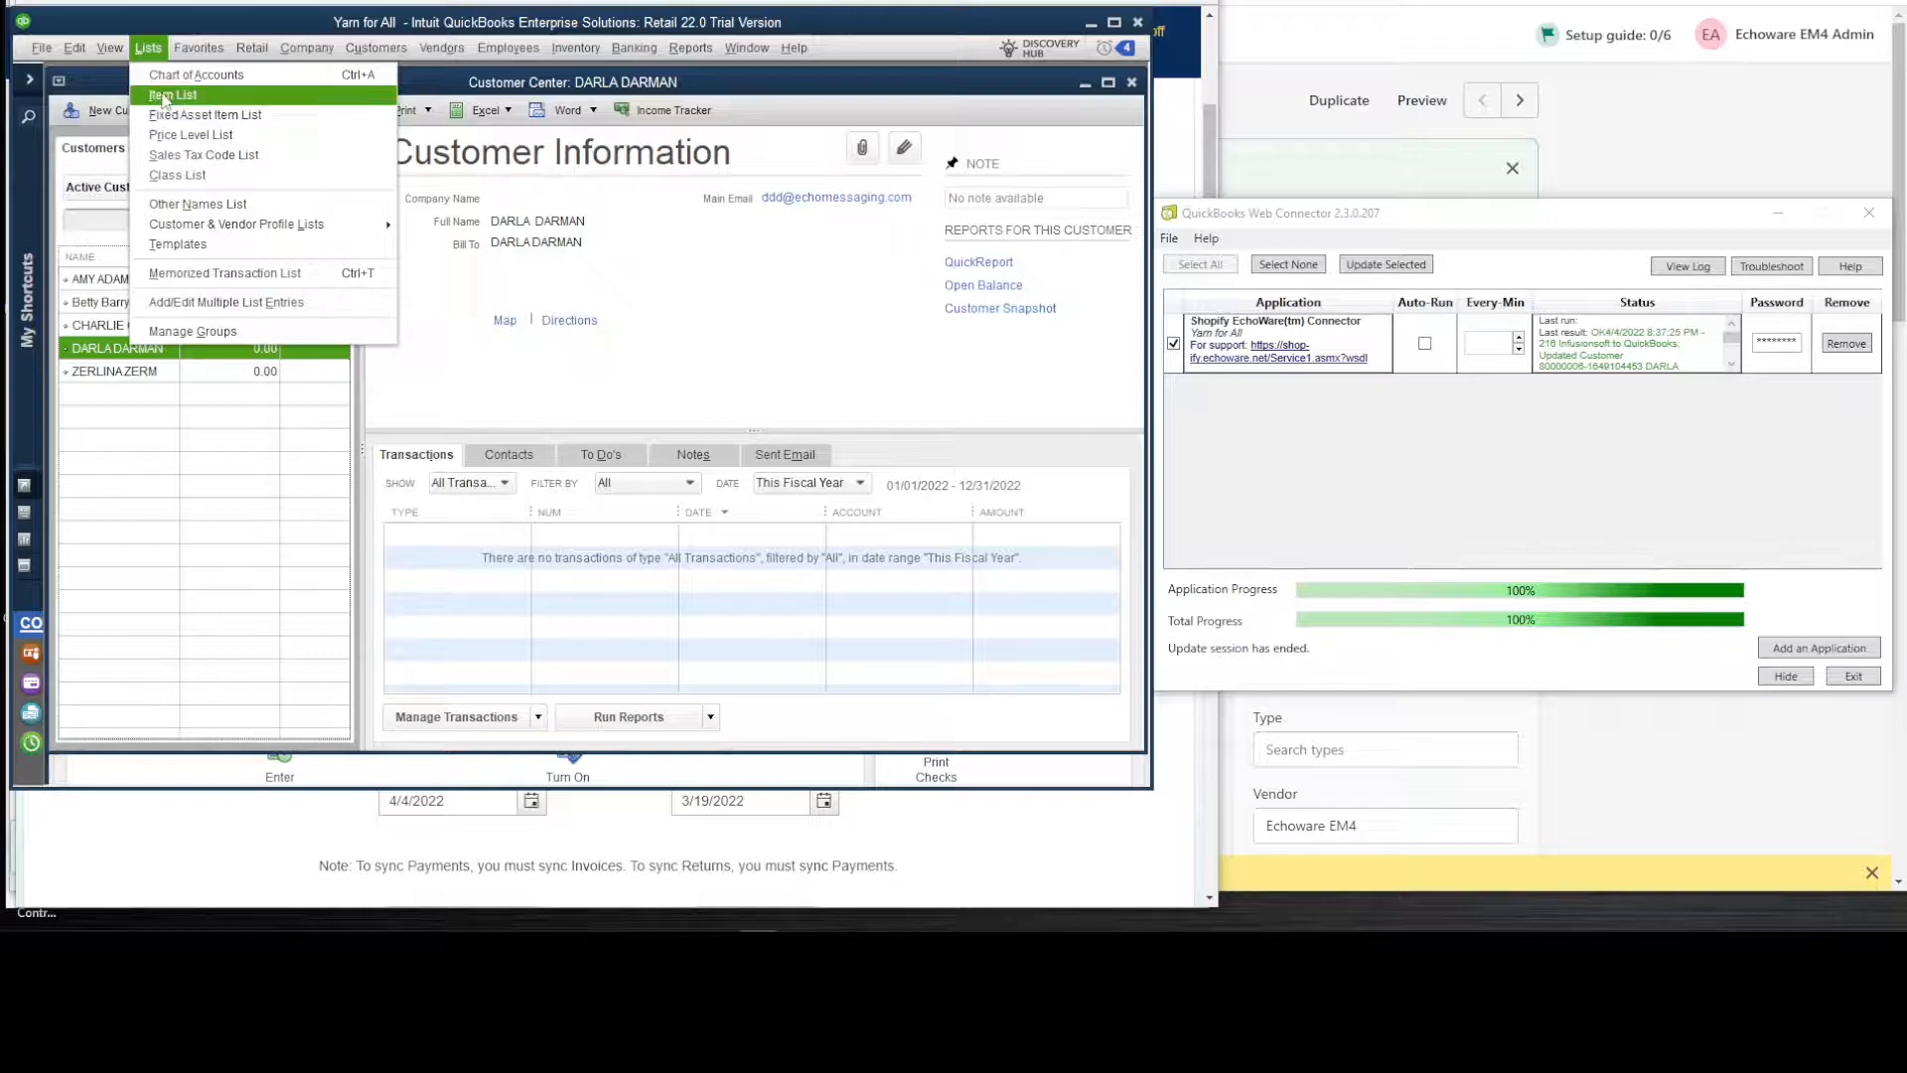
pyautogui.click(164, 96)
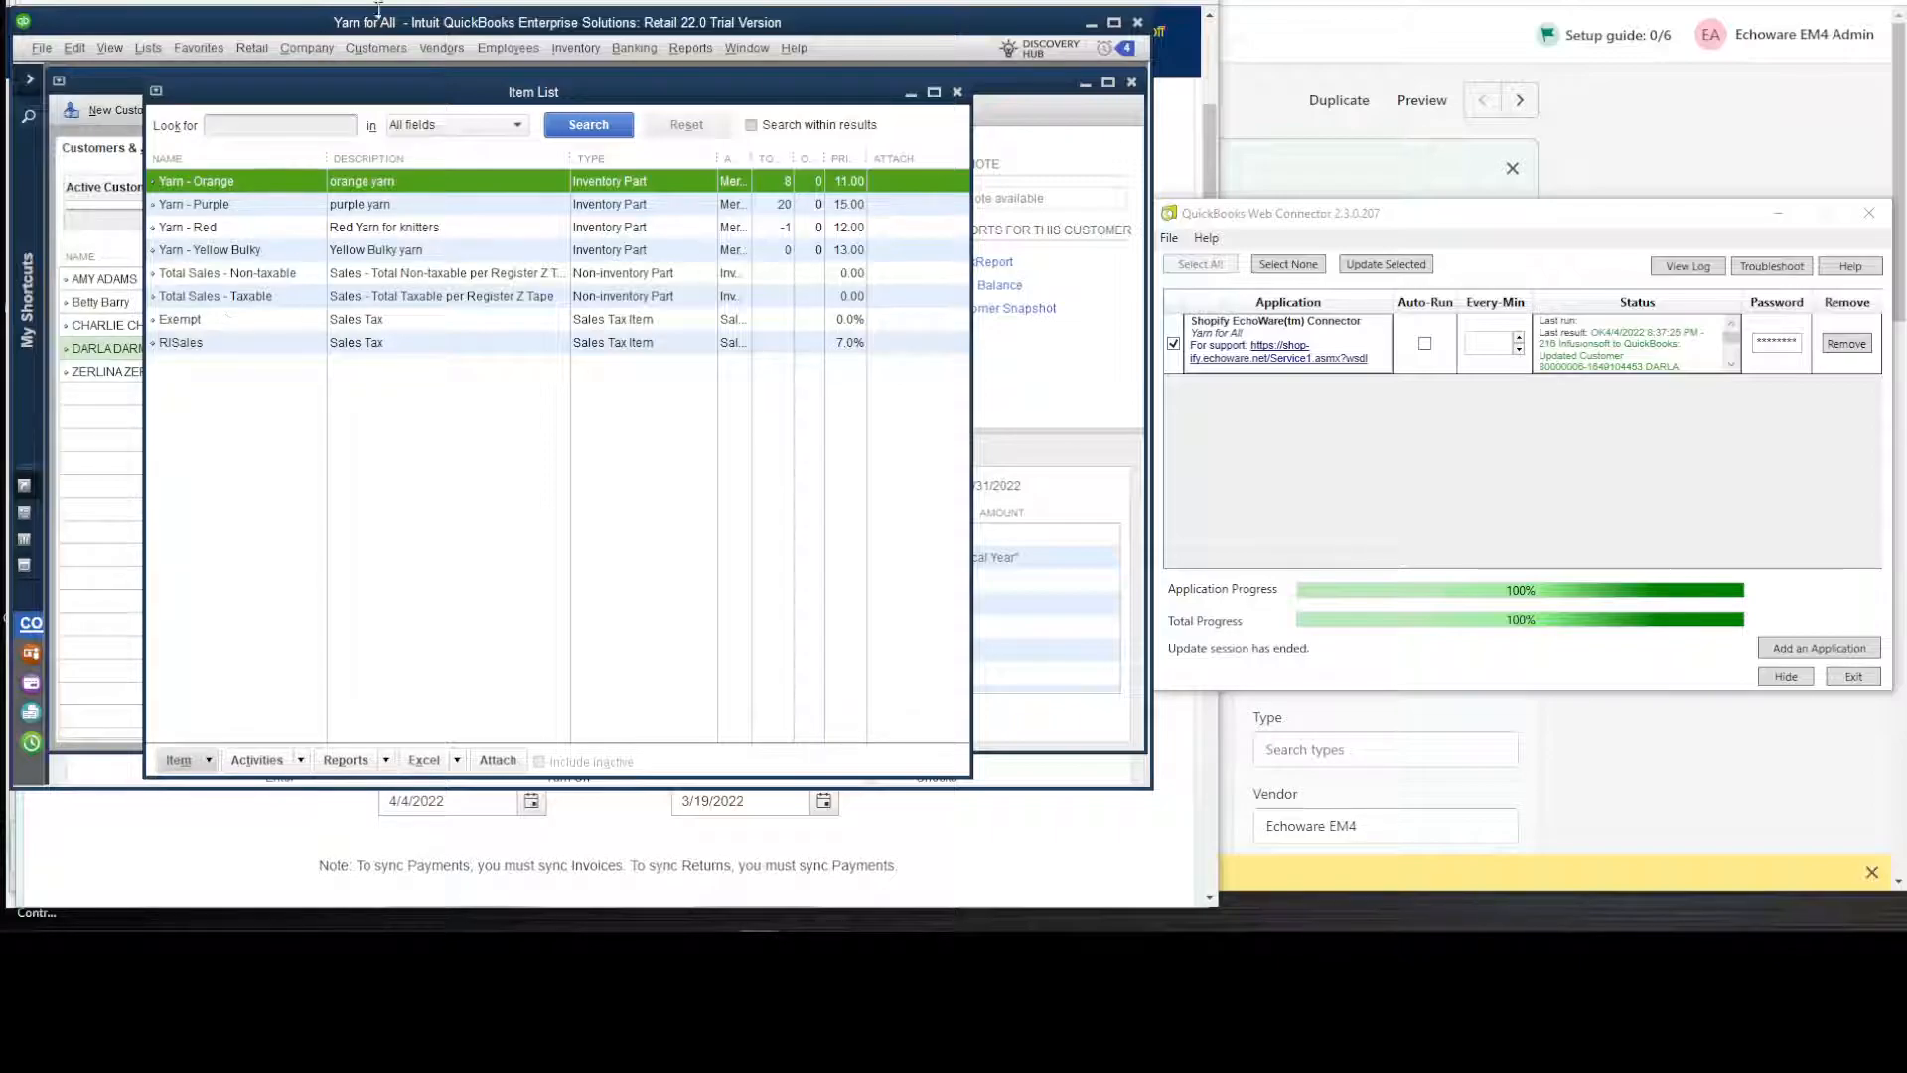
# Step: Switch back to the Shopify admin window showing the Yarn - Purple product
pyautogui.moveTo(457, 923)
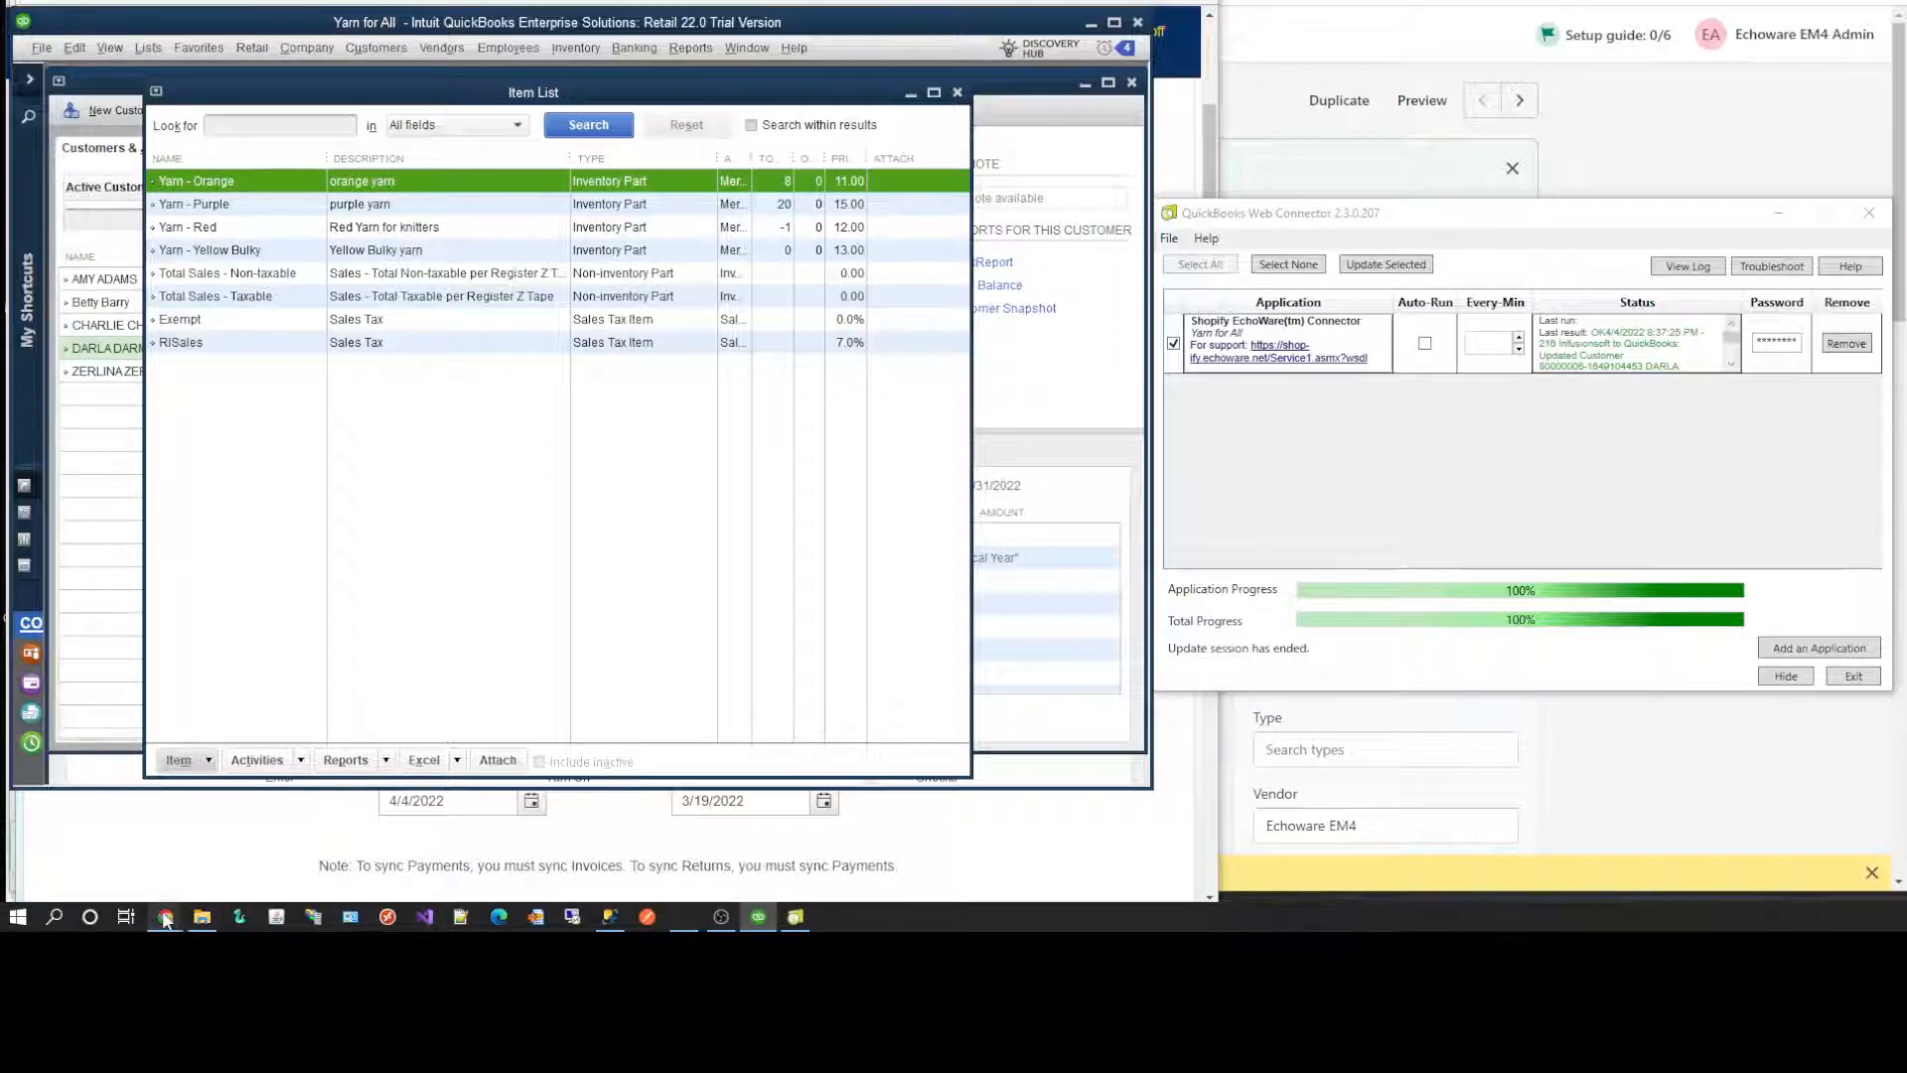
pyautogui.moveTo(164, 918)
pyautogui.moveTo(206, 886)
pyautogui.click(96, 866)
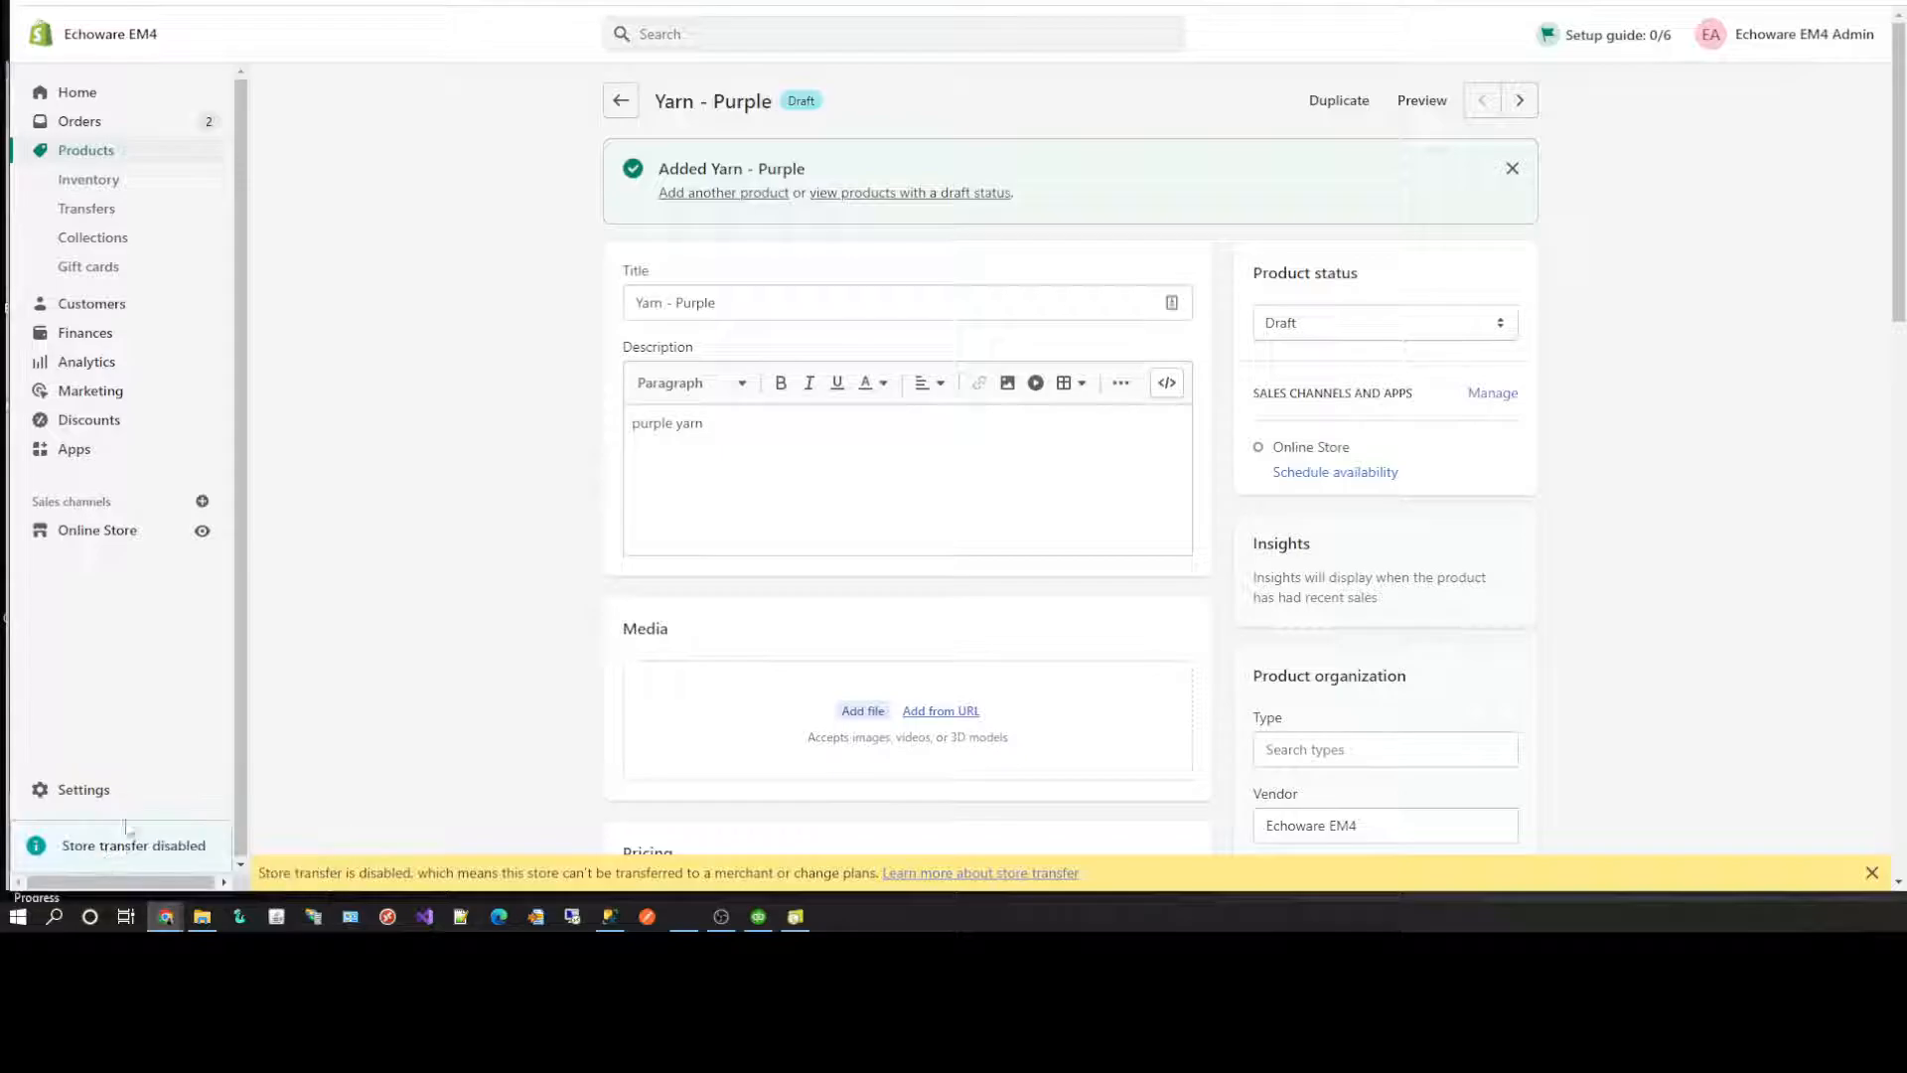
pyautogui.click(79, 124)
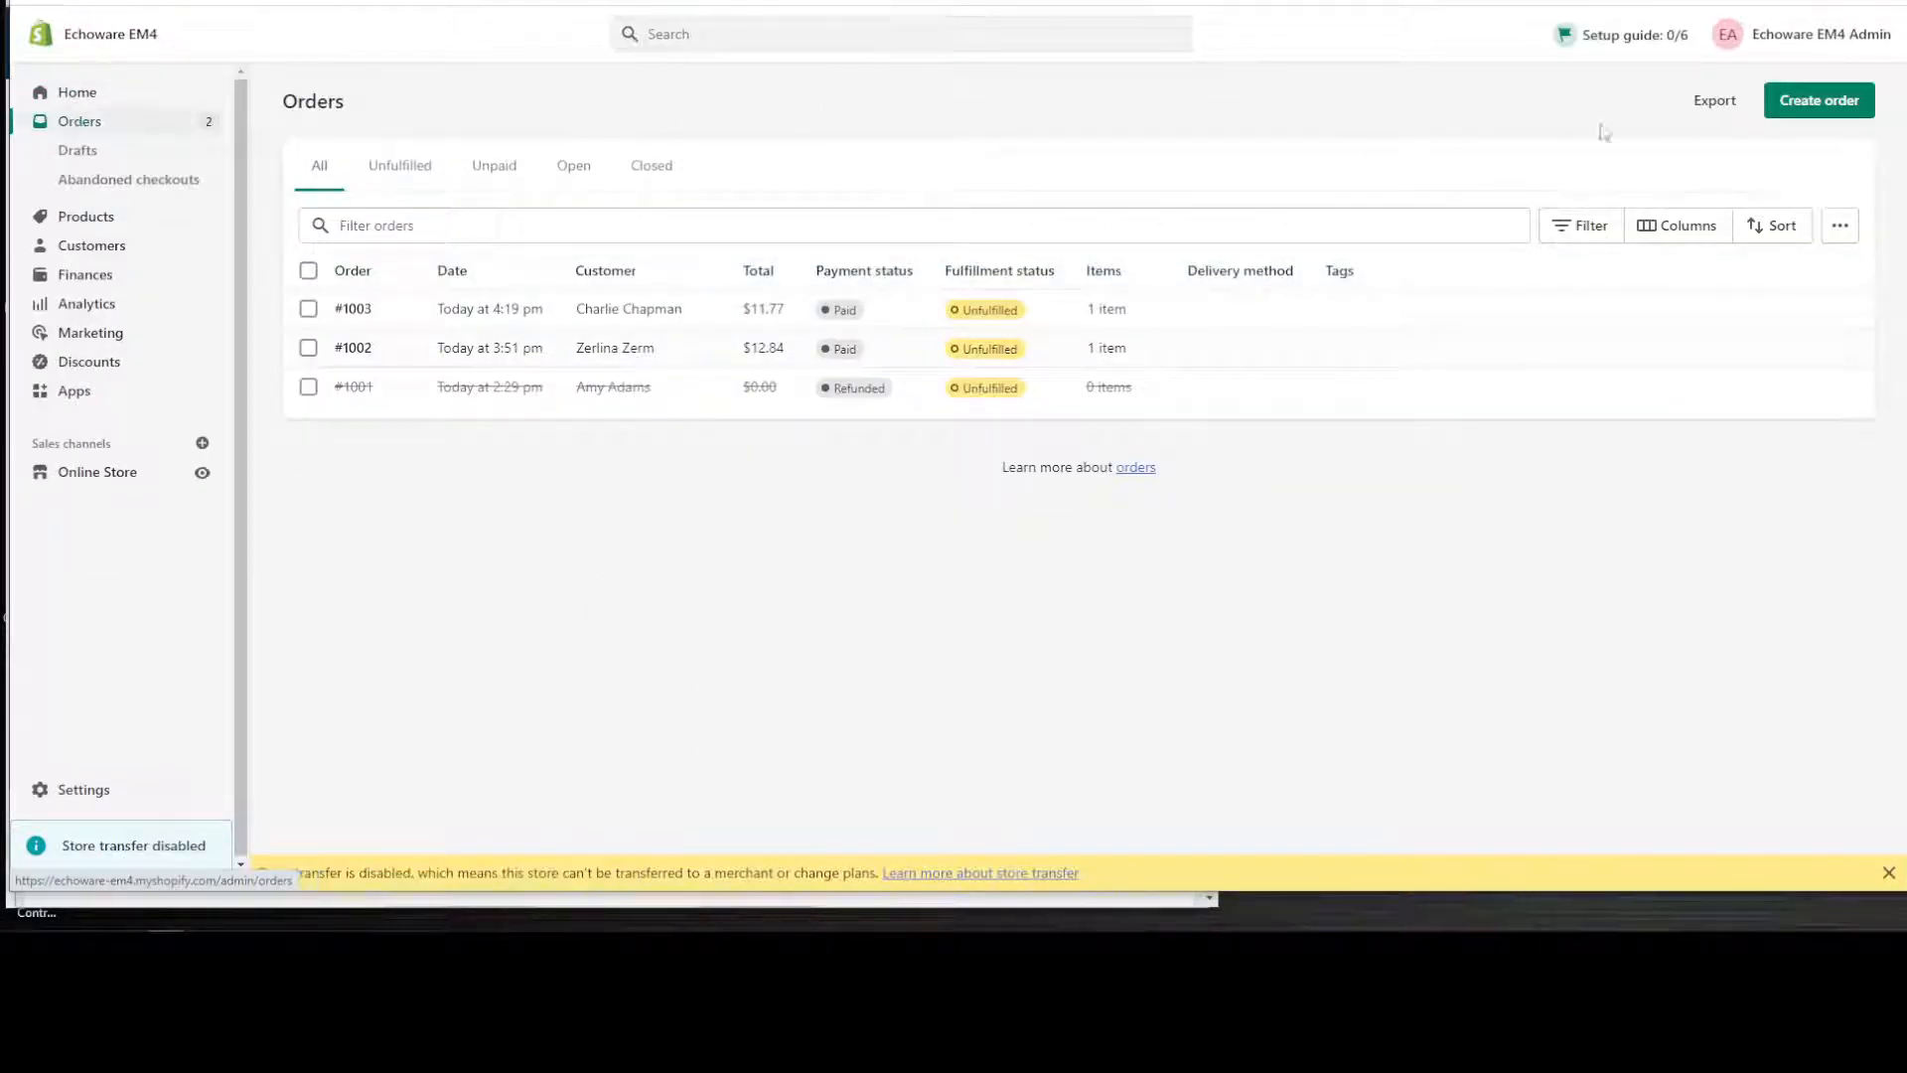
pyautogui.click(1818, 100)
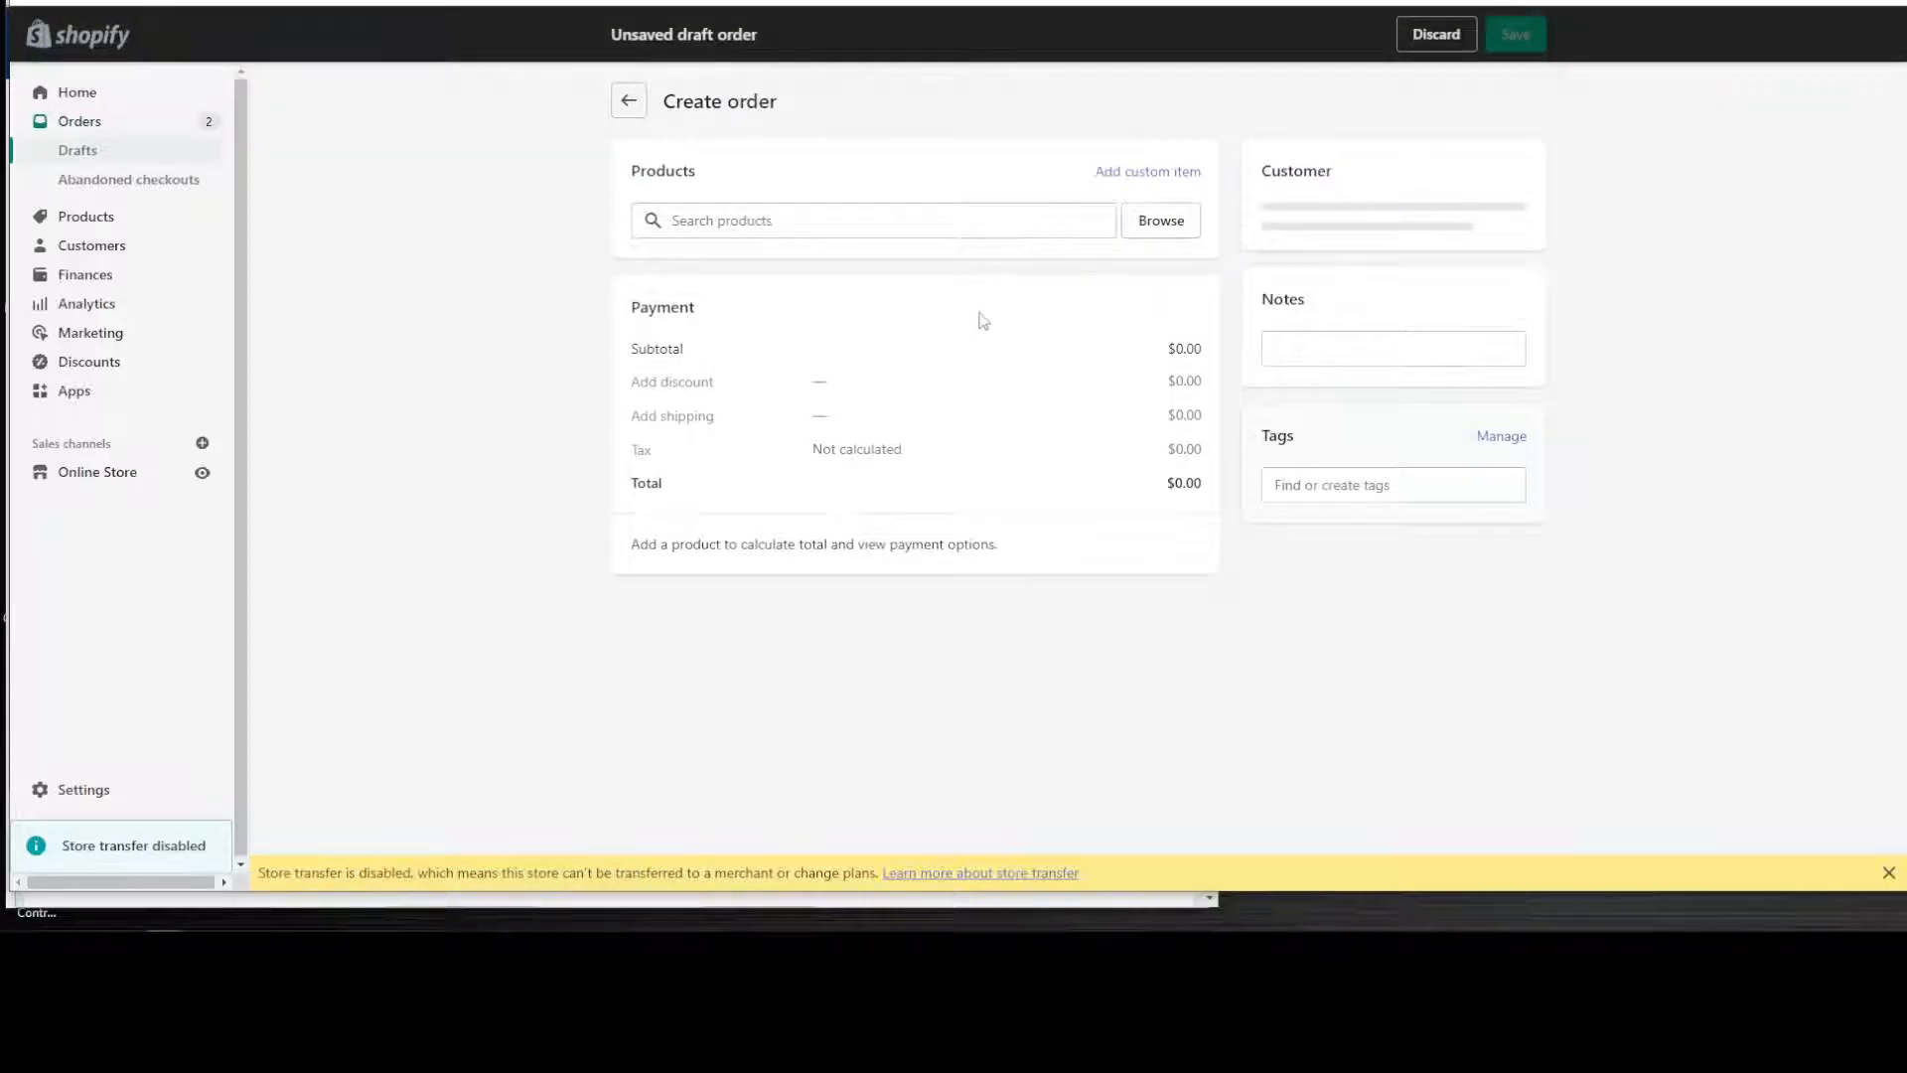
pyautogui.click(1350, 224)
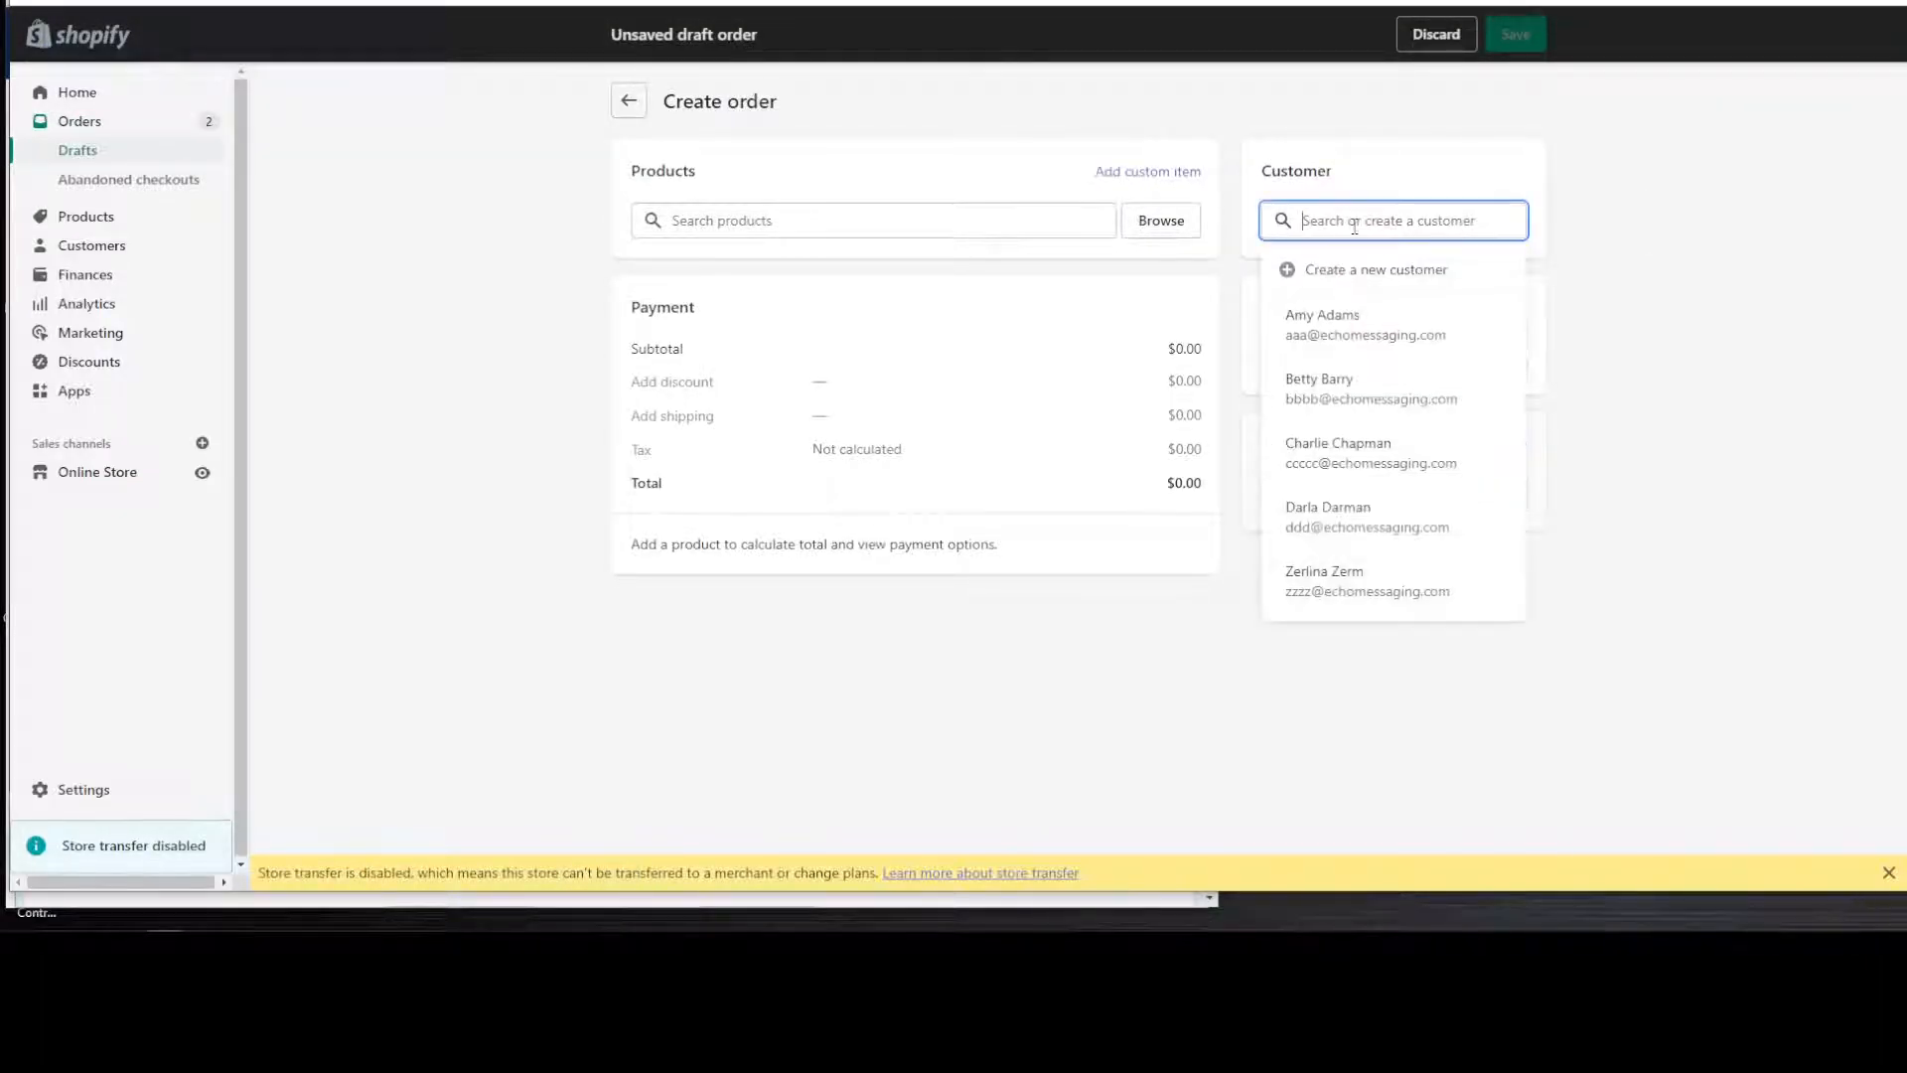
pyautogui.click(1338, 530)
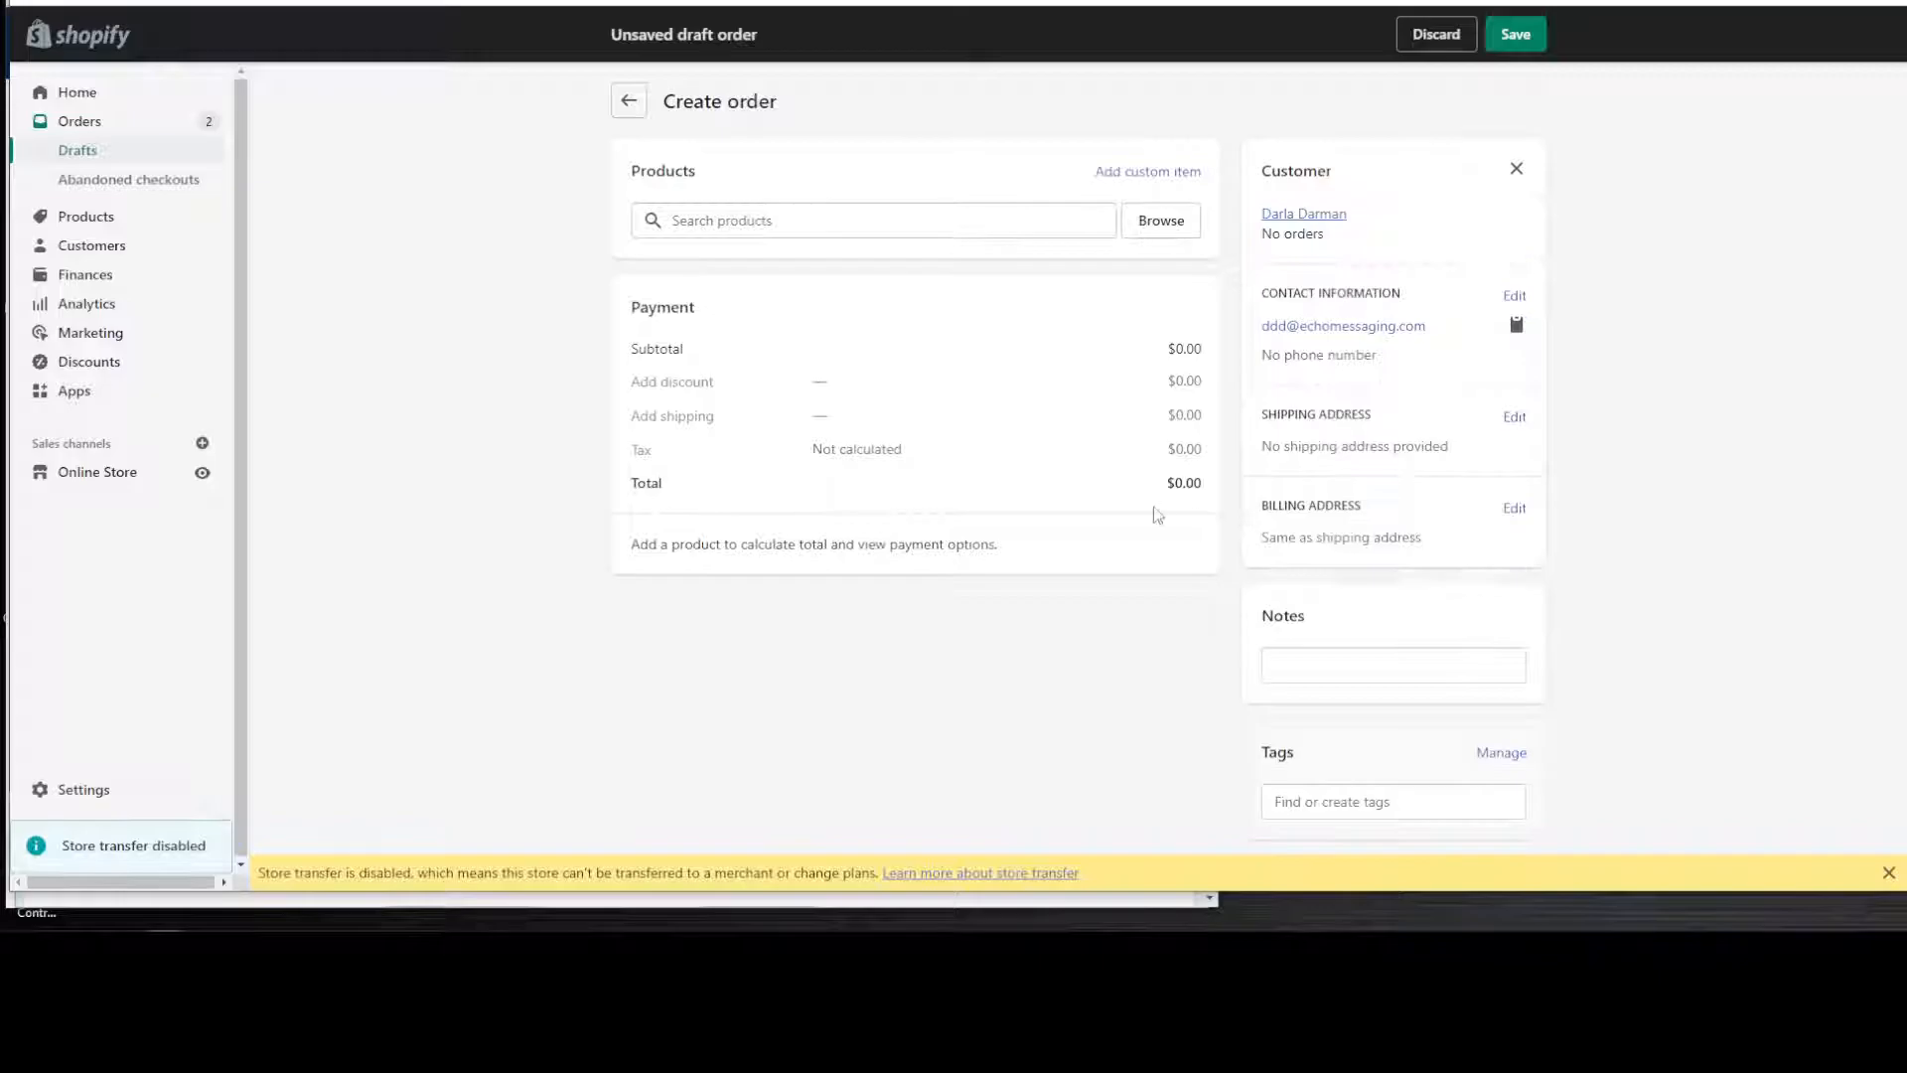
pyautogui.click(1150, 223)
pyautogui.click(702, 373)
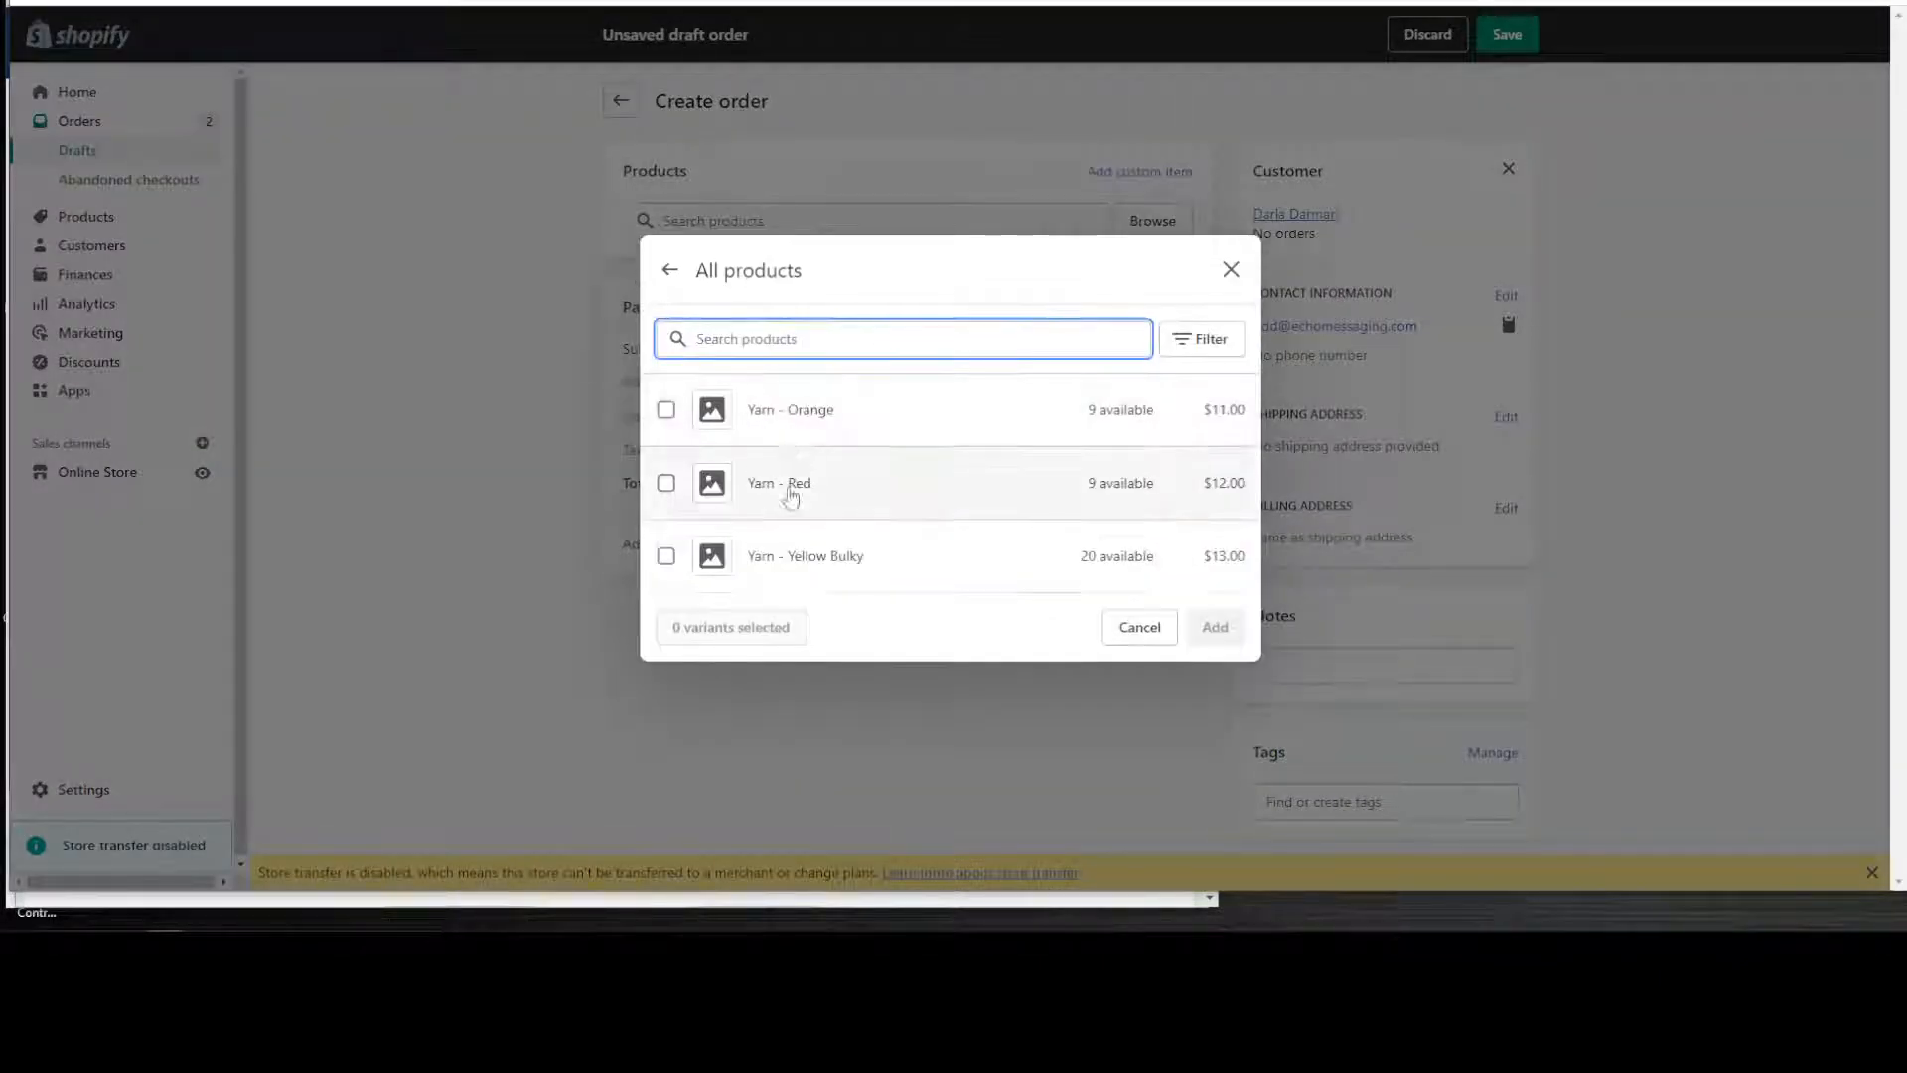
pyautogui.click(673, 590)
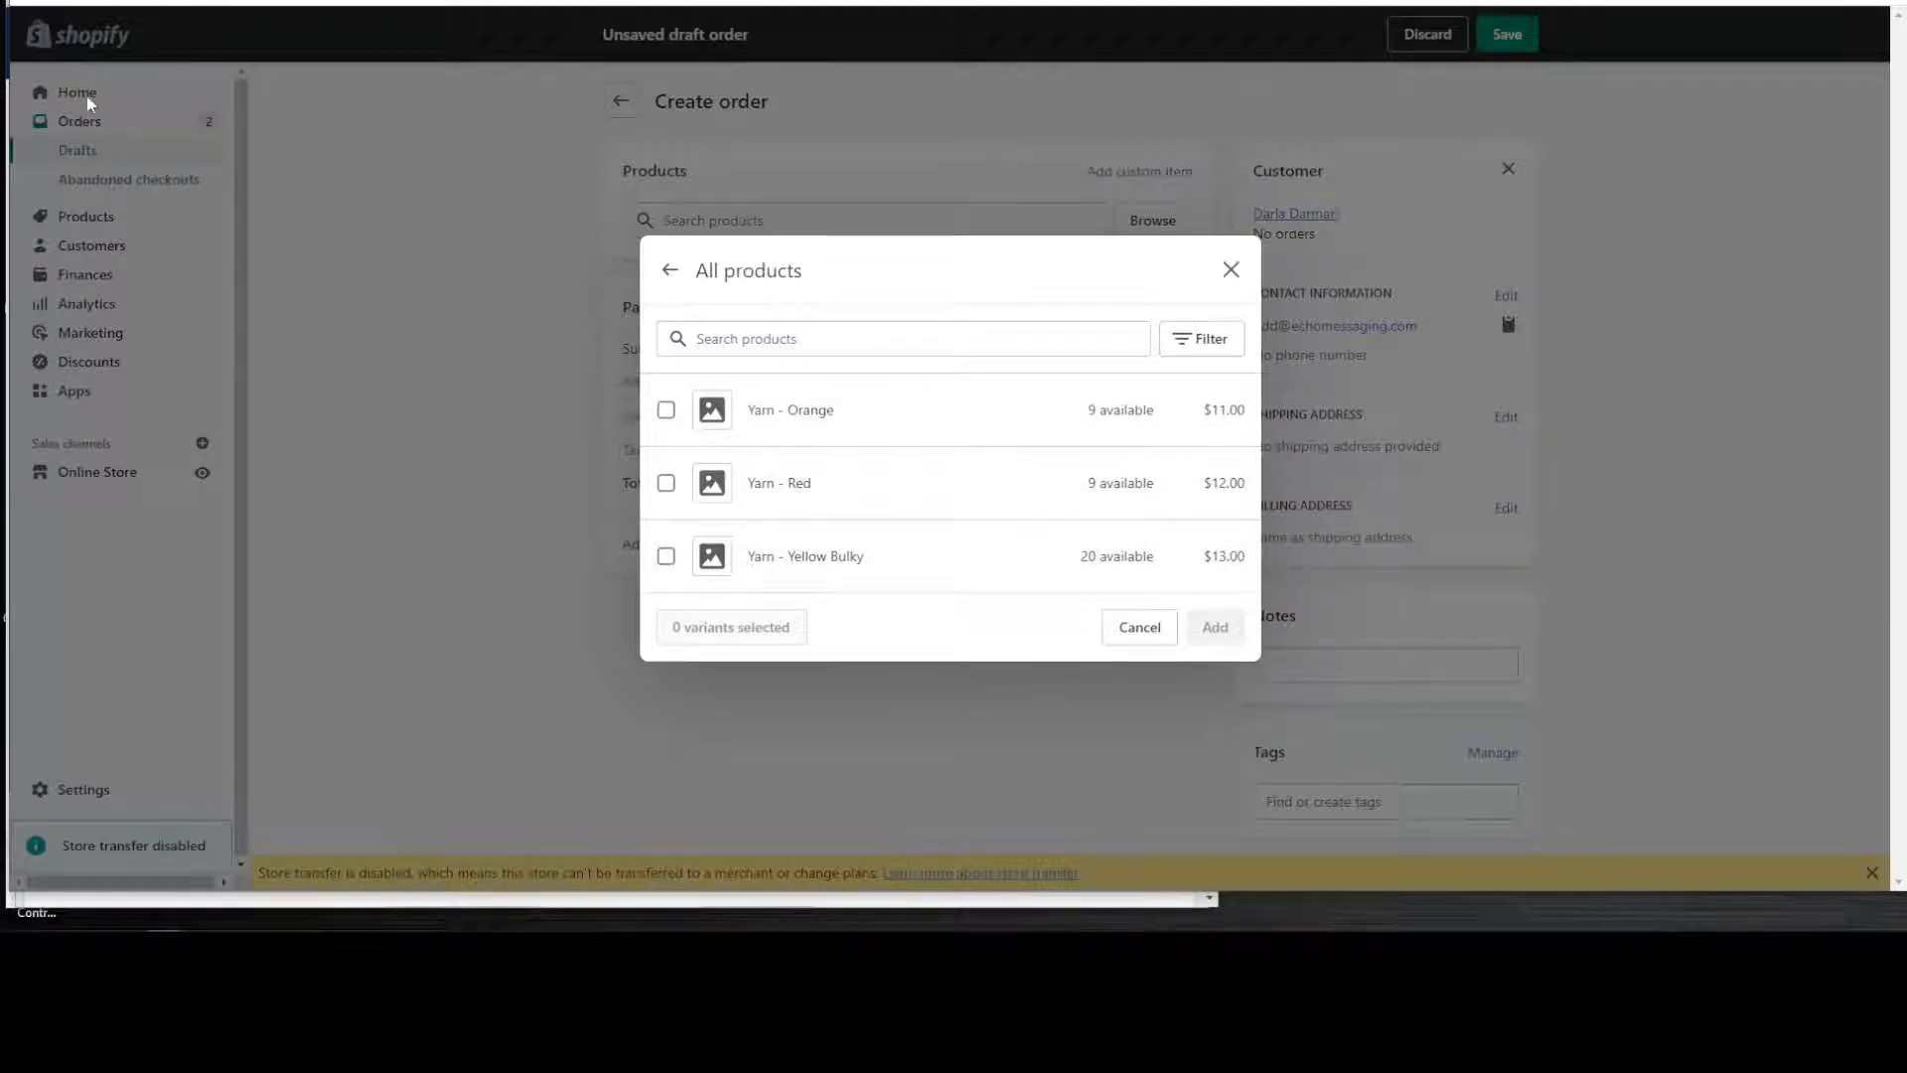
pyautogui.click(1142, 636)
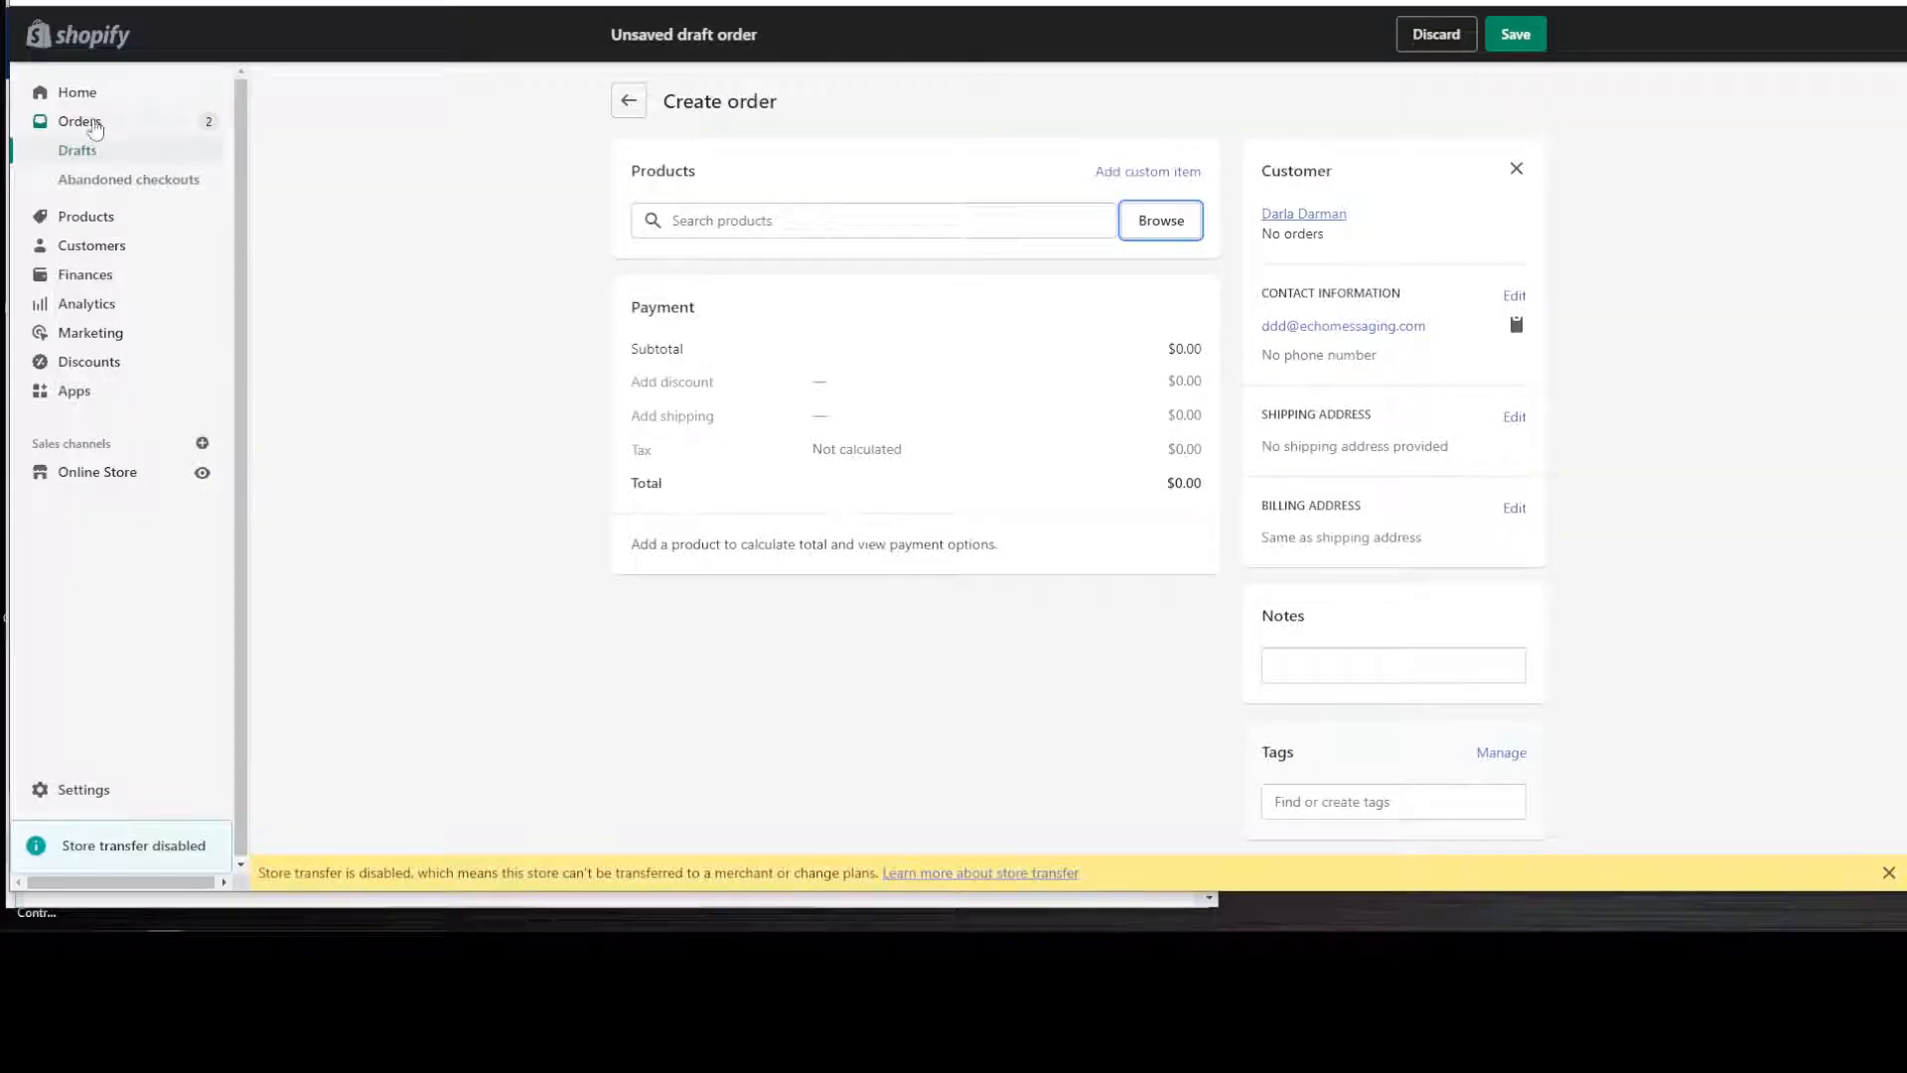
# Step: Leave the unsaved order, open the Yarn - Purple product, and save it with its status set to Active
pyautogui.click(86, 215)
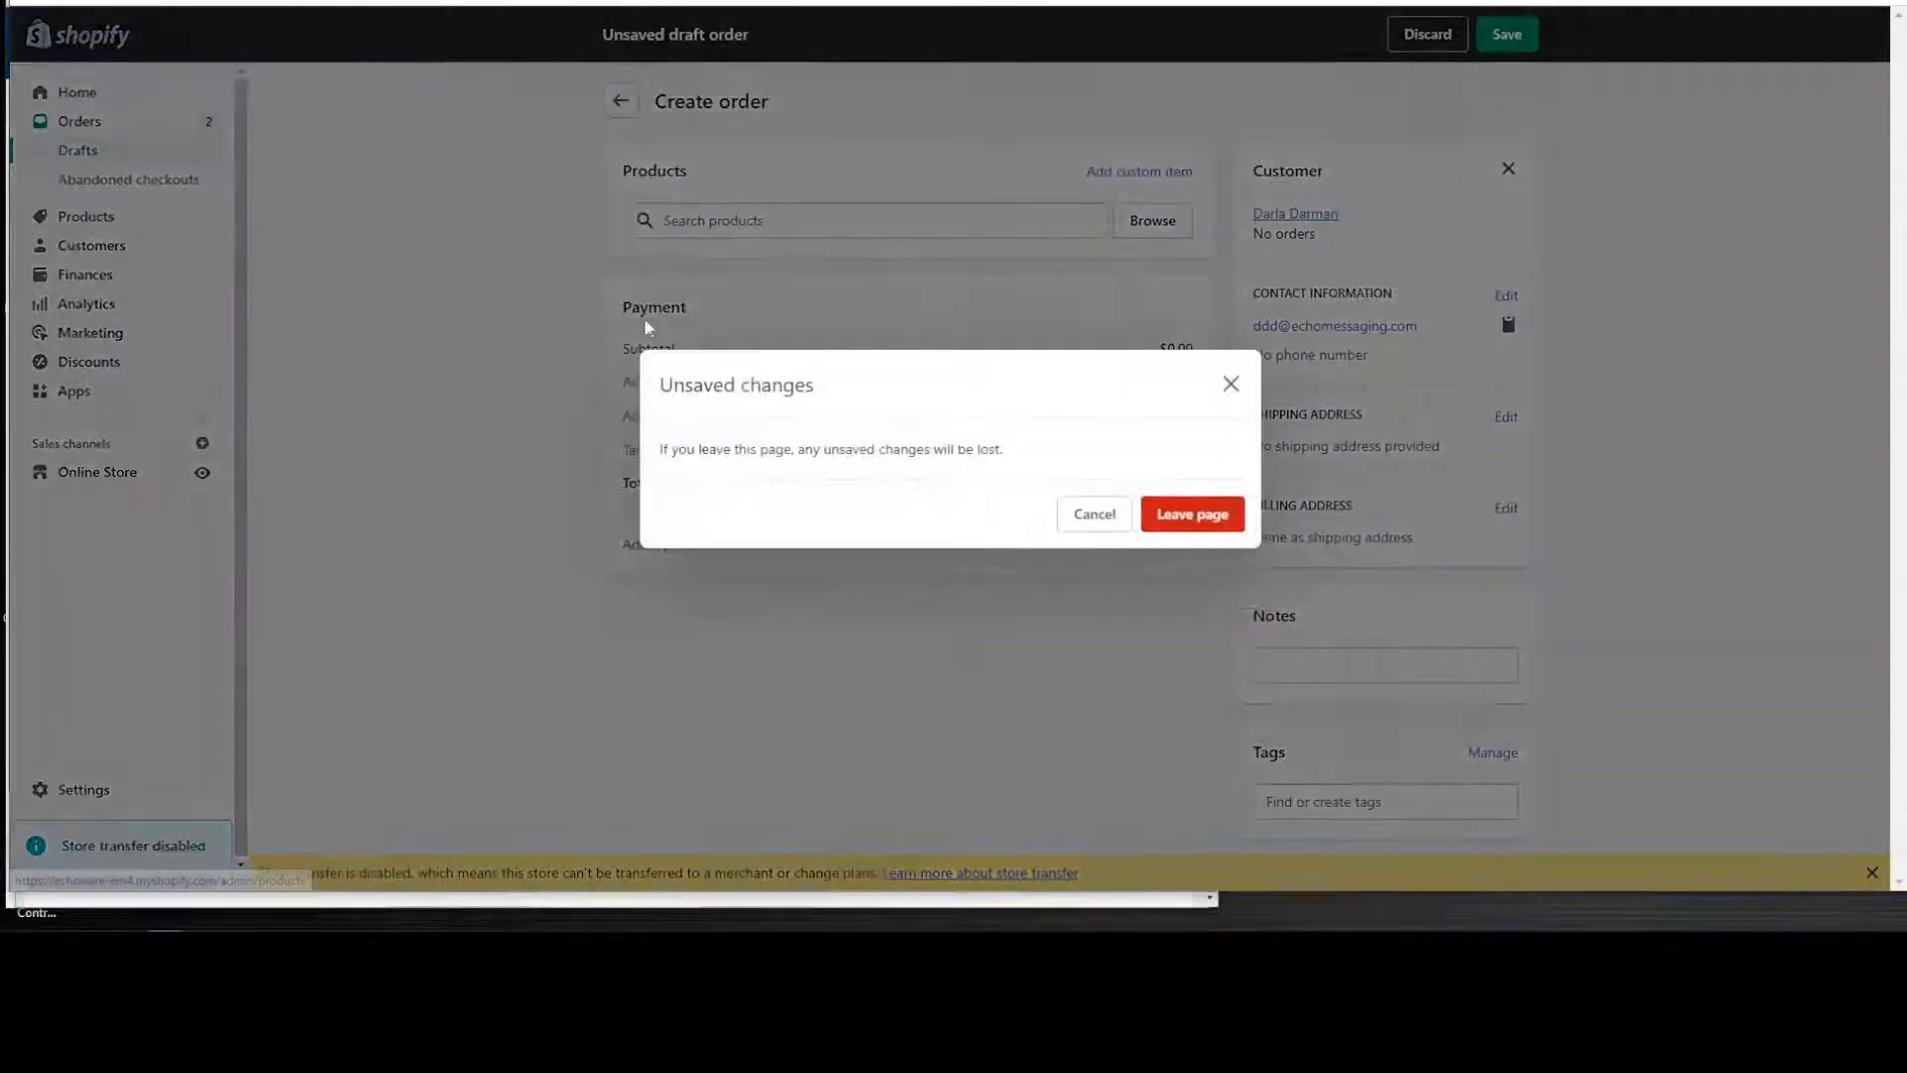
pyautogui.click(1174, 518)
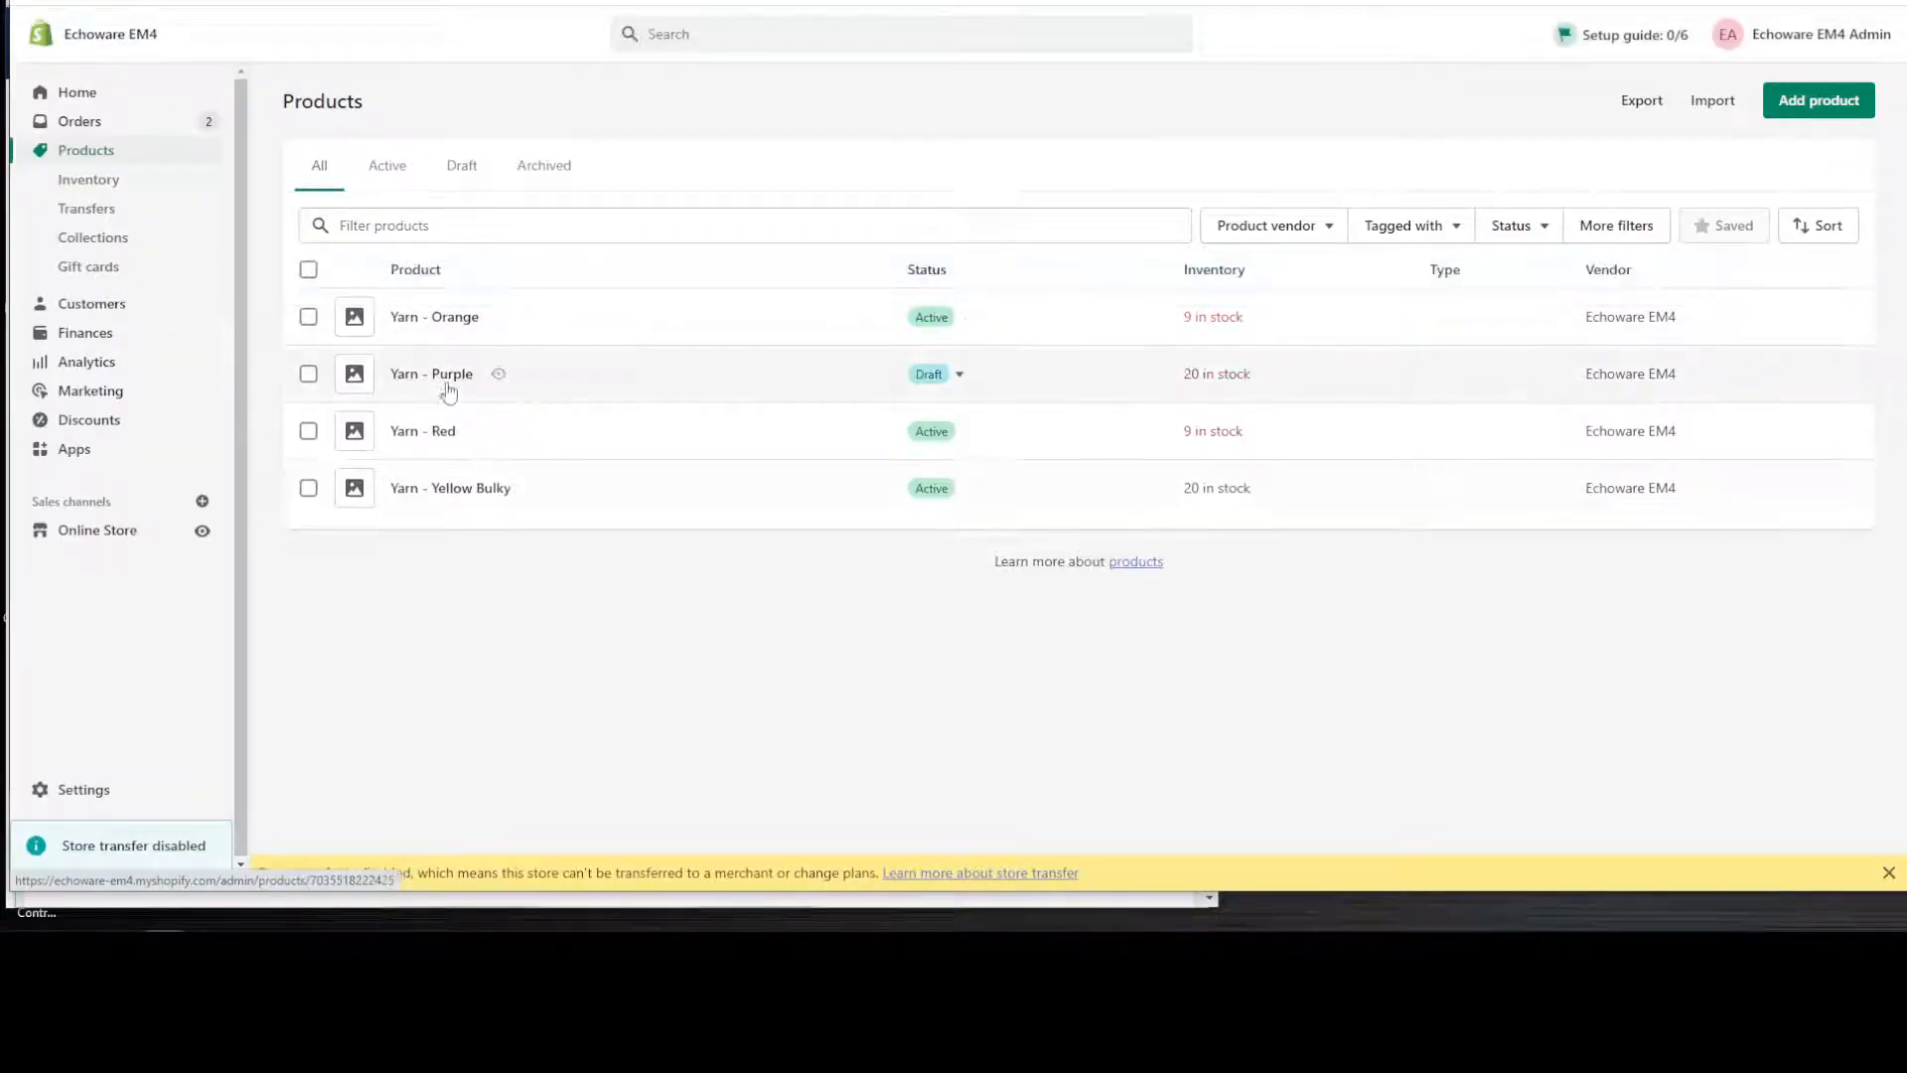
pyautogui.click(444, 375)
pyautogui.click(1297, 225)
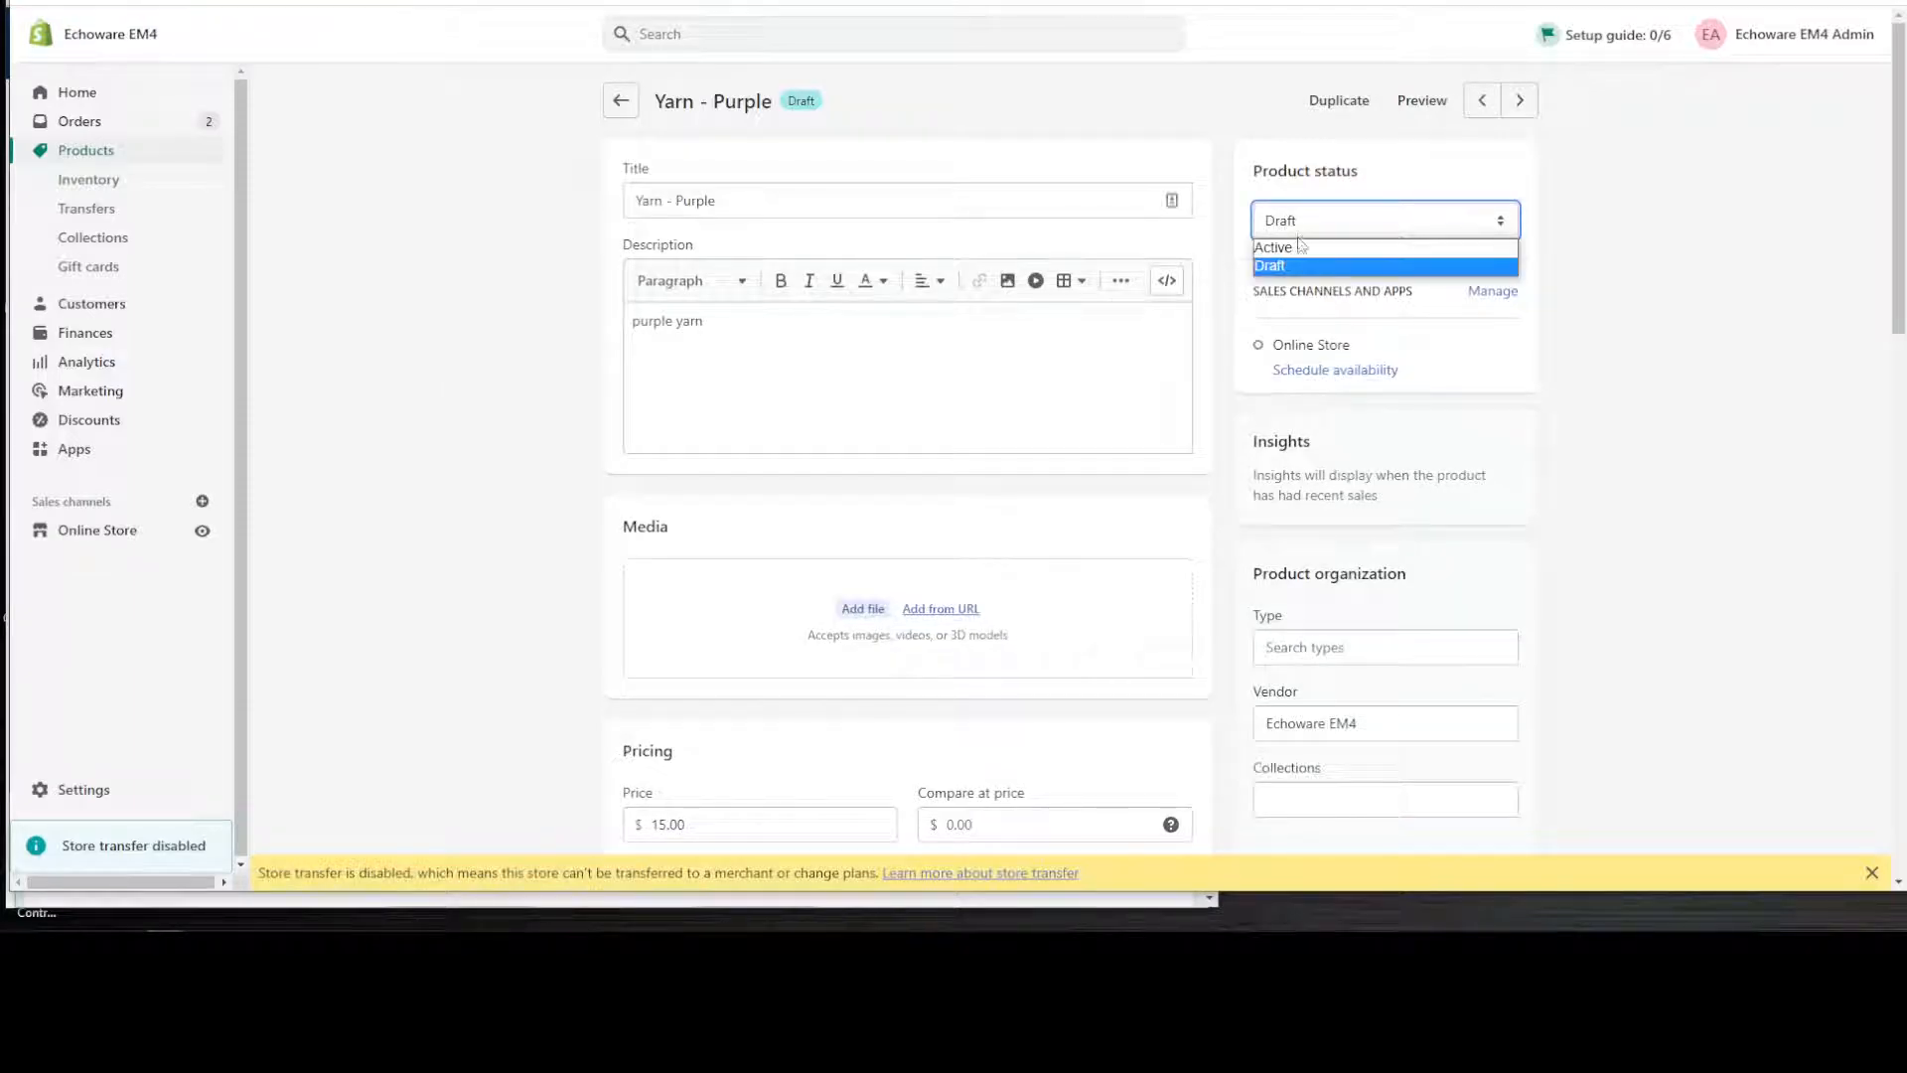
pyautogui.click(1281, 248)
pyautogui.click(1506, 34)
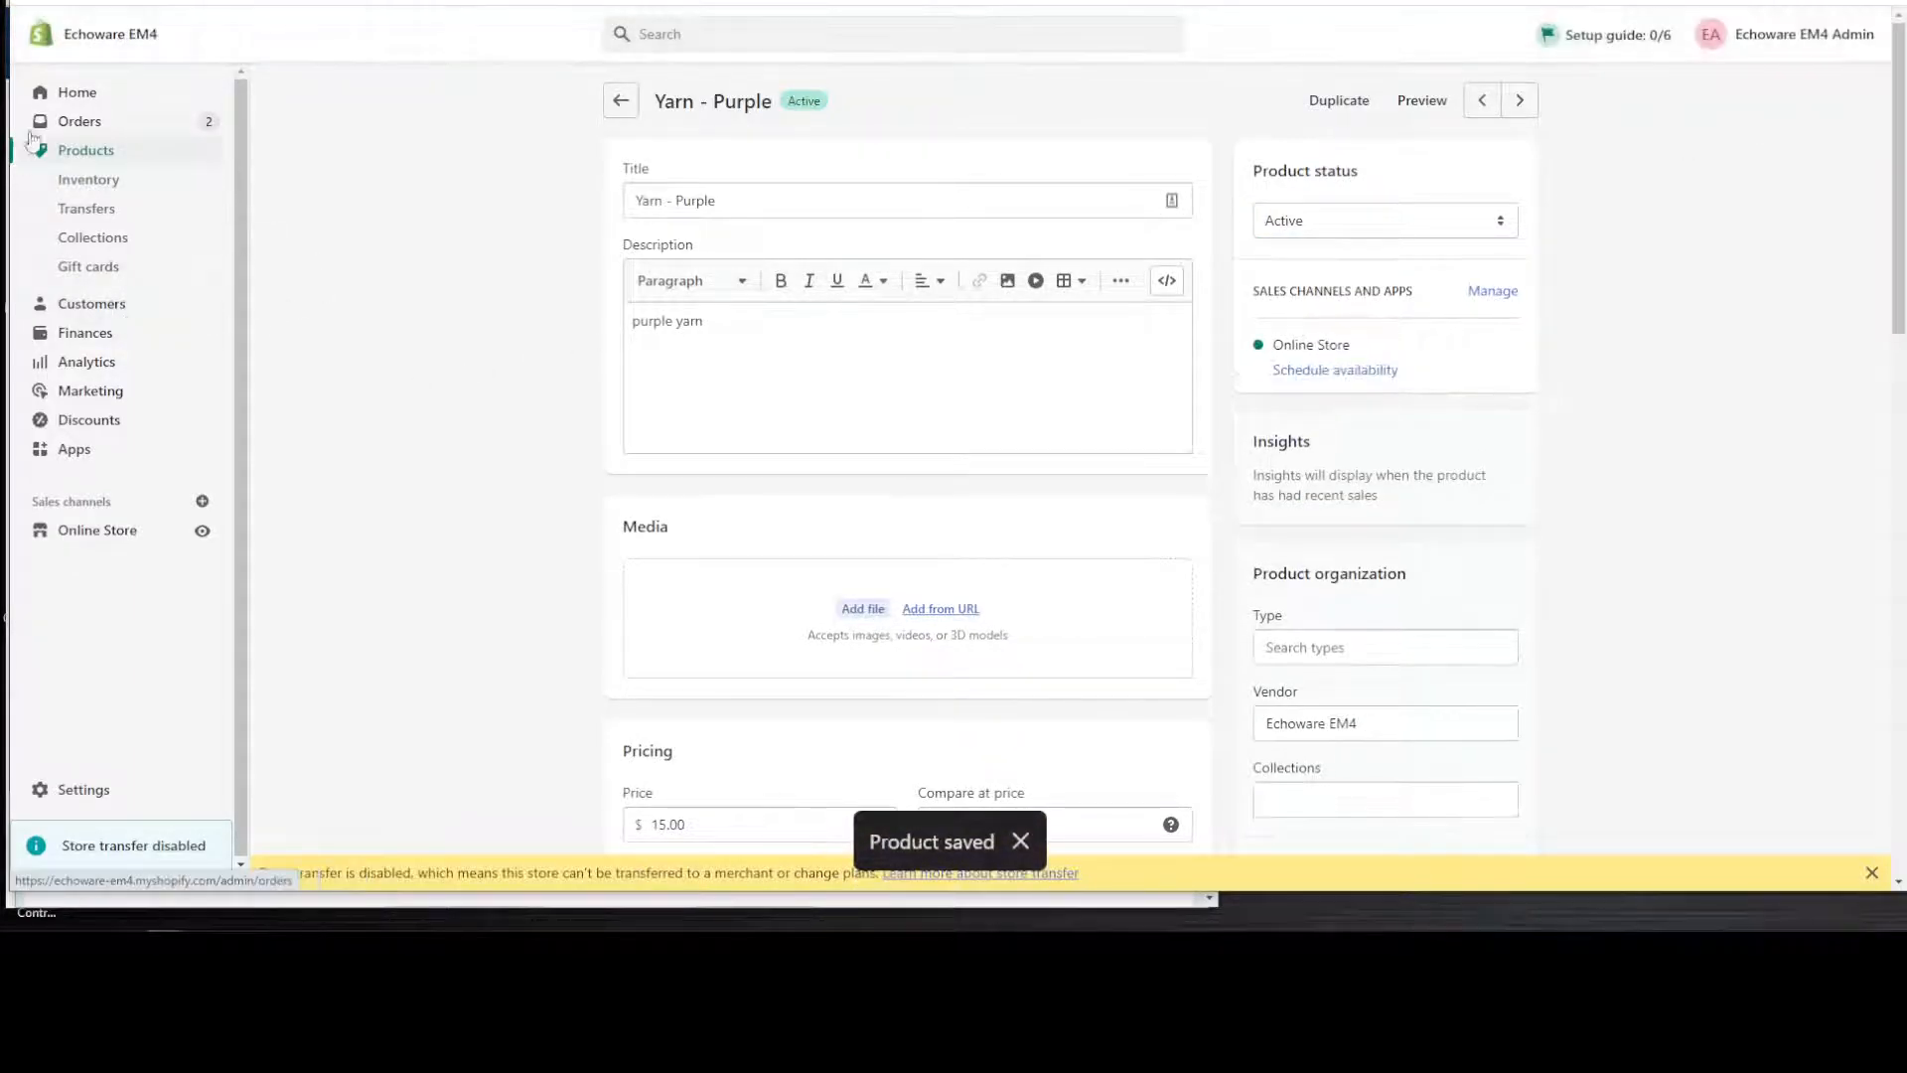
# Step: Create a new order for the fourth listed customer and add one Yarn - Purple to it
pyautogui.click(79, 121)
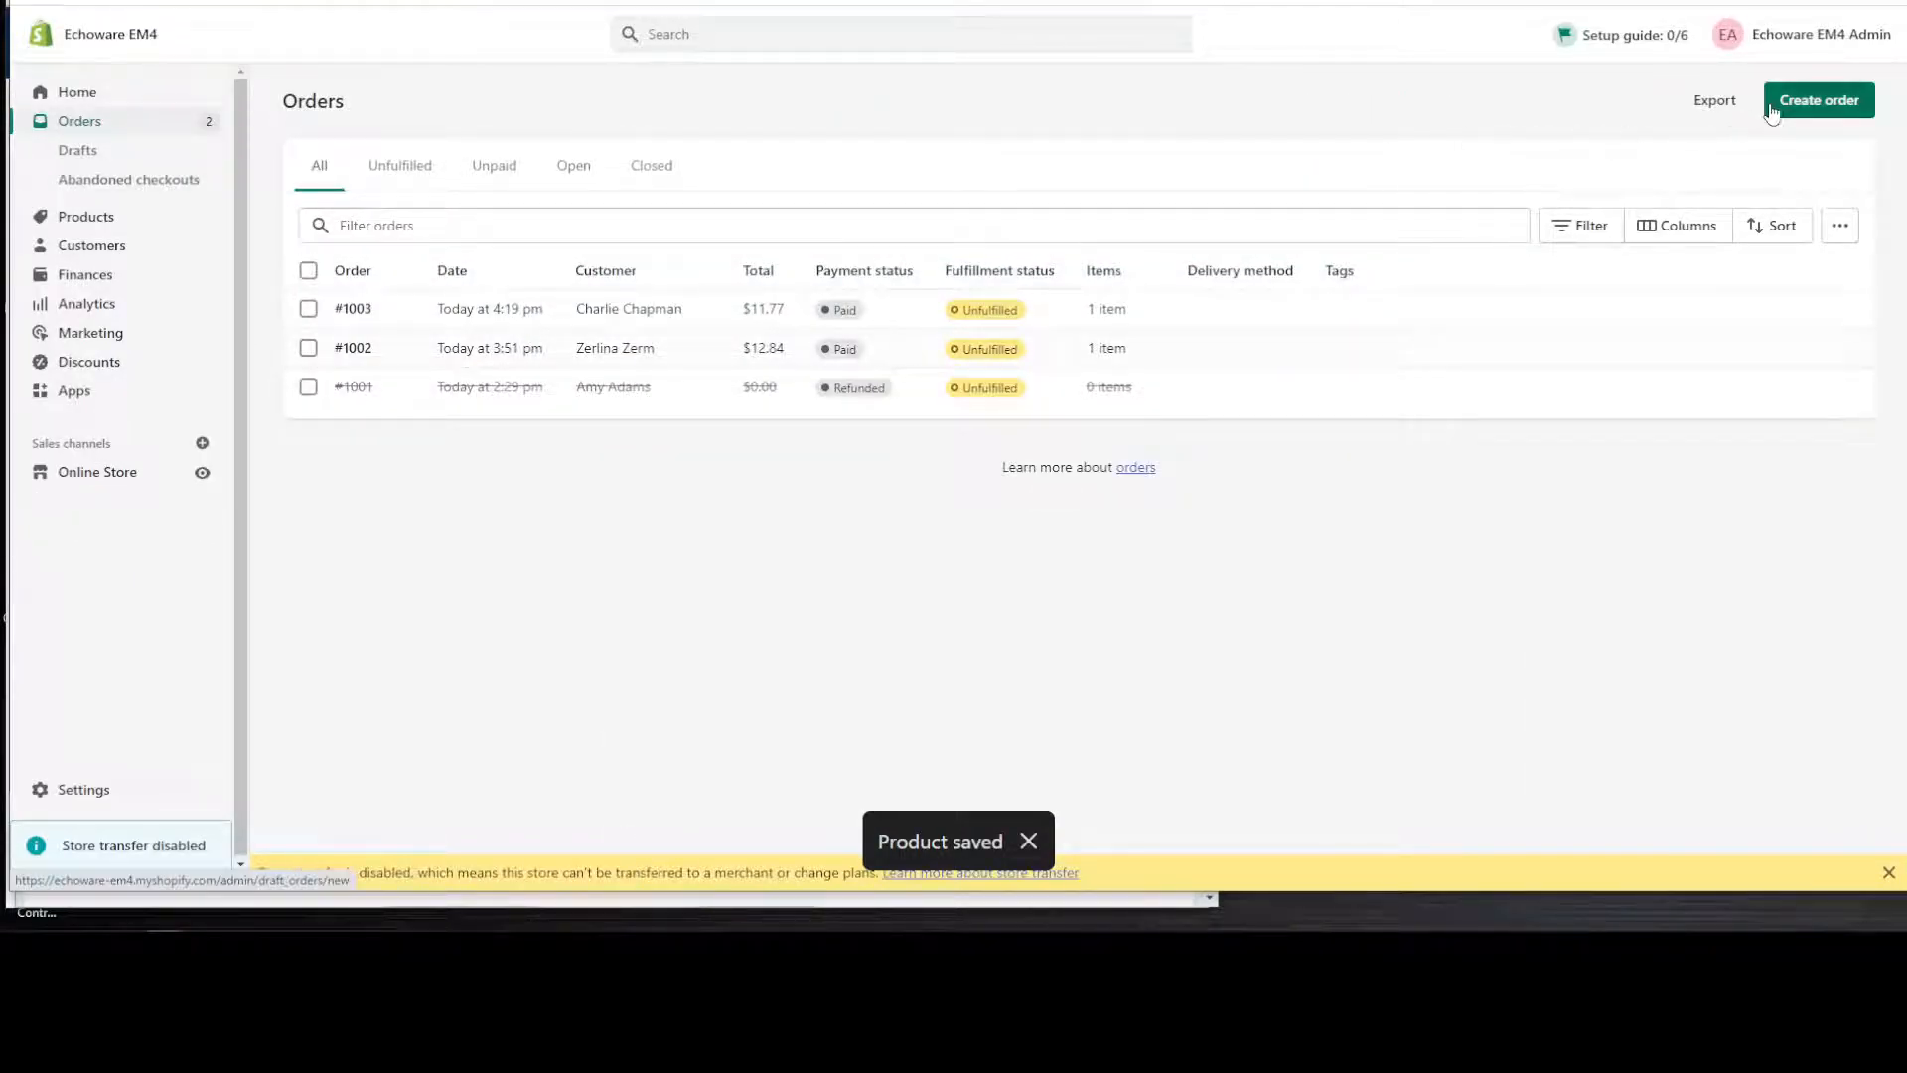
pyautogui.click(1821, 99)
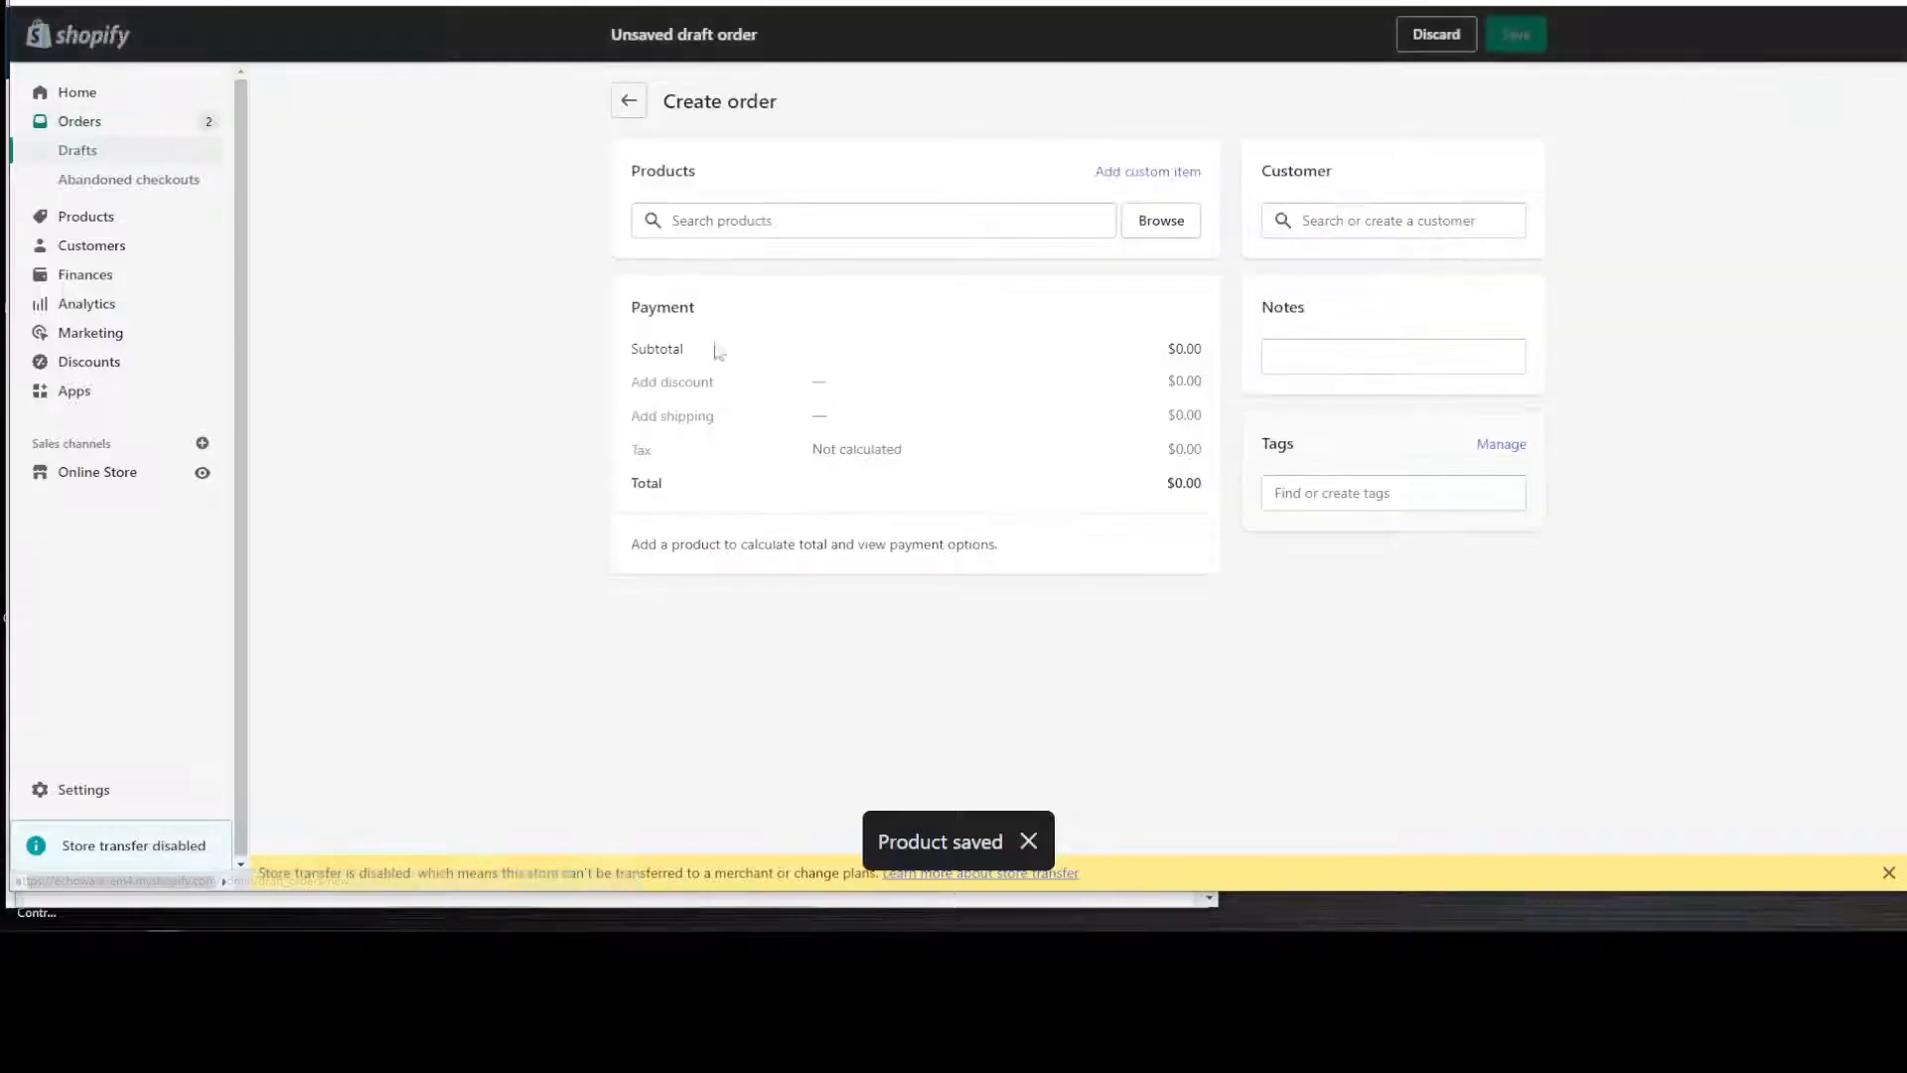
pyautogui.click(1313, 221)
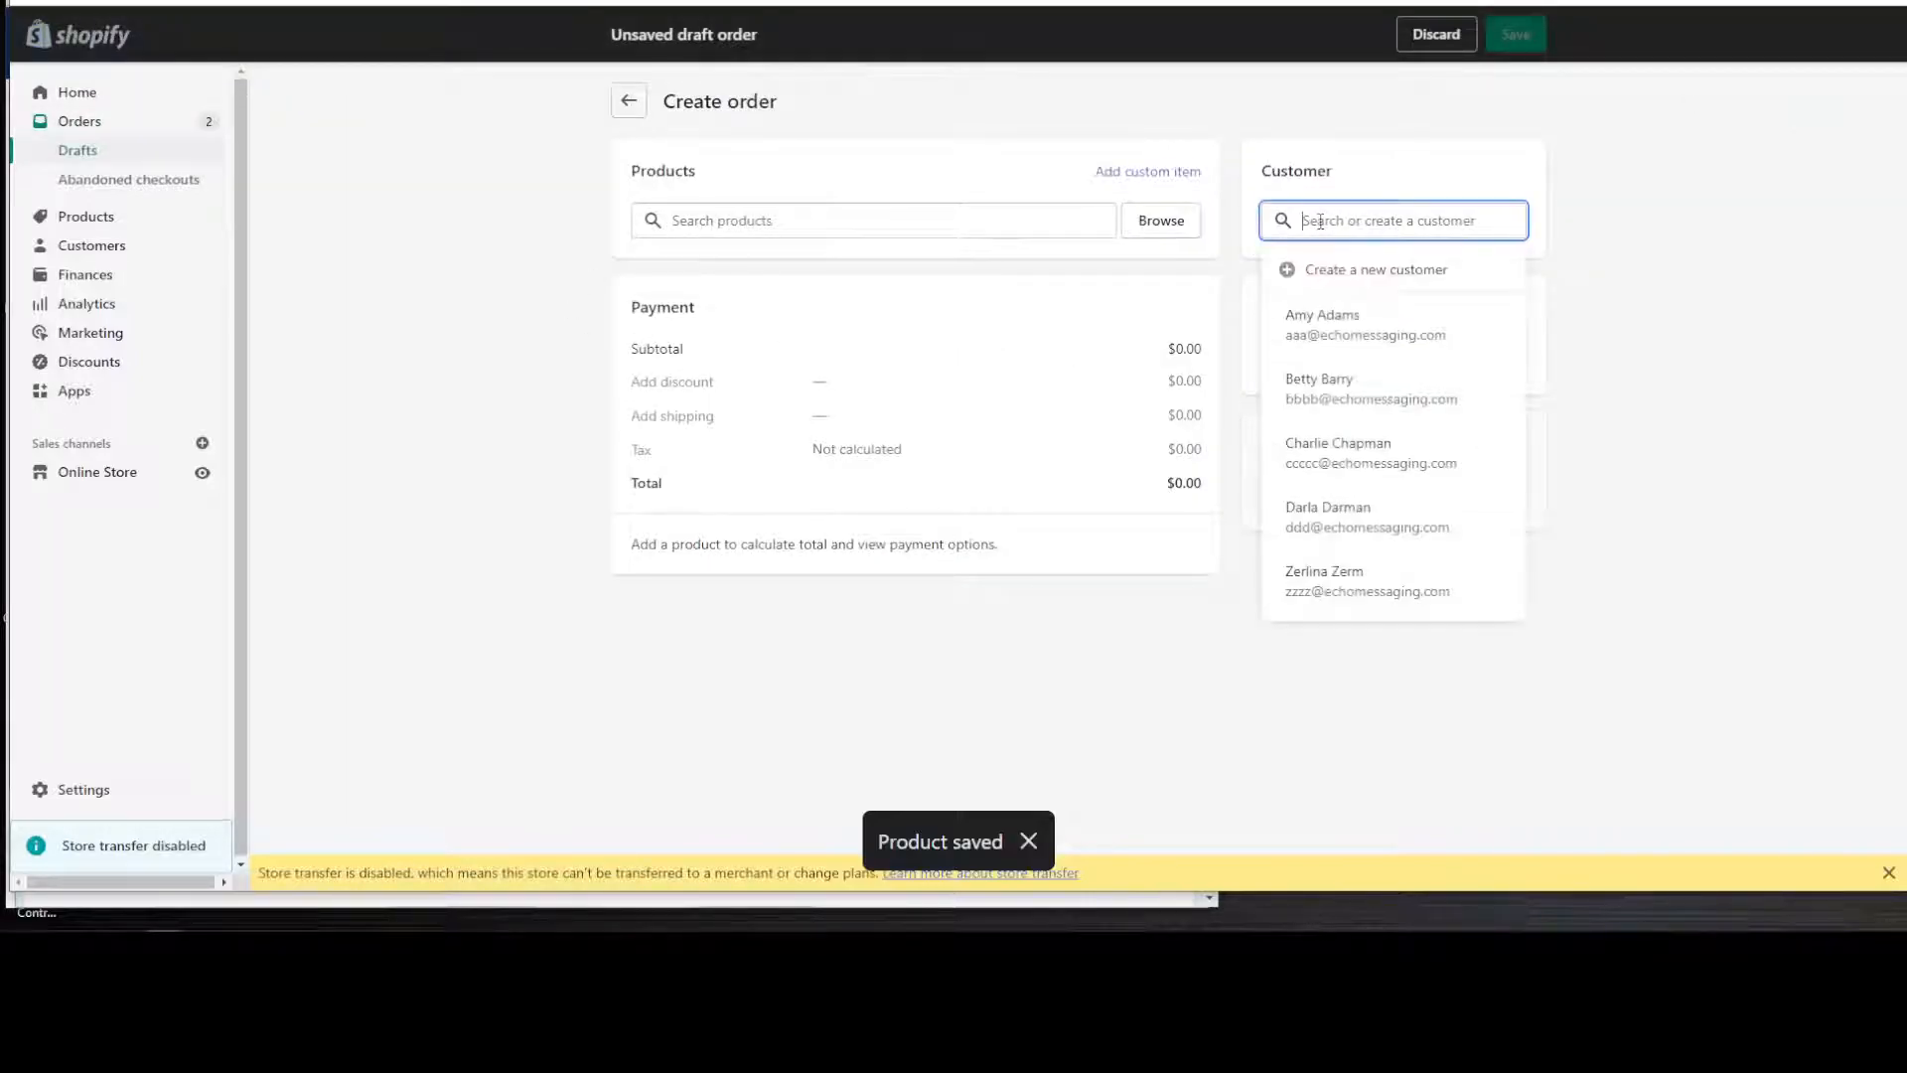
pyautogui.click(1353, 521)
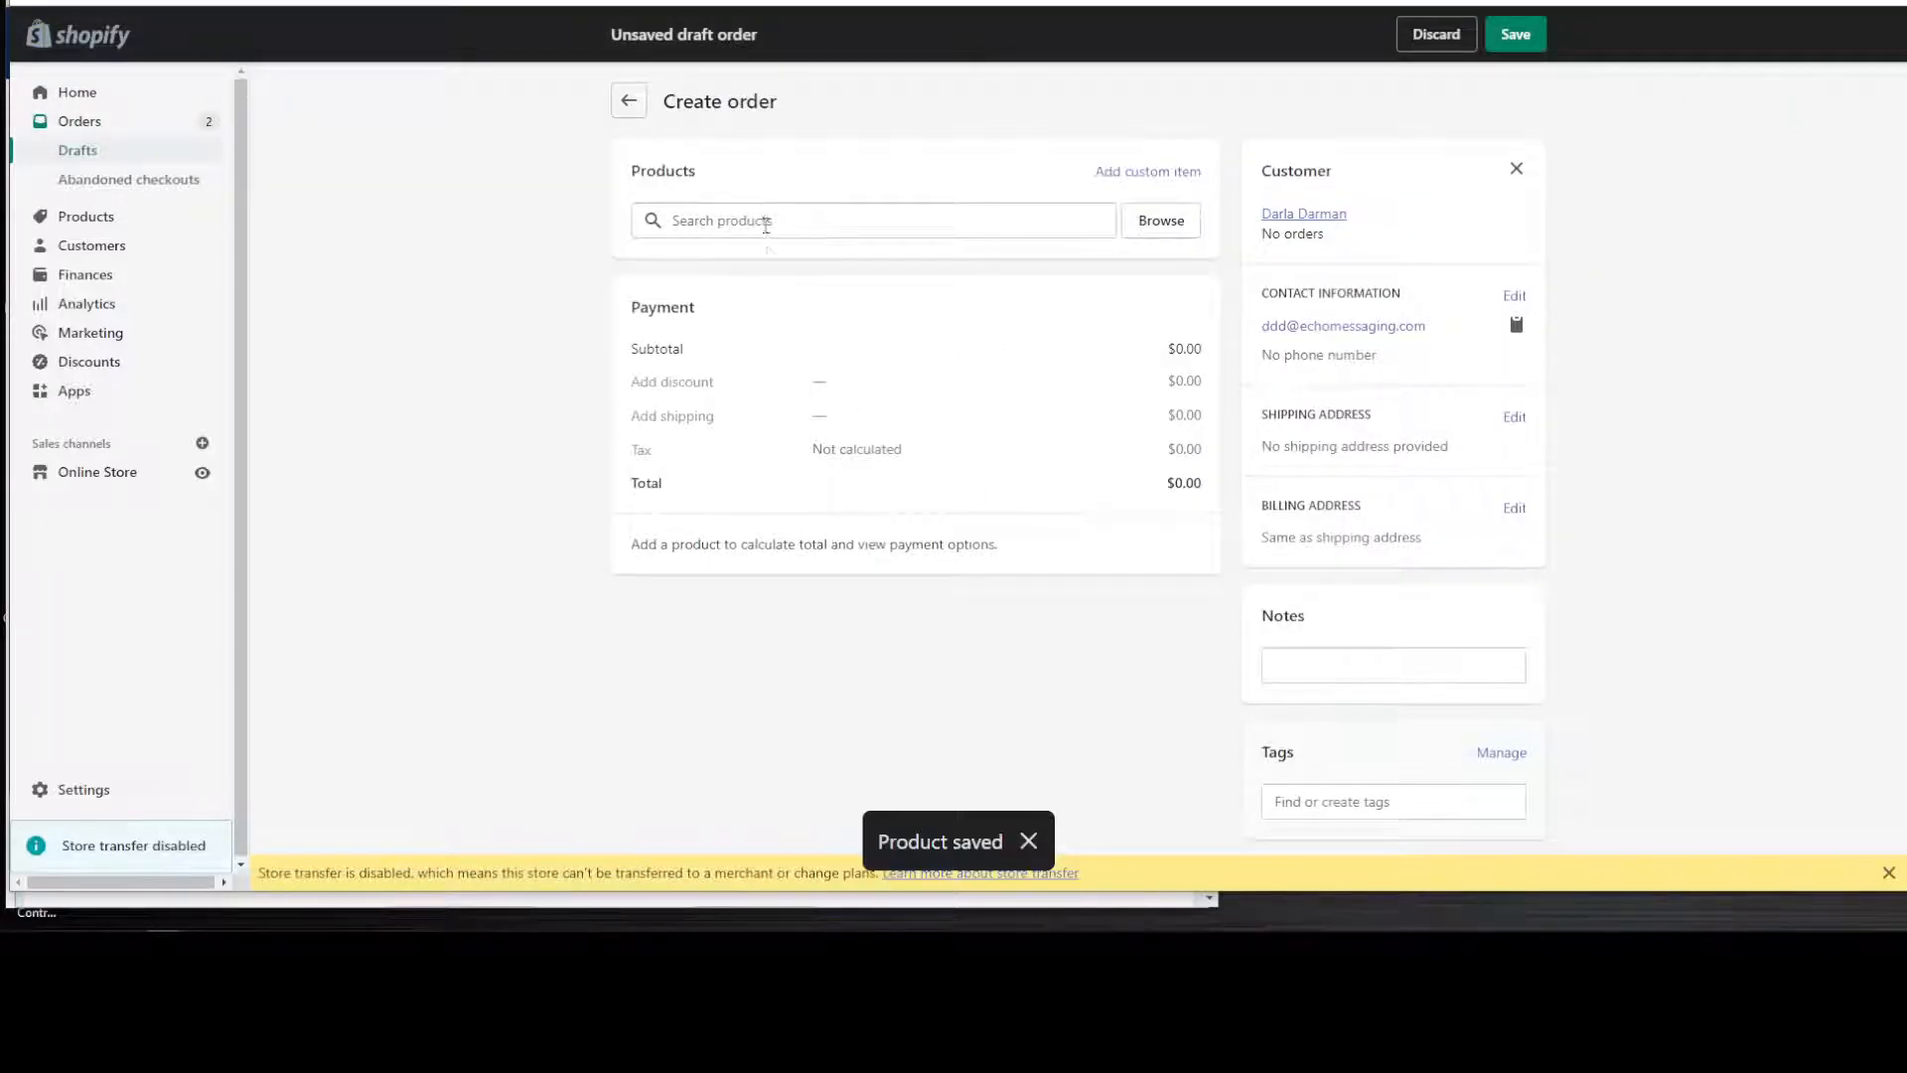
pyautogui.click(1097, 207)
pyautogui.click(732, 370)
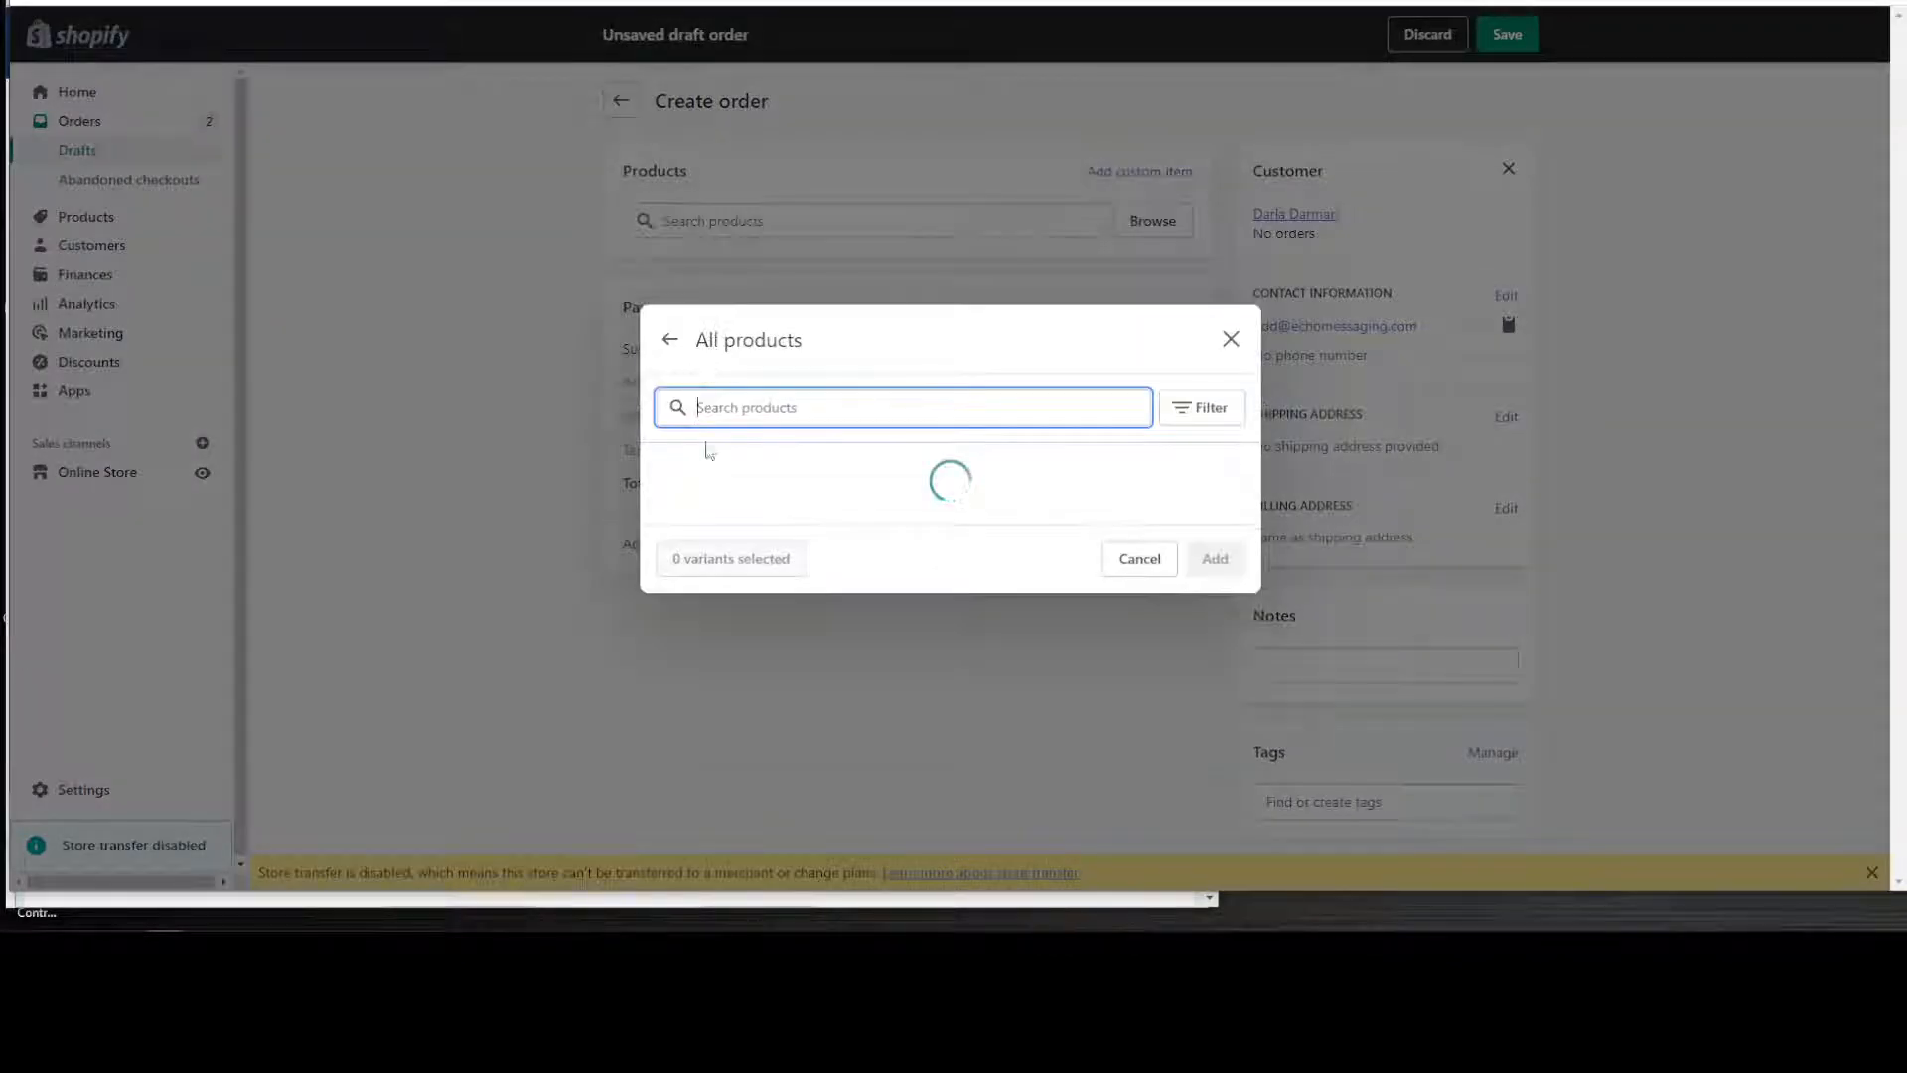
pyautogui.click(665, 447)
pyautogui.click(1213, 663)
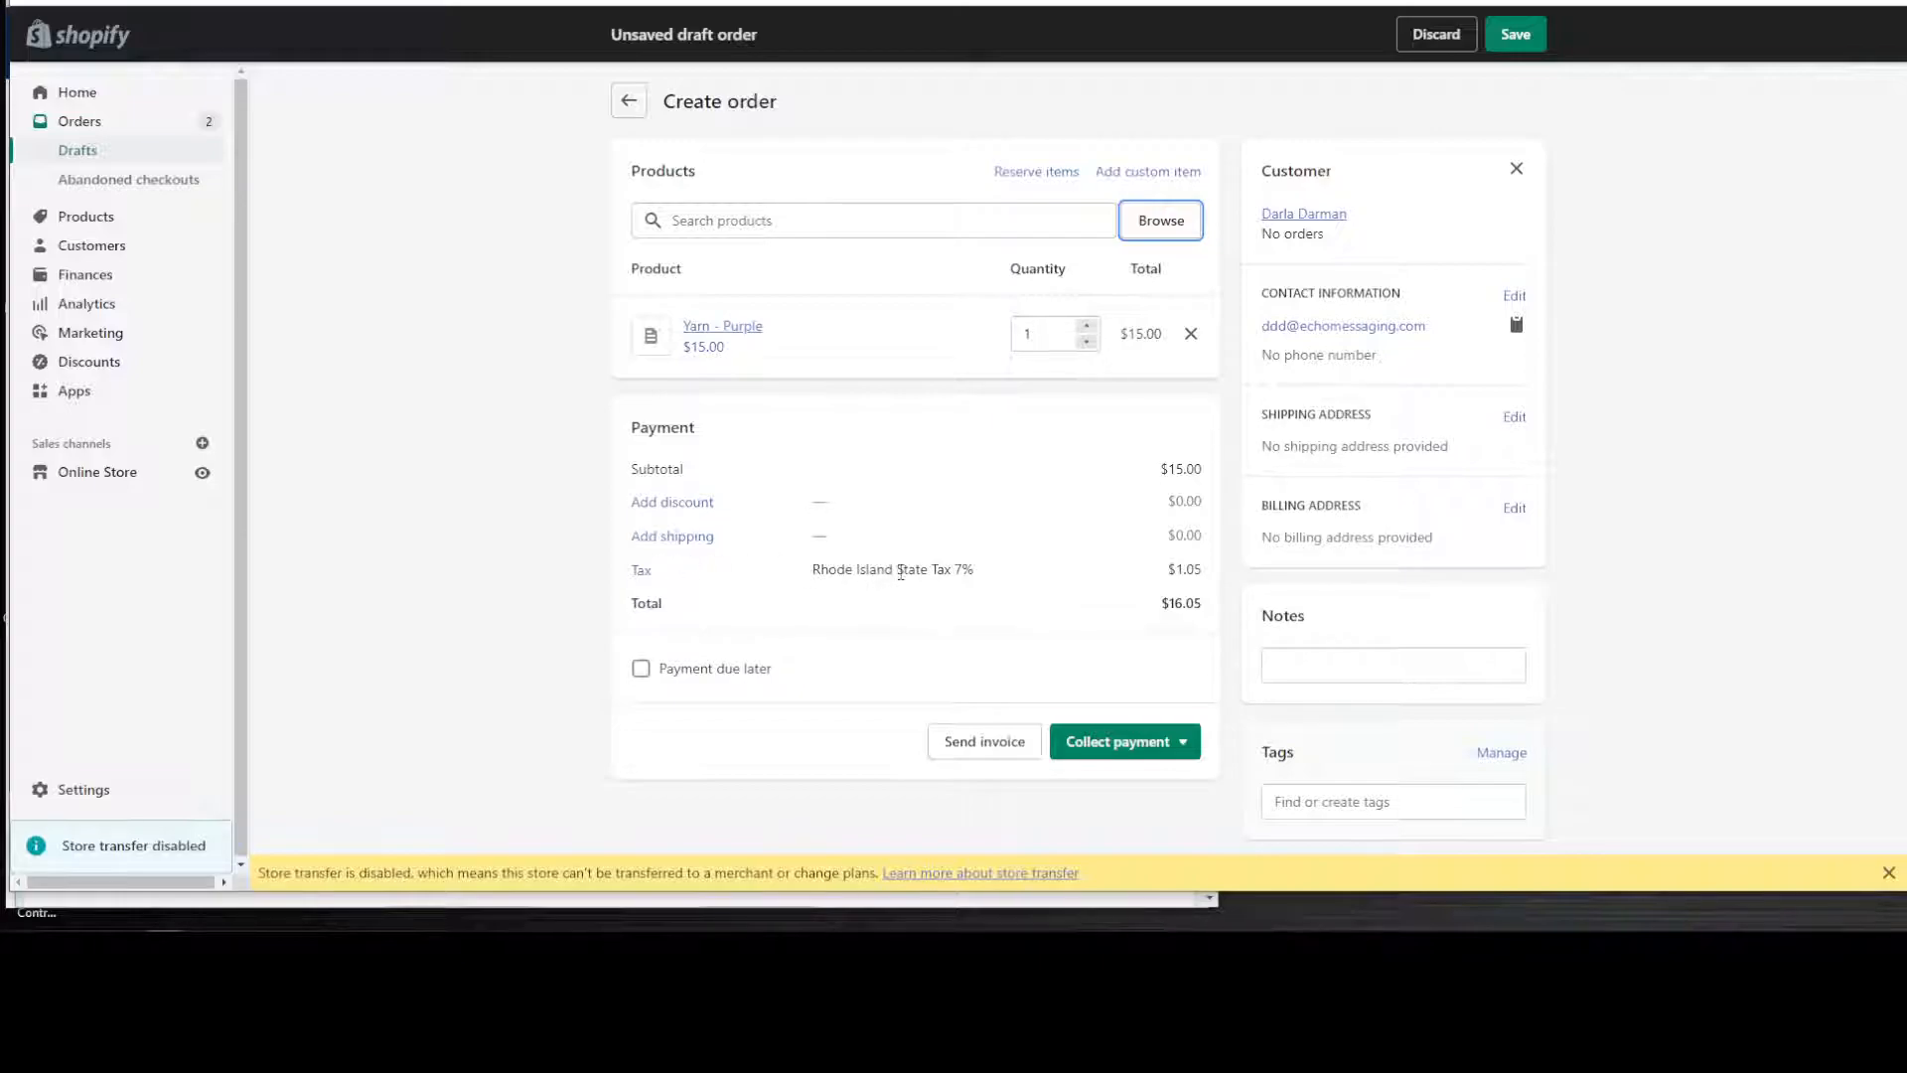
# Step: Collect payment on the order by marking it as paid and confirm creating the order
pyautogui.click(1162, 743)
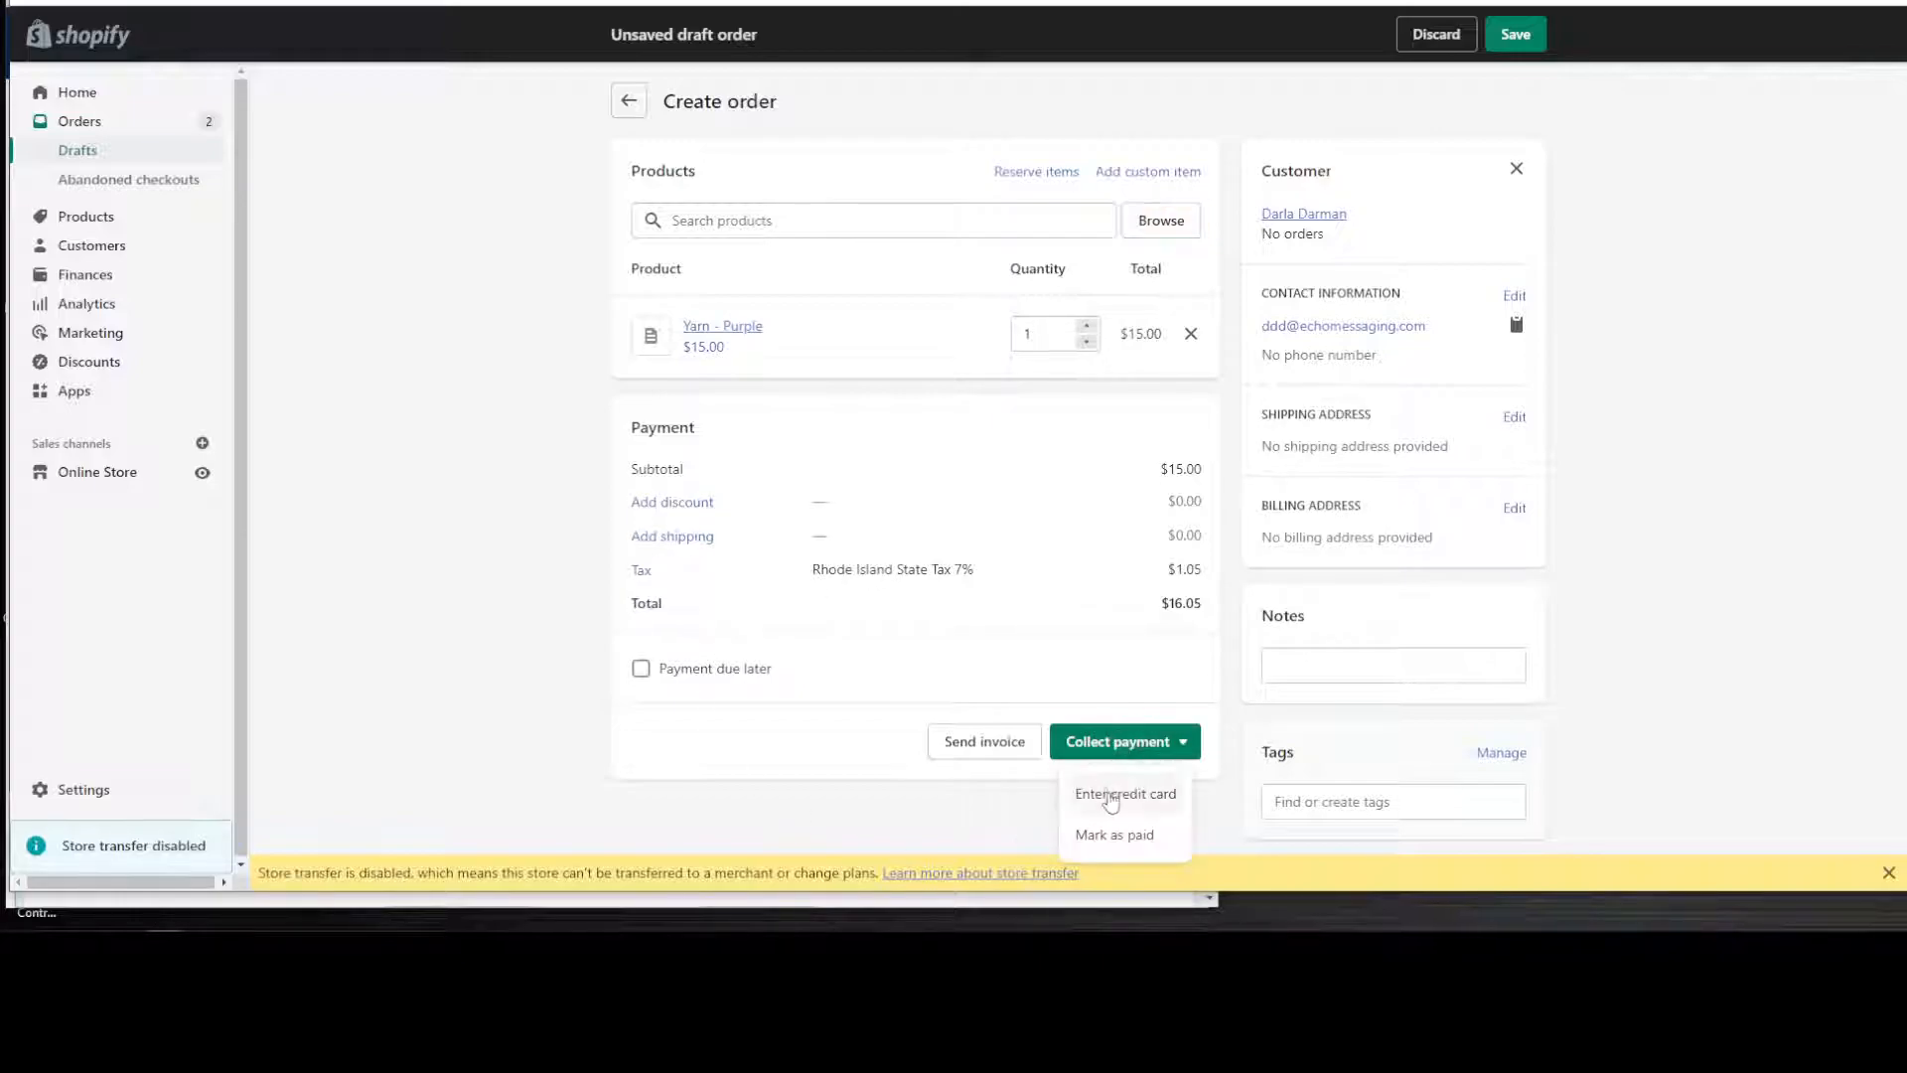
pyautogui.click(1111, 837)
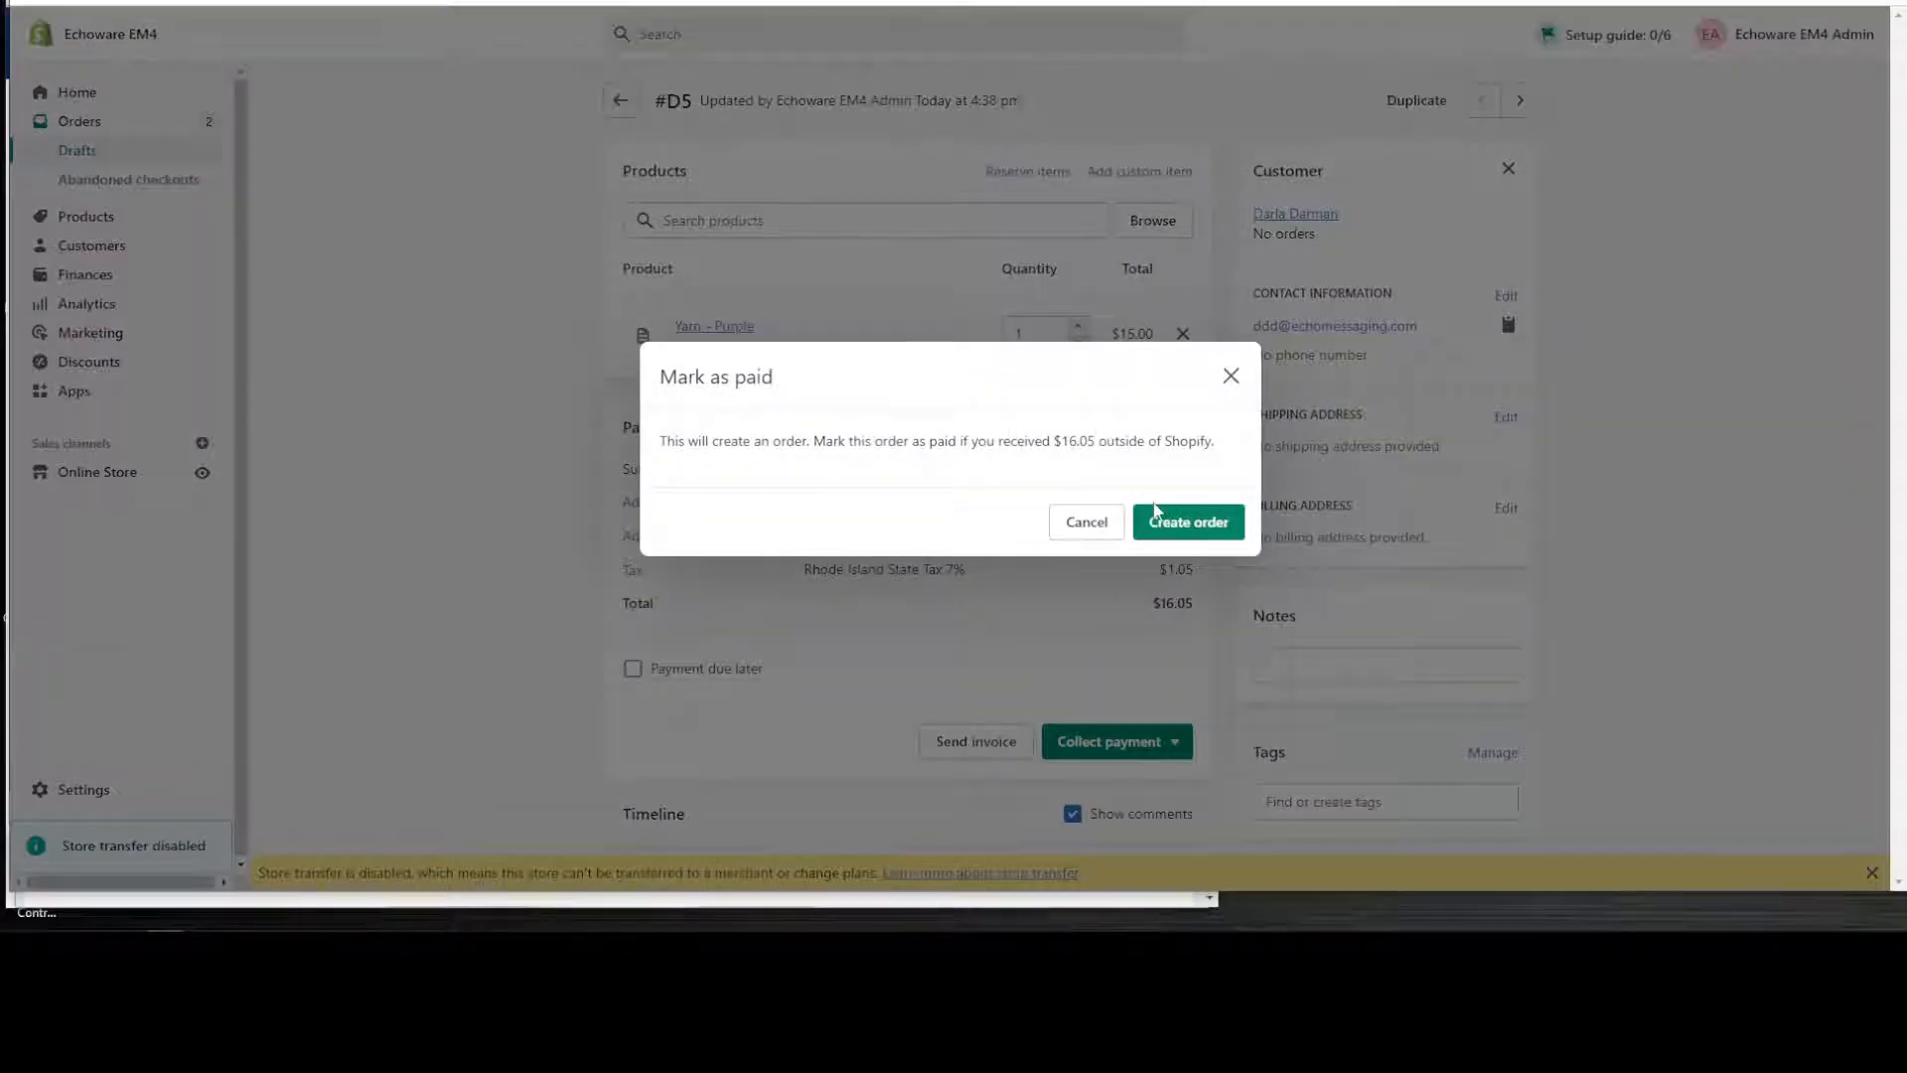
pyautogui.click(1170, 529)
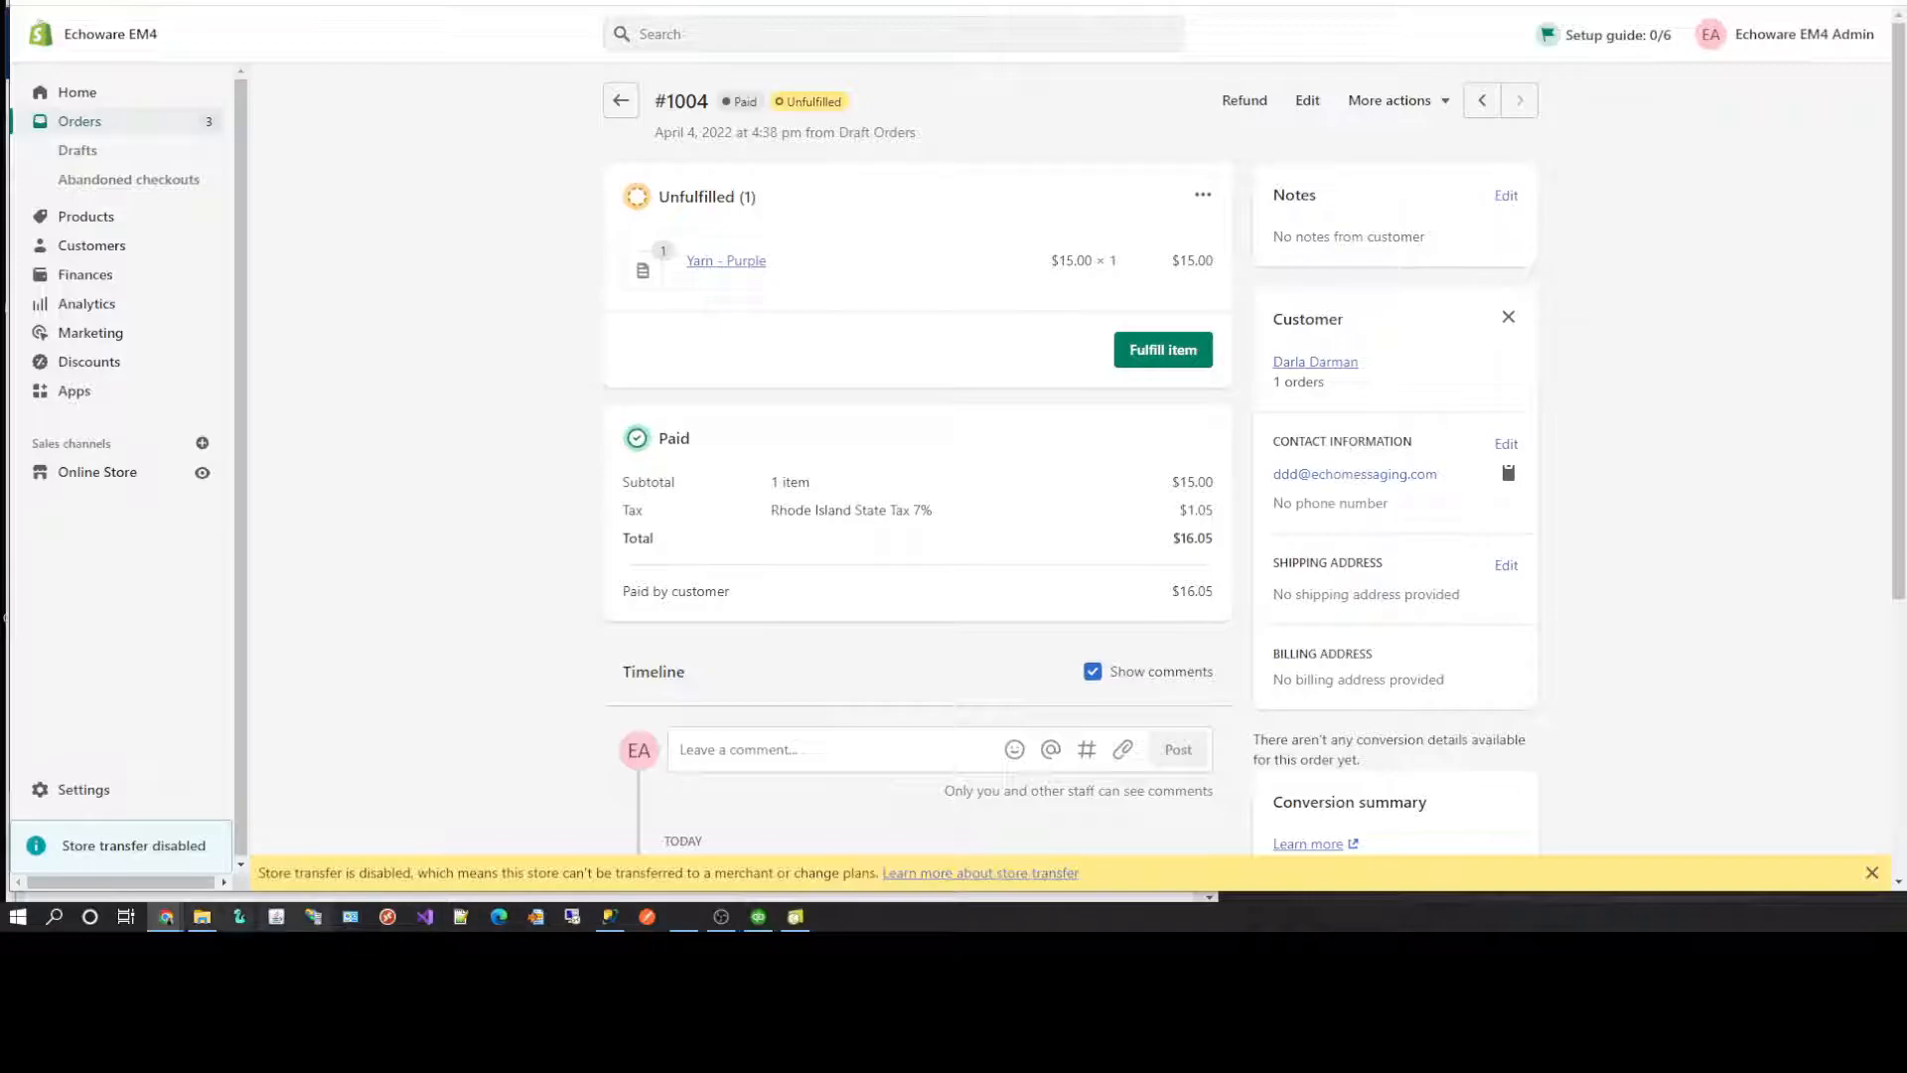
# Step: Switch to the EchoWare sync options and turn on syncing of Shopify orders to QuickBooks invoices
pyautogui.moveTo(162, 922)
pyautogui.click(176, 864)
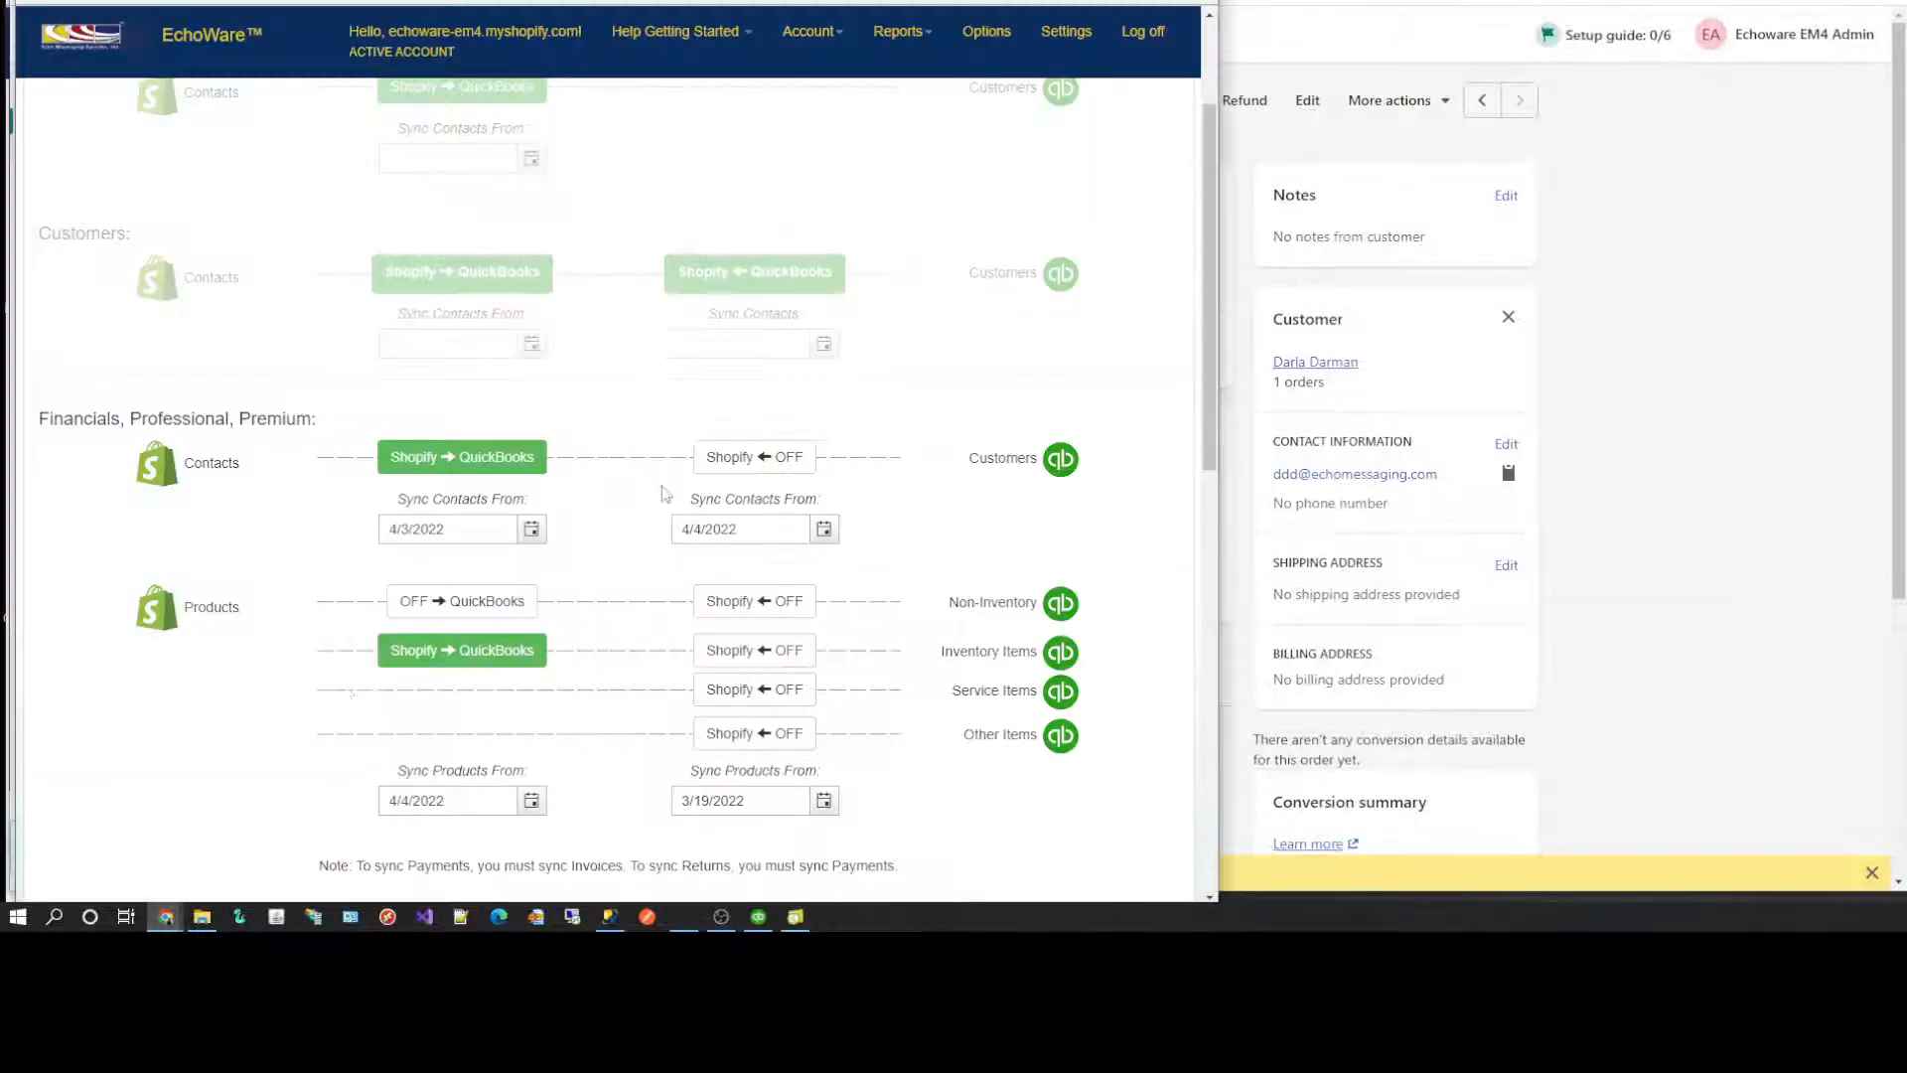
pyautogui.scroll(-4, 260, 707)
pyautogui.scroll(1, 249, 692)
pyautogui.scroll(-3, 290, 426)
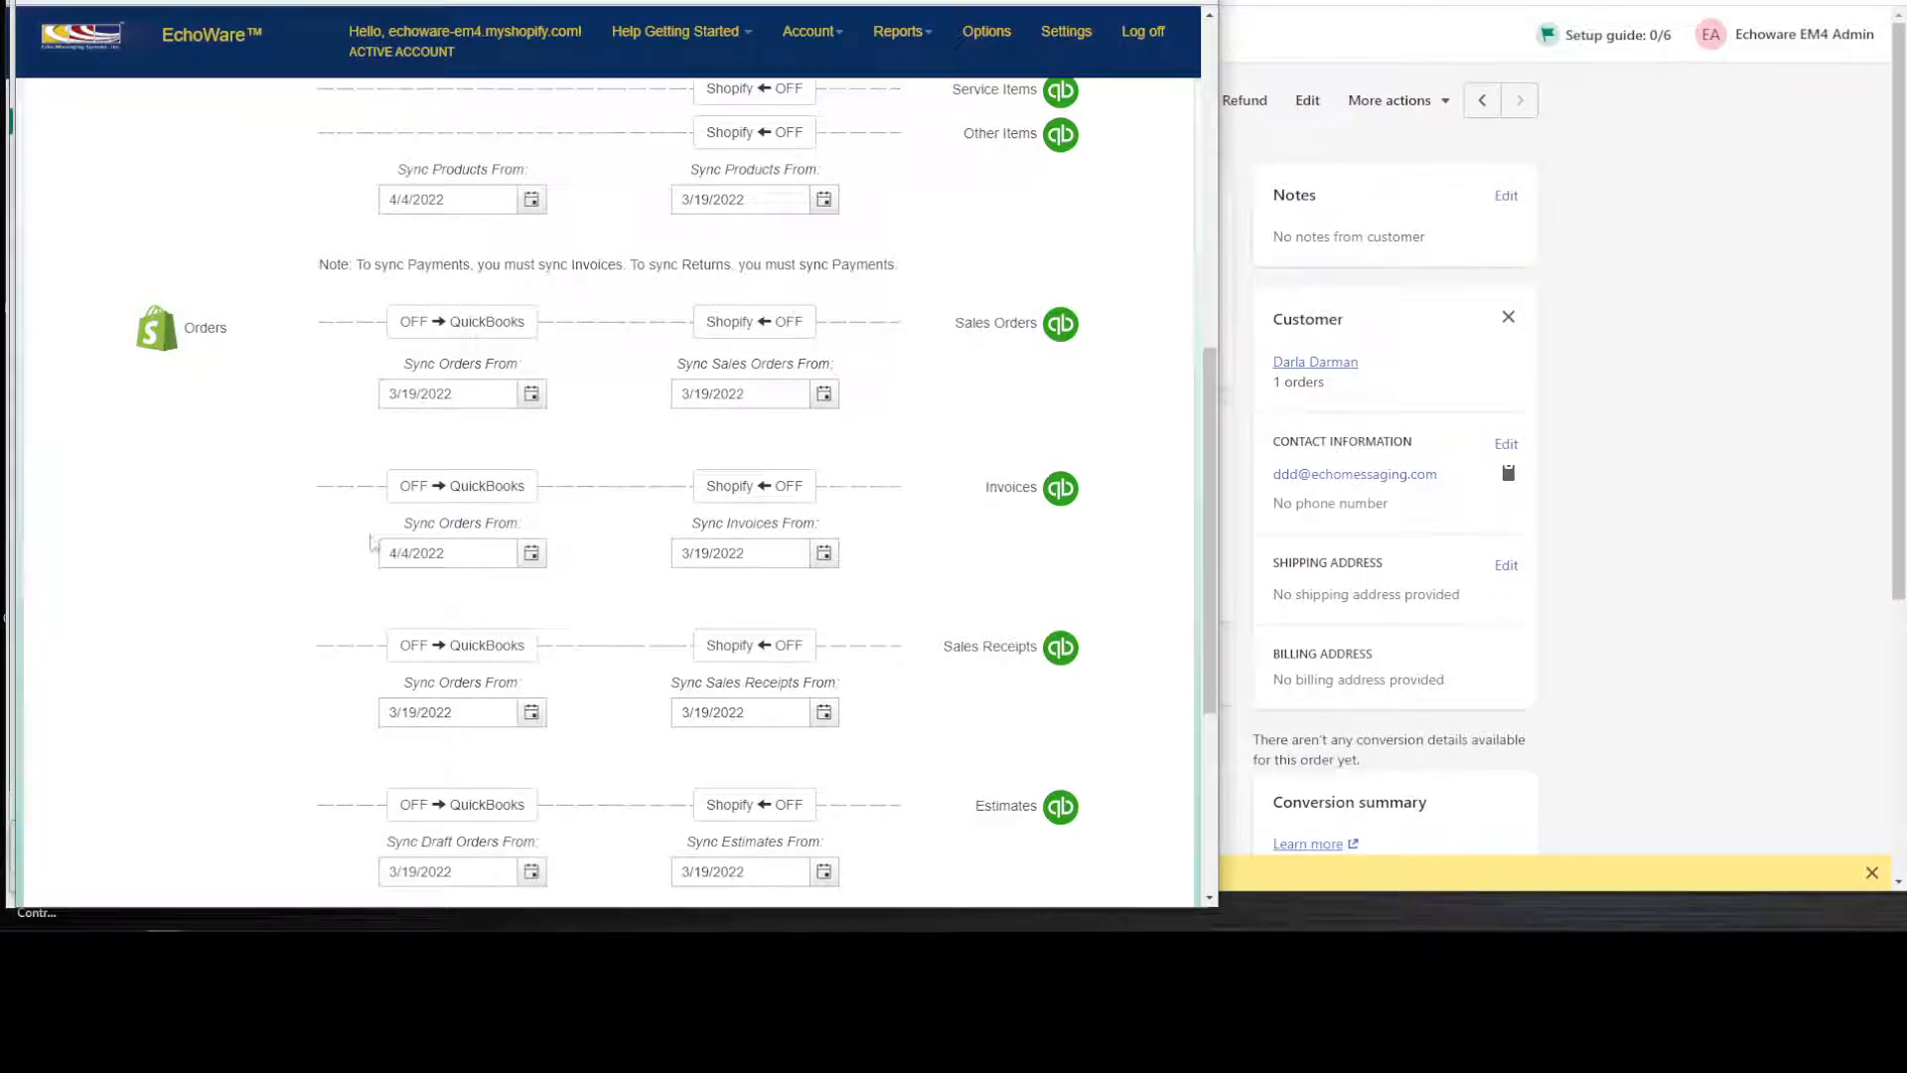
pyautogui.click(486, 486)
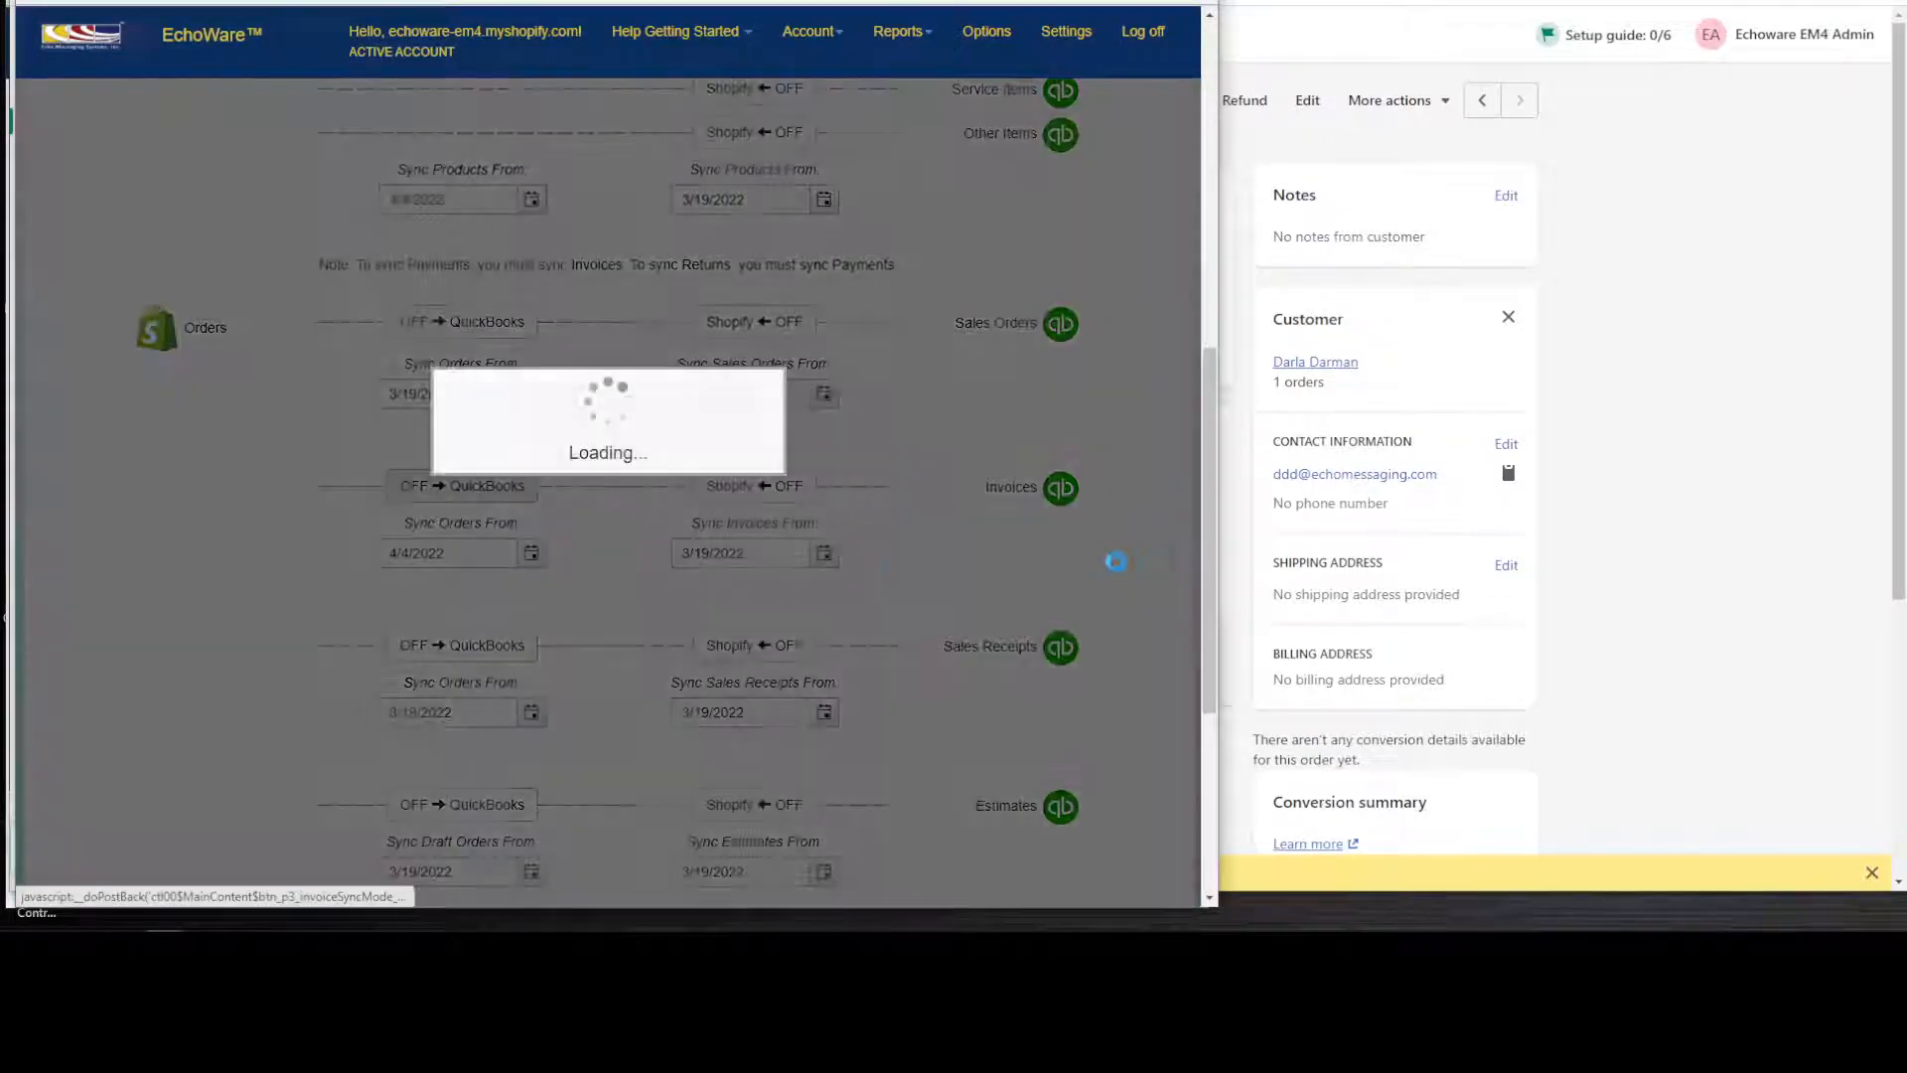
# Step: Set the start date for syncing Shopify orders to QuickBooks invoices to 4/3/2022
pyautogui.scroll(-6, 378, 630)
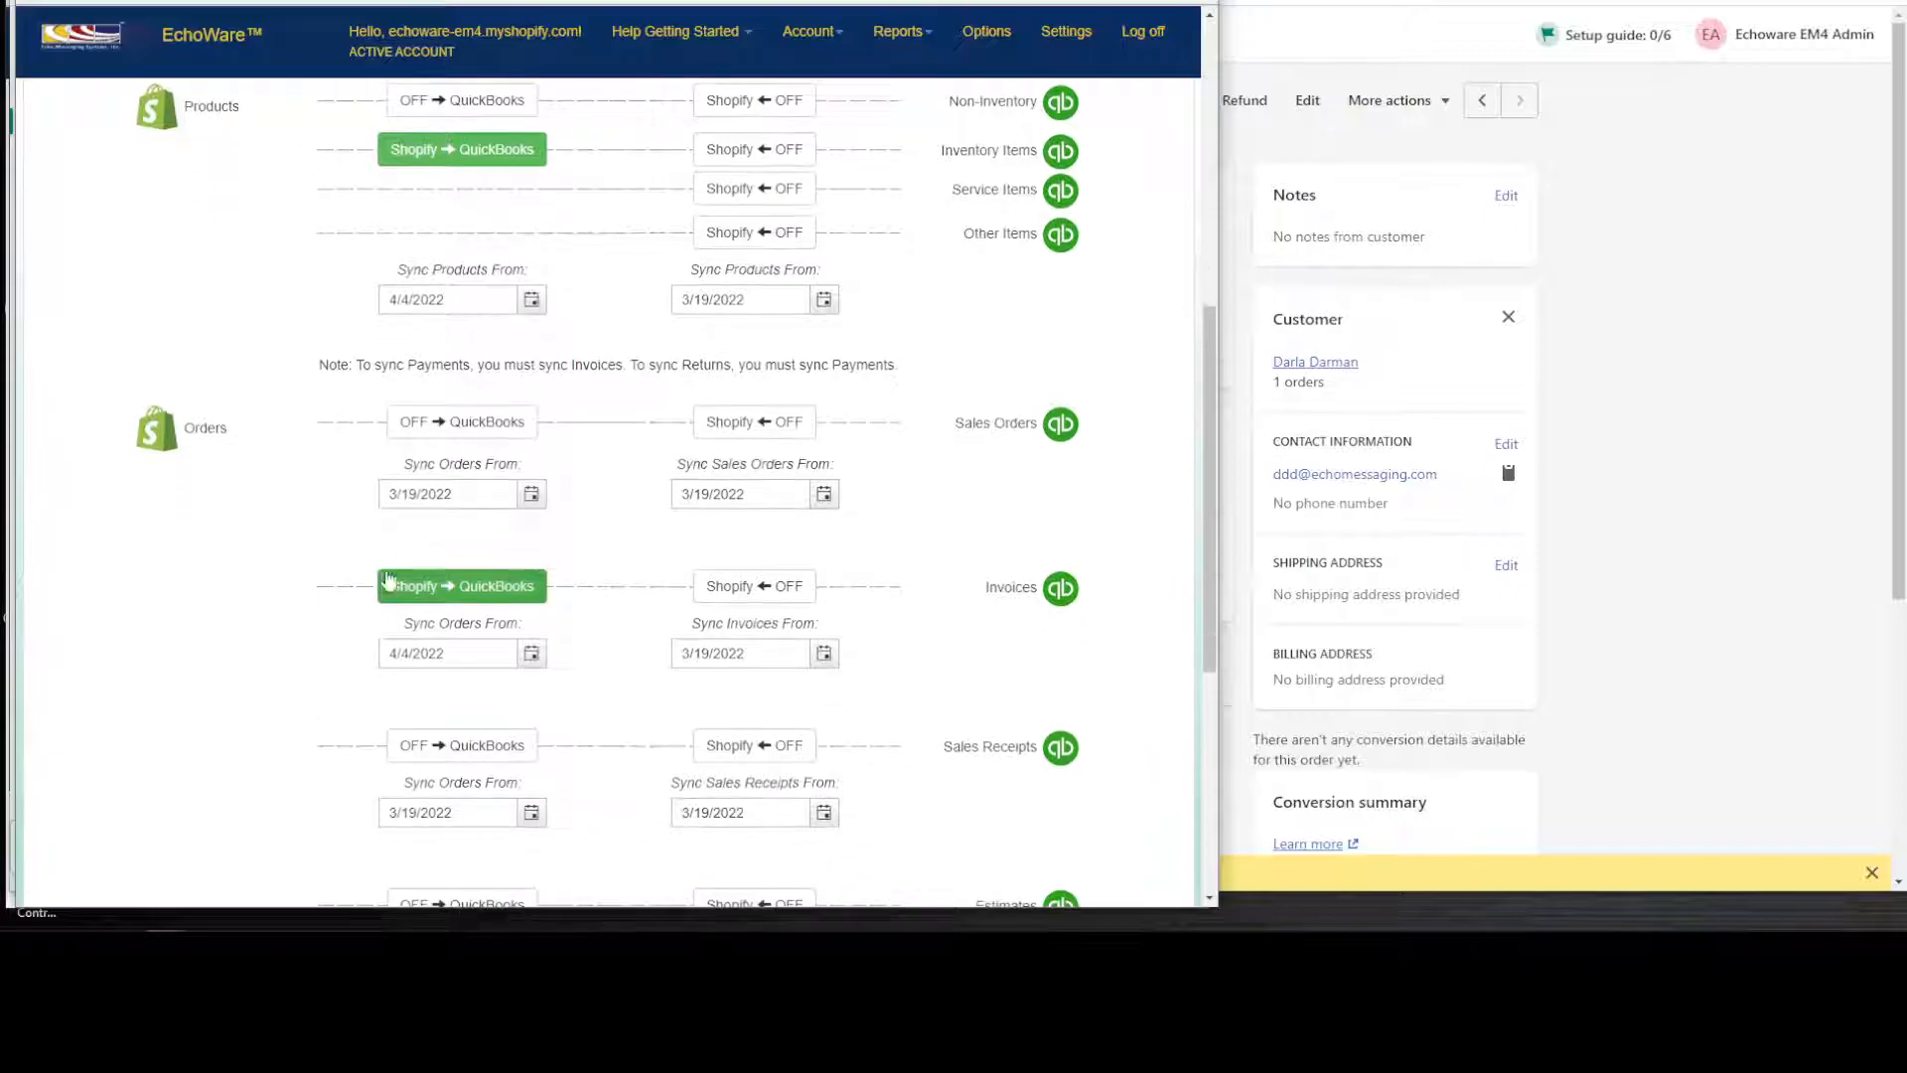
pyautogui.click(510, 647)
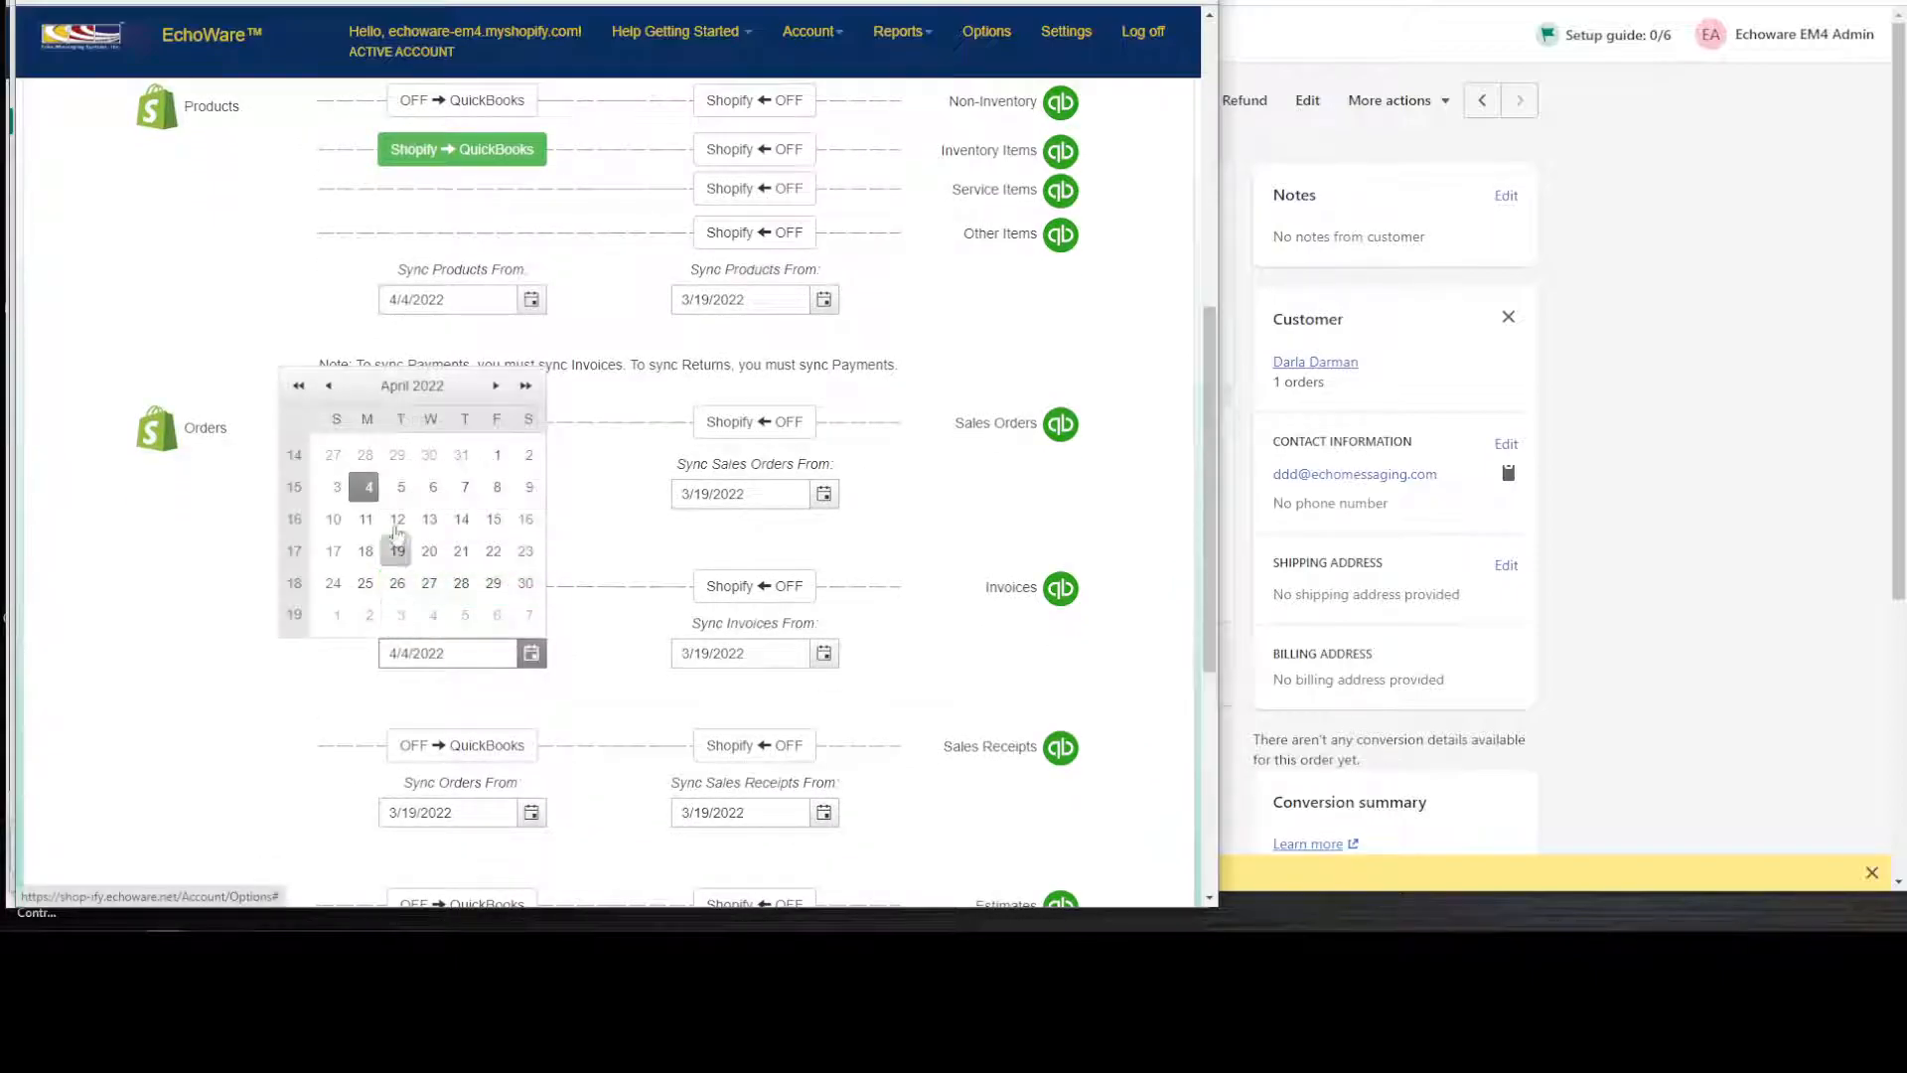
pyautogui.click(346, 500)
pyautogui.scroll(-5, 312, 730)
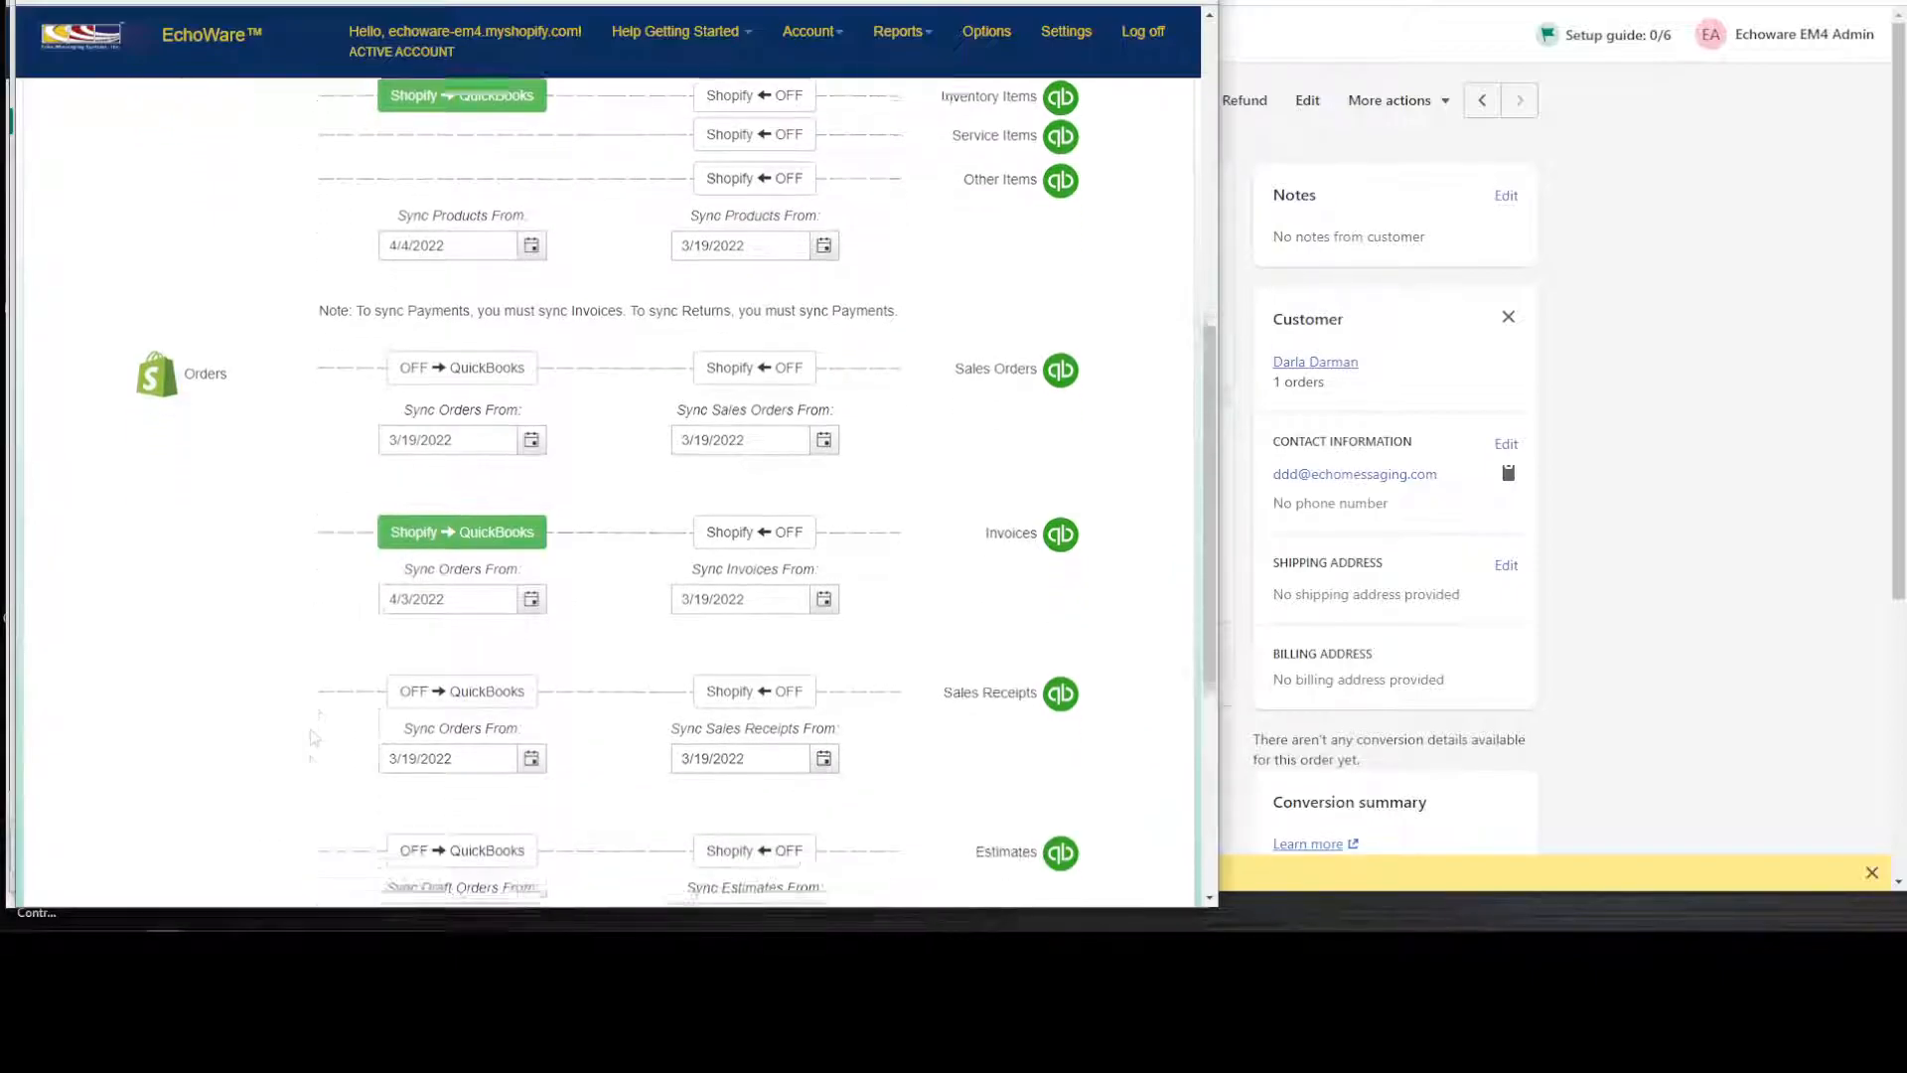
pyautogui.scroll(5, 312, 733)
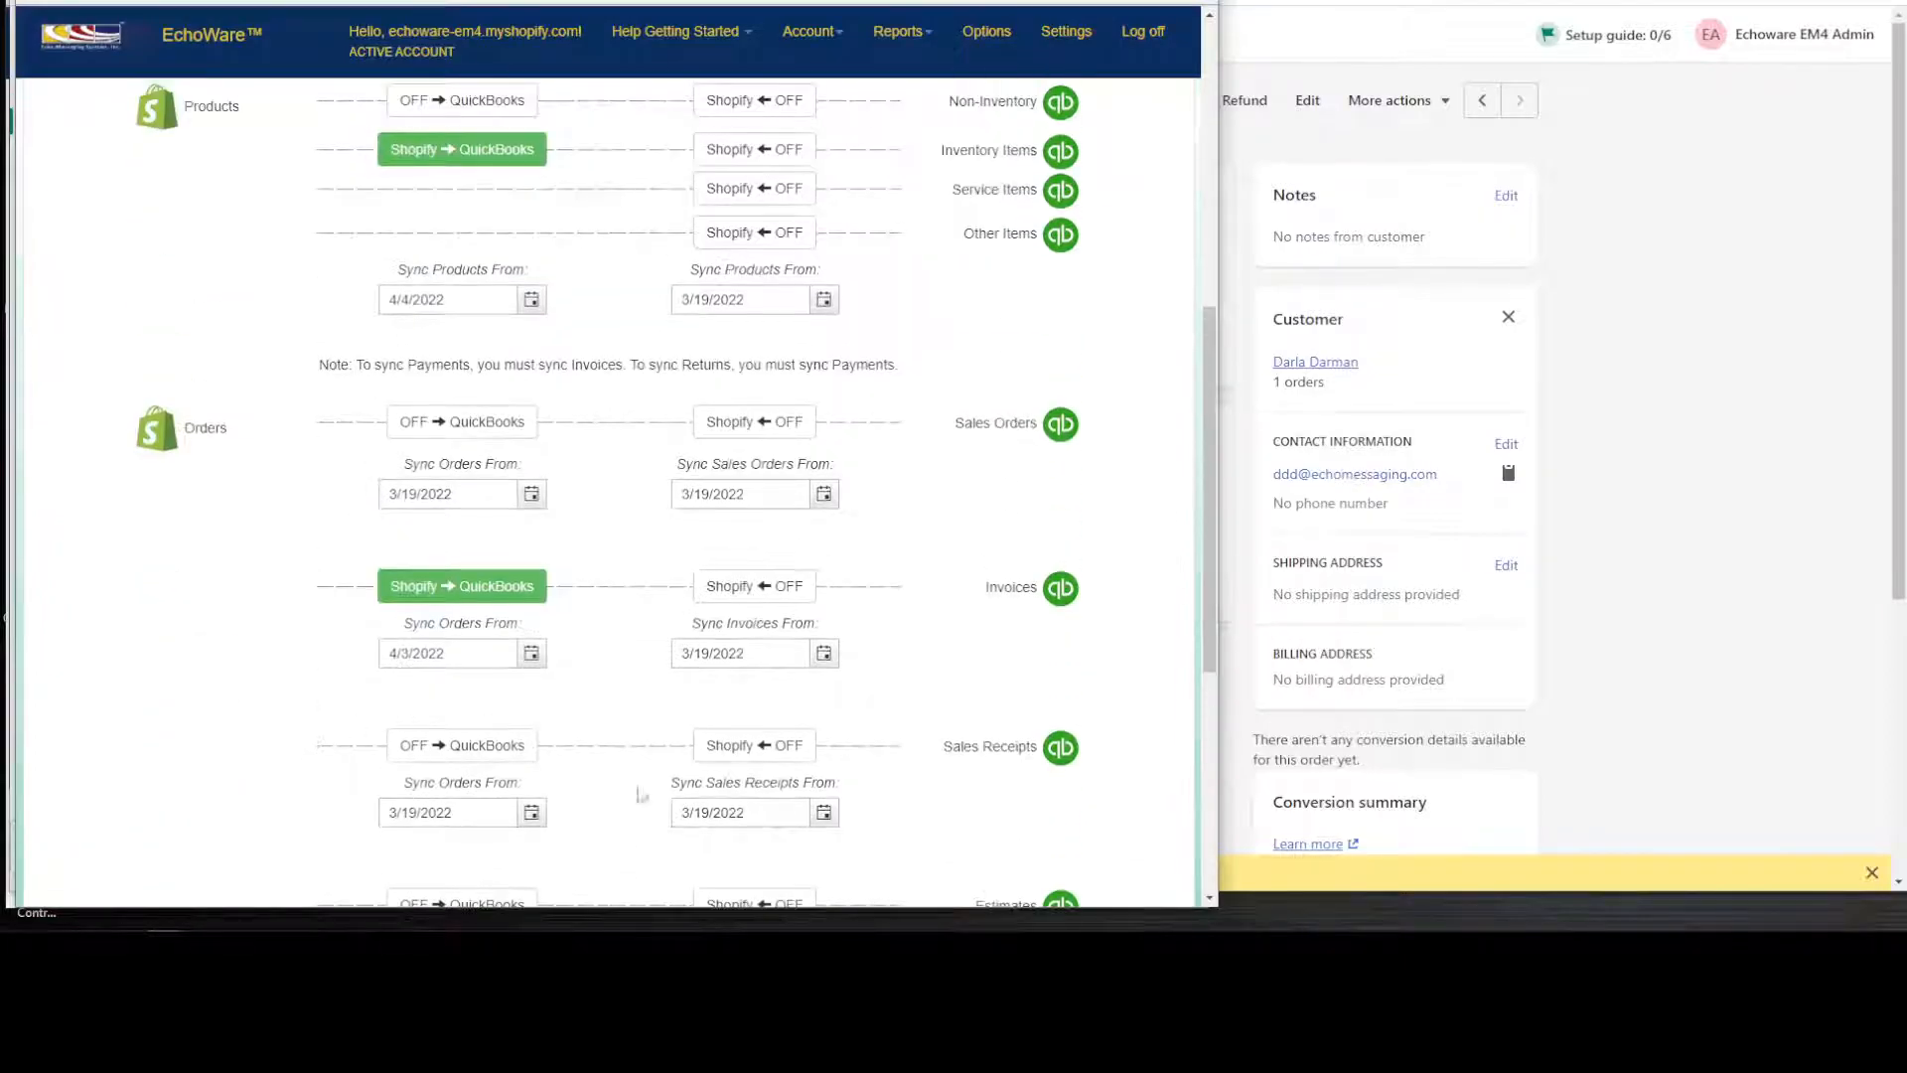
# Step: Bring QuickBooks and the Web Connector forward, run the update for the selected Shopify EchoWare Connector, and move the AVG notification aside
pyautogui.click(757, 917)
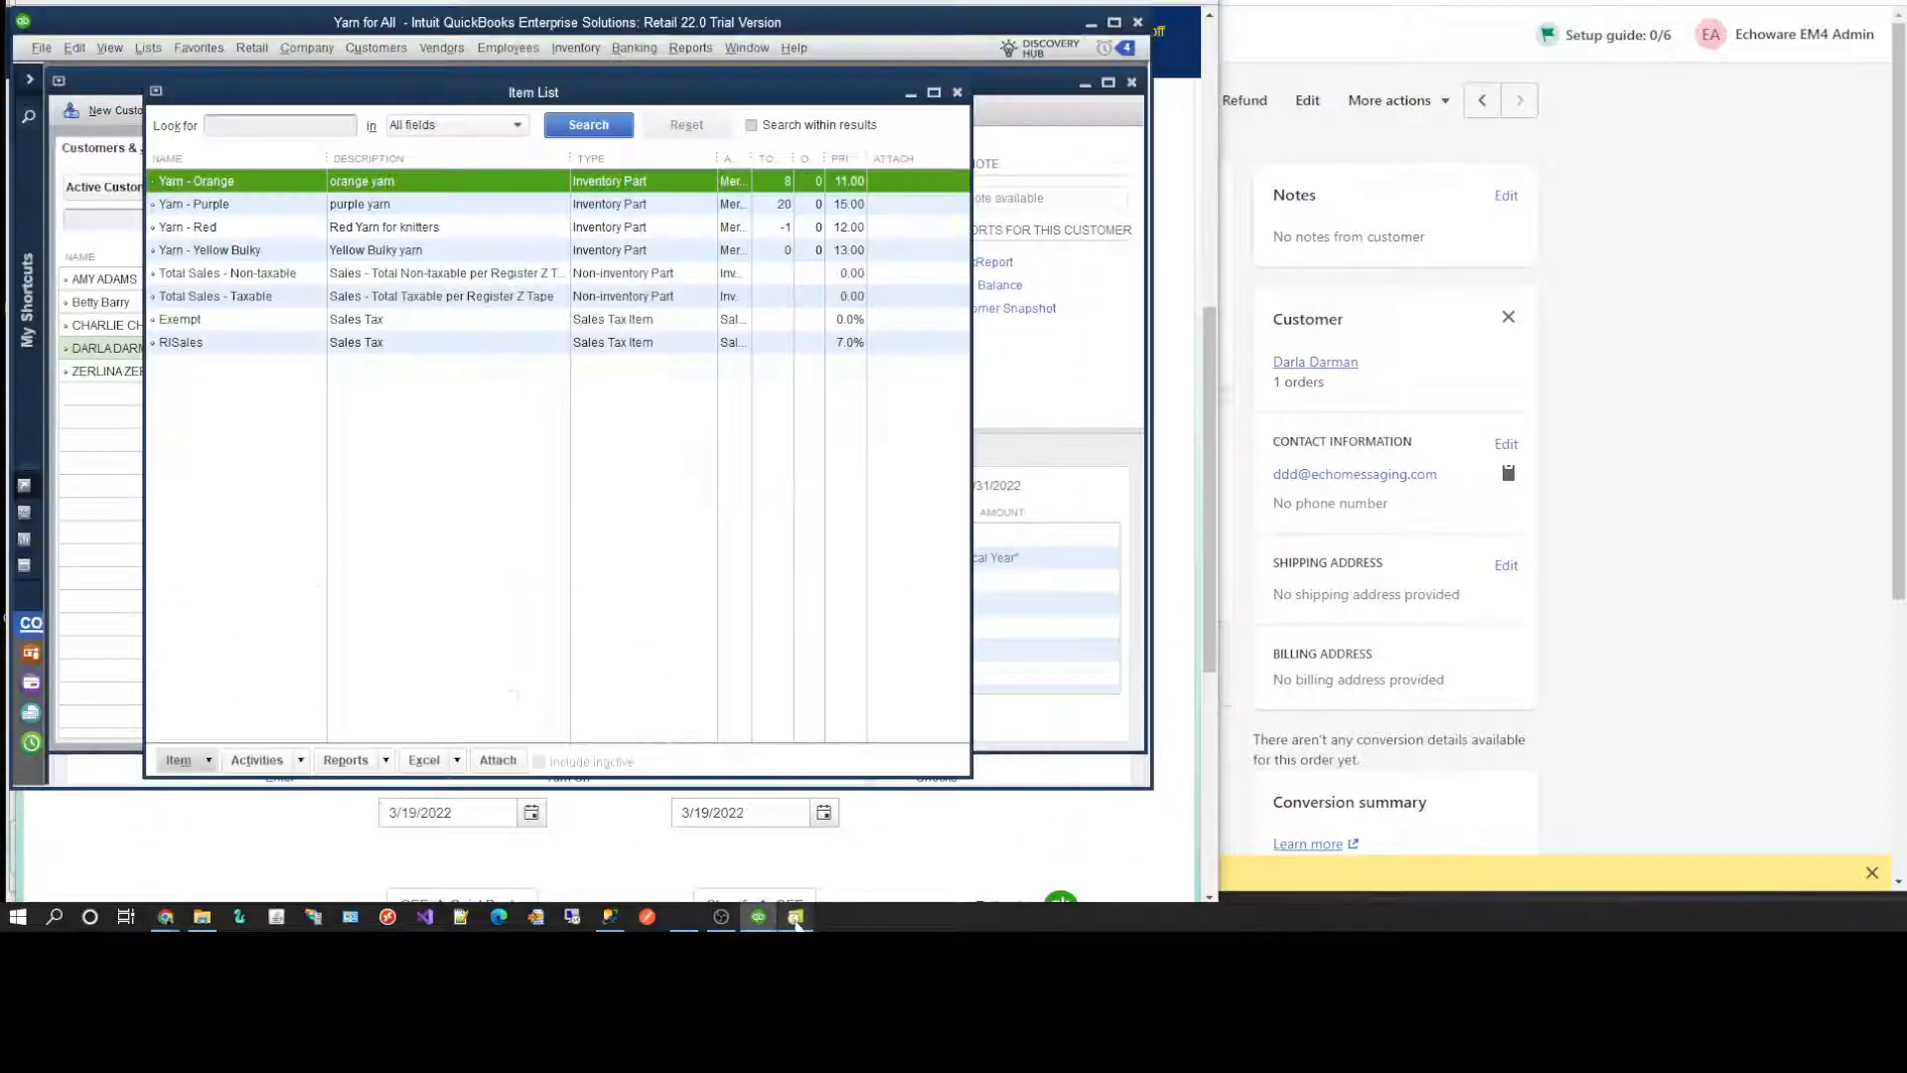
pyautogui.click(796, 917)
pyautogui.click(1386, 264)
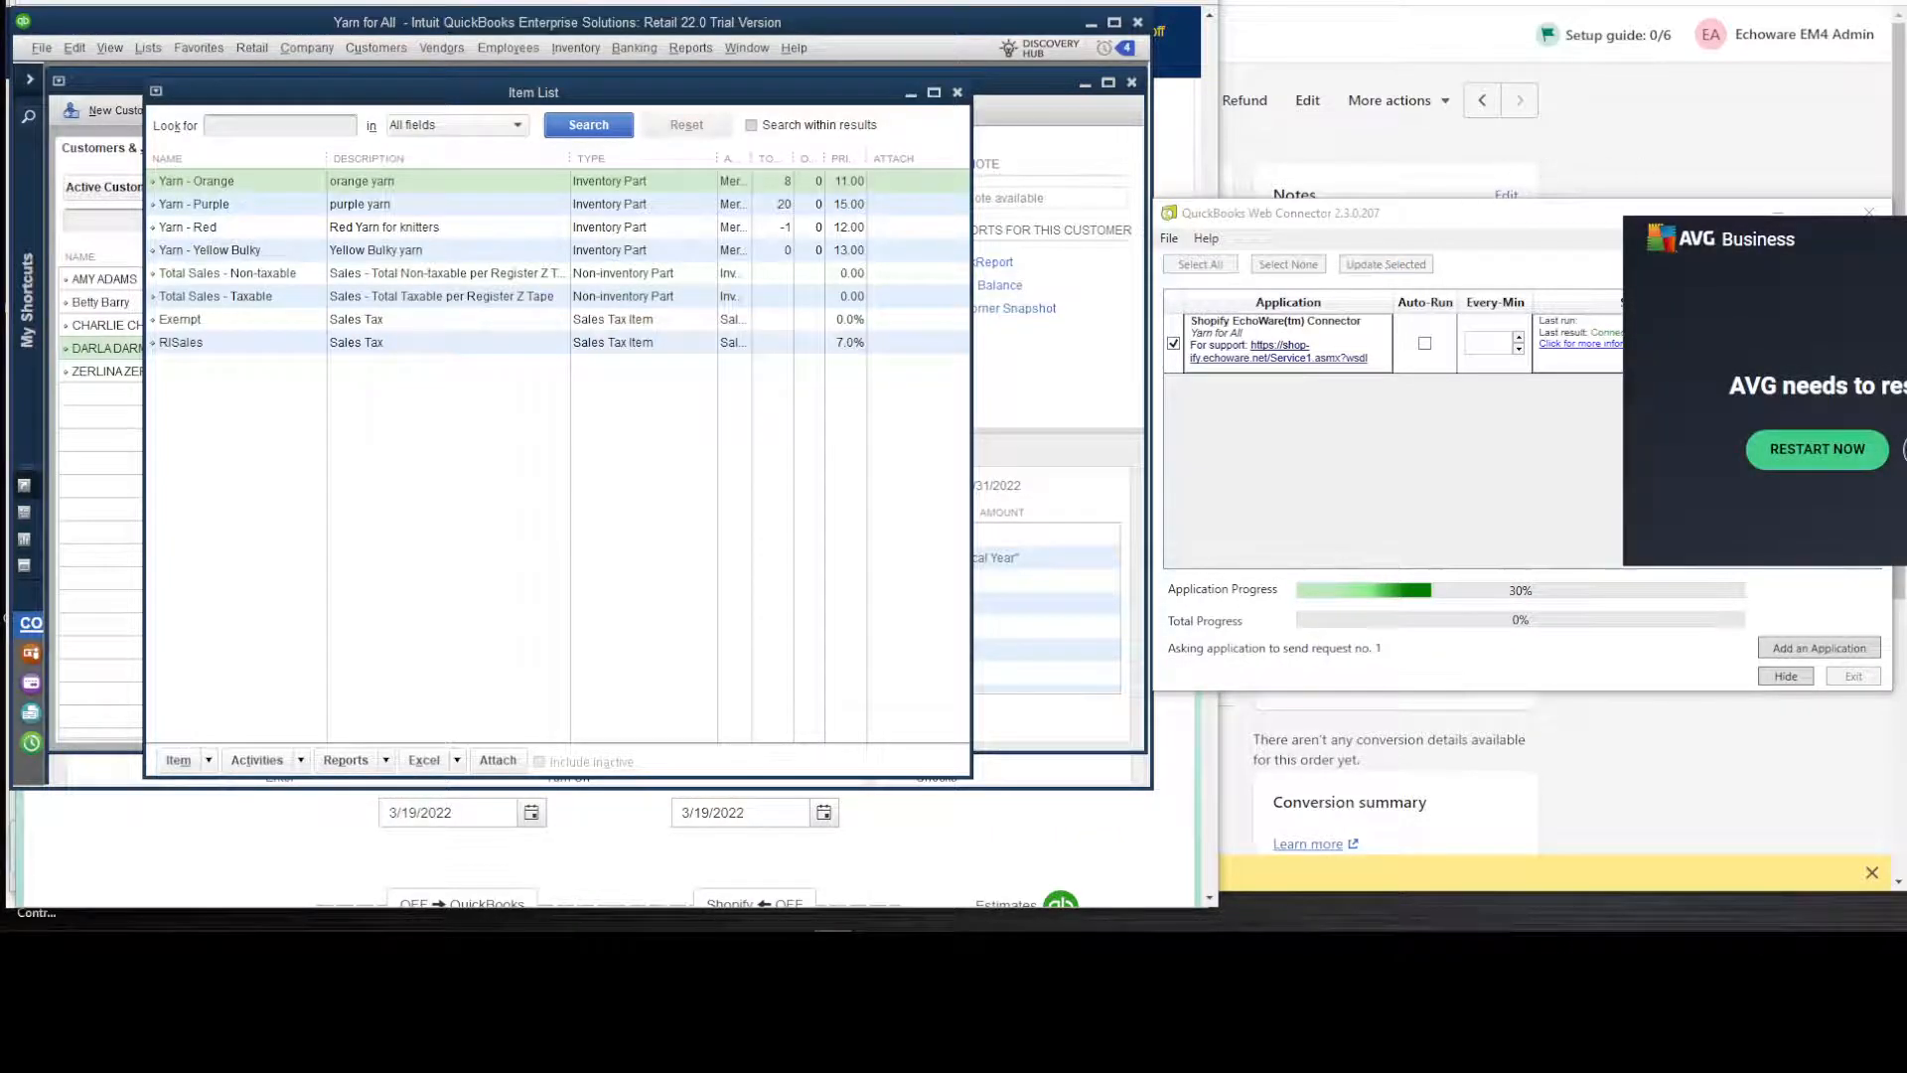
pyautogui.moveTo(1851, 245); pyautogui.dragTo(1905, 246)
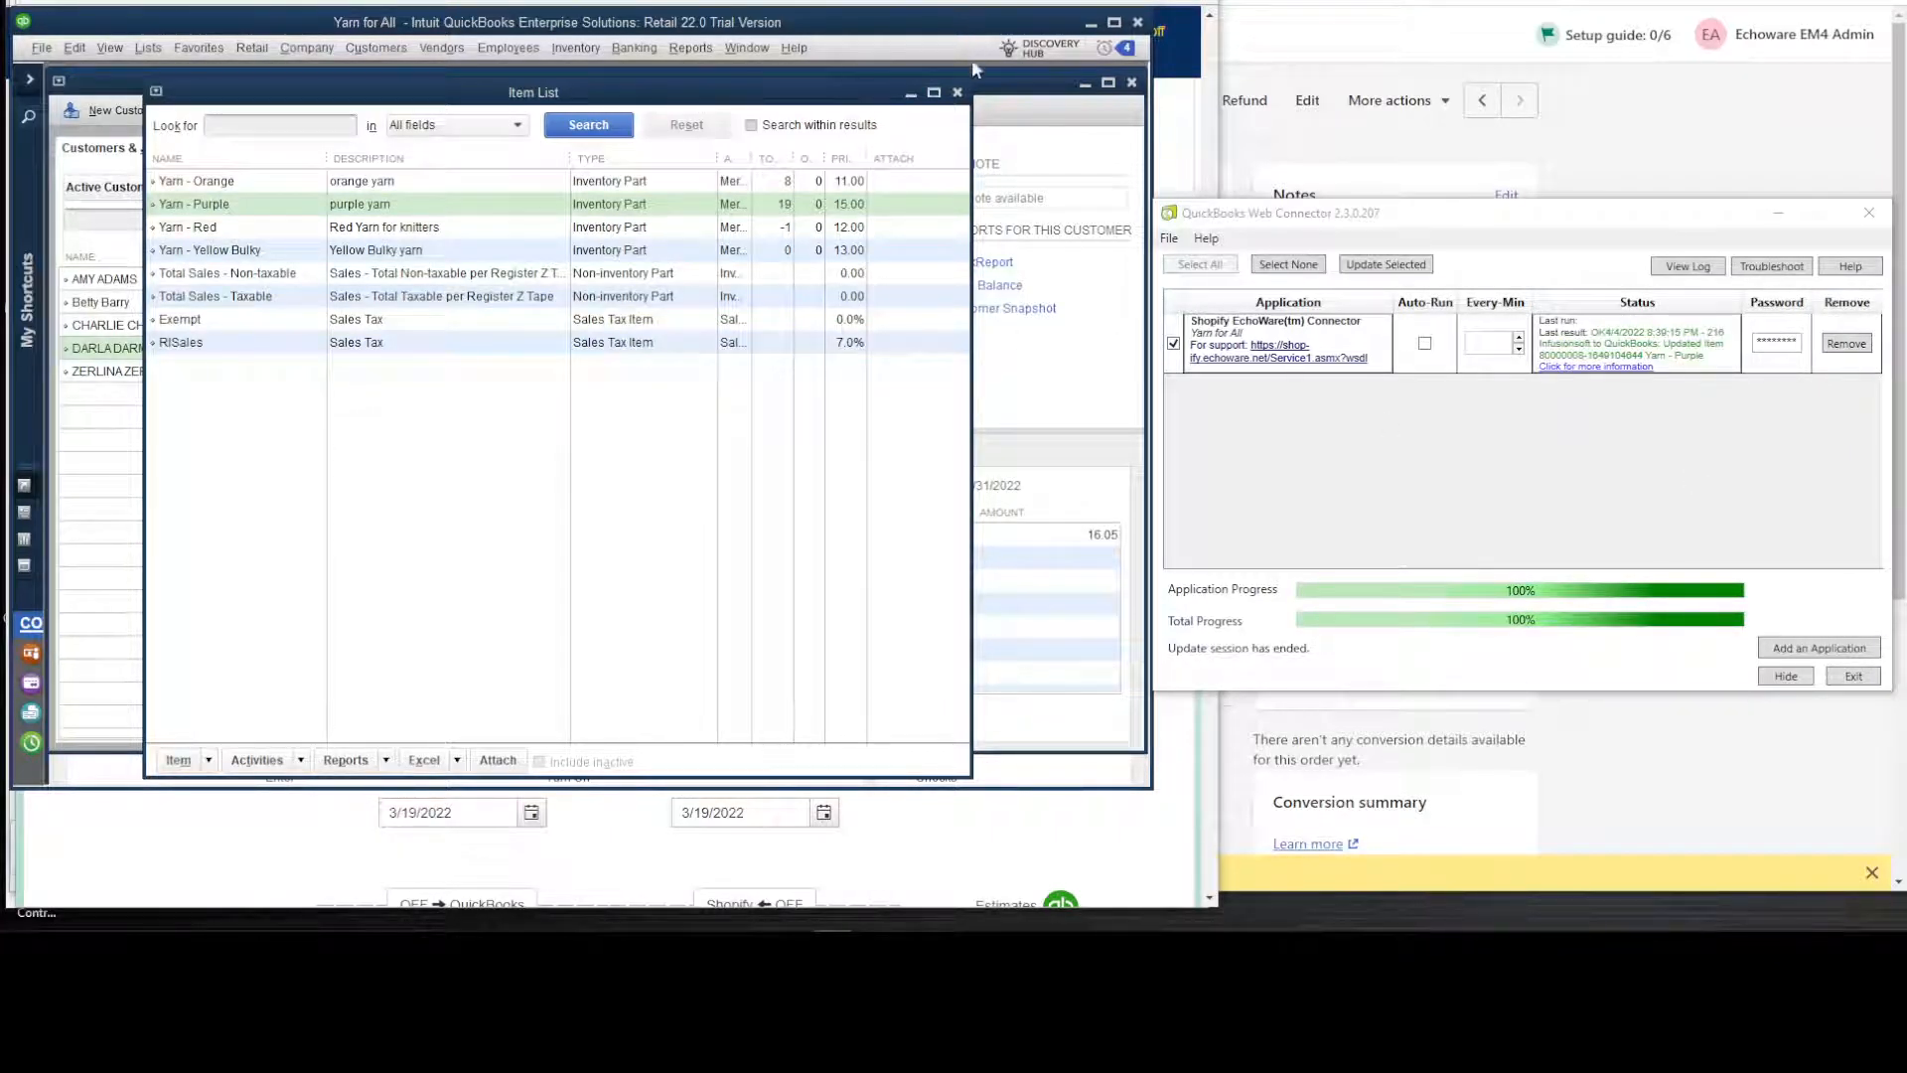
# Step: Close the Item List in QuickBooks, open the selected customer's synced invoice to review it, and close it again
pyautogui.click(957, 93)
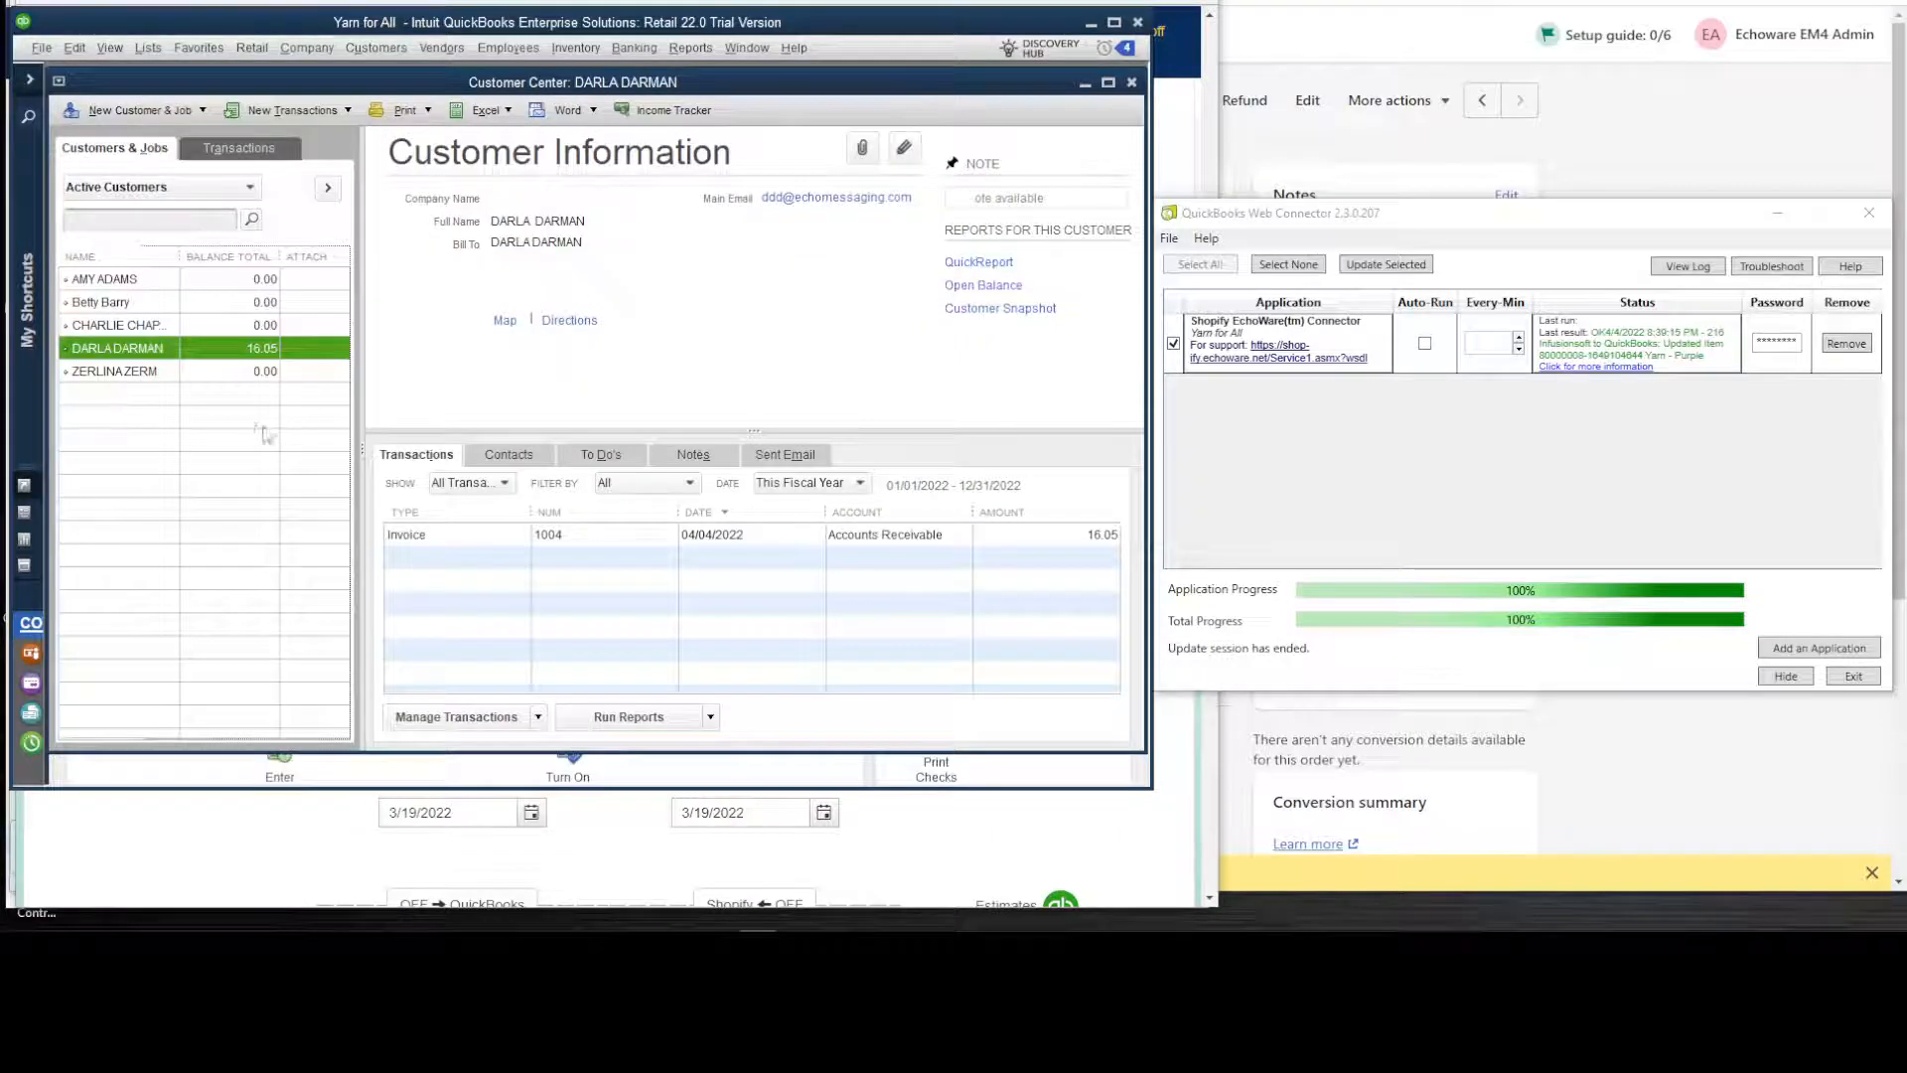
pyautogui.doubleClick(439, 538)
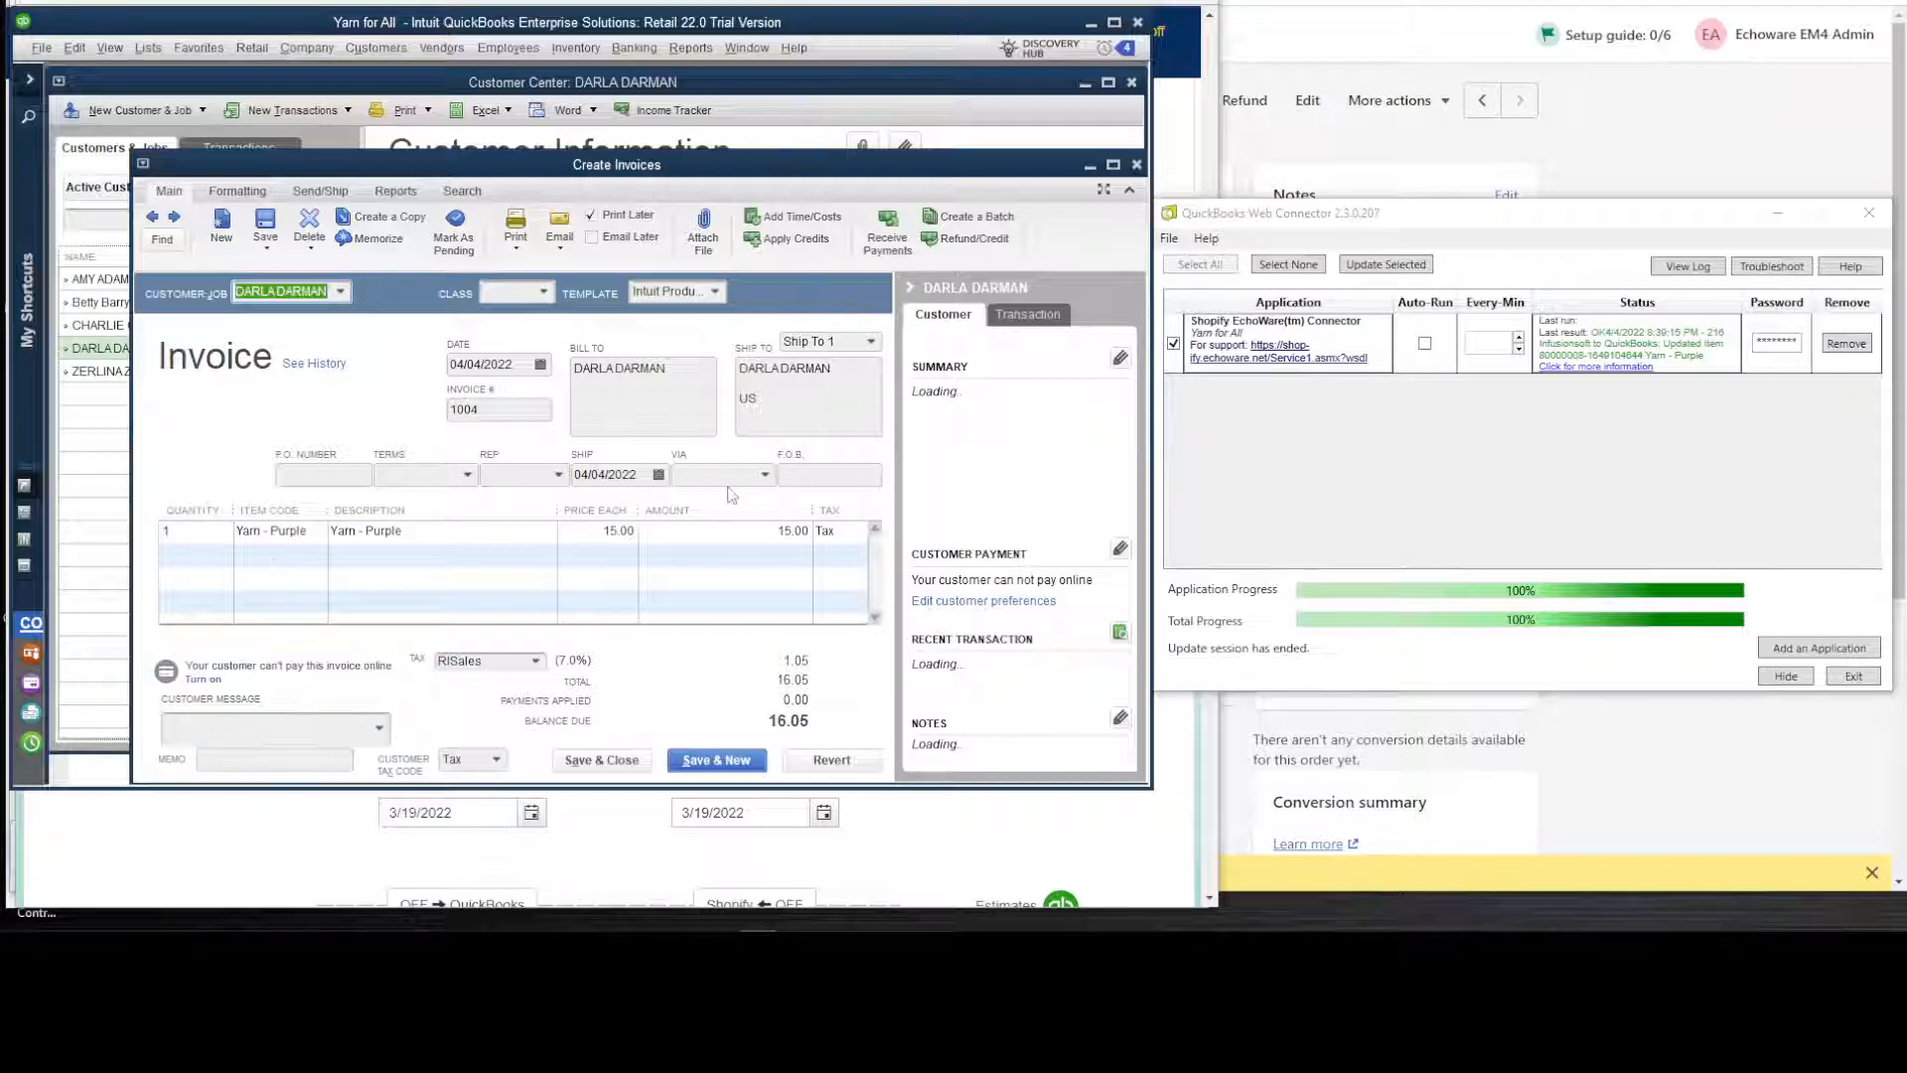
pyautogui.click(1139, 166)
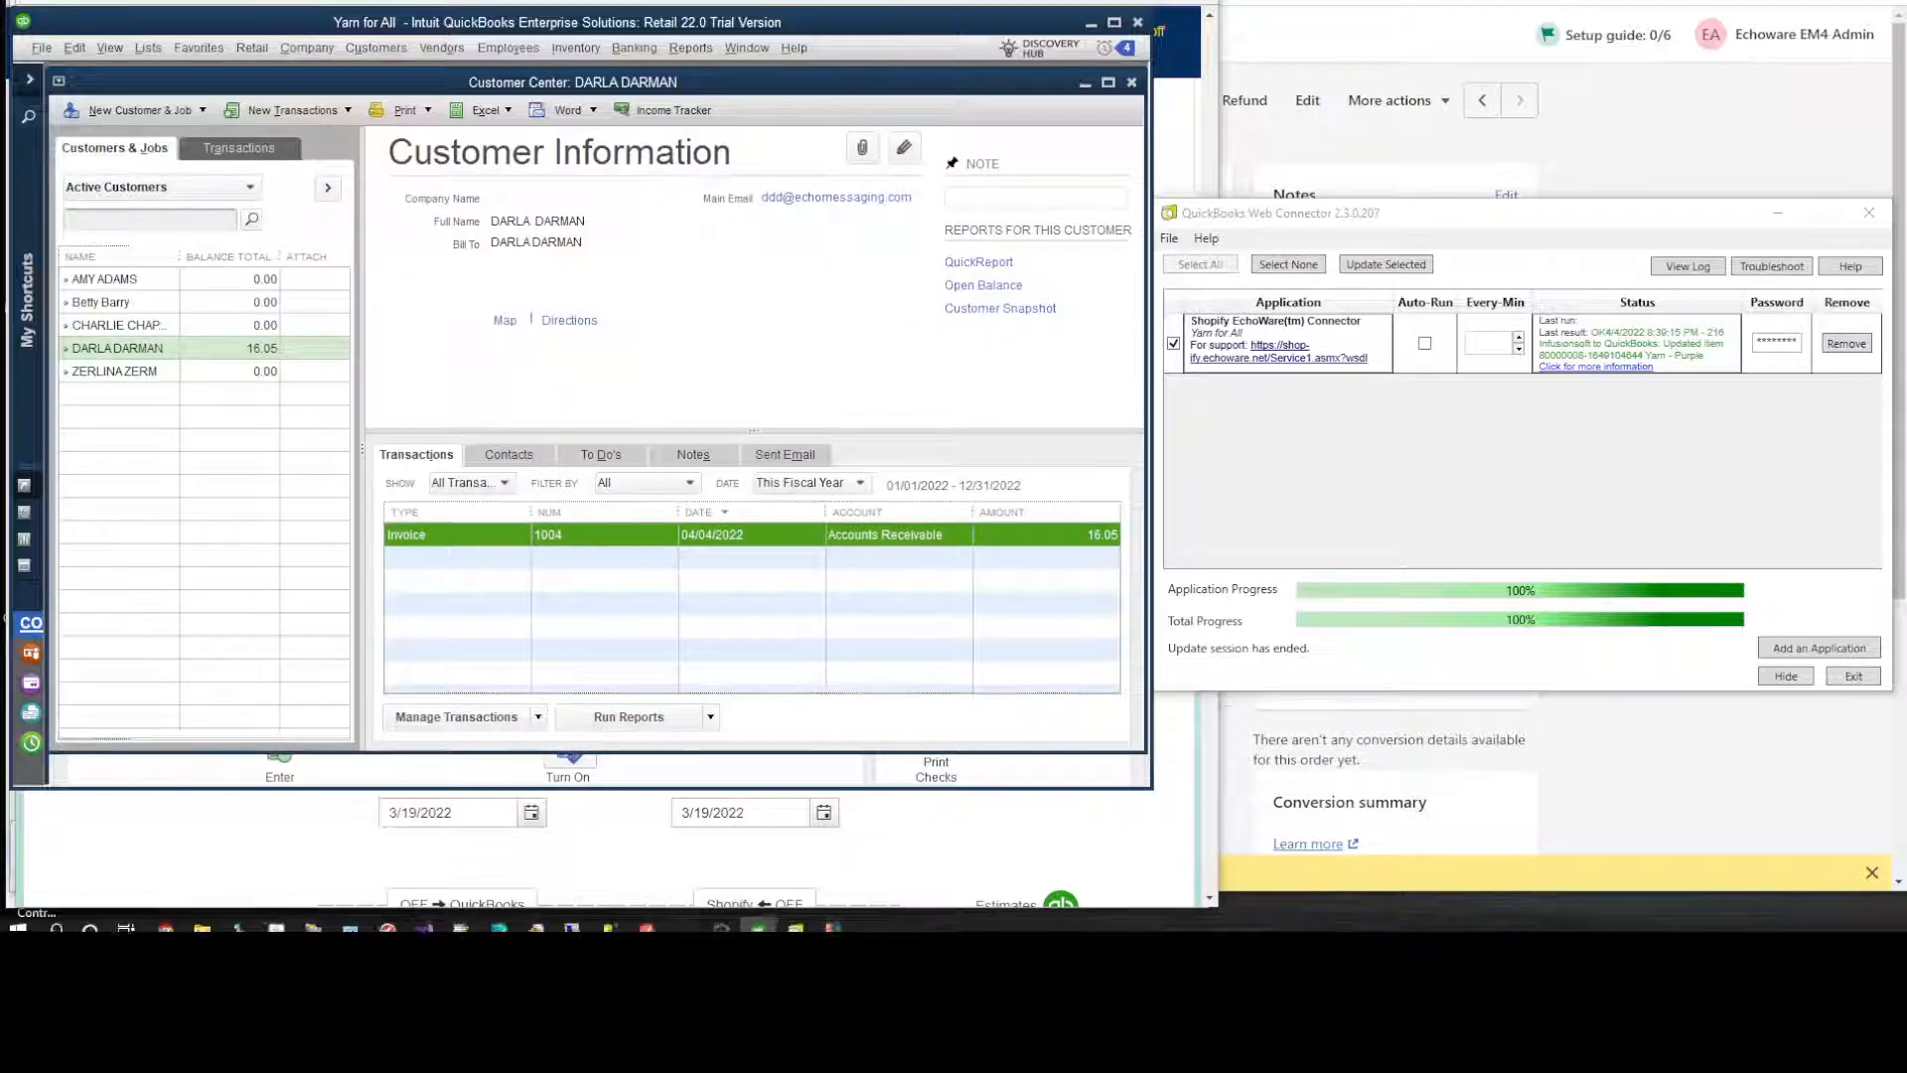
# Step: Return to the EchoWare sync options and turn on syncing of Shopify payments to QuickBooks
pyautogui.click(327, 872)
pyautogui.scroll(-2, 122, 766)
pyautogui.scroll(-3, 122, 765)
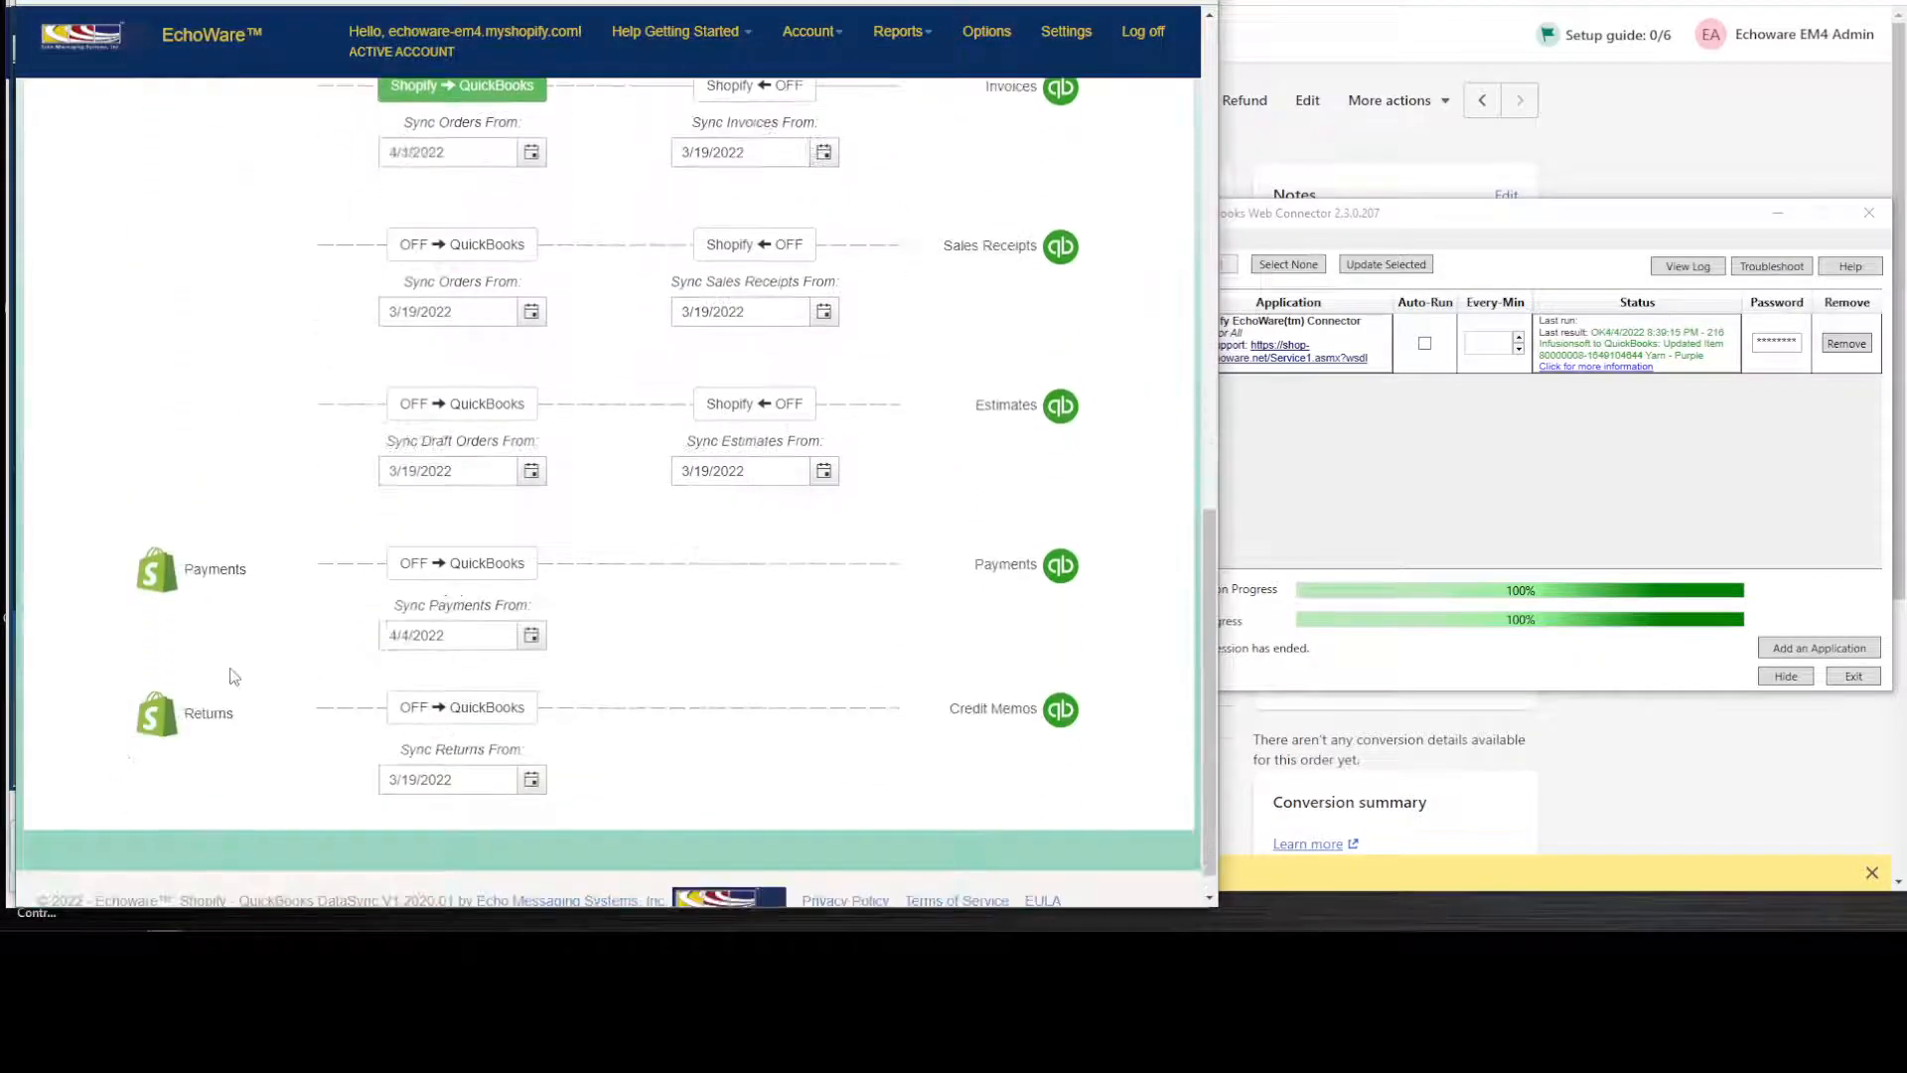
pyautogui.click(498, 566)
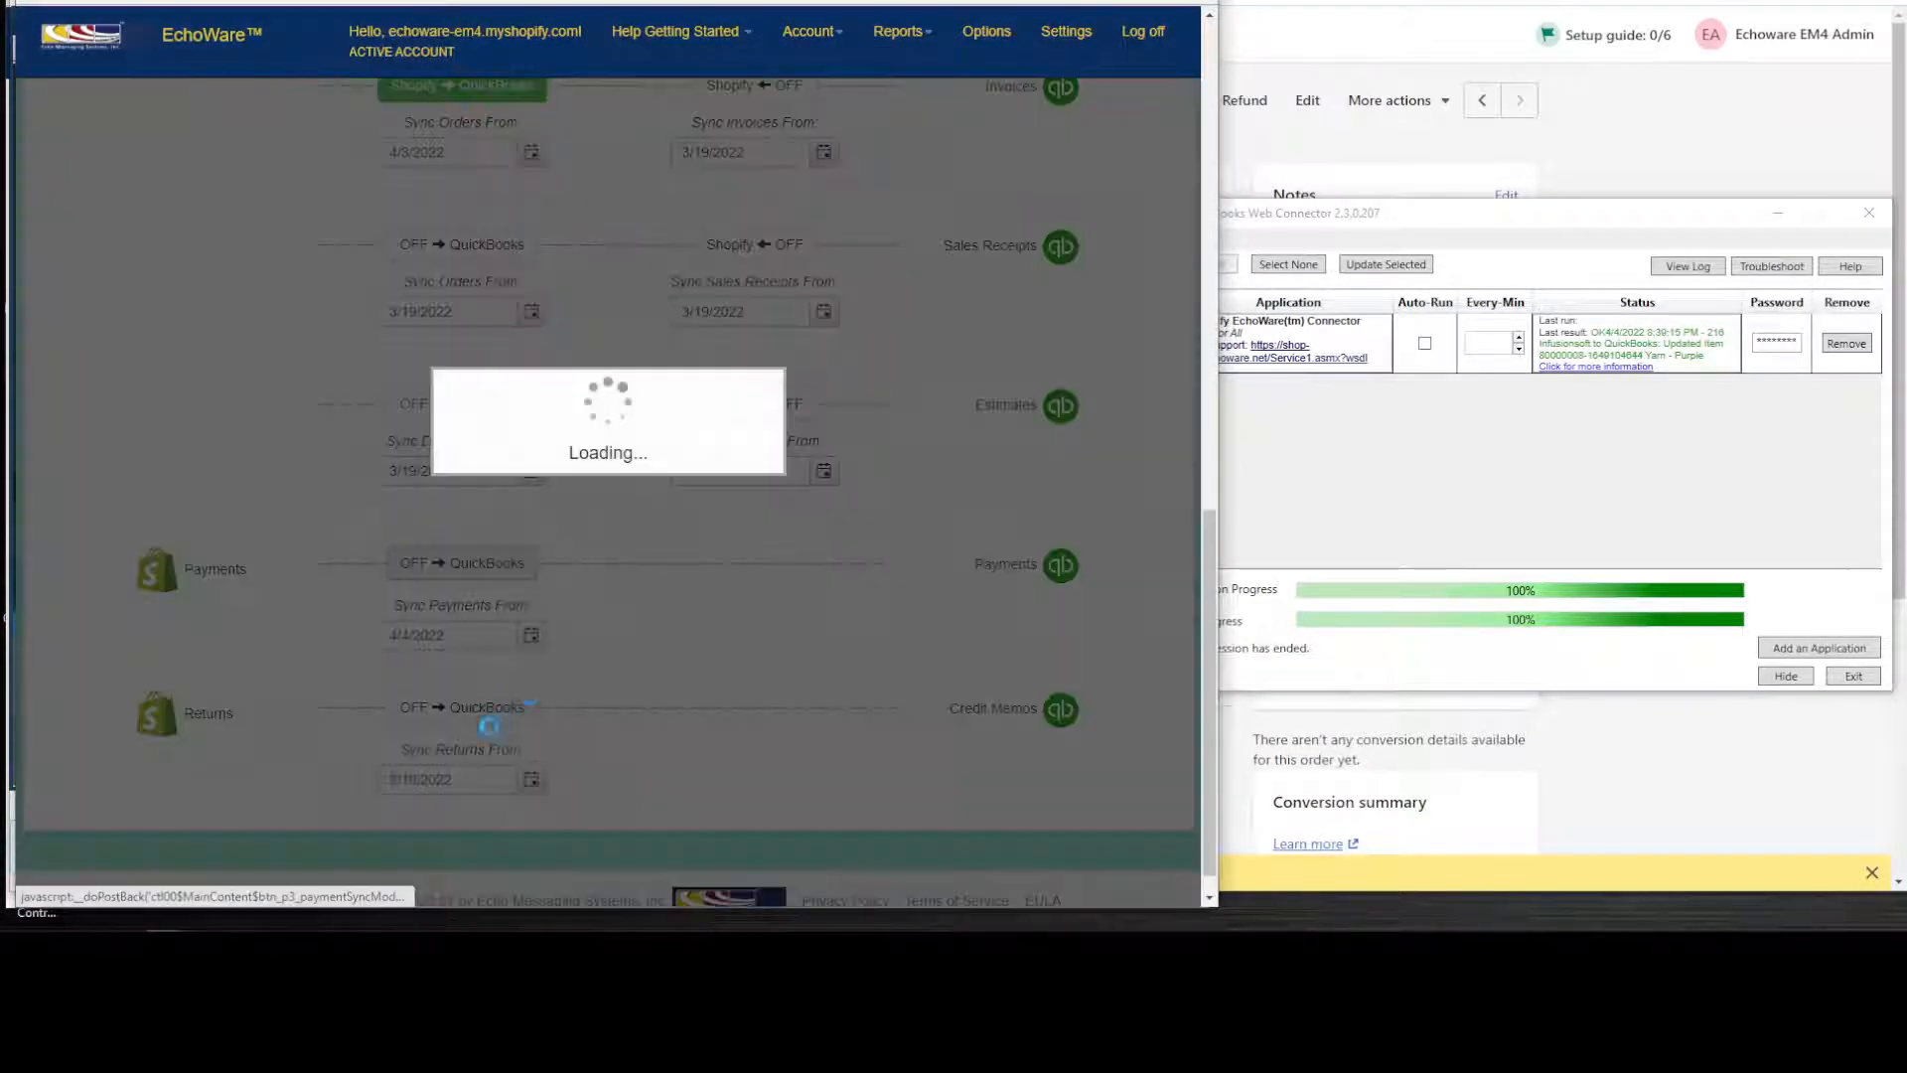
# Step: Set the start date for syncing Shopify payments to 4/3/2022
pyautogui.scroll(-4, 291, 794)
pyautogui.scroll(-8, 291, 798)
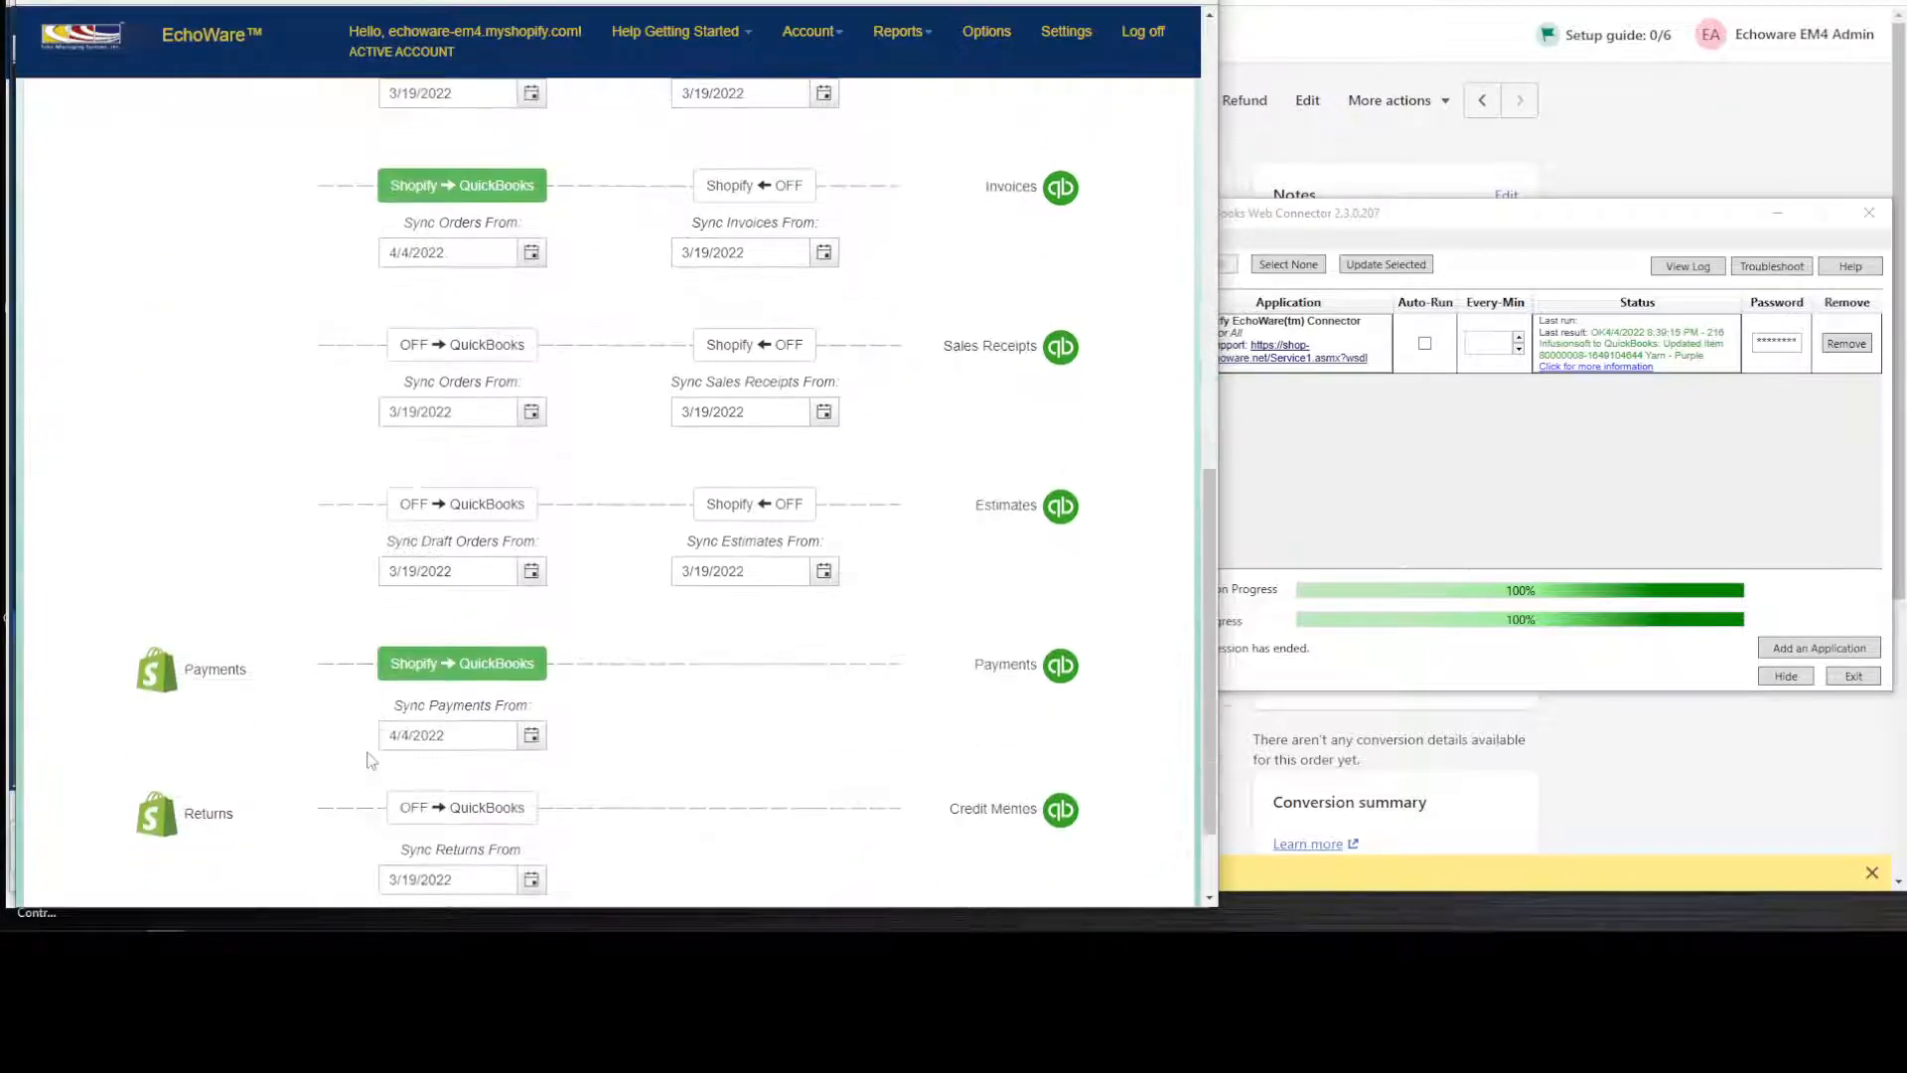
pyautogui.click(530, 603)
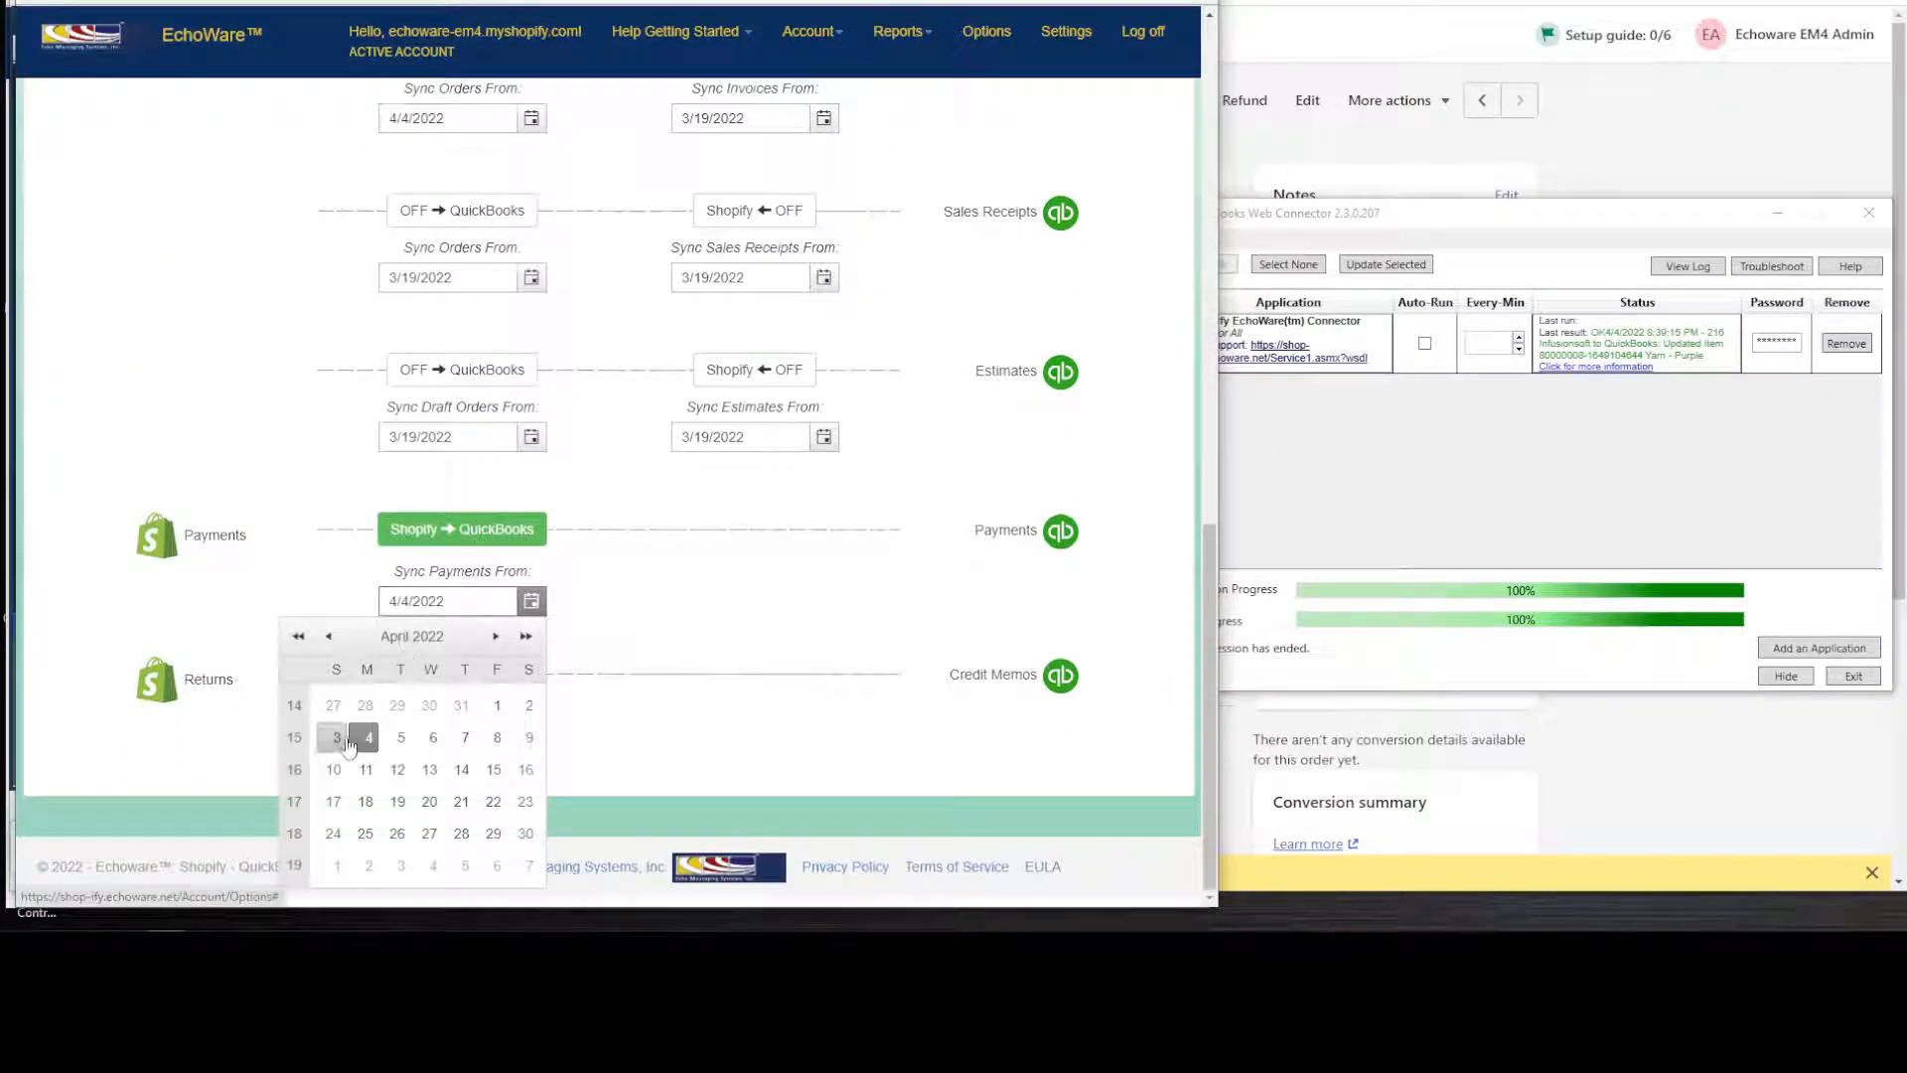
pyautogui.click(344, 740)
# Step: Run the Shopify EchoWare Connector update in the Web Connector beside QuickBooks, and check the payment status on the customer's invoice
pyautogui.click(1608, 549)
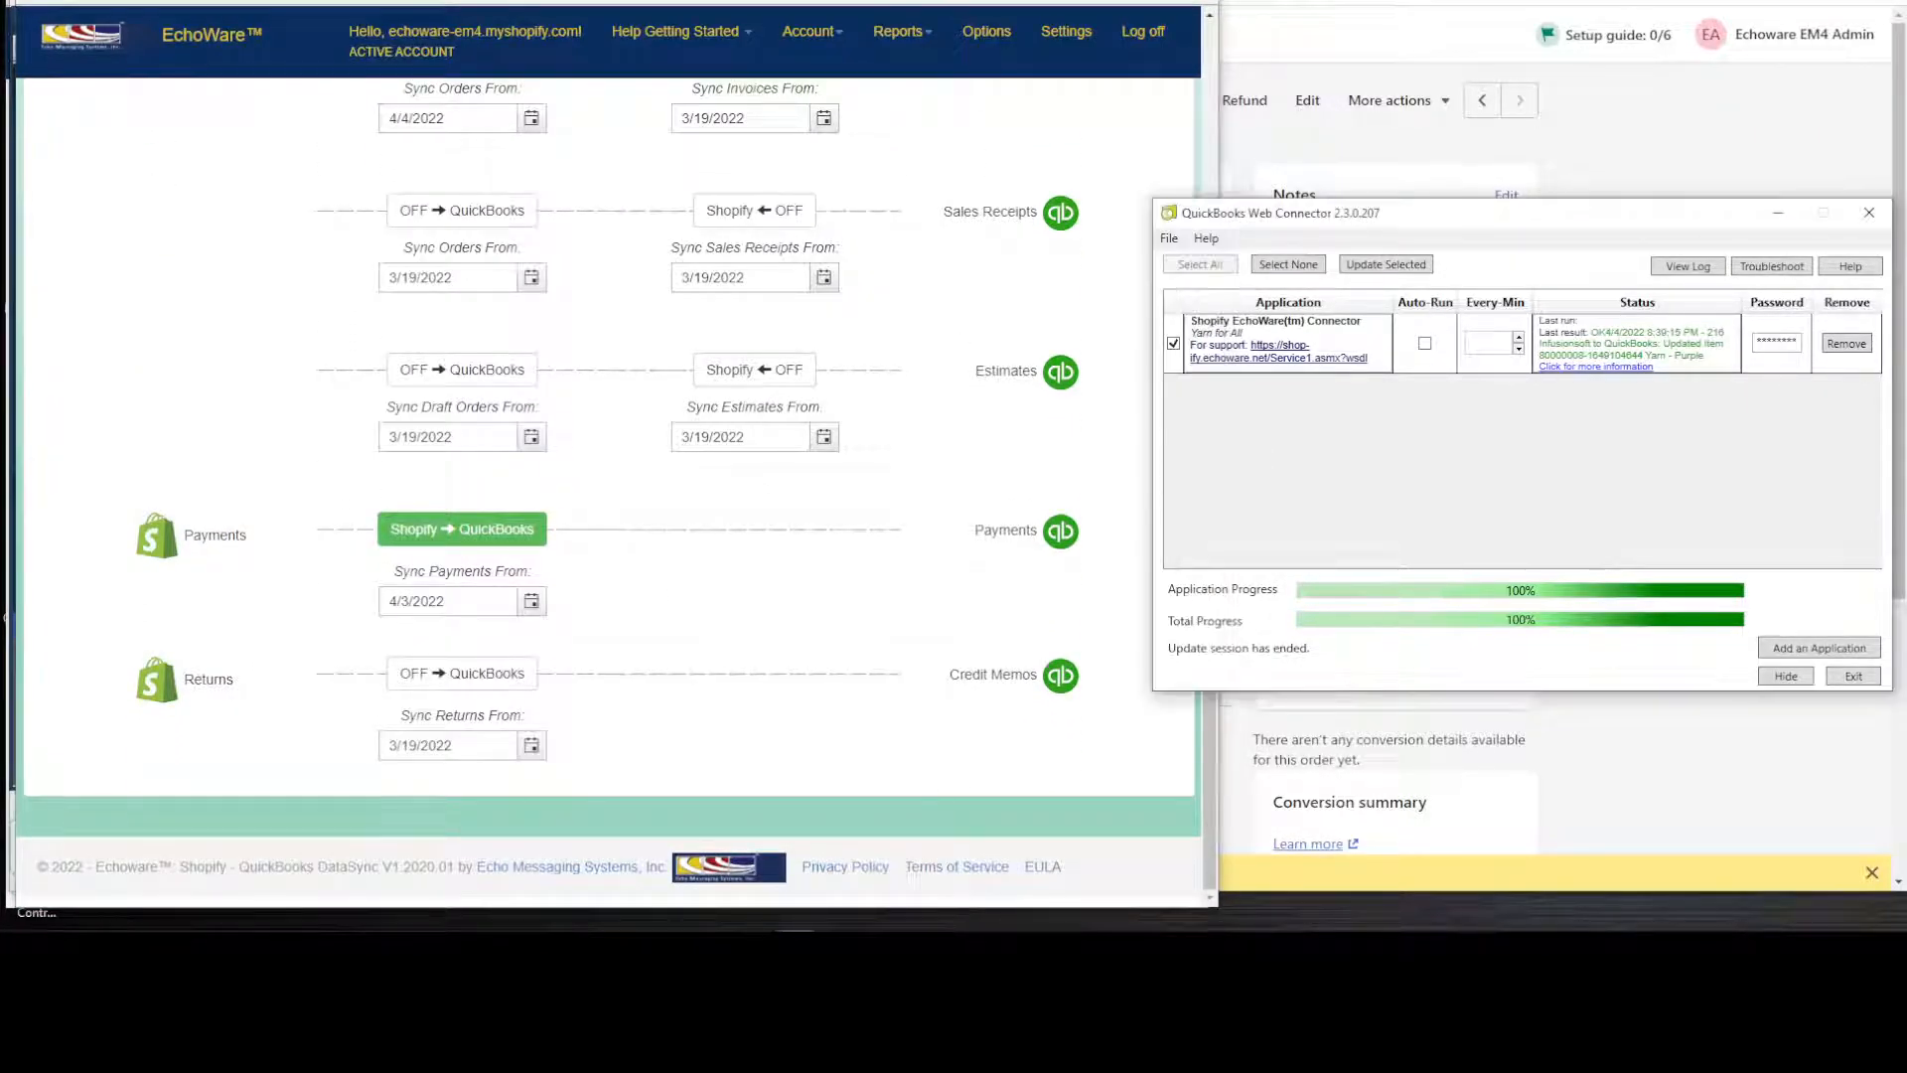
pyautogui.click(758, 922)
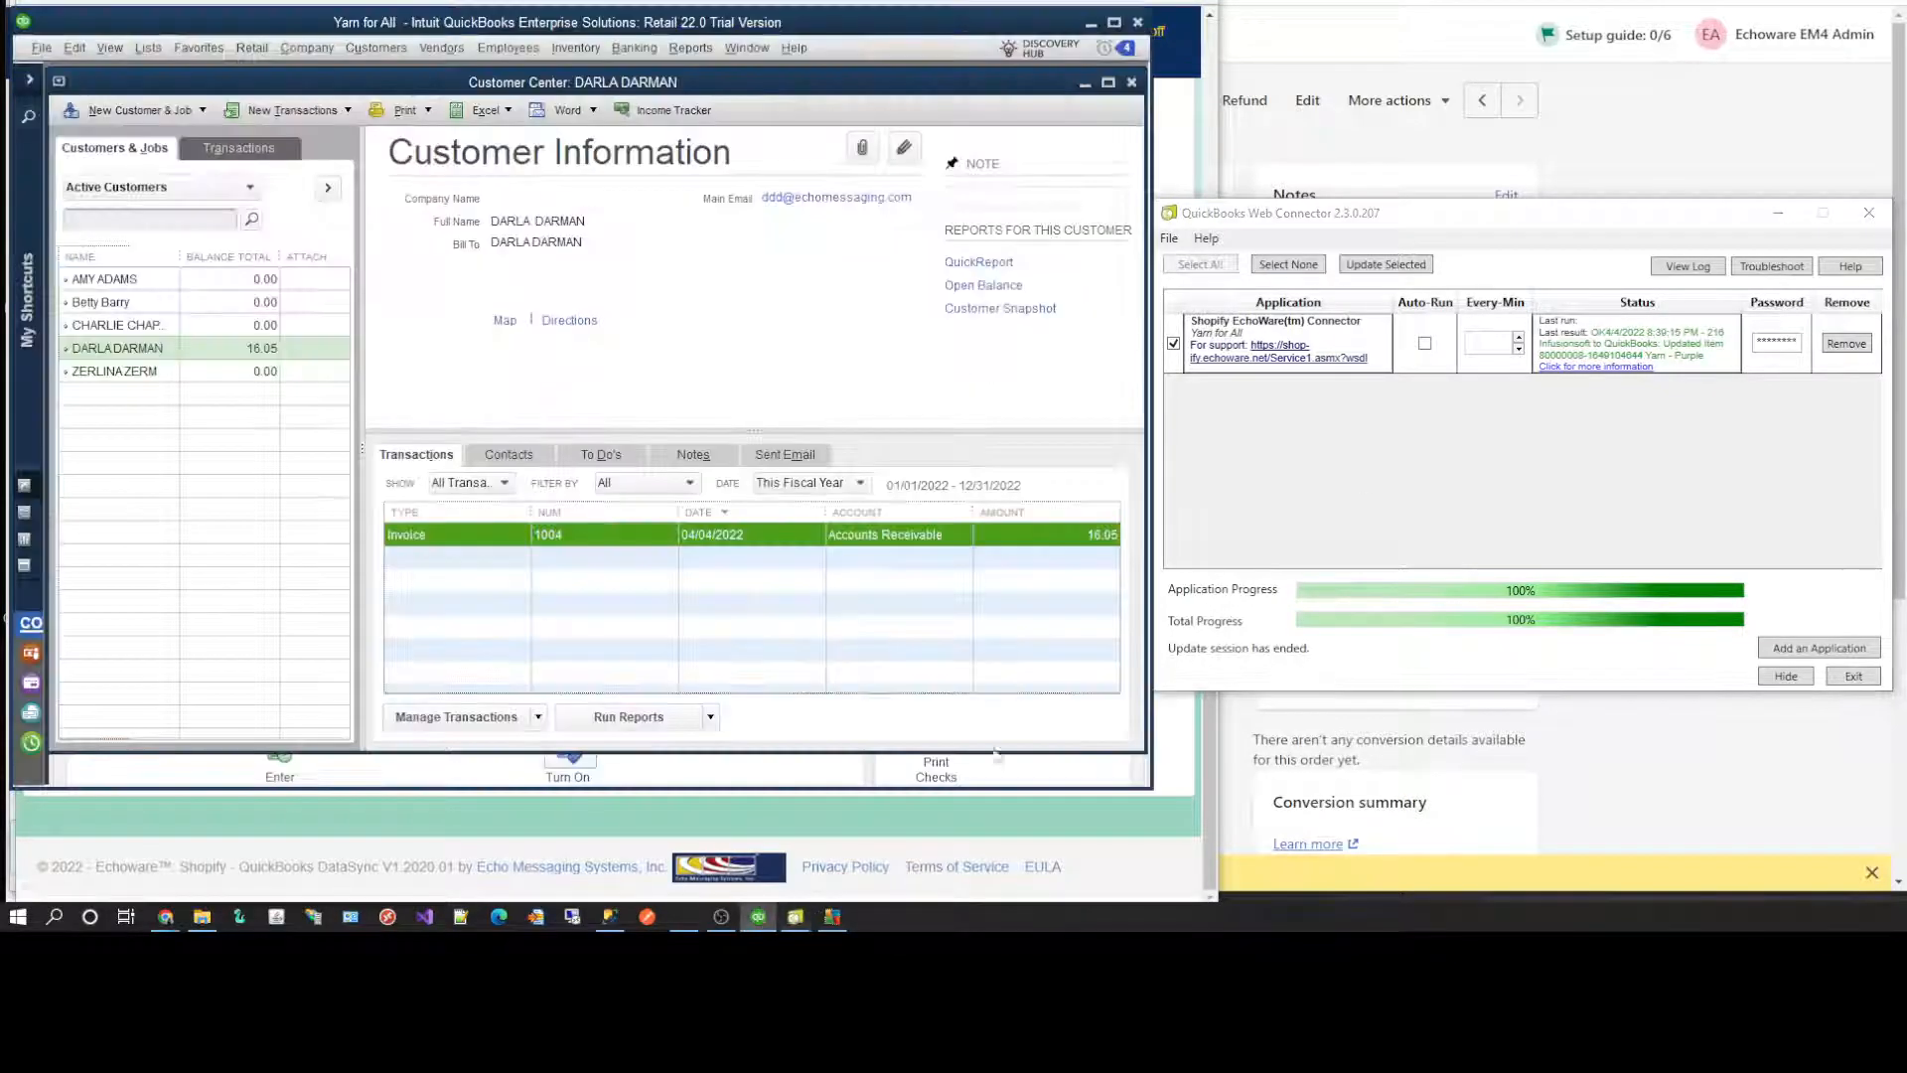
pyautogui.click(1392, 266)
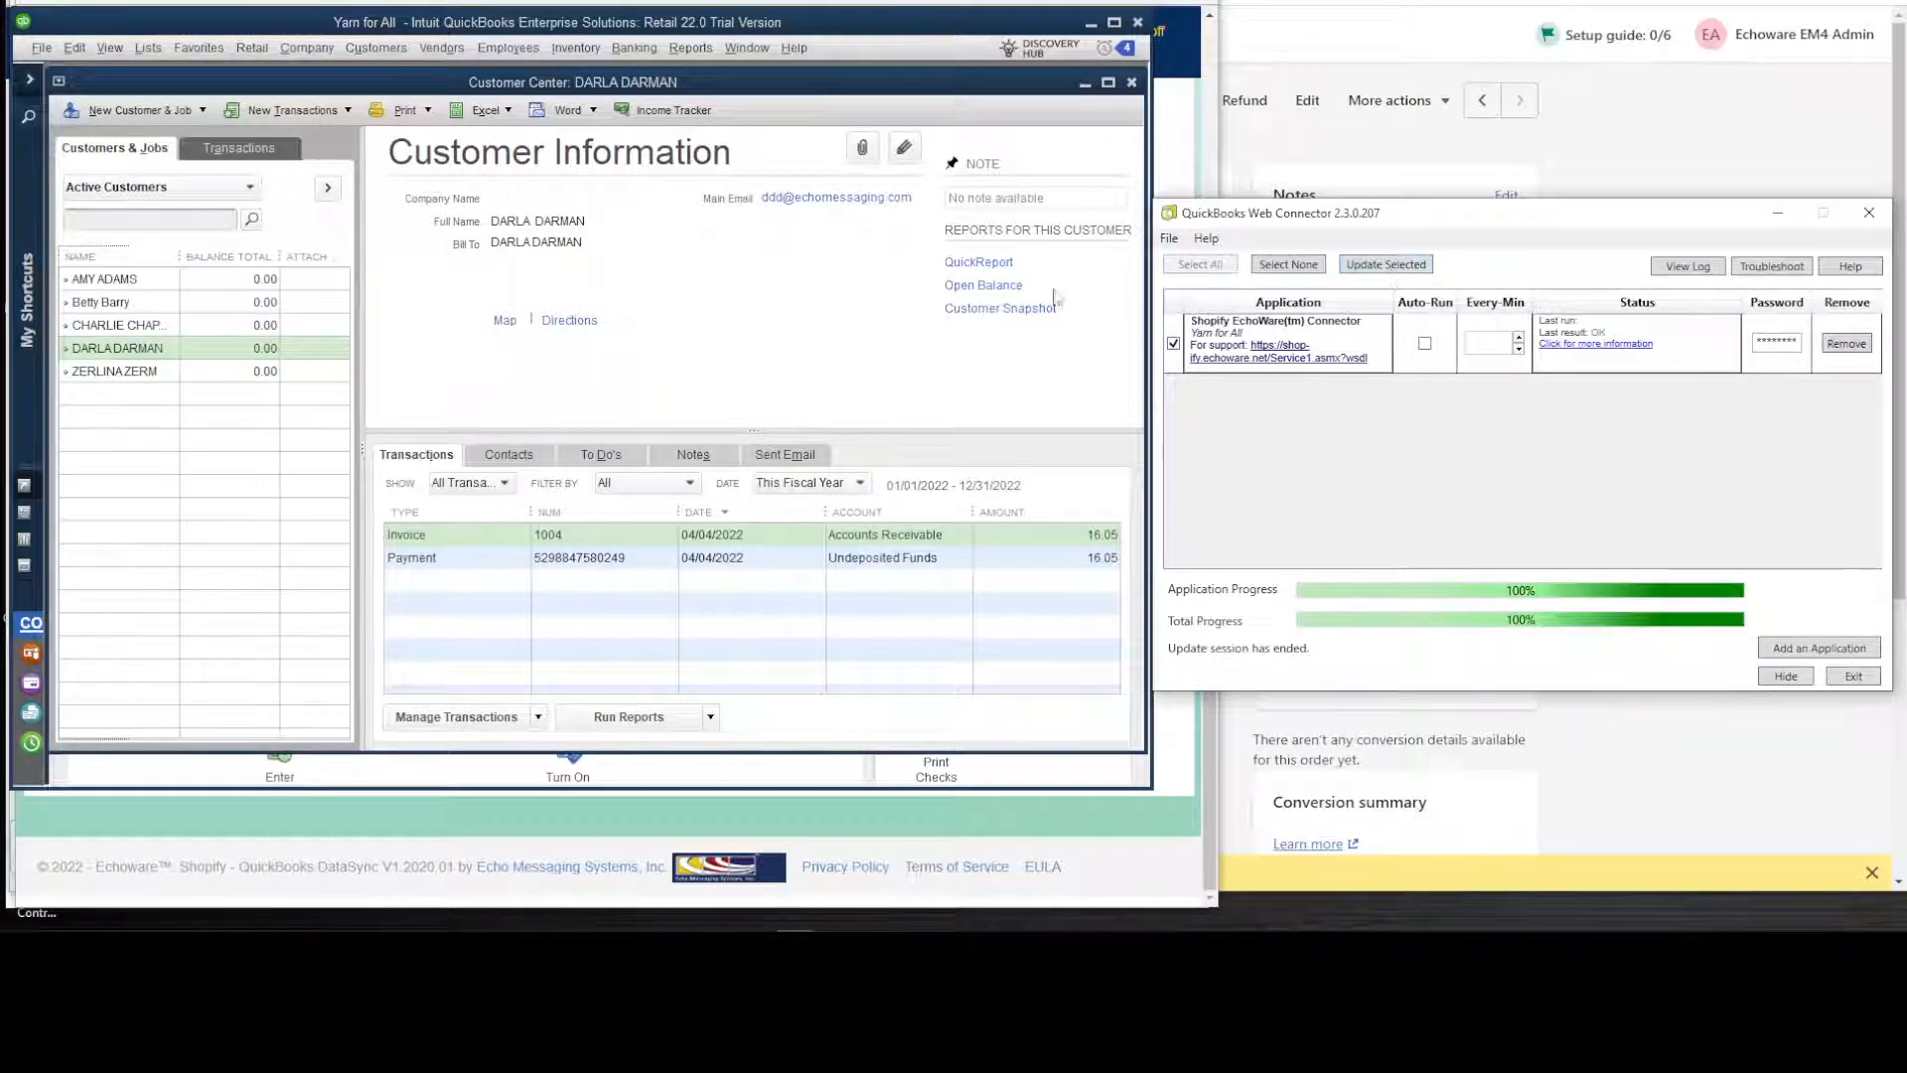
pyautogui.doubleClick(437, 532)
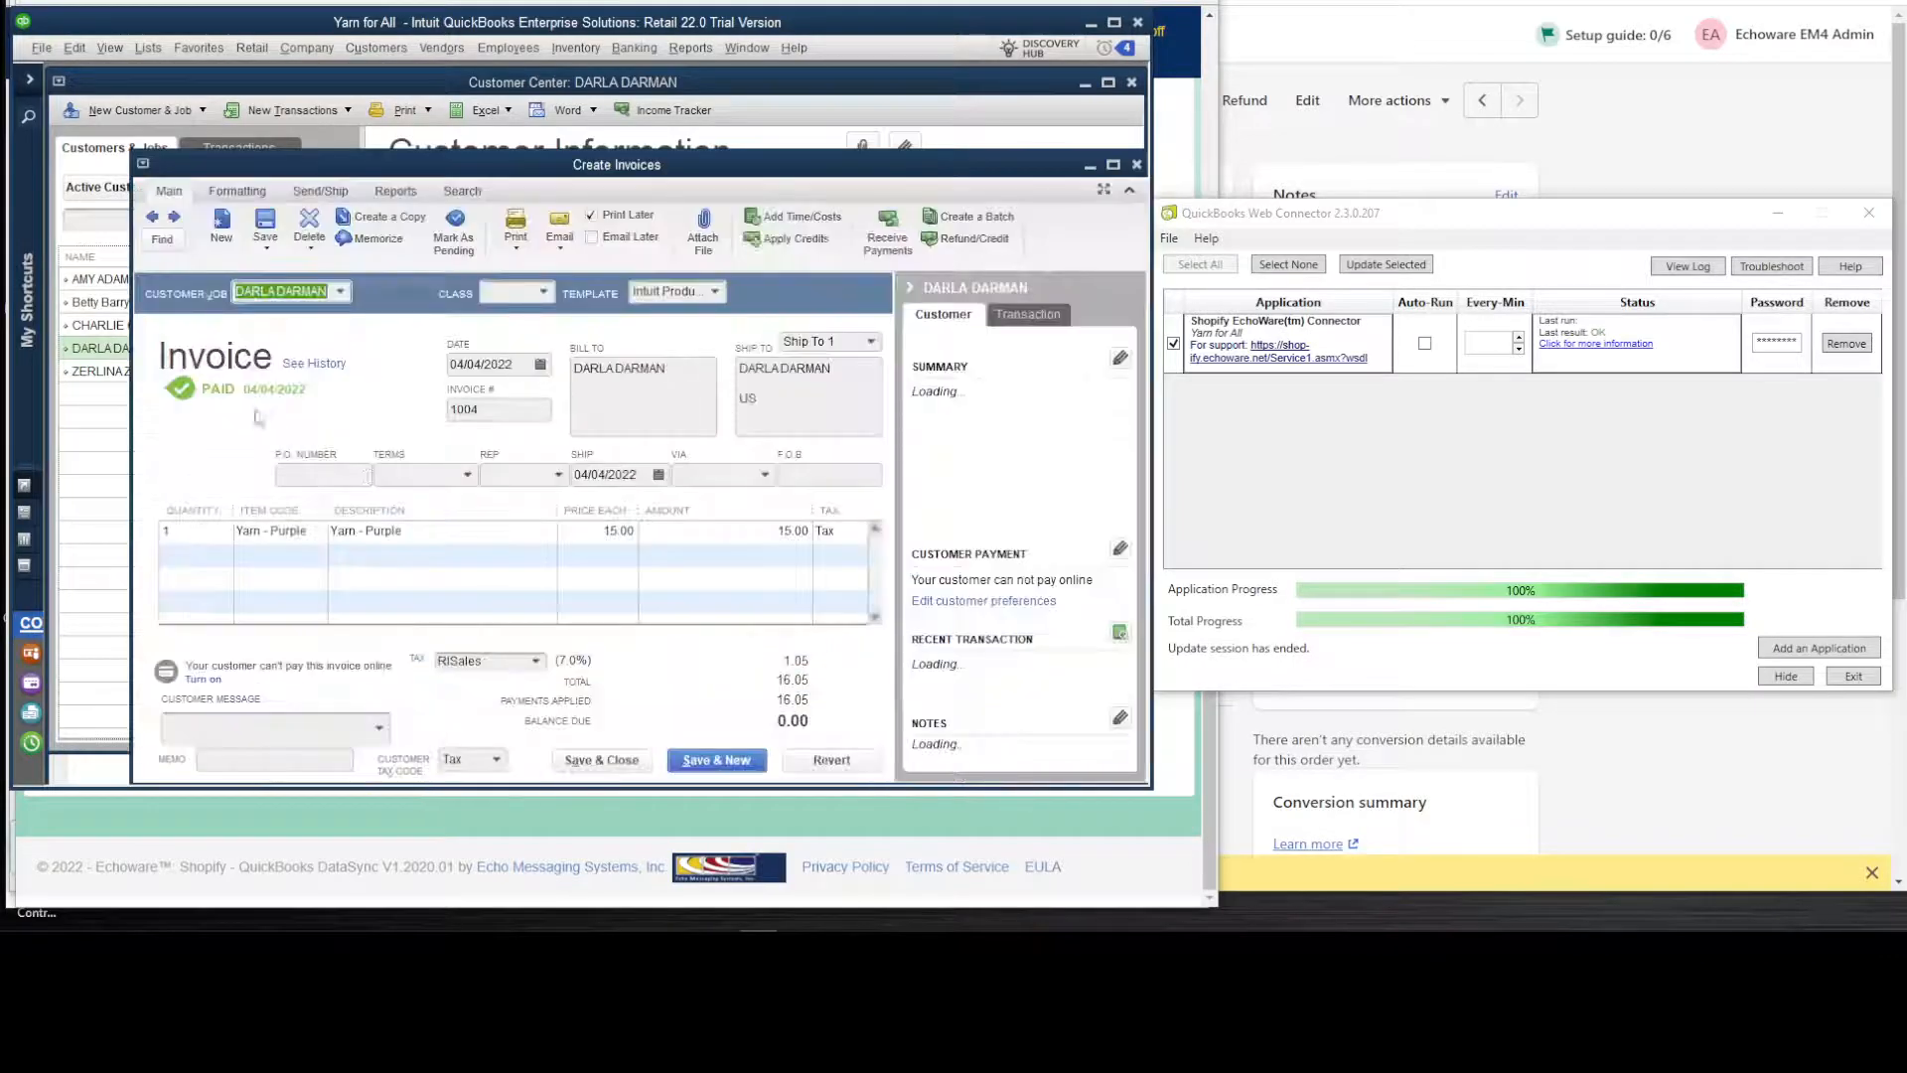
pyautogui.click(1138, 165)
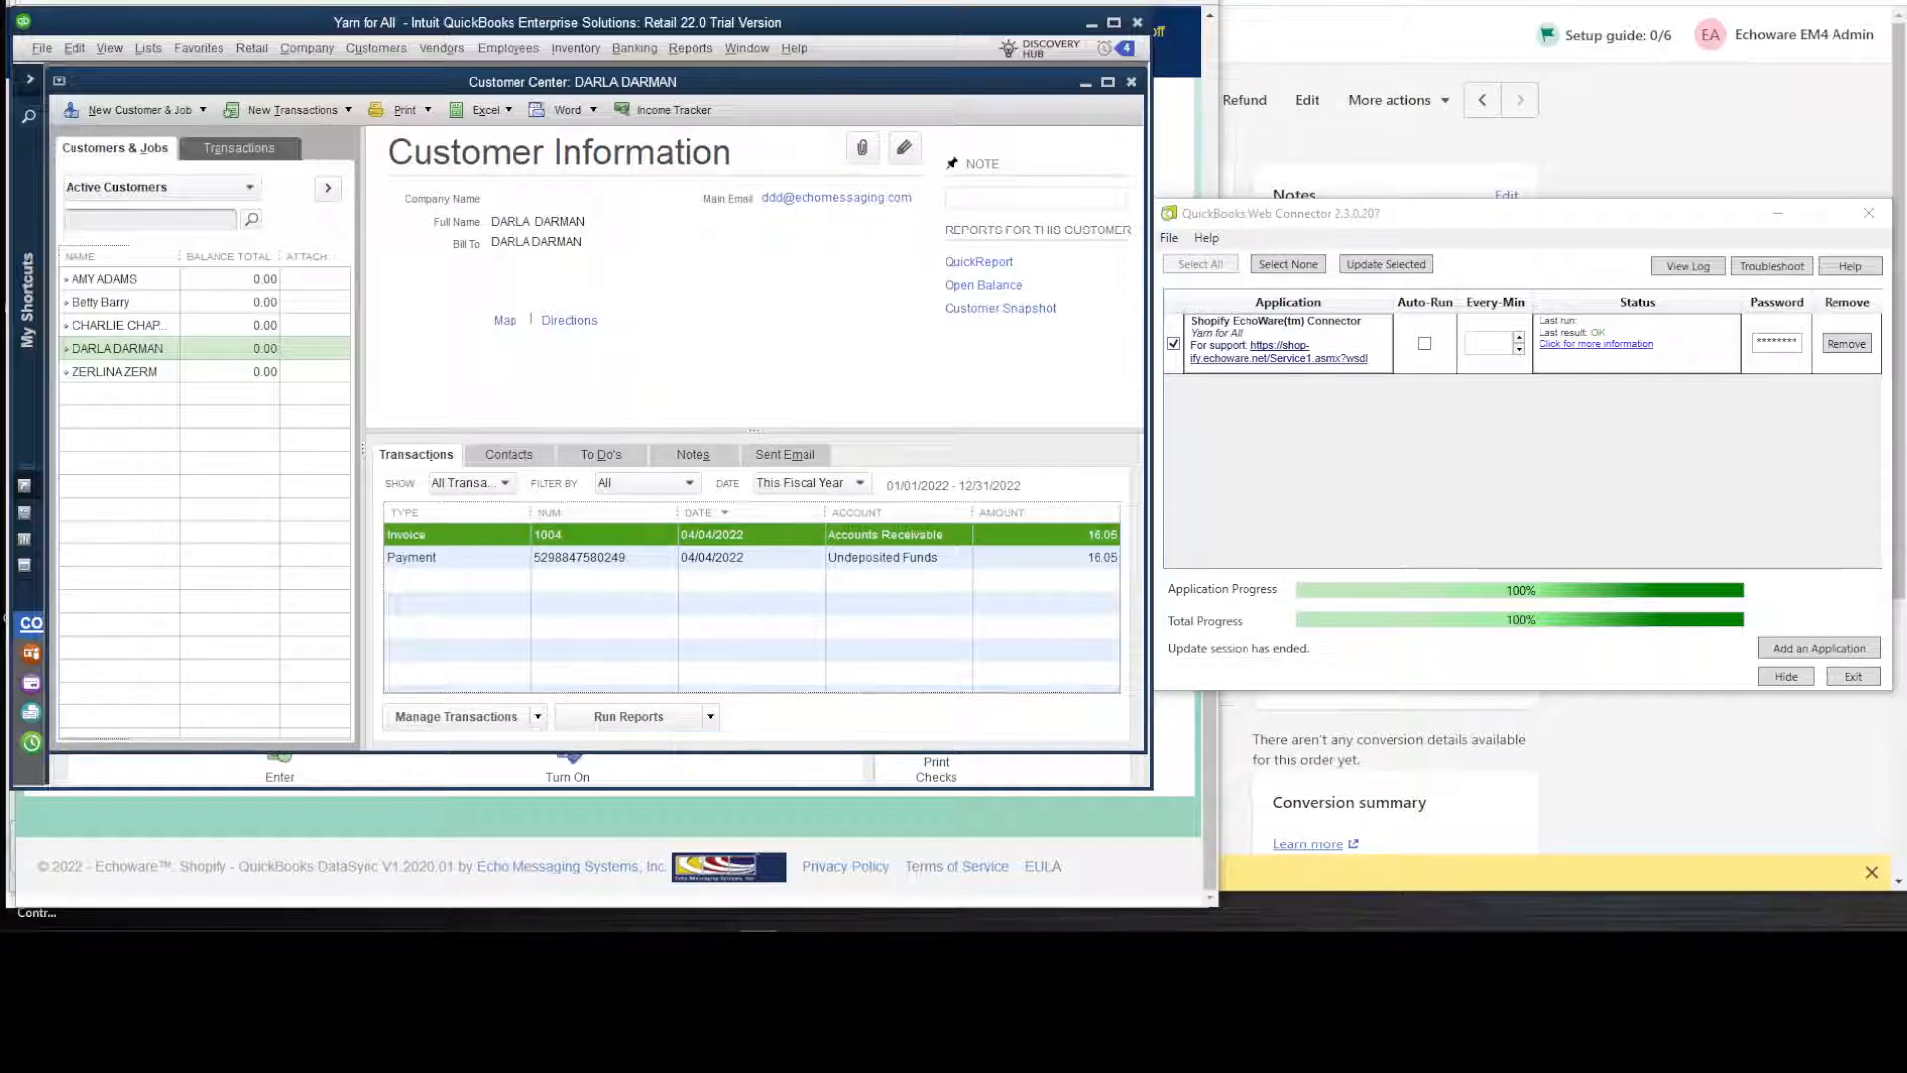
# Step: Switch to EchoWare and review its Settings page, examining the income, refund item, exempt tax, cost of goods sold and inventory asset entries
pyautogui.click(165, 950)
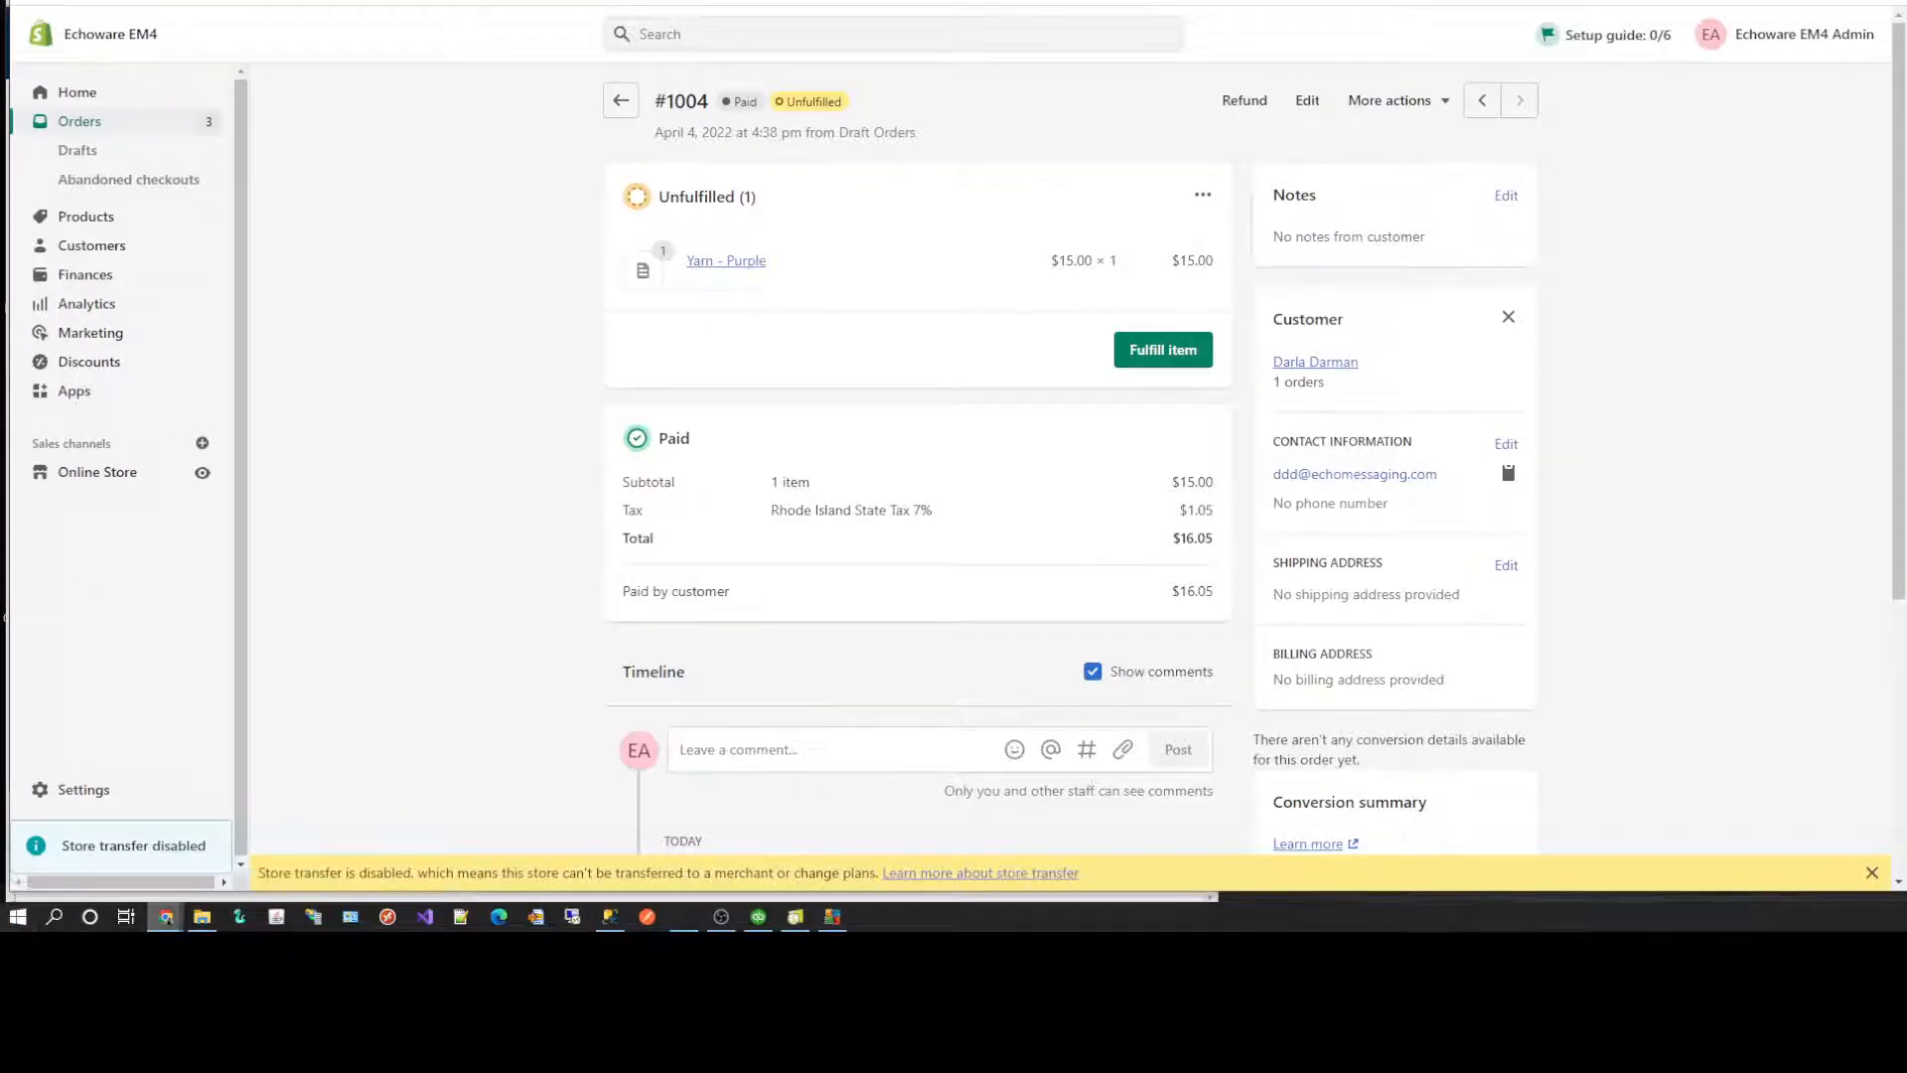
pyautogui.moveTo(166, 916)
pyautogui.click(174, 899)
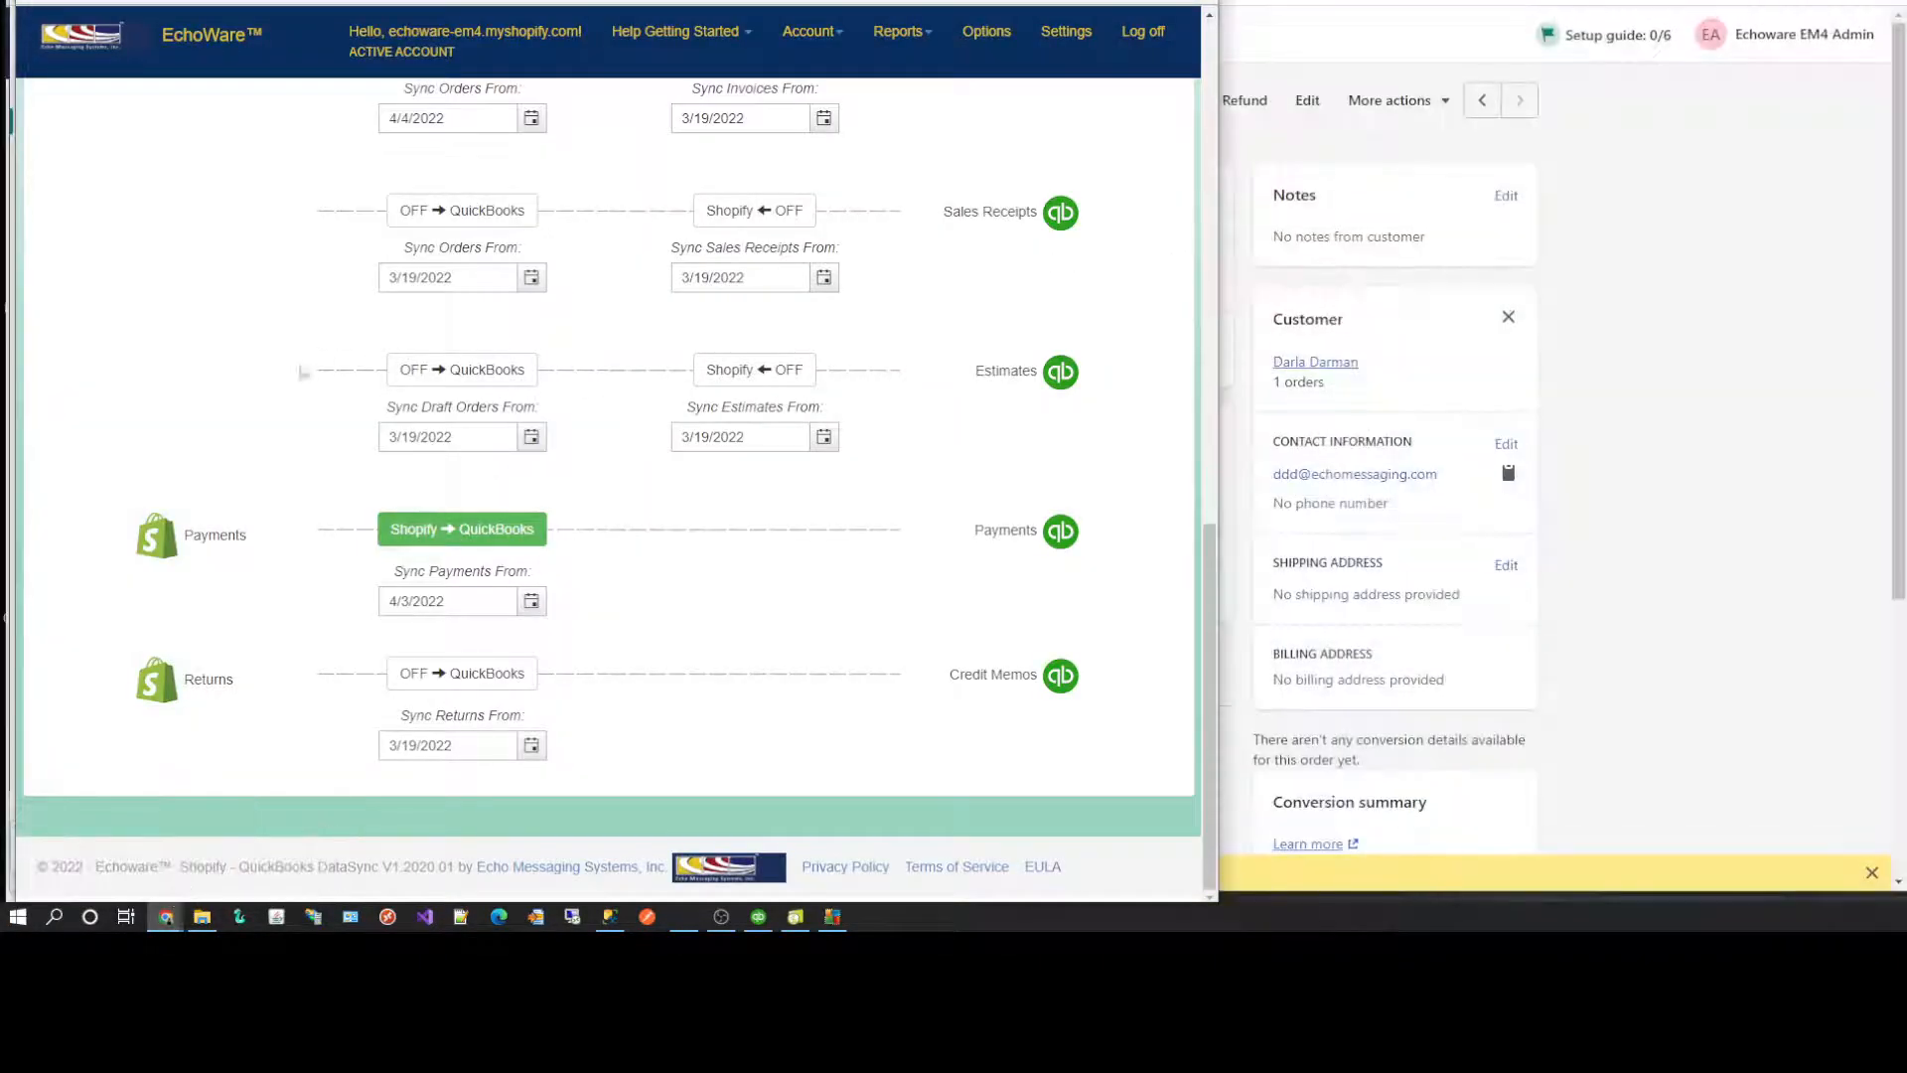
pyautogui.scroll(10, 340, 575)
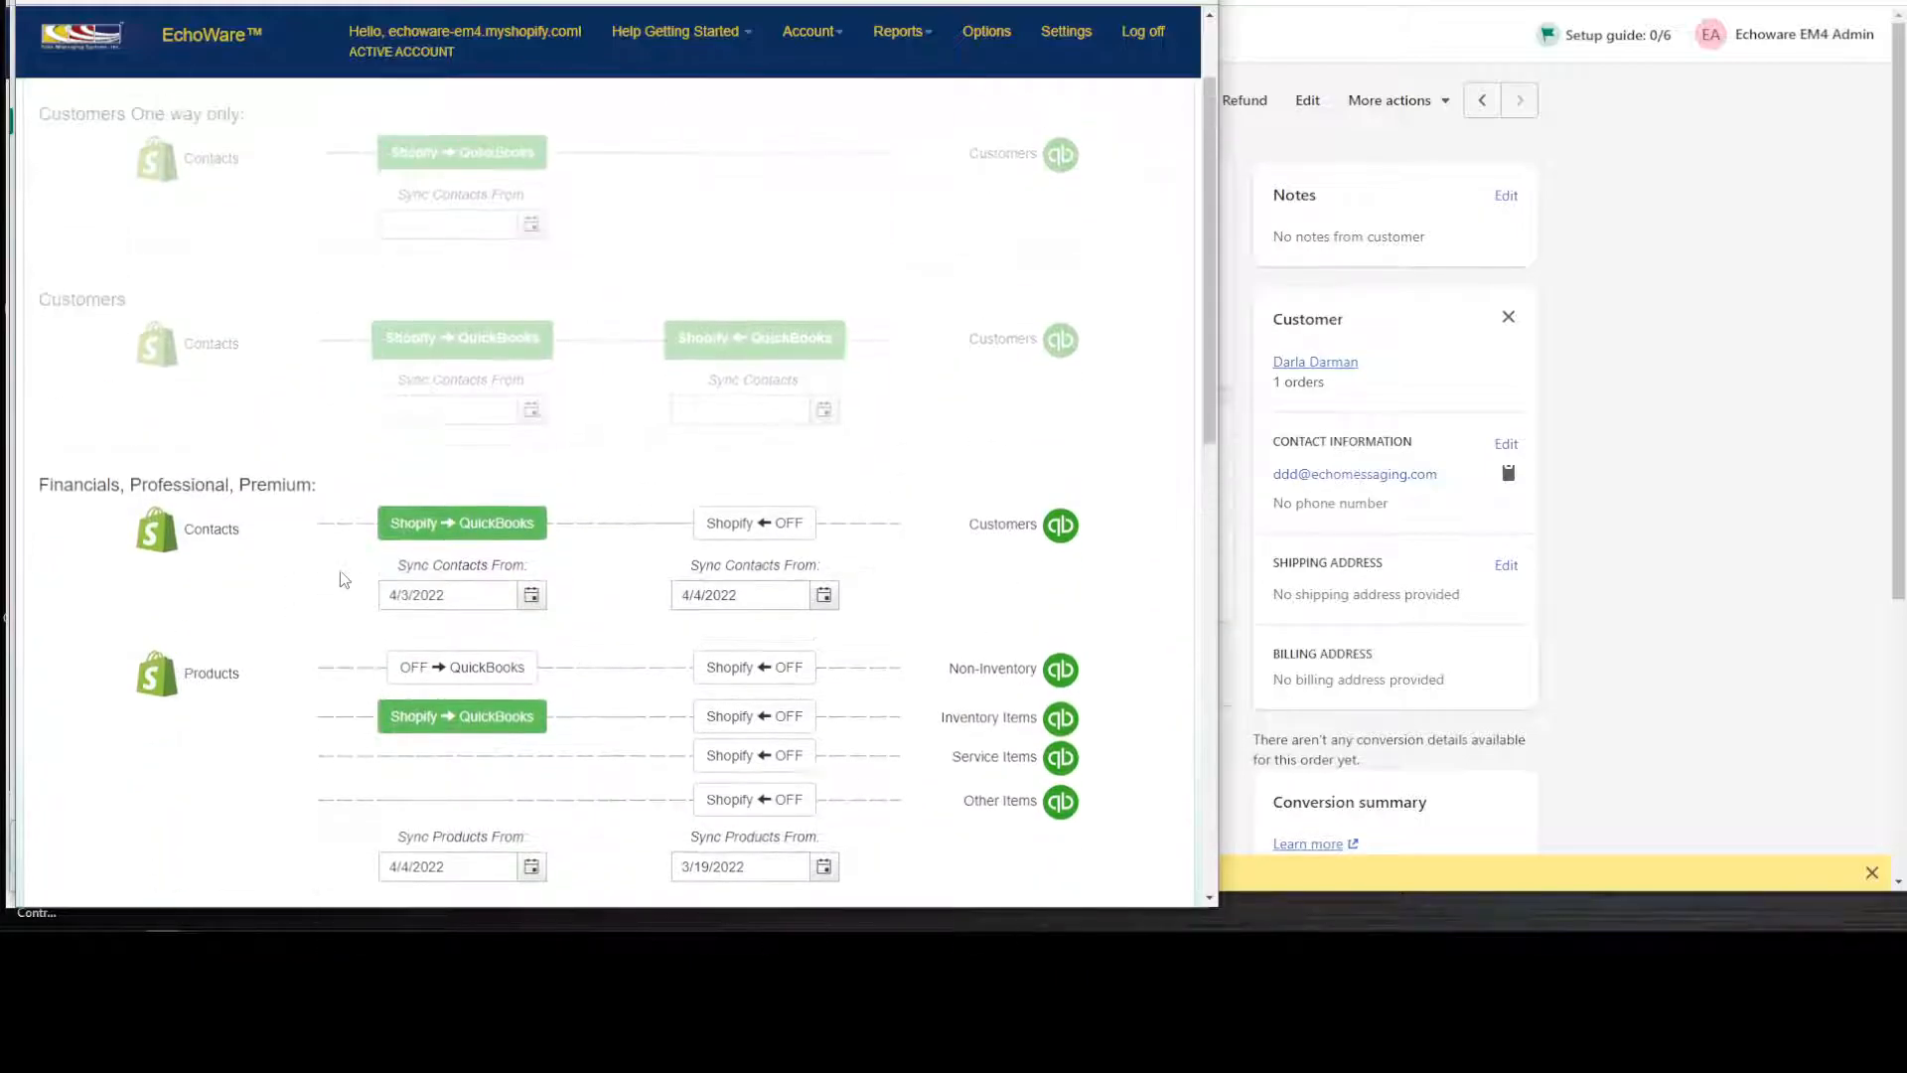
pyautogui.click(1066, 31)
pyautogui.scroll(-15, 592, 378)
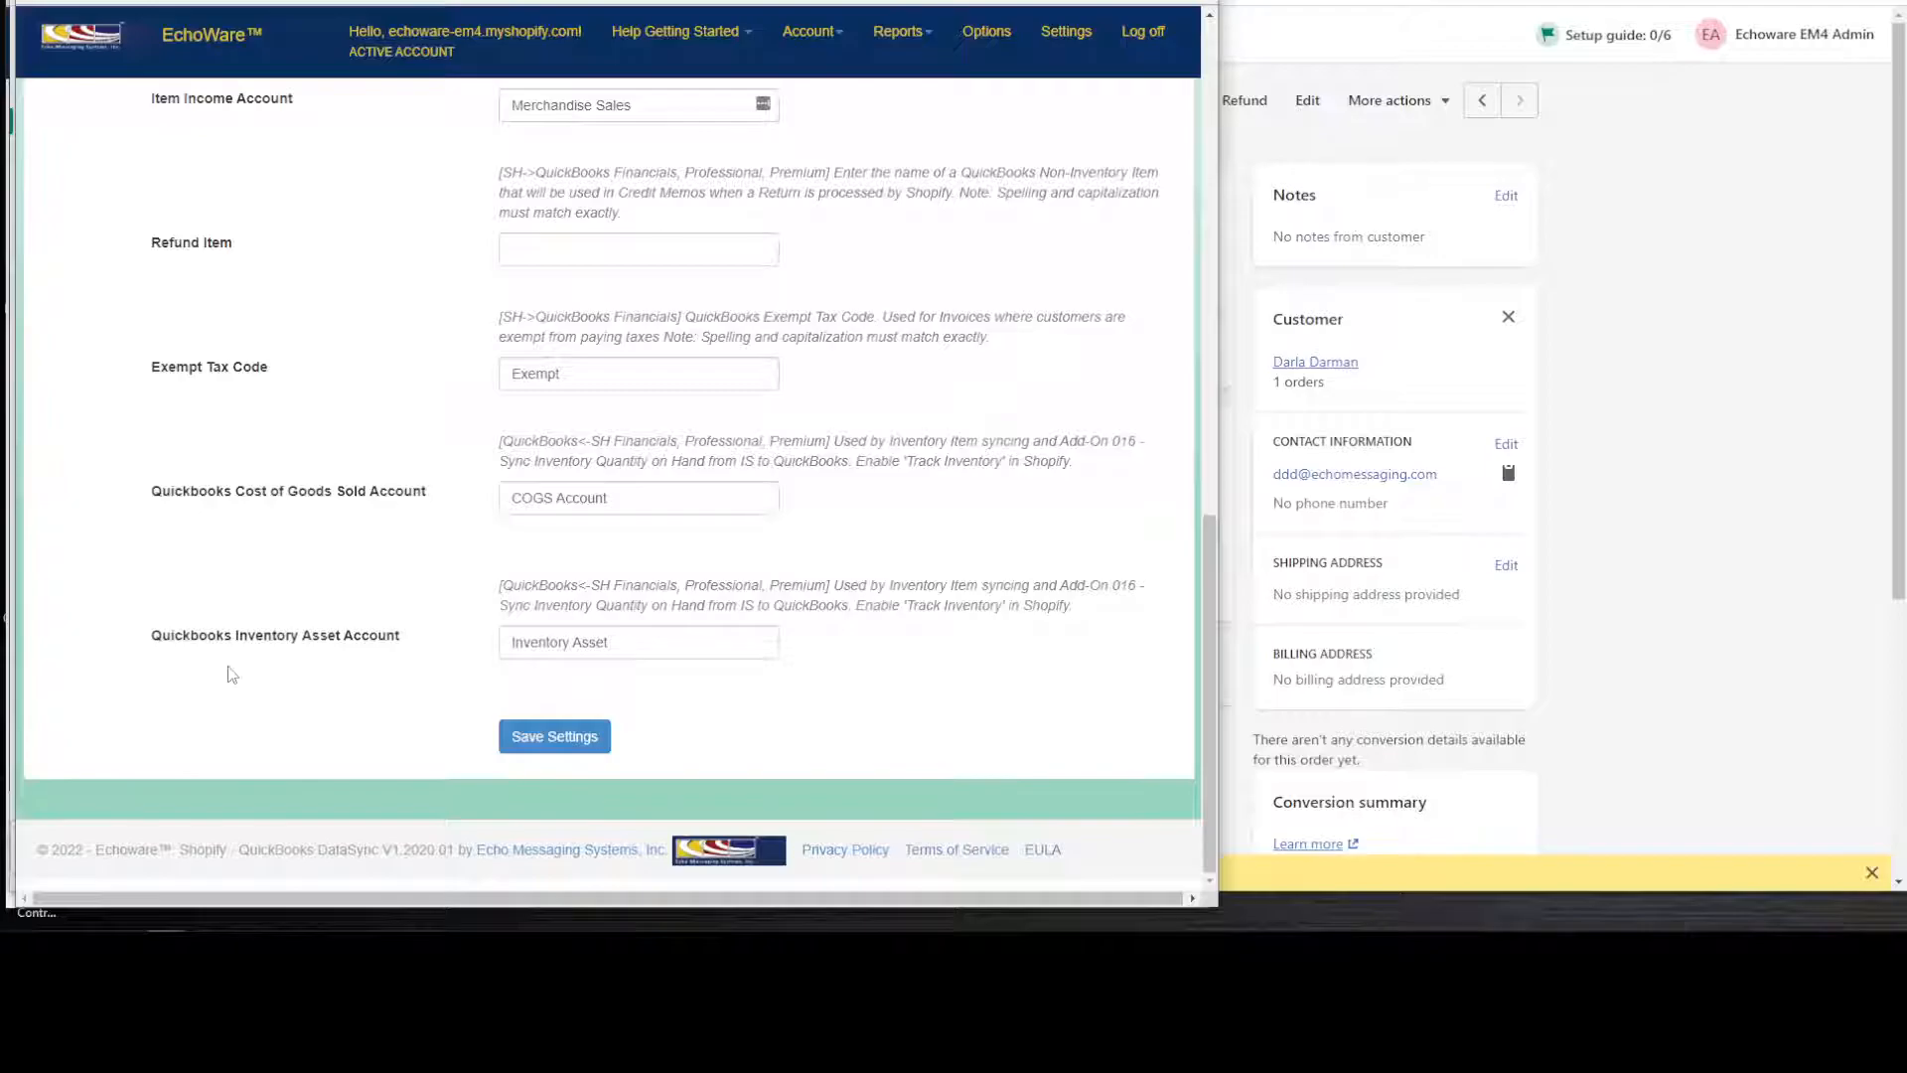
pyautogui.scroll(3, 229, 675)
pyautogui.scroll(-3, 238, 686)
pyautogui.scroll(1, 243, 695)
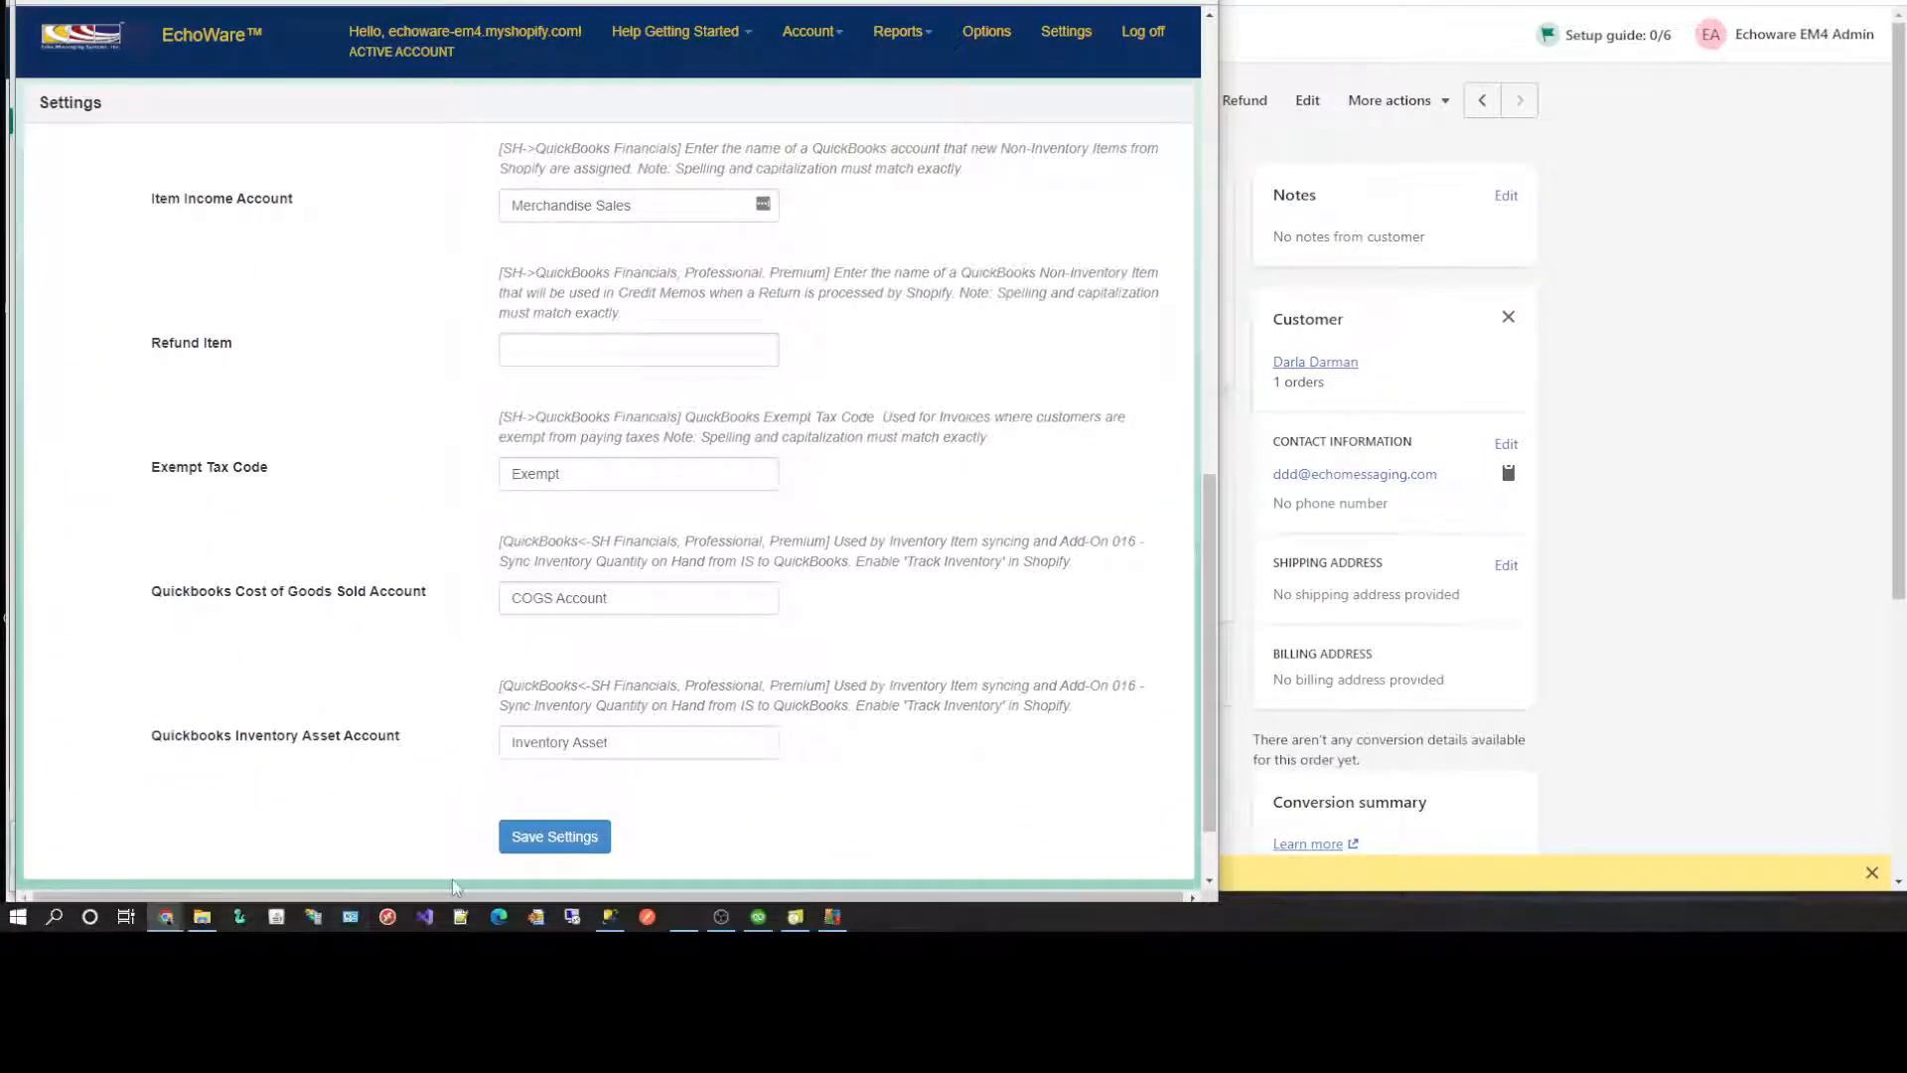
# Step: Switch back to the Customer Center in QuickBooks
pyautogui.click(758, 917)
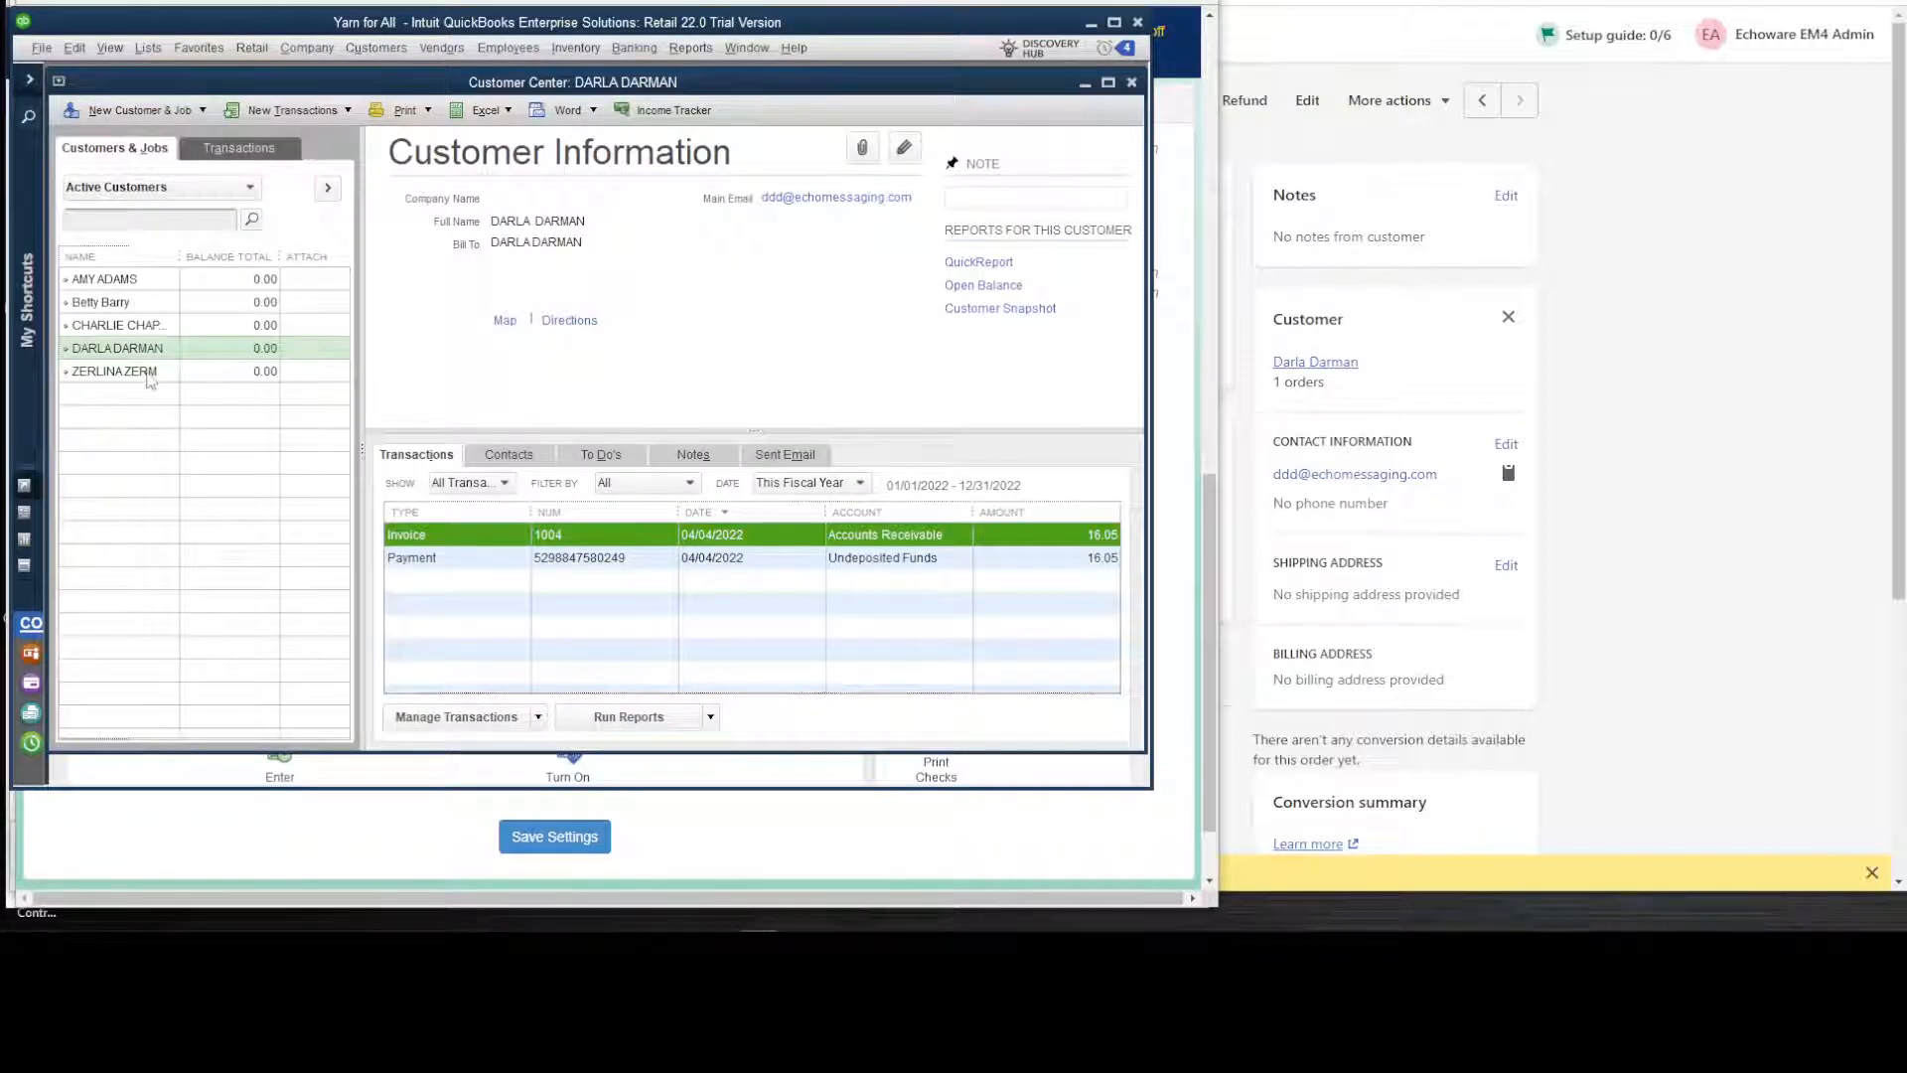